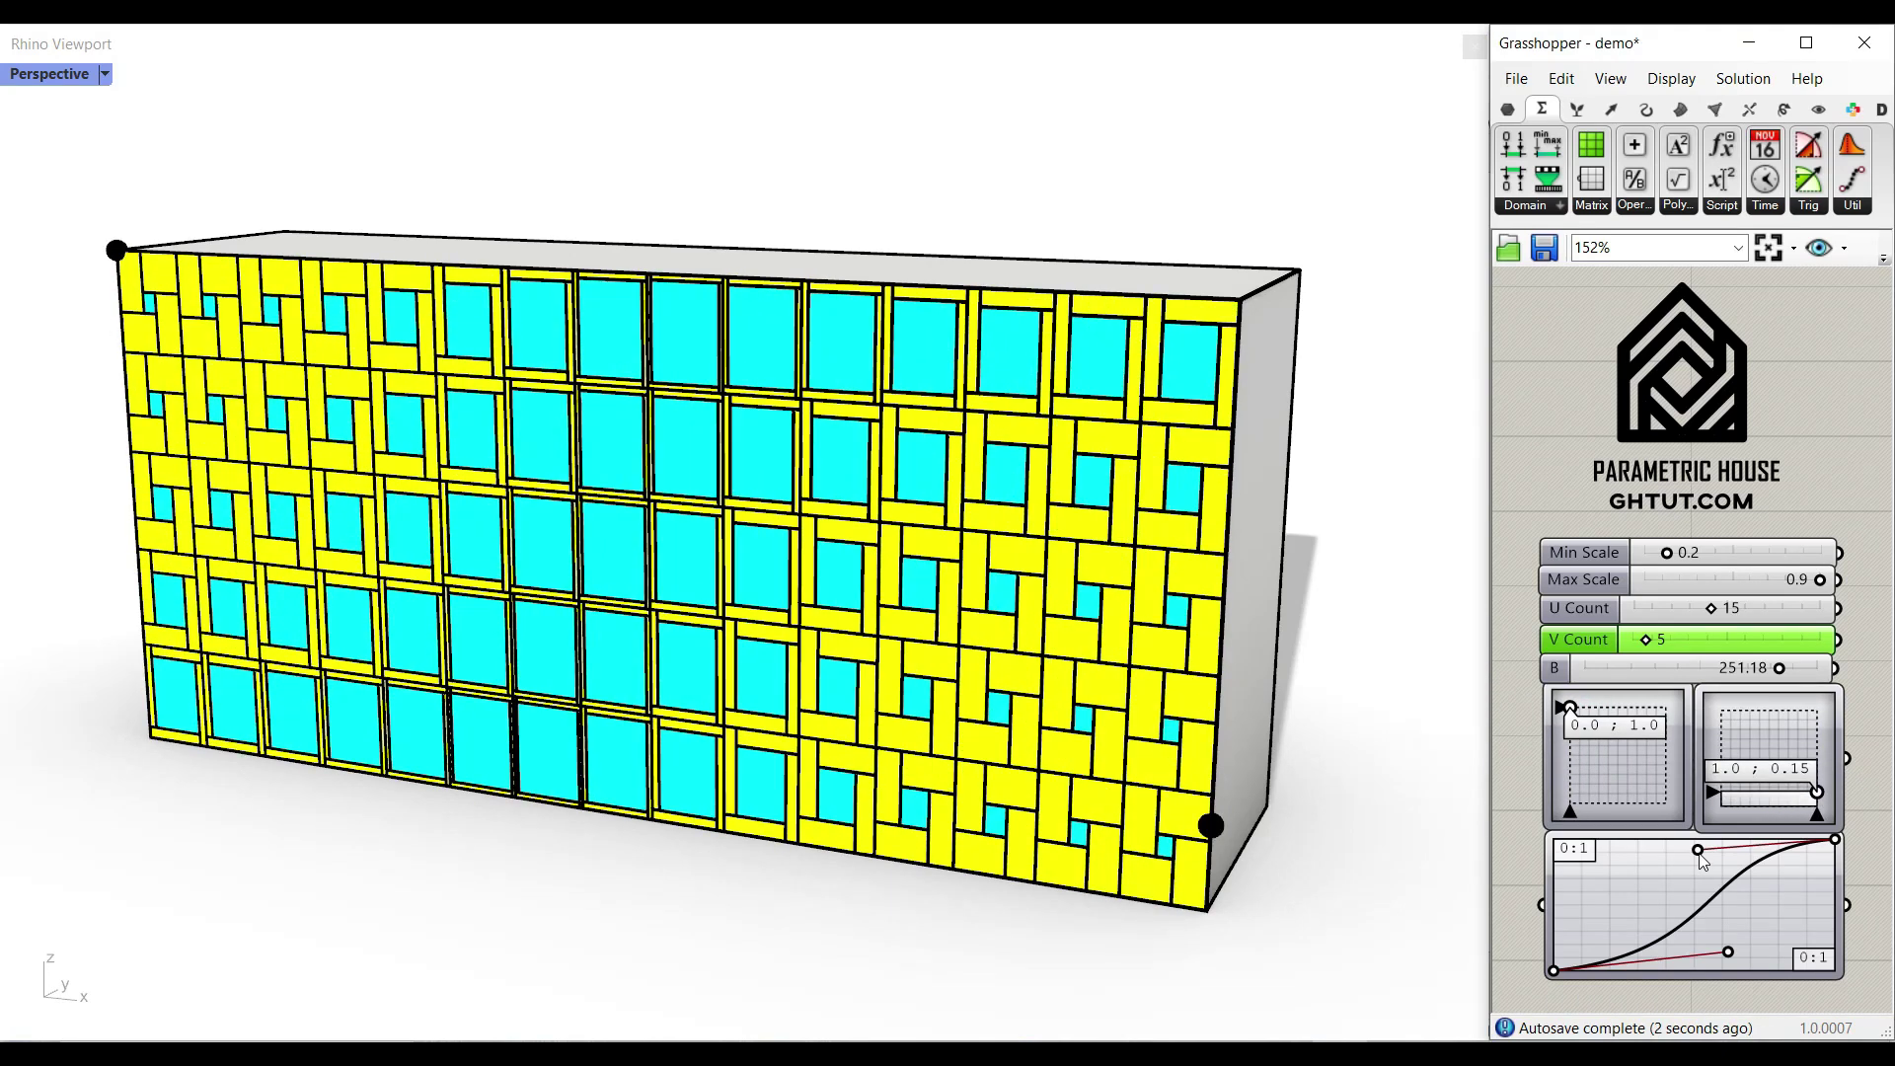
- Reshape the graph mapper's Bezier curve with both handles and raise the second attractor point to 1.0 ; 0.35
left_click_drag(1698, 850, 1722, 839)
left_click_drag(1725, 950, 1794, 972)
left_click_drag(1760, 808, 1752, 735)
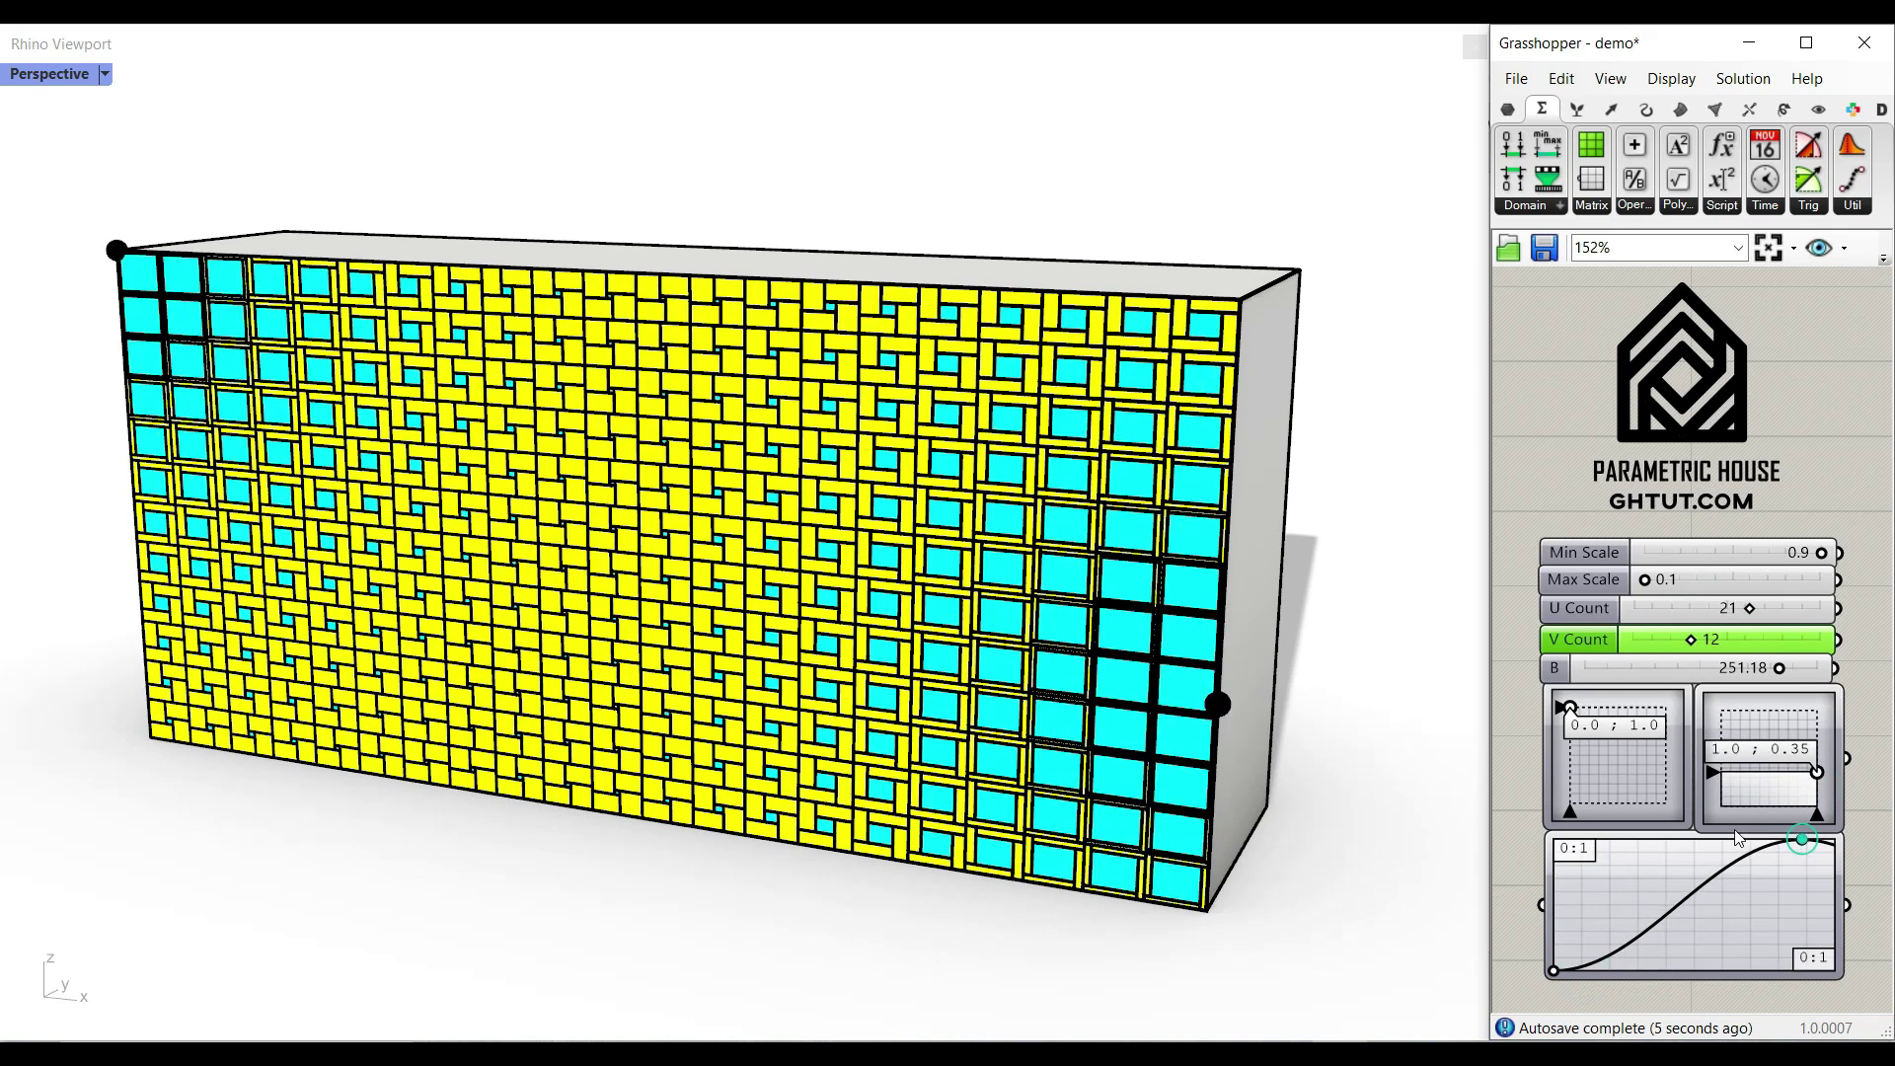
- Compress the graph mapper's sine curve so the wave repeats and reposition the second attractor point inside the facade
left_click_drag(1798, 838, 1641, 814)
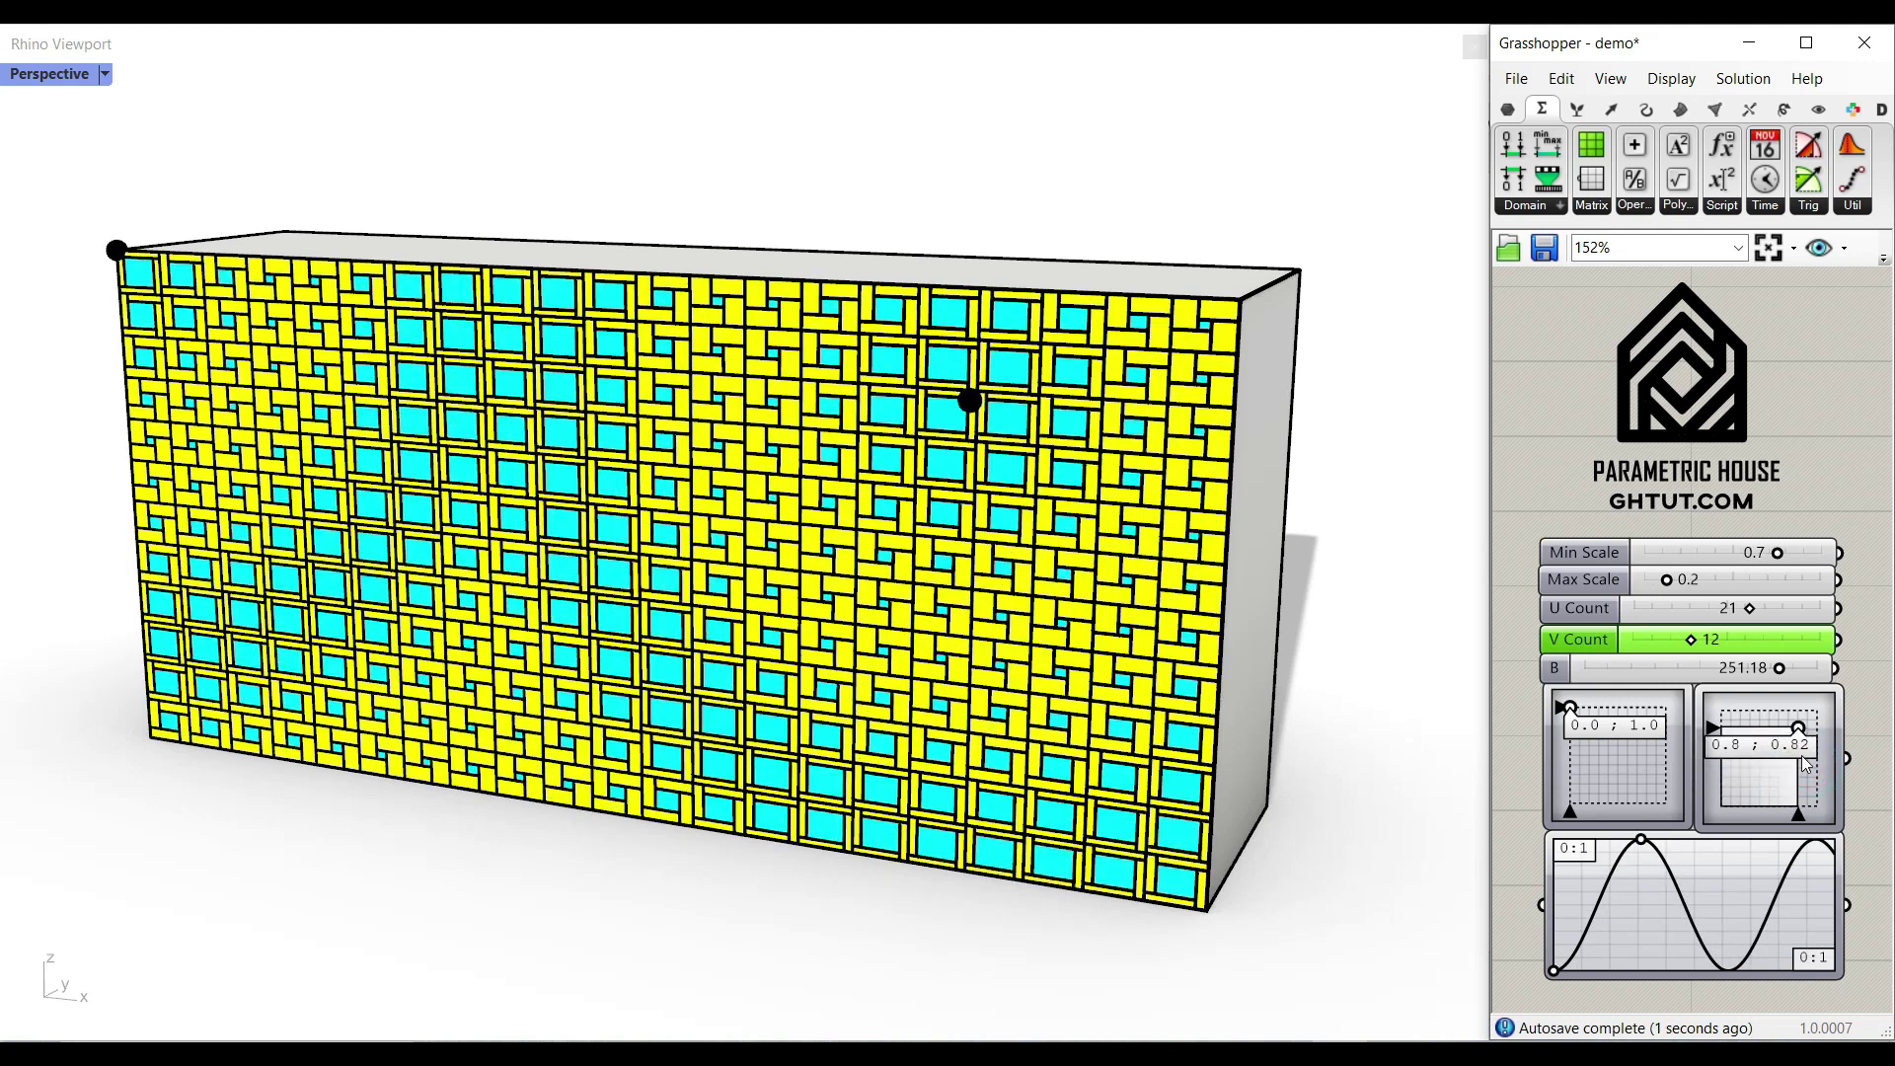
left_click_drag(1773, 735, 1794, 769)
left_click(1762, 772)
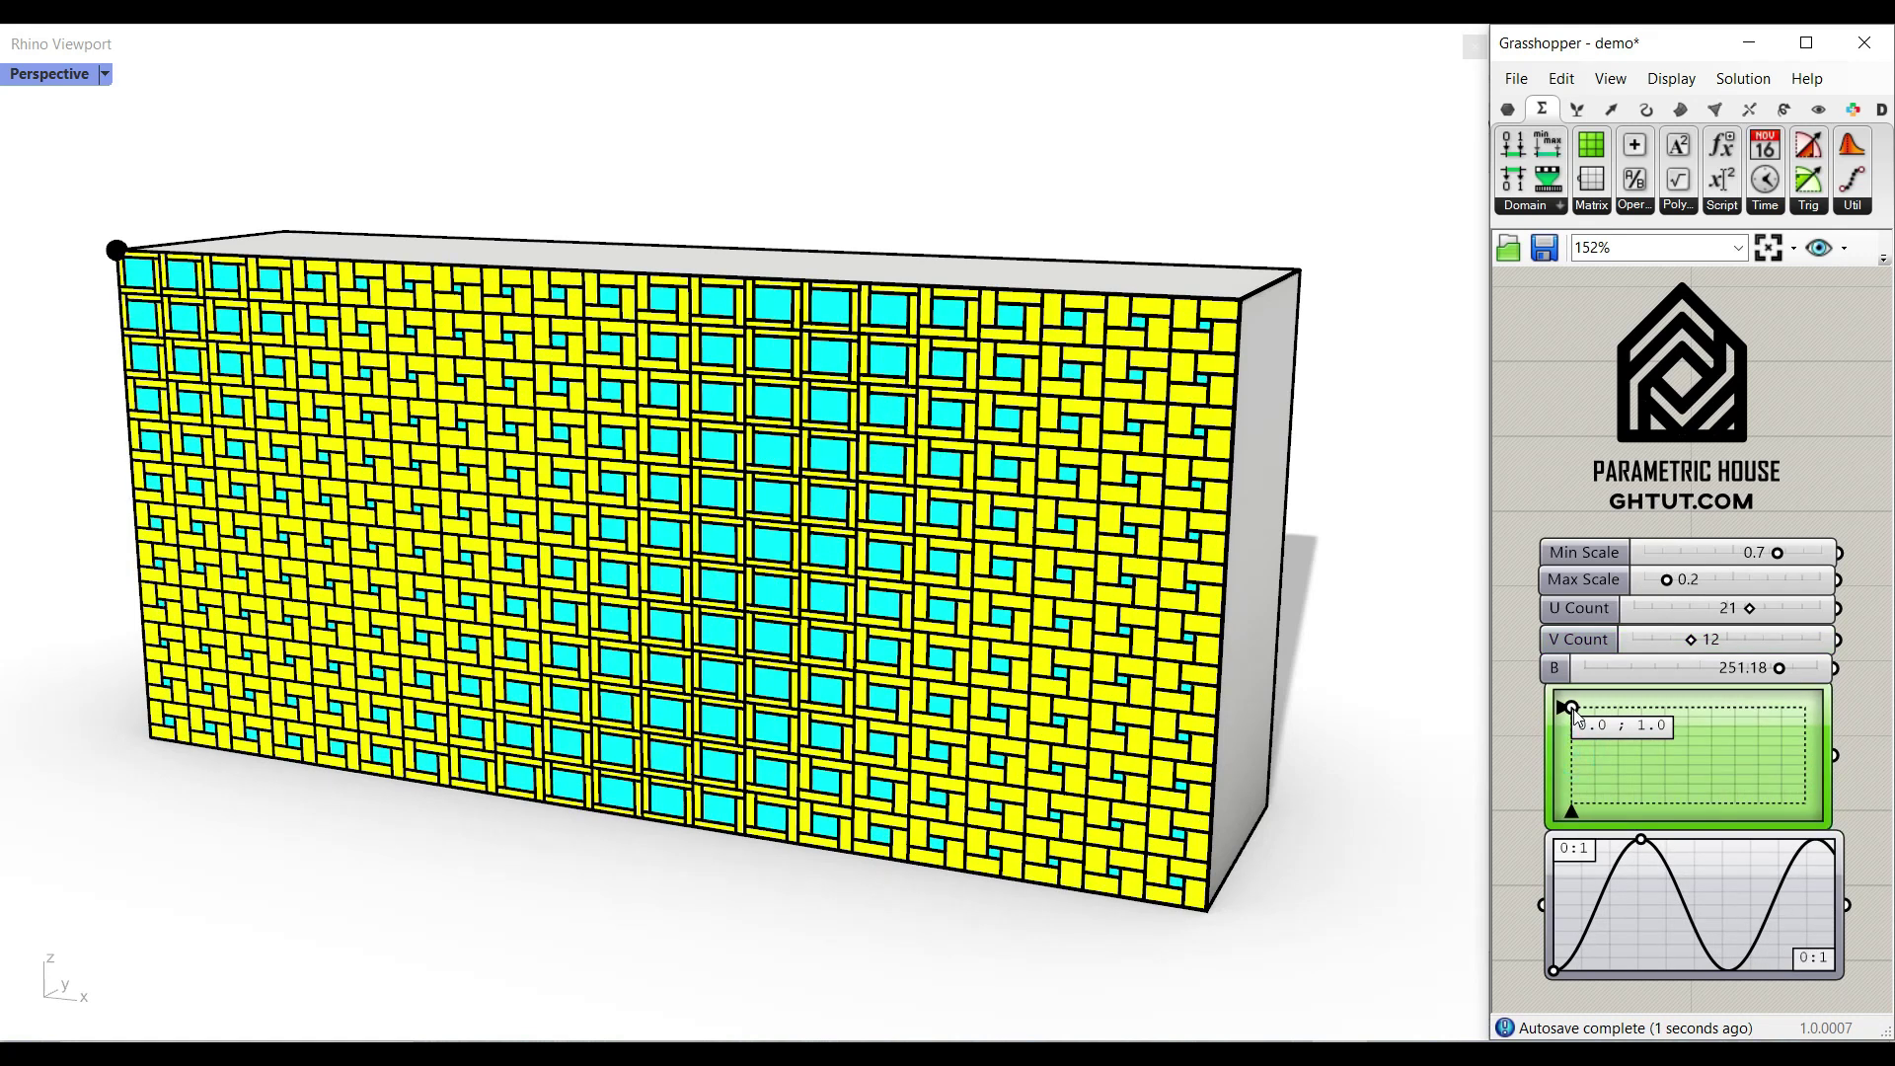
- Move the single attractor point to around 0.68 ; 0.42 and set the grid to U Count 10 and V Count 5
left_click_drag(1573, 708, 1646, 641)
left_click_drag(1750, 609, 1681, 614)
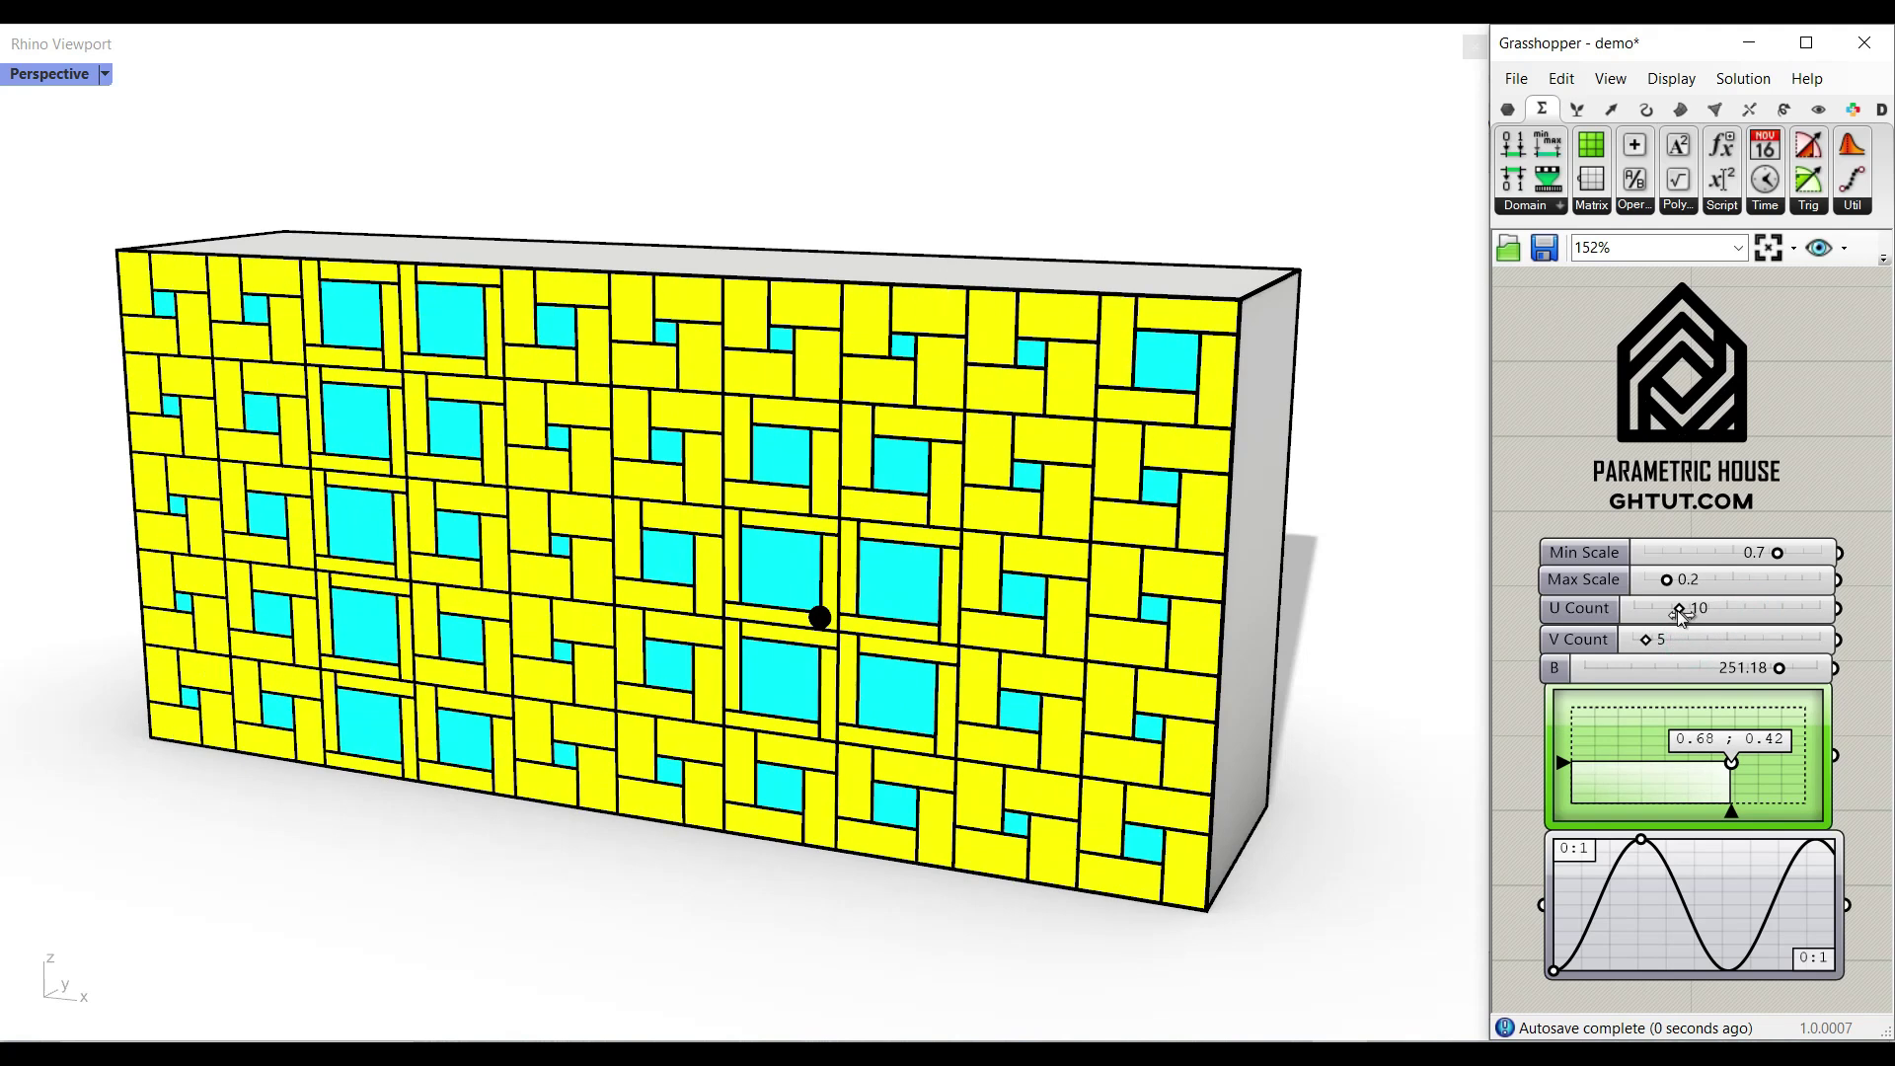
mouse_move(1731, 763)
left_mouse_down()
mouse_move(1666, 758)
mouse_move(1747, 772)
left_mouse_up()
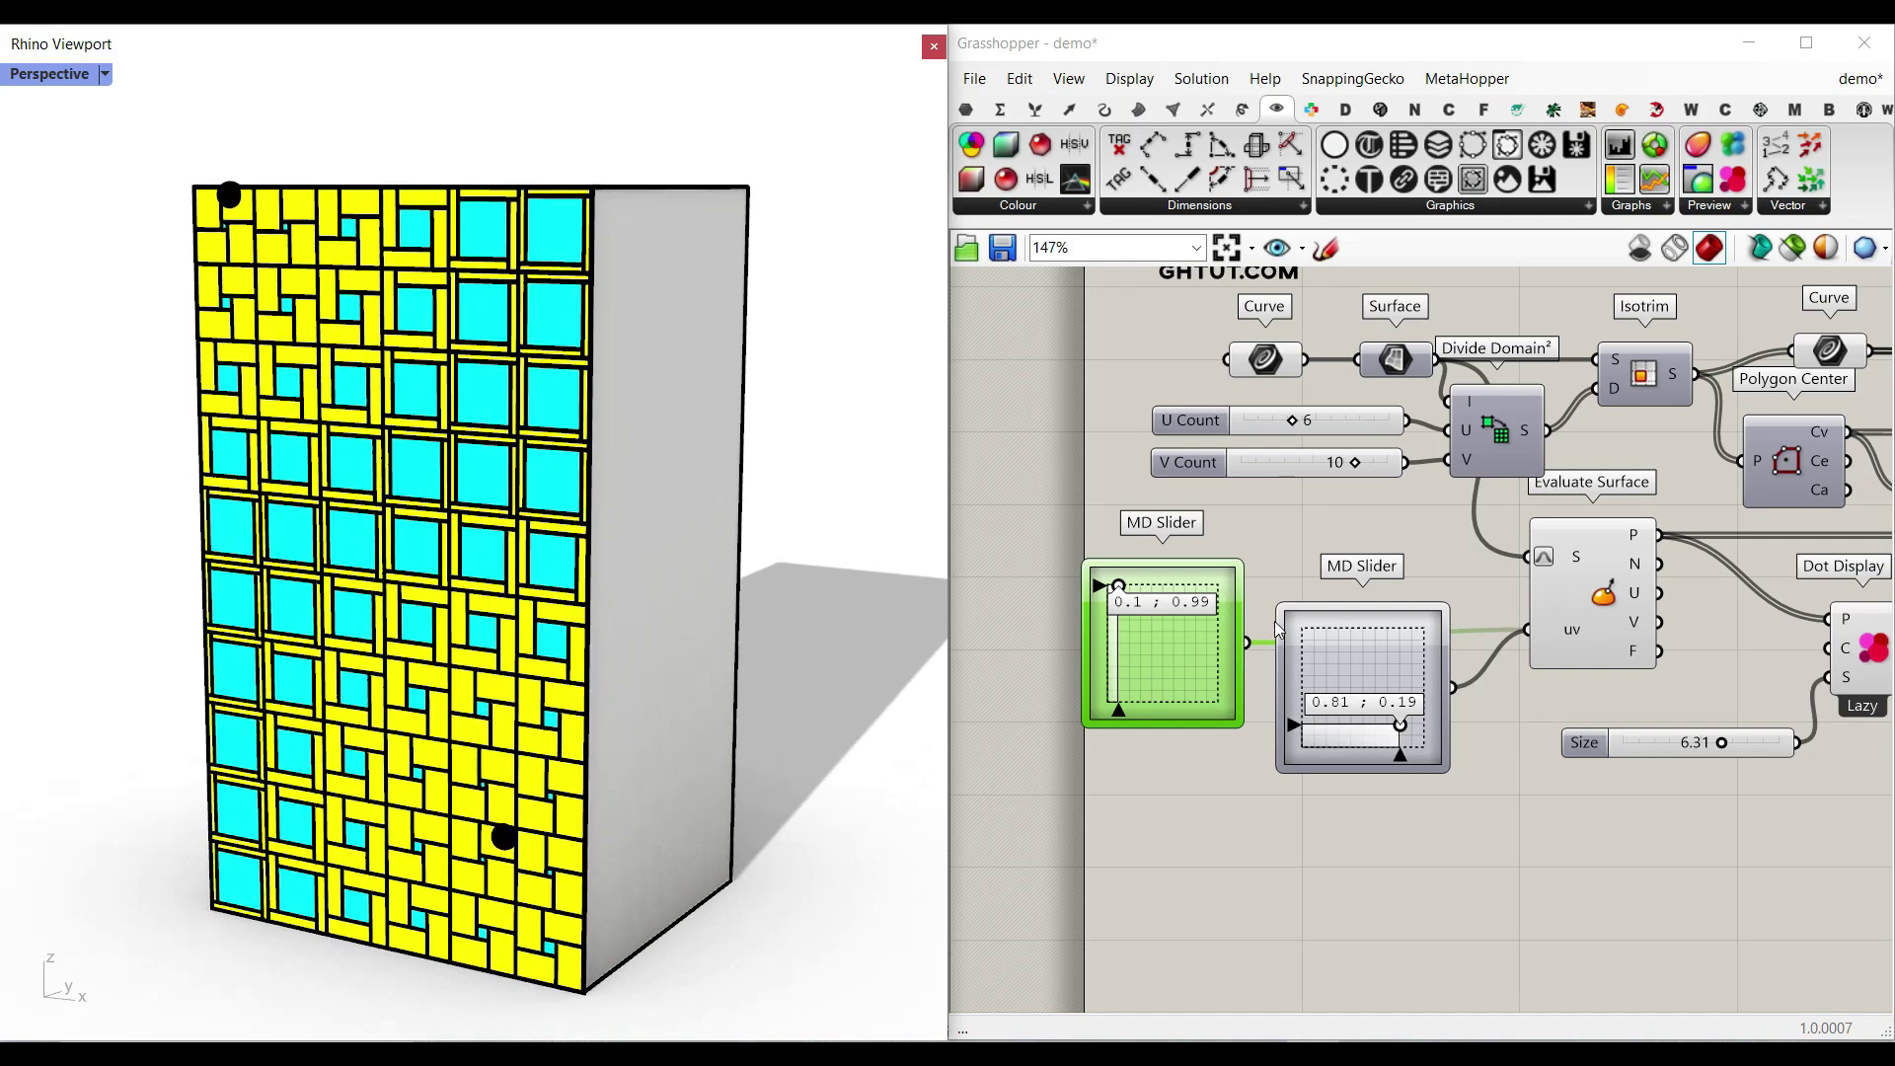
- Move the first attractor point to 0.09 ; 0.93 and the second to 0.73 ; 0.21
right_click_drag(1252, 621, 1443, 572)
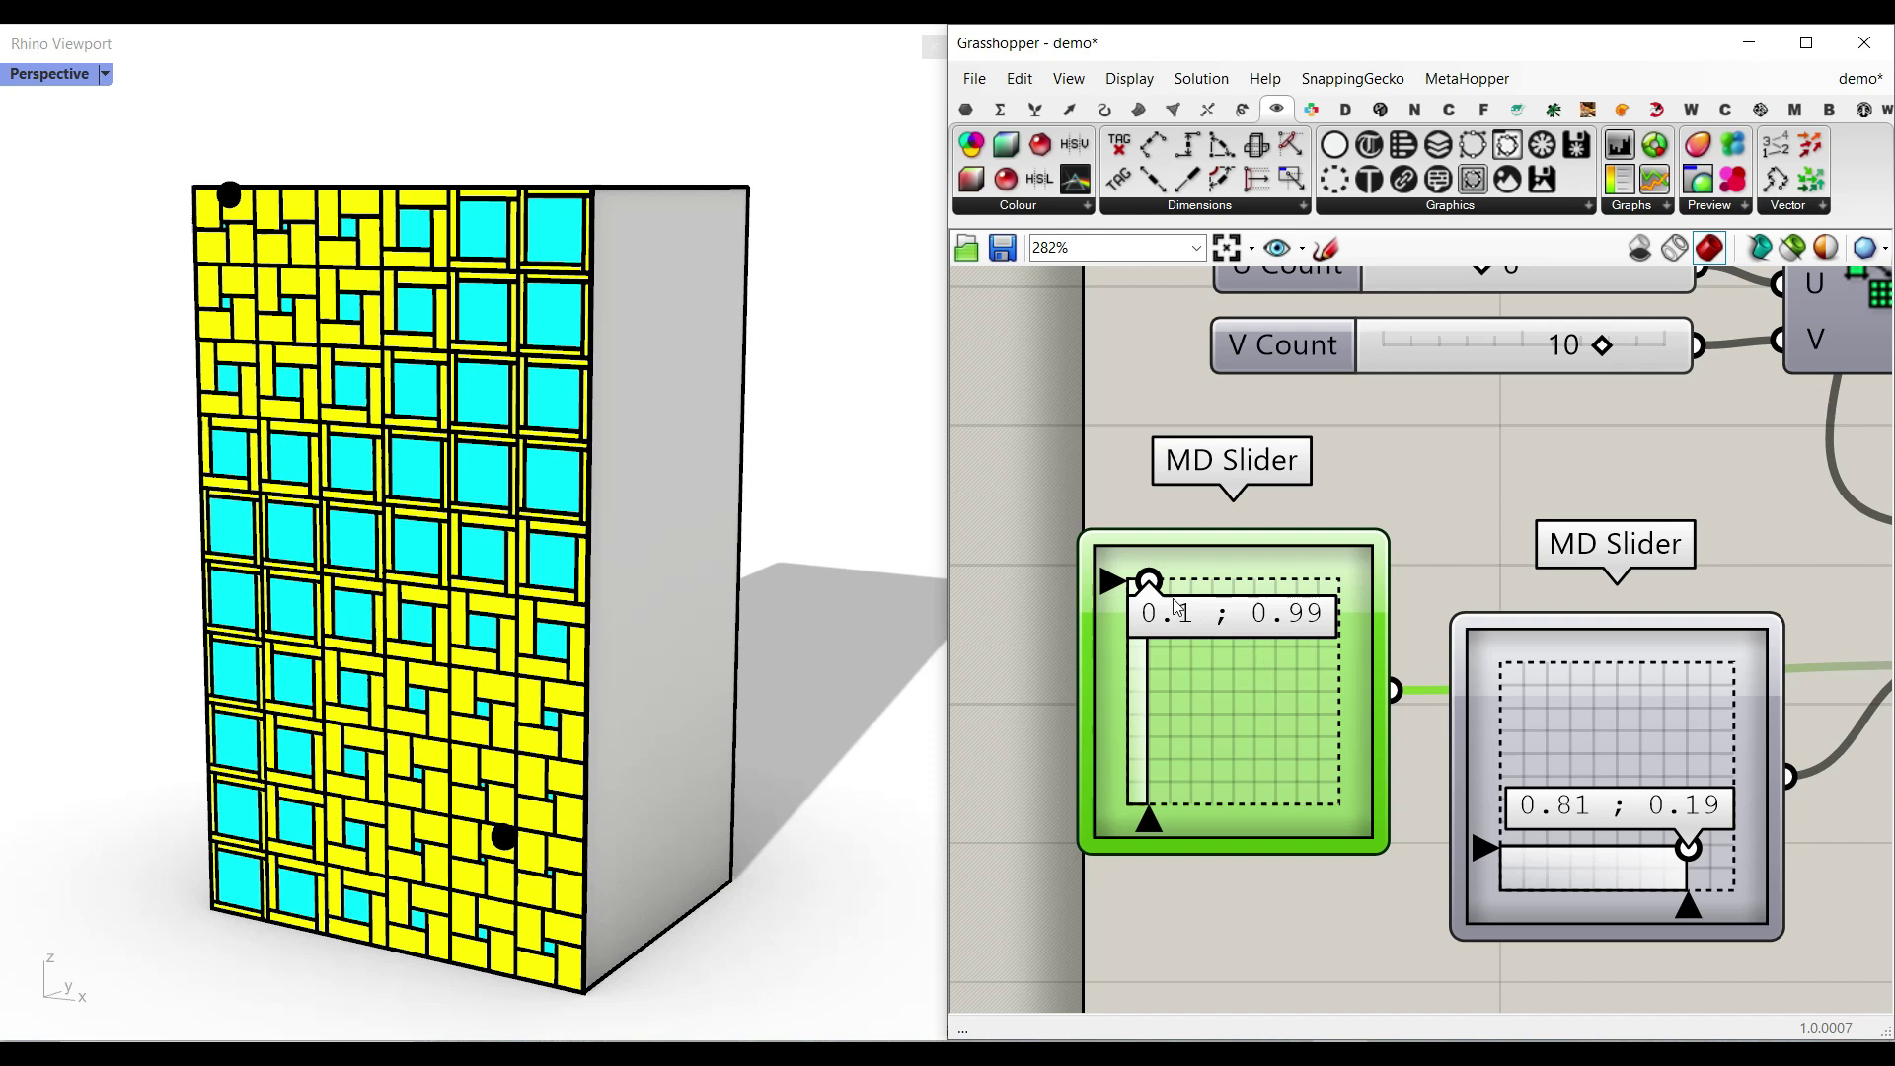
mouse_move(1151, 582)
left_mouse_down()
mouse_move(1176, 658)
mouse_move(1222, 619)
mouse_move(1169, 584)
mouse_move(1145, 593)
left_mouse_up()
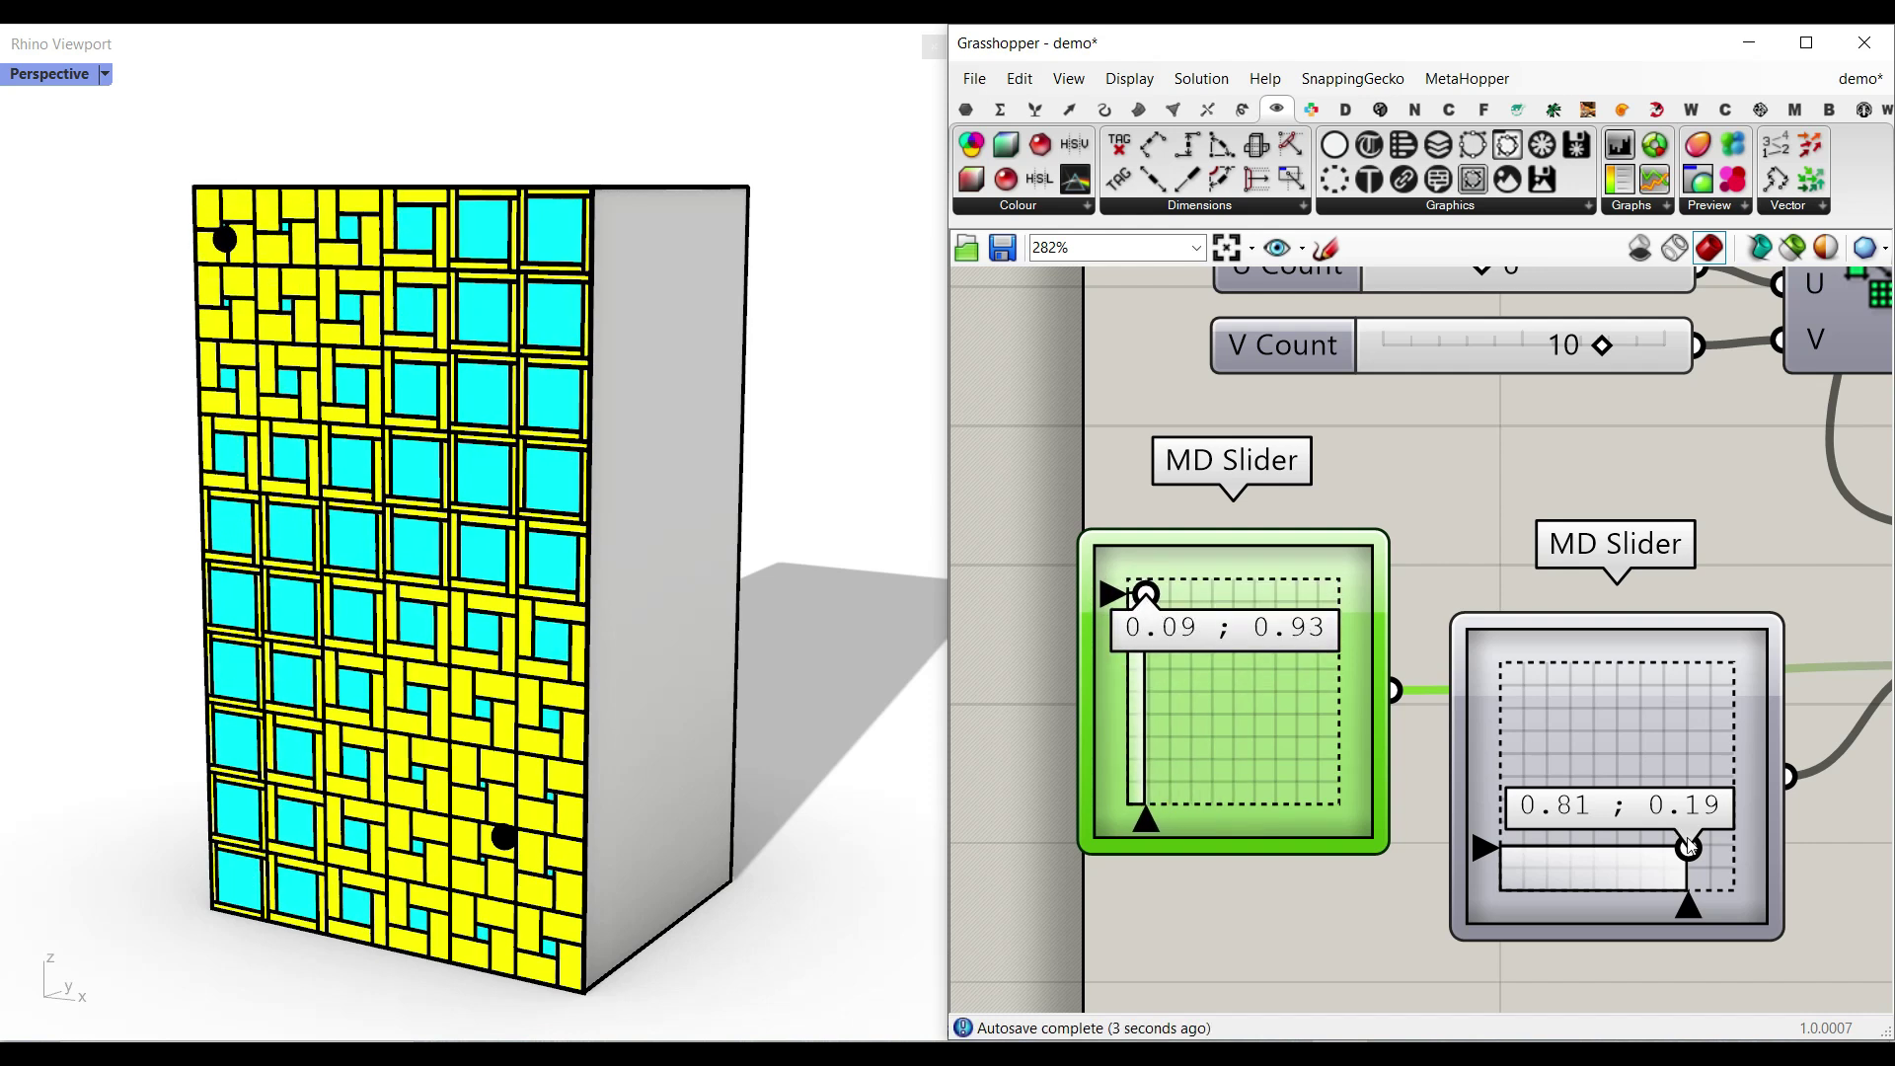
mouse_move(1689, 846)
left_mouse_down()
mouse_move(1608, 829)
mouse_move(1670, 843)
left_mouse_up()
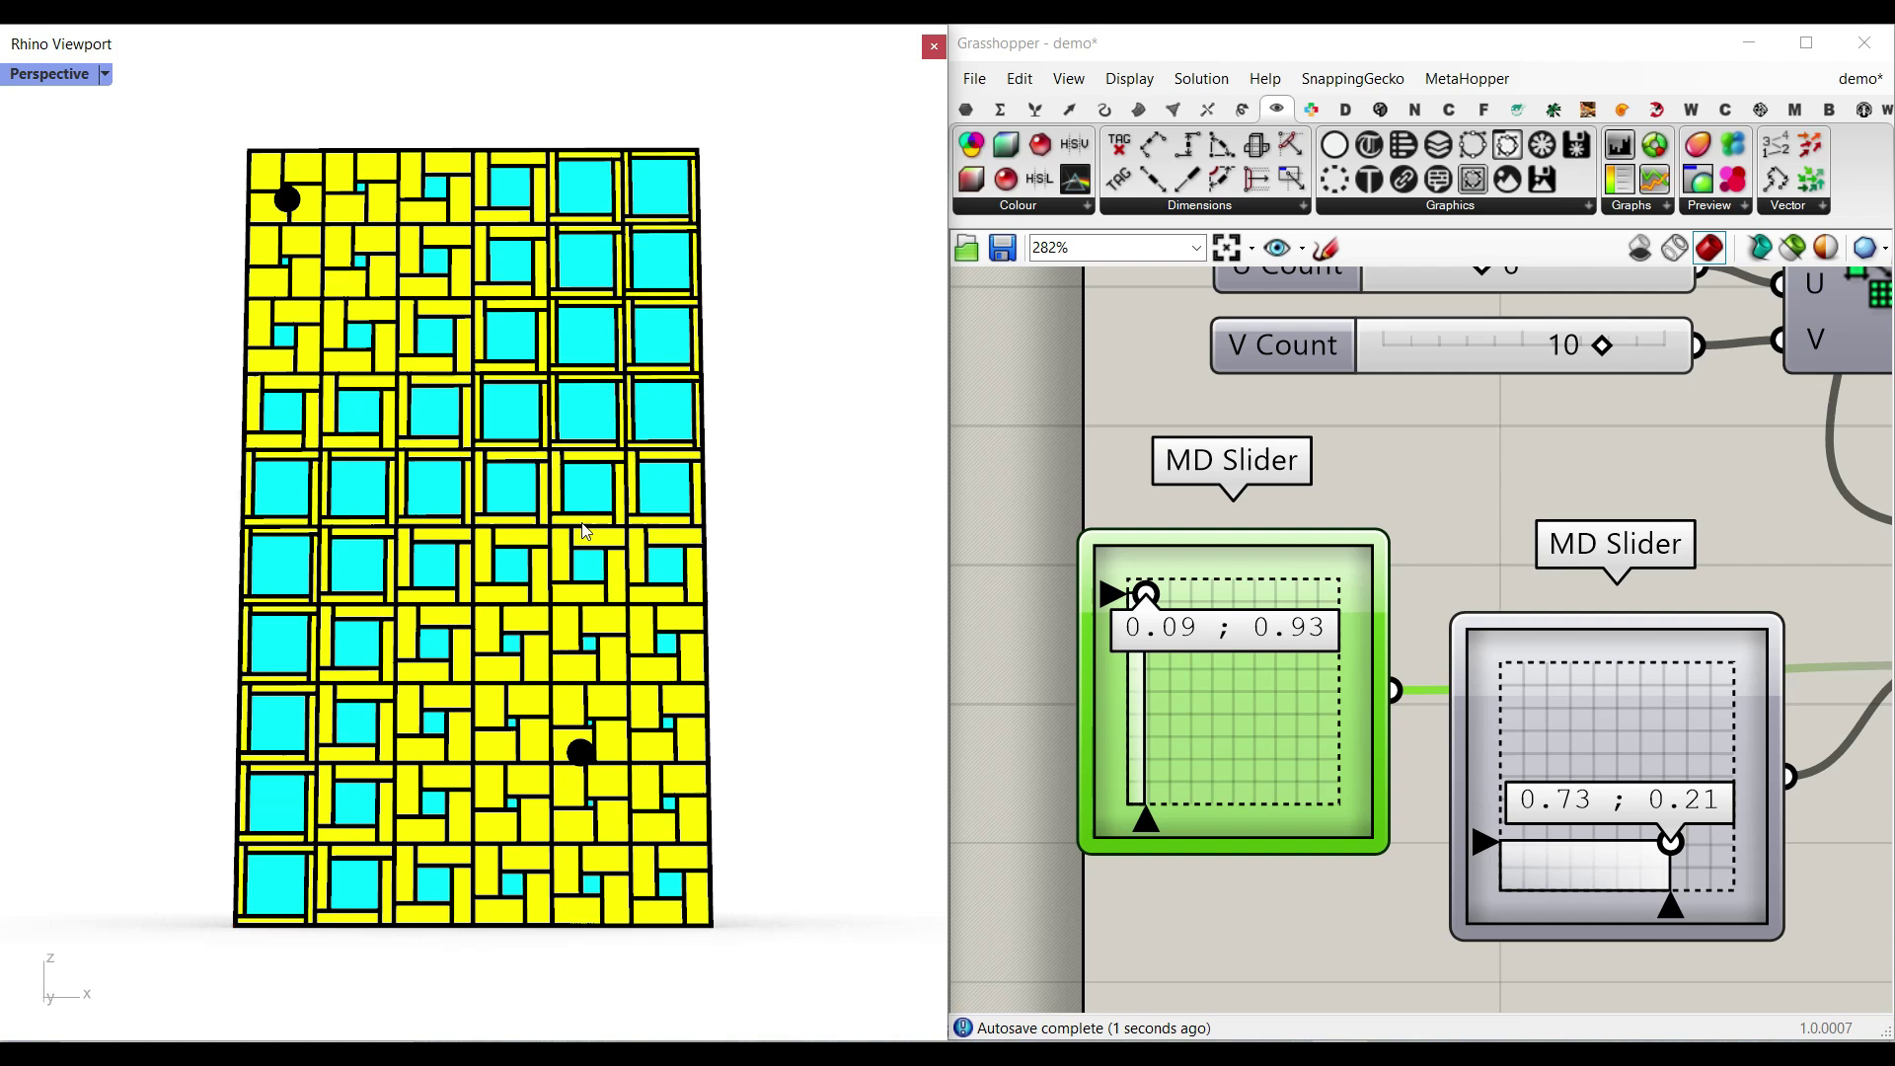
scroll(583, 523, "down", 5)
right_click_drag(582, 523, 532, 776)
scroll(532, 776, "up", 6)
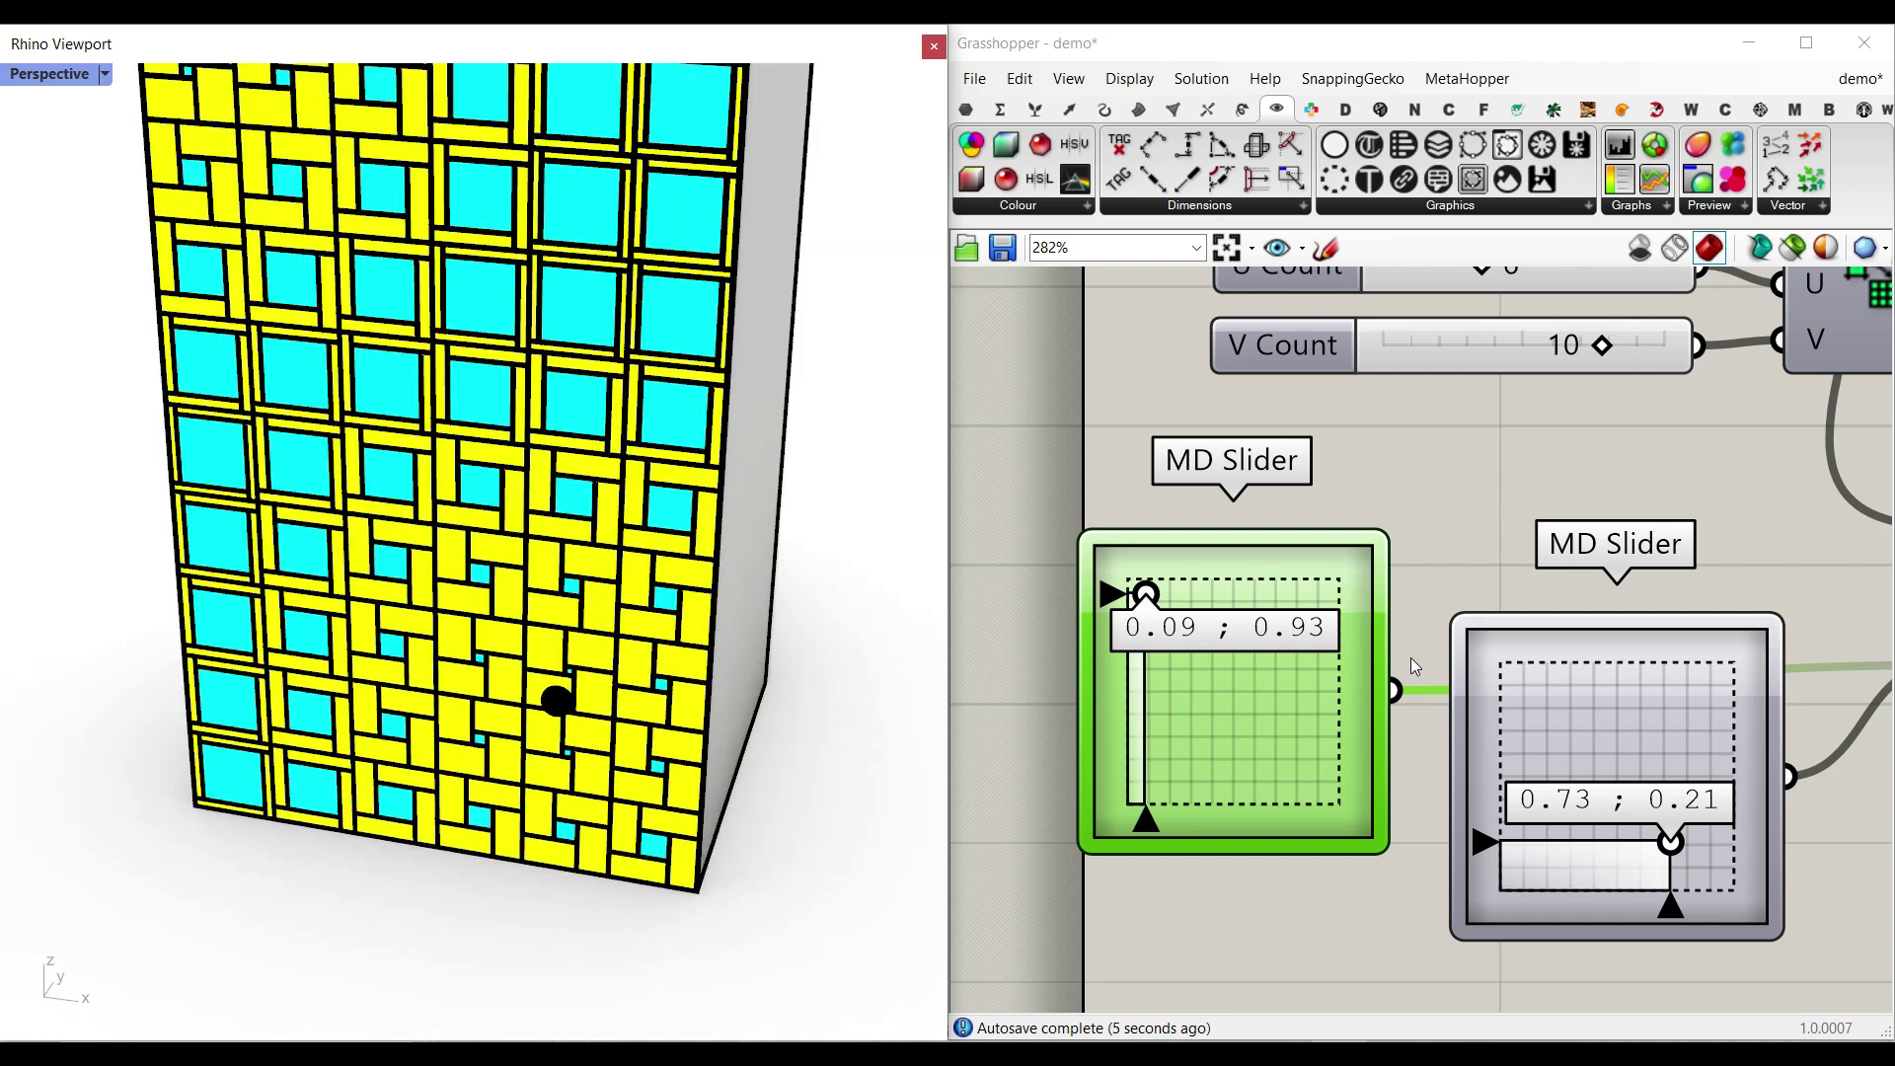
- Change the graph mapper's graph type to Bezier and raise its lower handle so the curve bows upward
scroll(1411, 668, "down", 4)
right_click_drag(1411, 668, 1024, 647)
right_click_drag(1658, 612, 1299, 592)
right_click_drag(1843, 525, 1531, 470)
scroll(1531, 470, "up", 5)
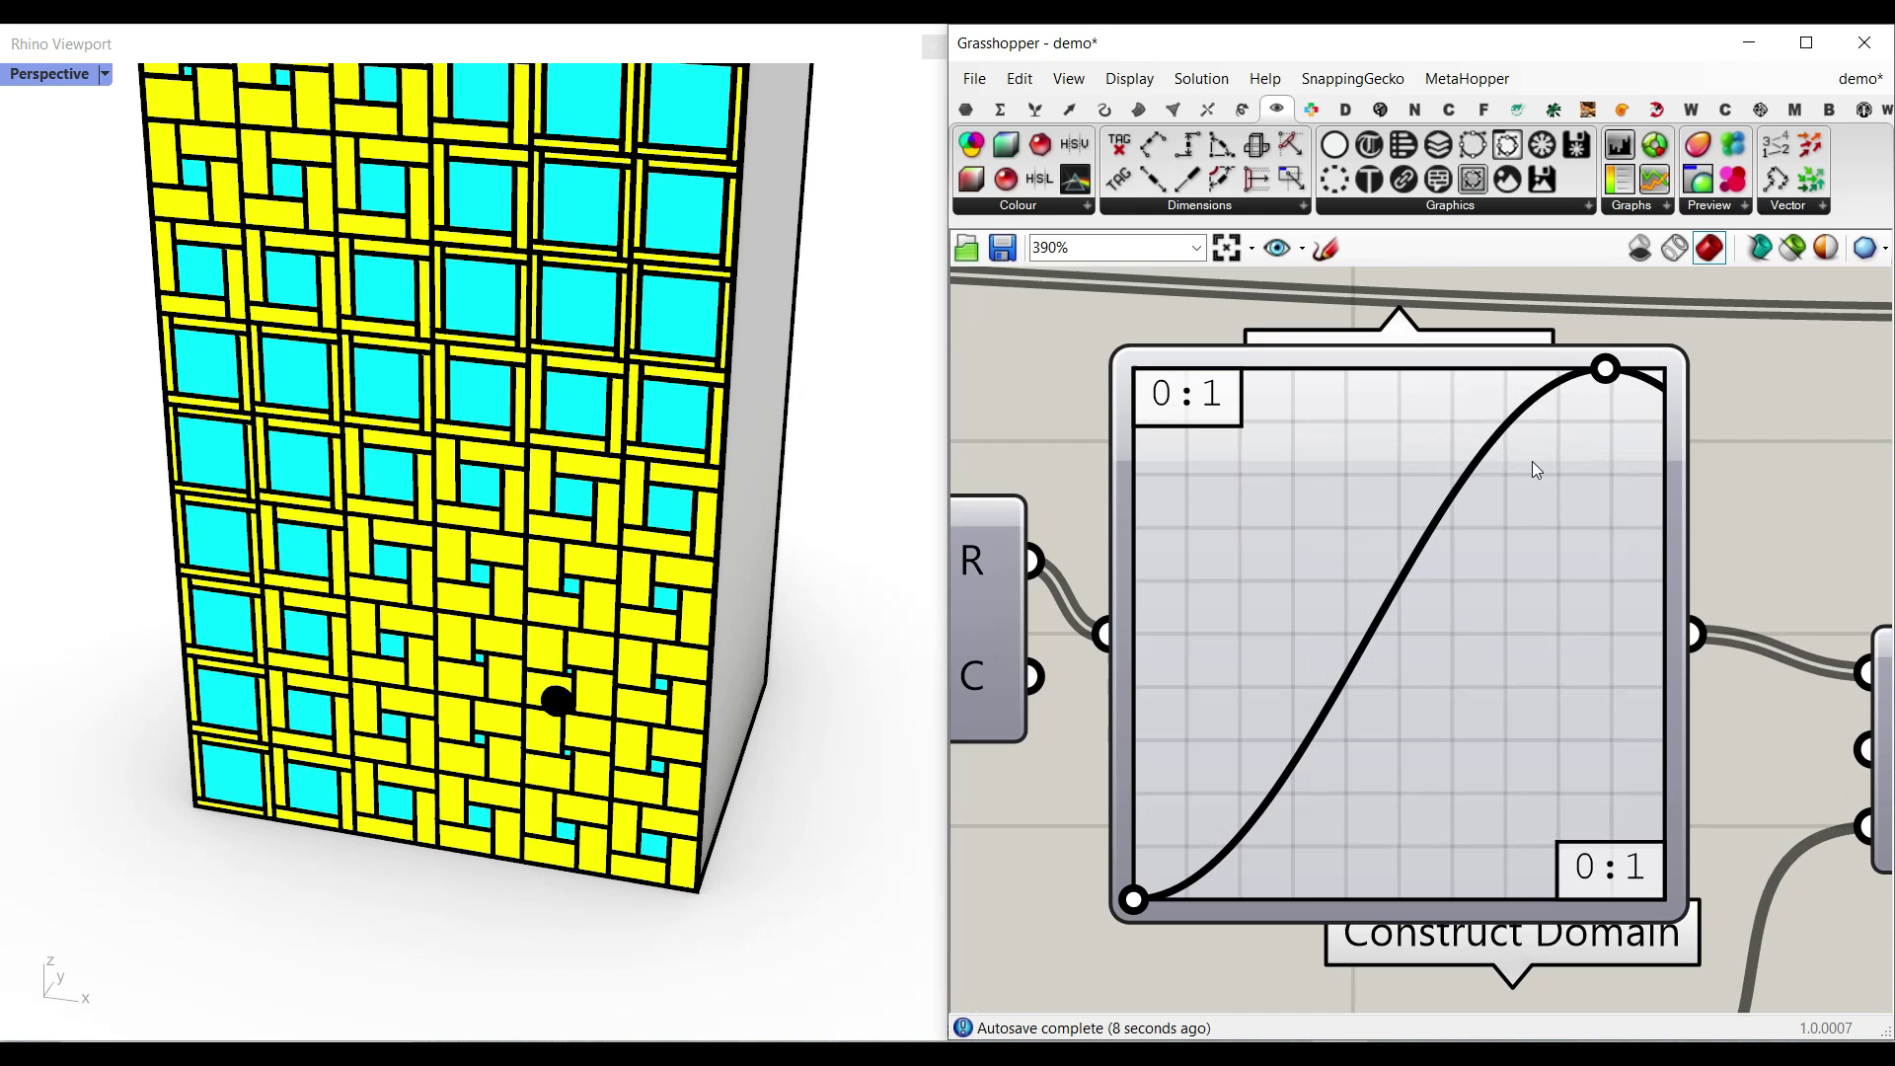
mouse_move(1602, 391)
left_mouse_down()
mouse_move(1362, 367)
mouse_move(1610, 368)
left_mouse_up()
right_click(1421, 597)
mouse_move(1510, 877)
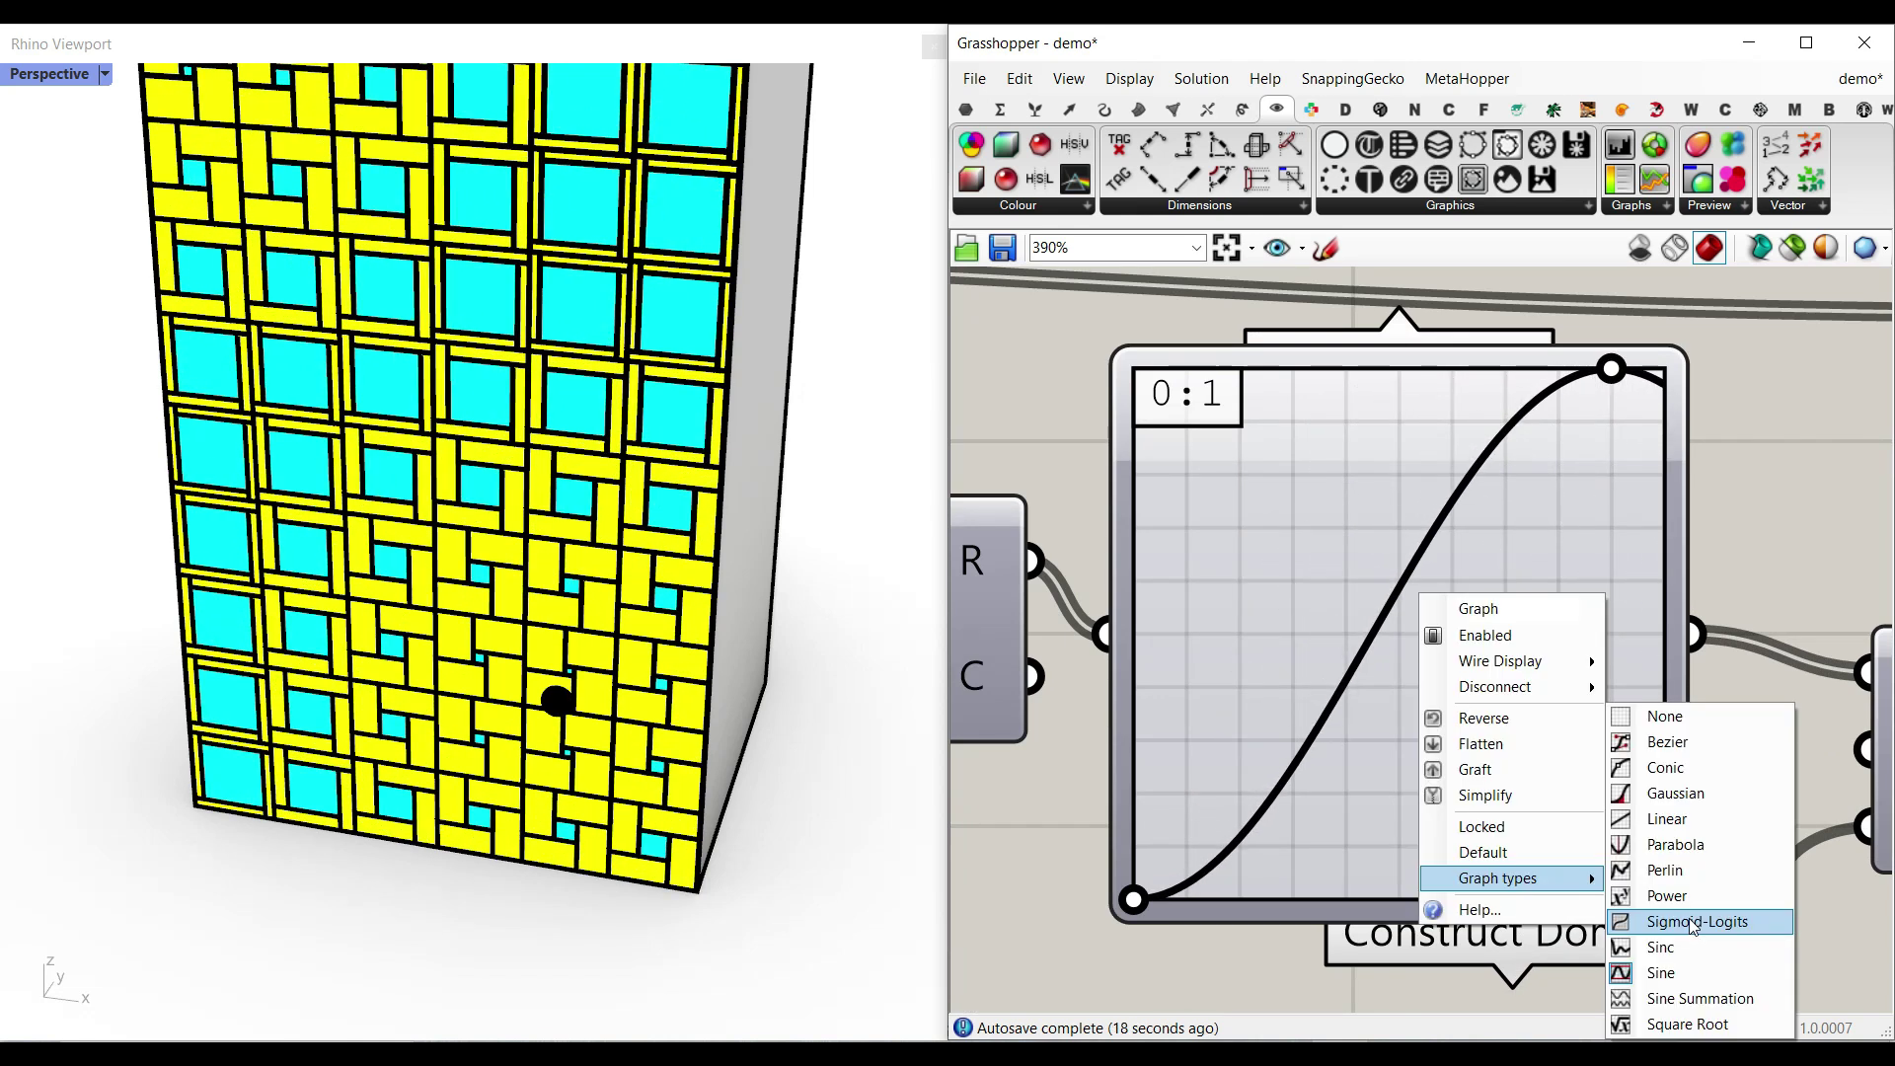
left_click(1650, 750)
left_click_drag(1269, 766, 1257, 685)
- Set Min Scale to 0.8 and Max Scale to 0.1 to invert the opening sizes across the facade
scroll(1378, 633, "down", 3)
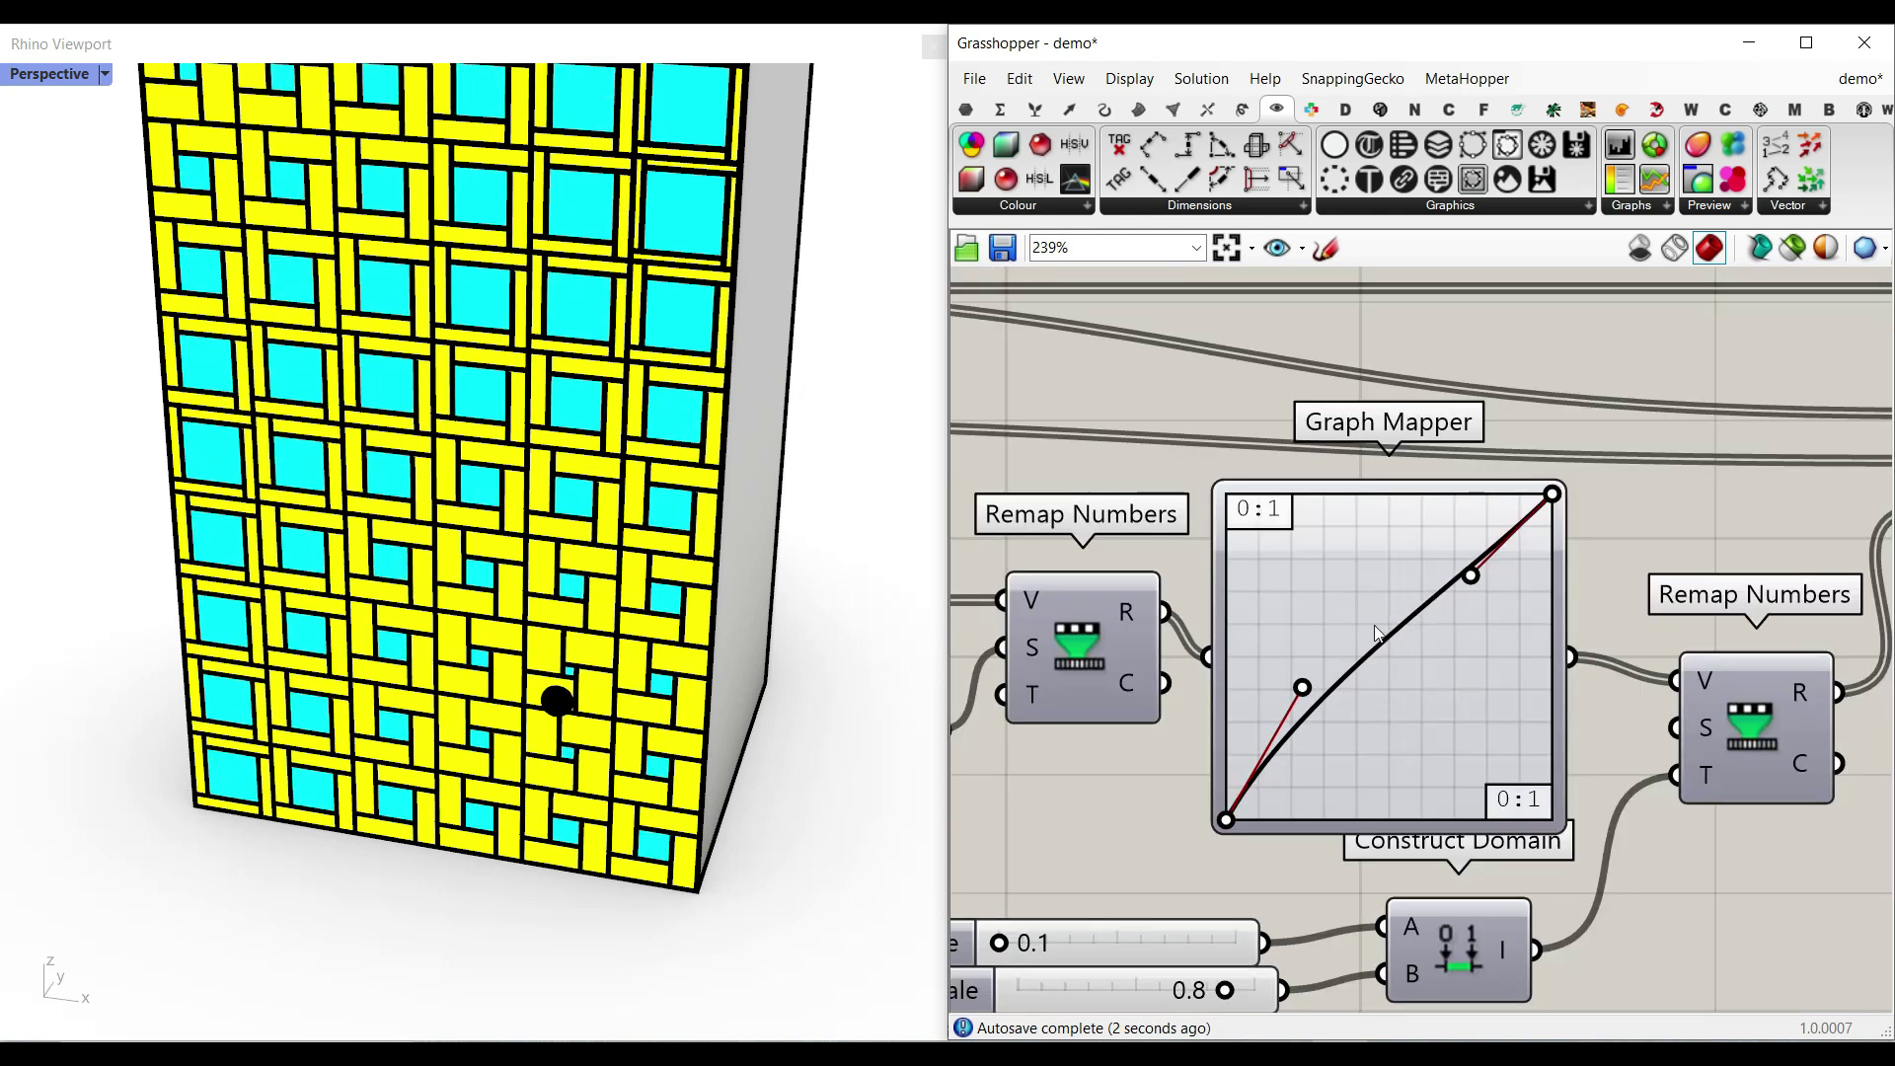
right_click_drag(1169, 827, 1333, 754)
scroll(1188, 880, "up", 2)
left_click_drag(1161, 868, 1441, 864)
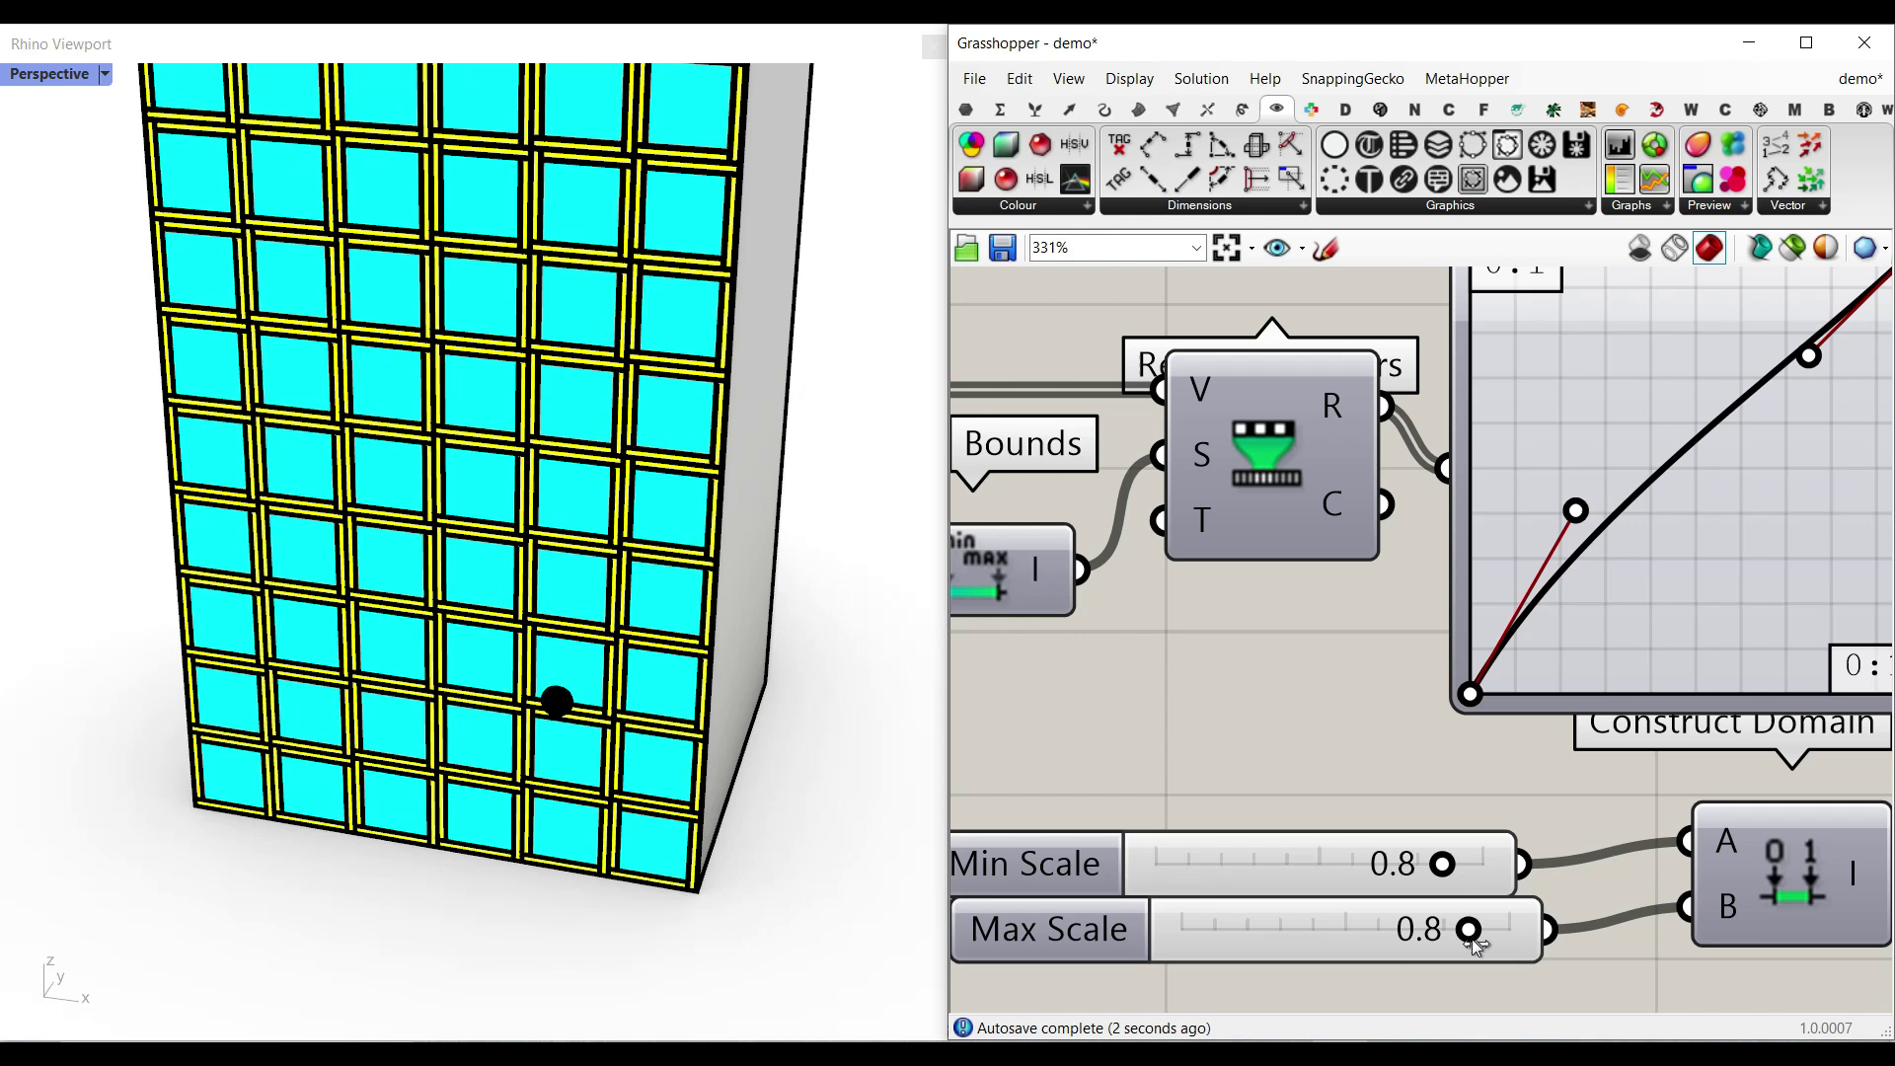
left_click_drag(1469, 929, 1181, 929)
scroll(553, 709, "down", 4)
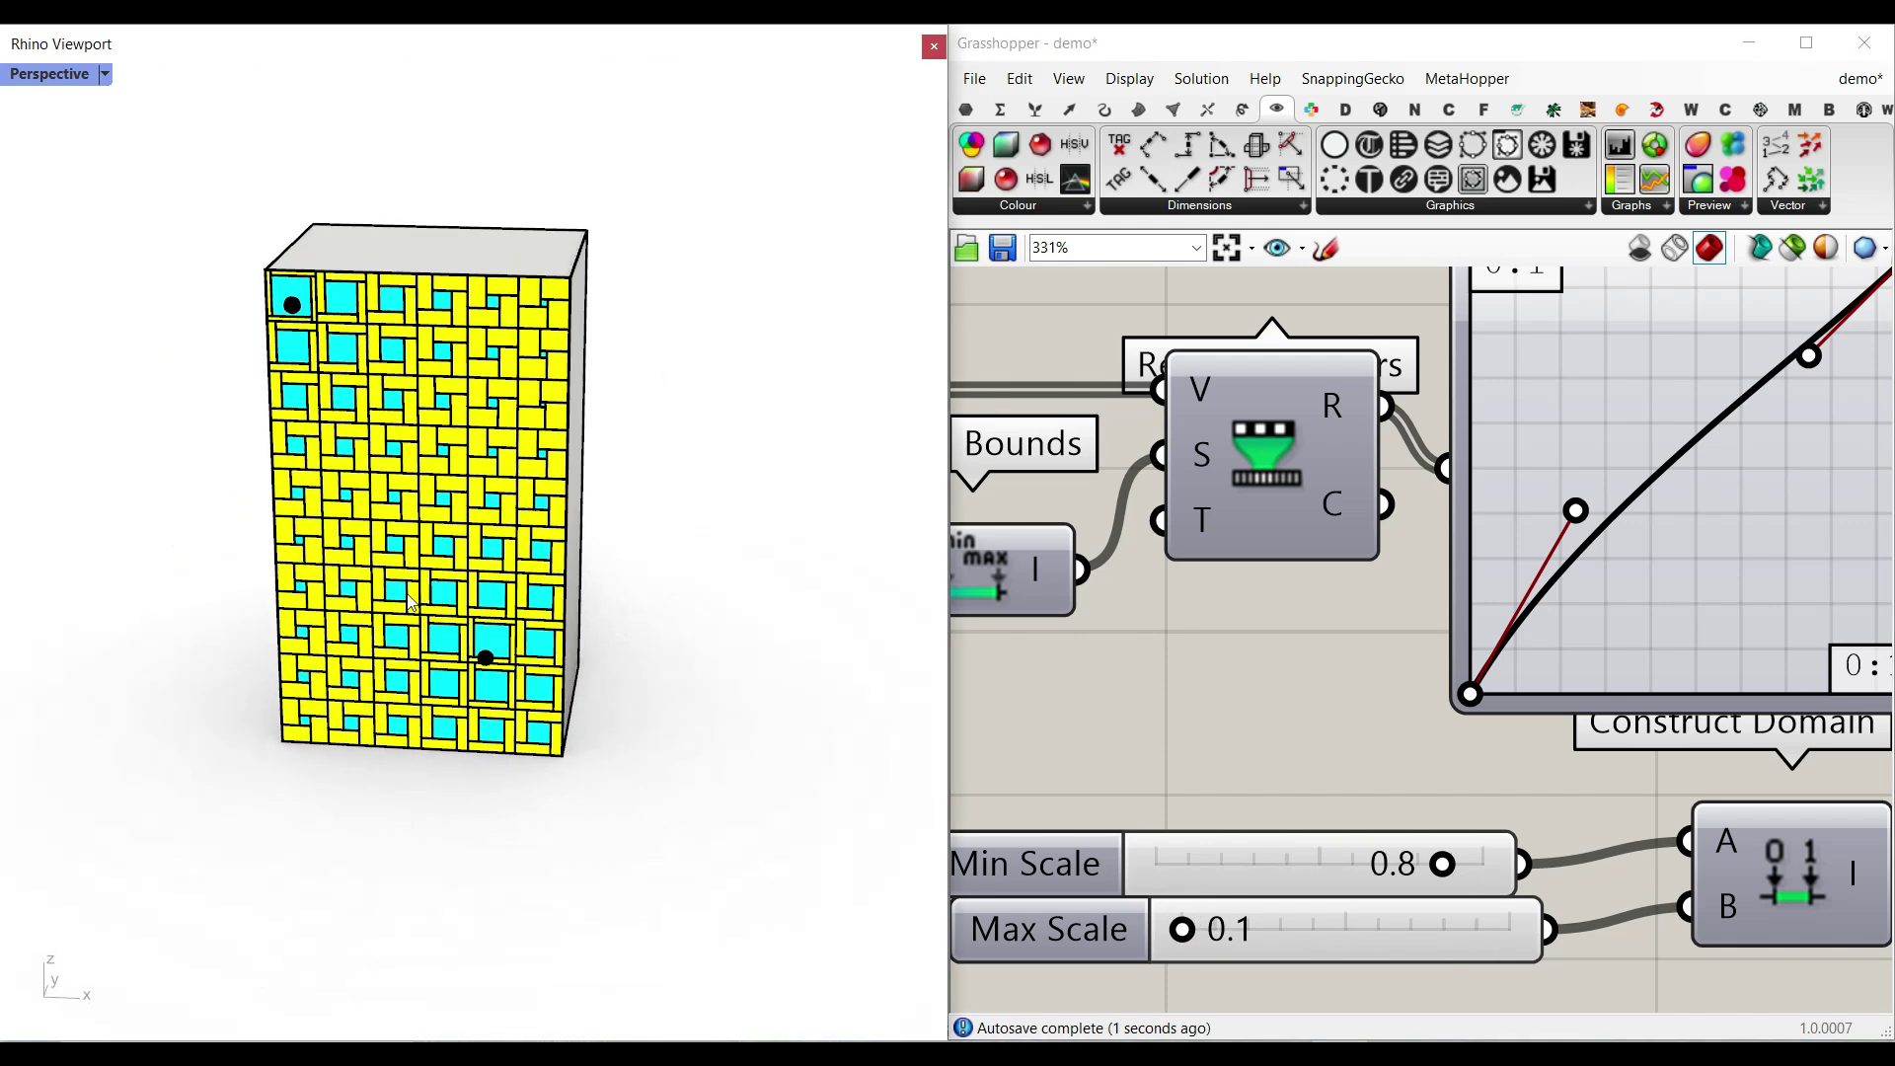
scroll(553, 708, "up", 6)
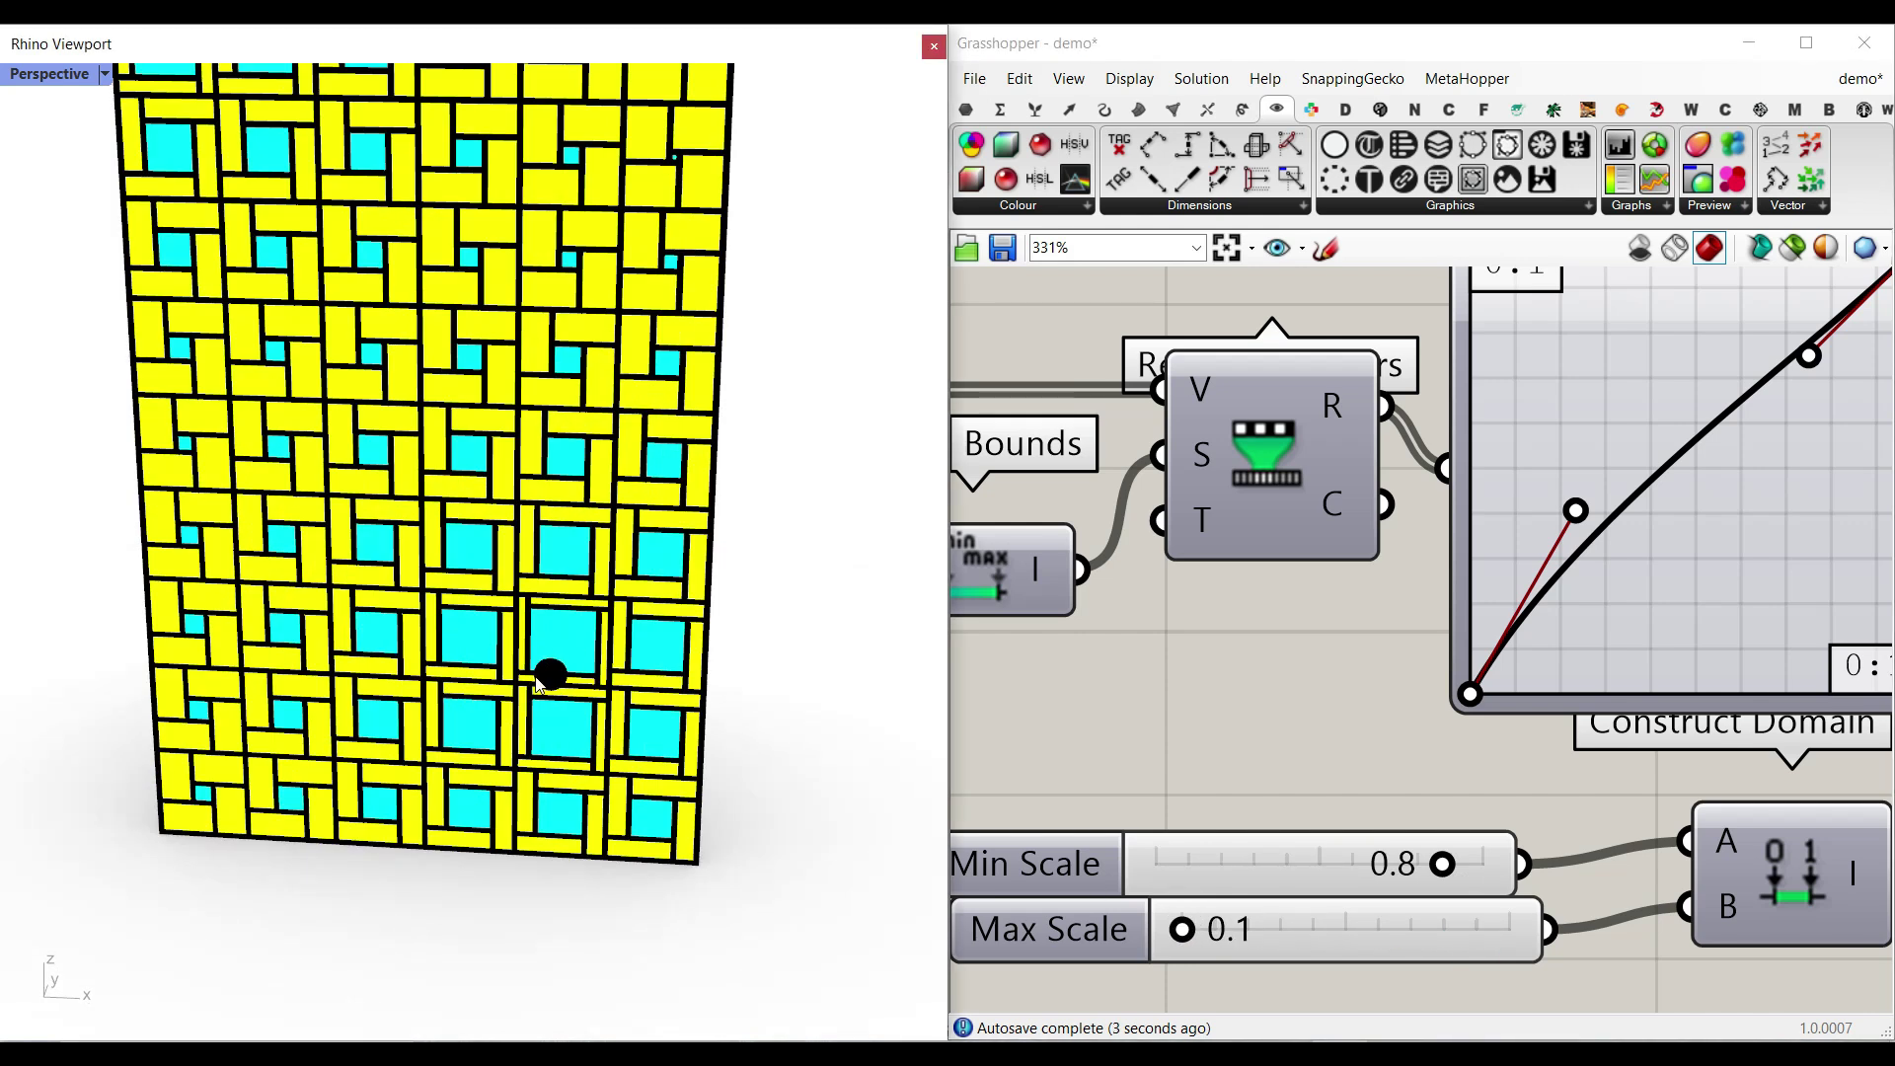
- Locate the definition's input Curve, select the facade's boundary curve in the model and scale it slightly in width
scroll(1289, 655, "down", 6)
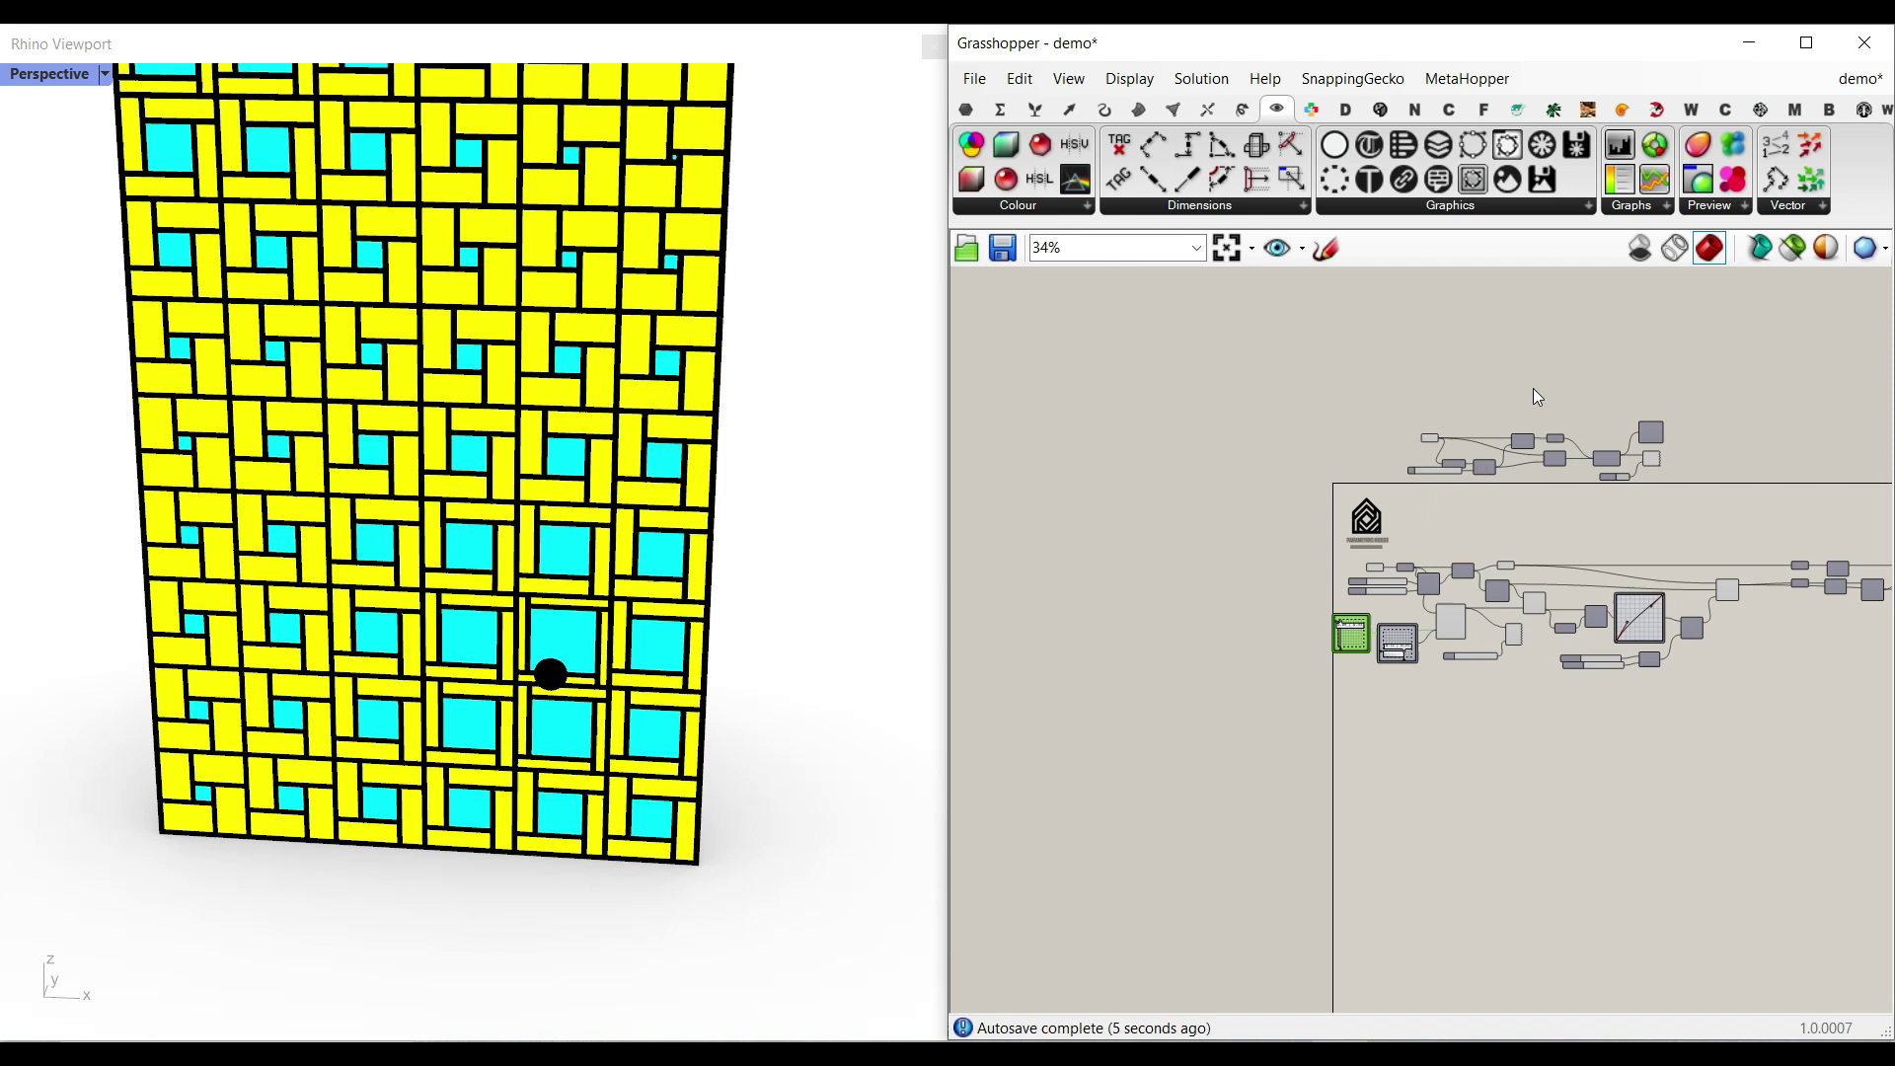
scroll(1388, 635, "up", 6)
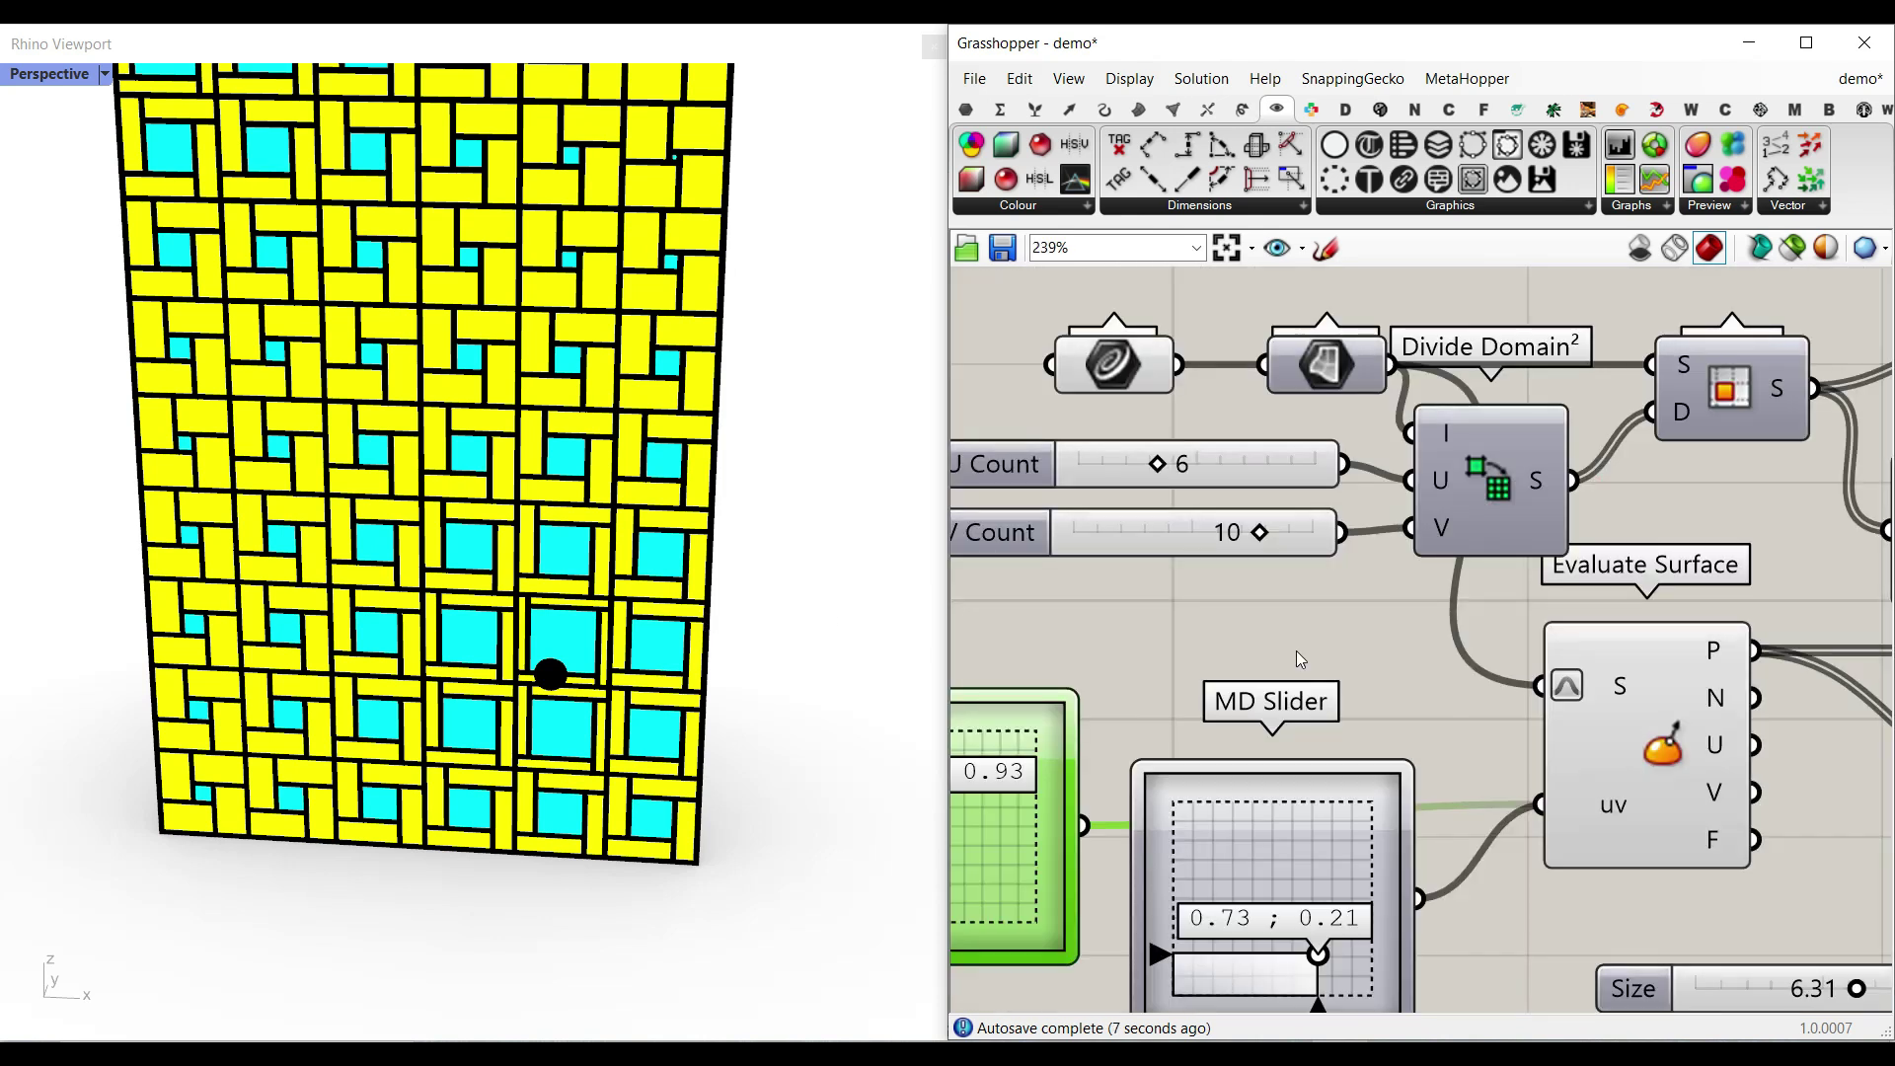
left_click(1165, 414)
scroll(684, 553, "down", 5)
right_click_drag(684, 552, 487, 454)
left_click(475, 432)
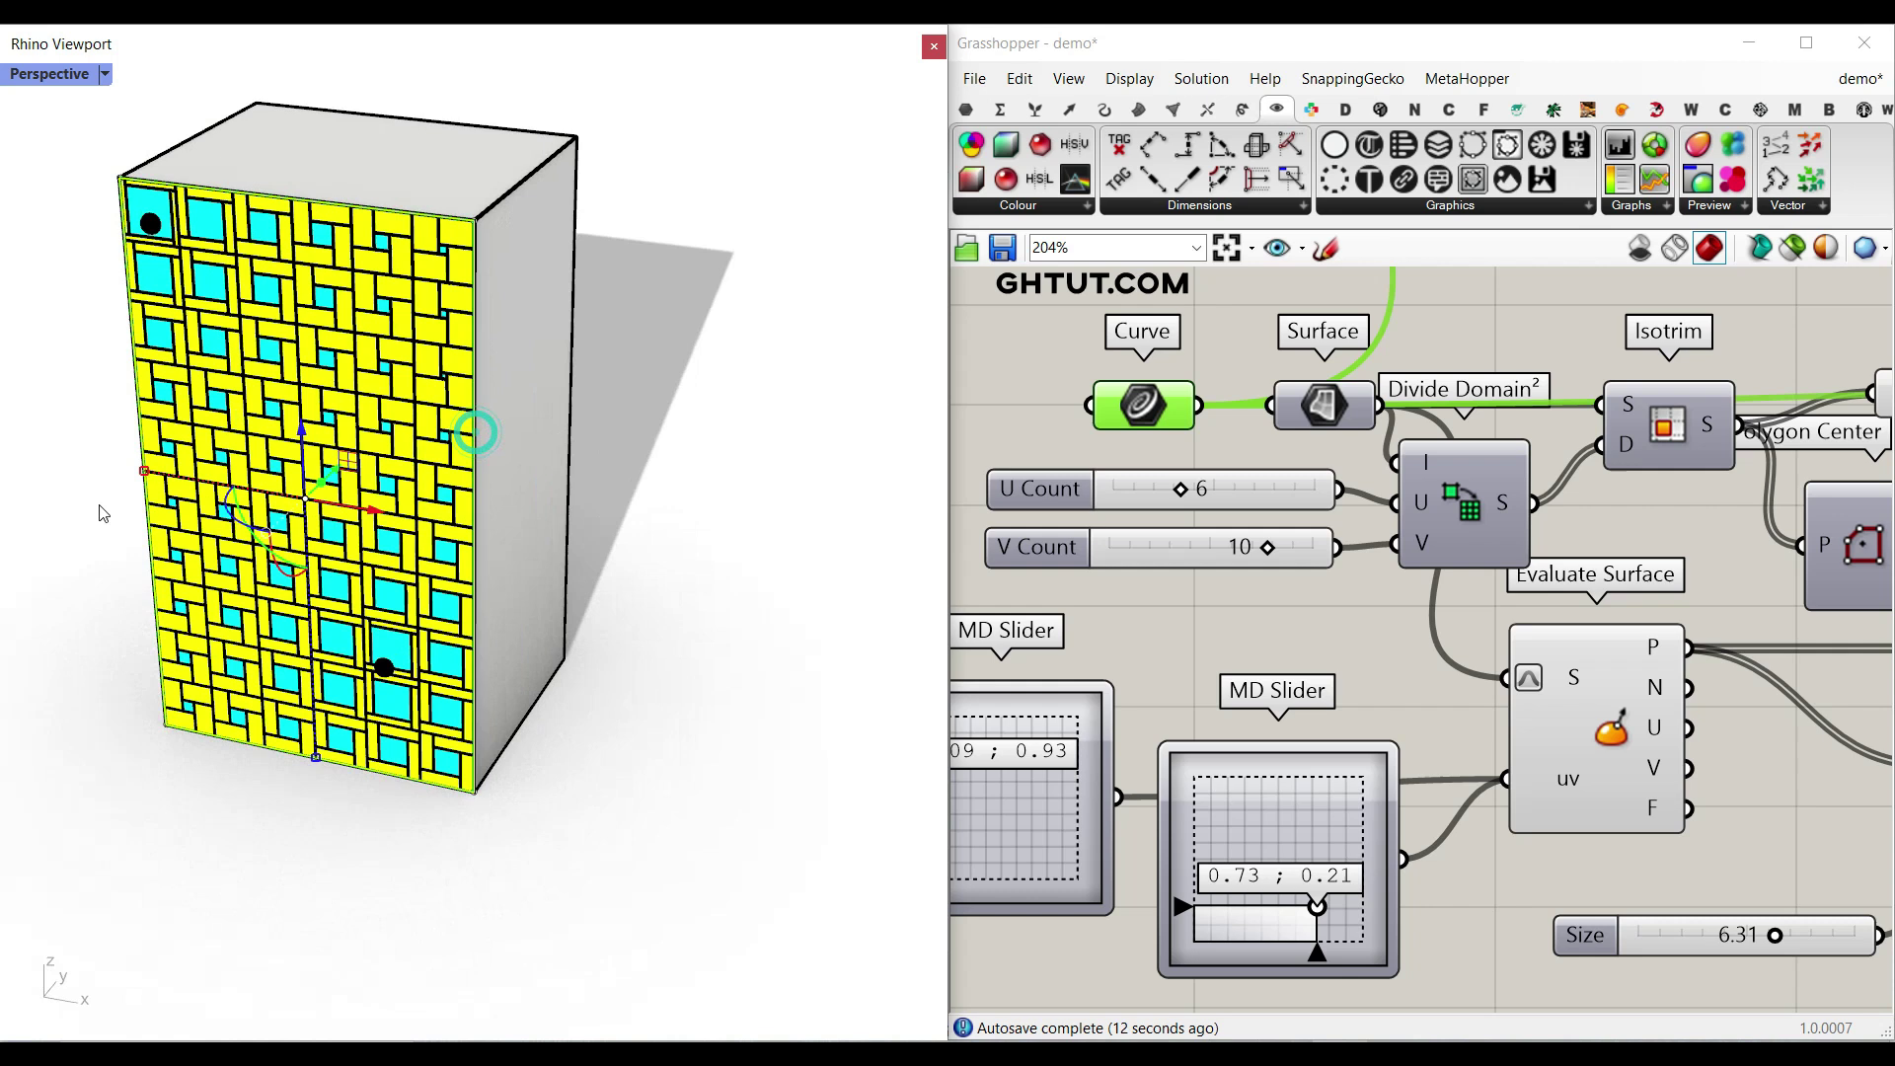
mouse_move(138, 474)
left_mouse_down()
mouse_move(218, 477)
mouse_move(132, 471)
left_mouse_up()
- Switch the perspective viewport to a display mode with a grey background and visible construction grid
scroll(395, 528, "down", 5)
right_click_drag(392, 513, 365, 505)
scroll(314, 494, "up", 3)
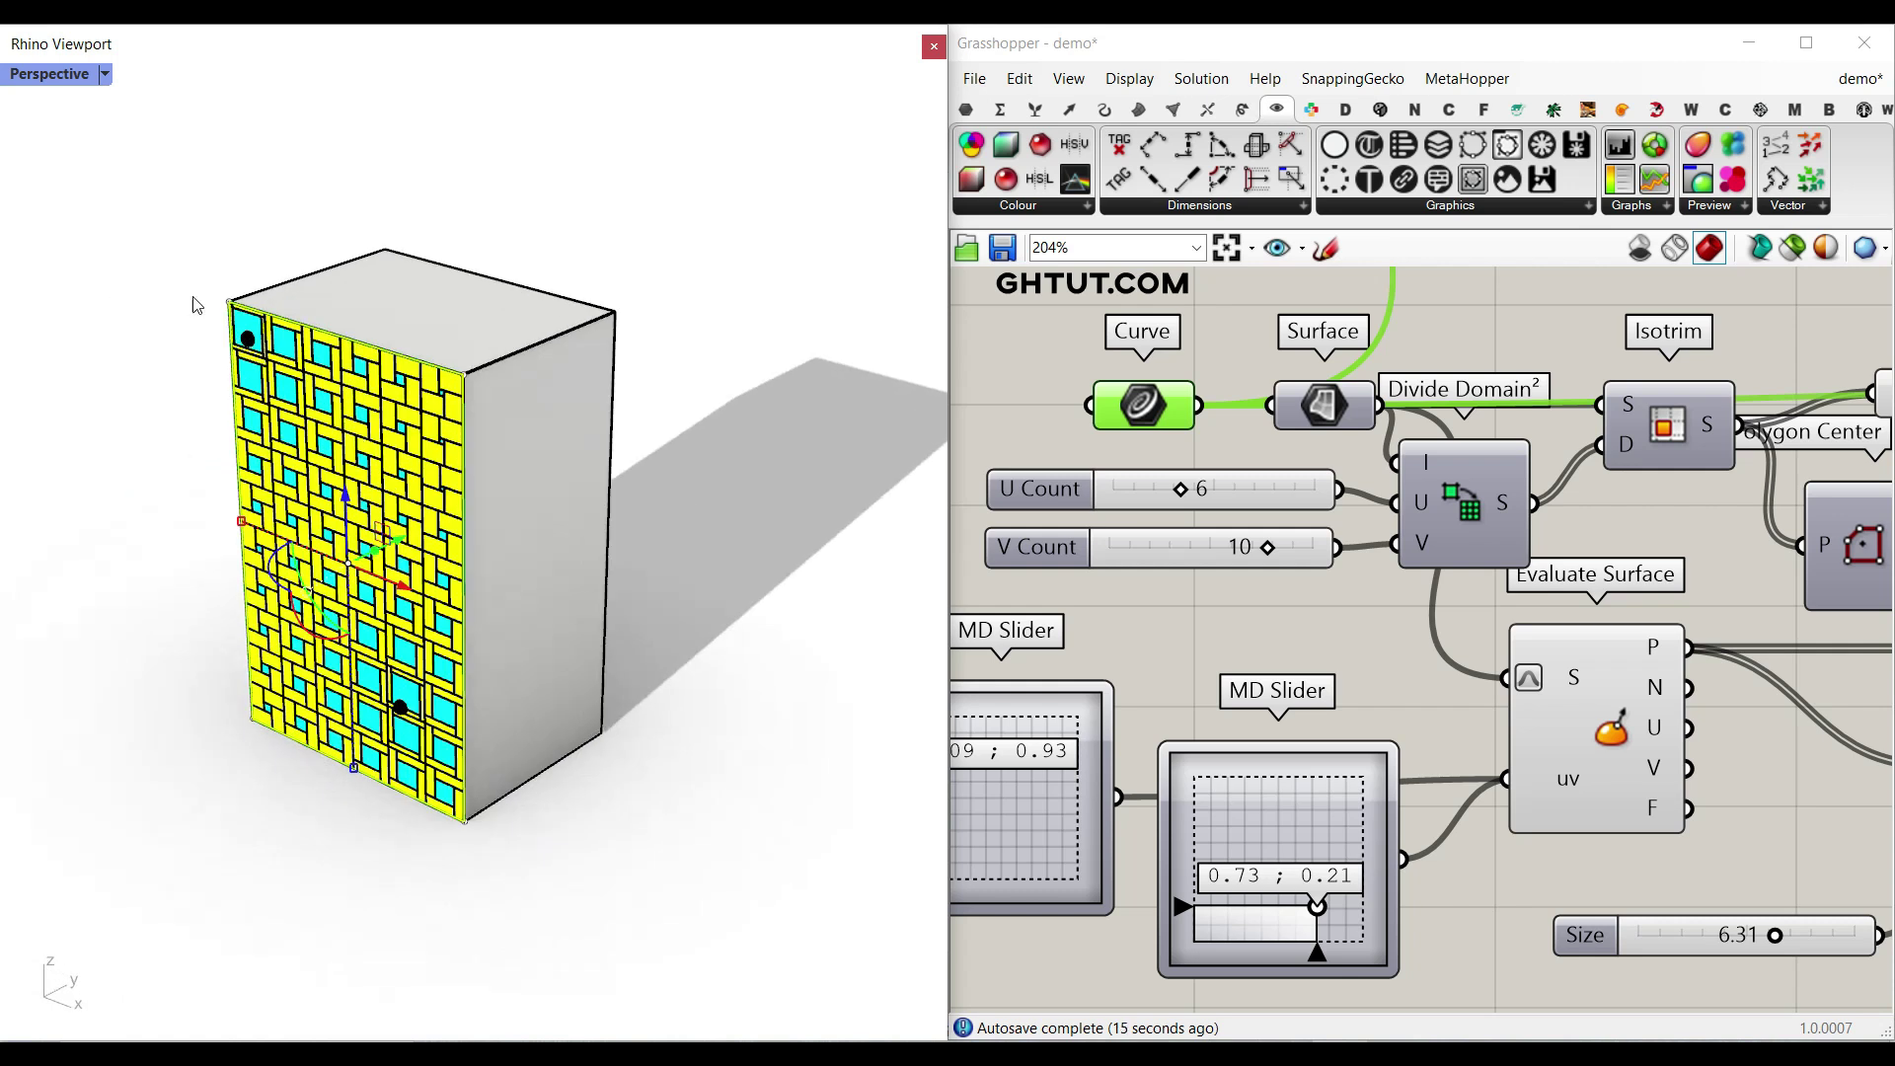
left_click(59, 79)
left_click(52, 178)
- Copy the facade's boundary curve to an empty spot beside the box, then delete the copy
left_click(385, 350)
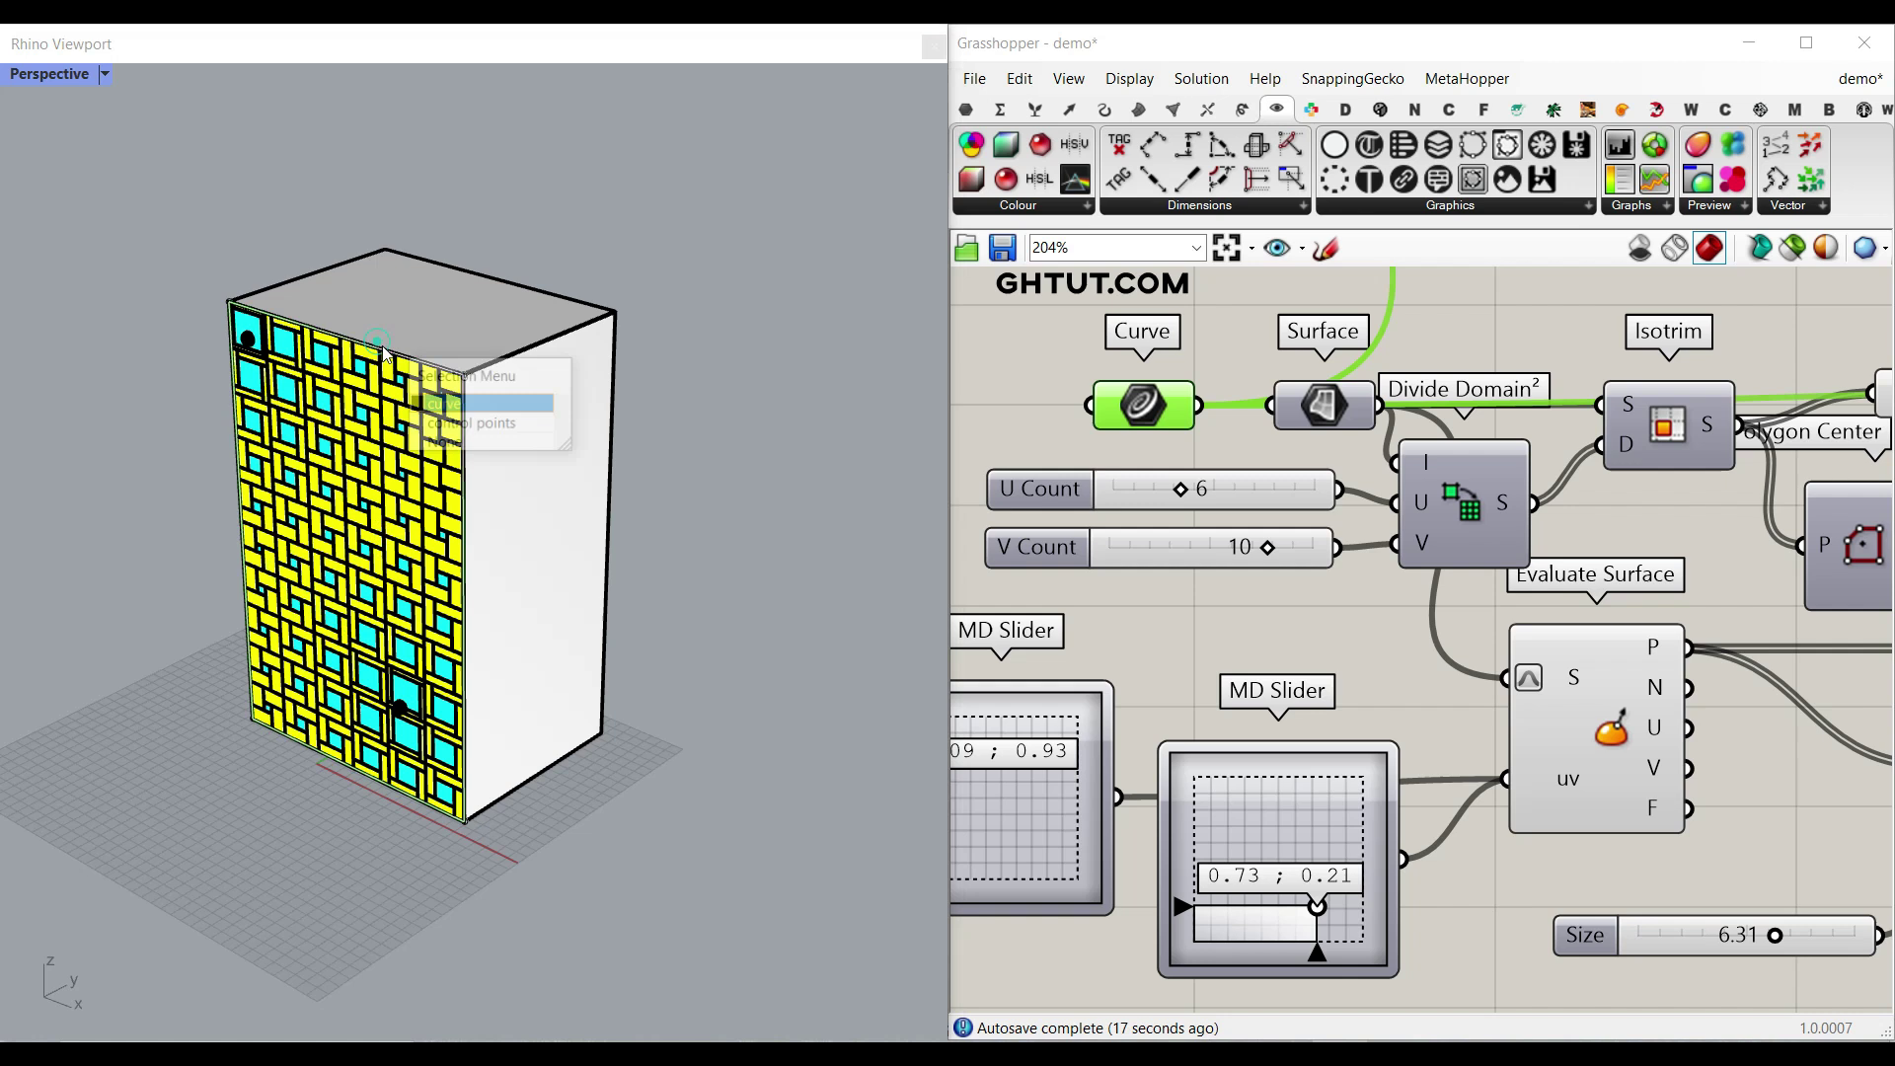
left_click(460, 402)
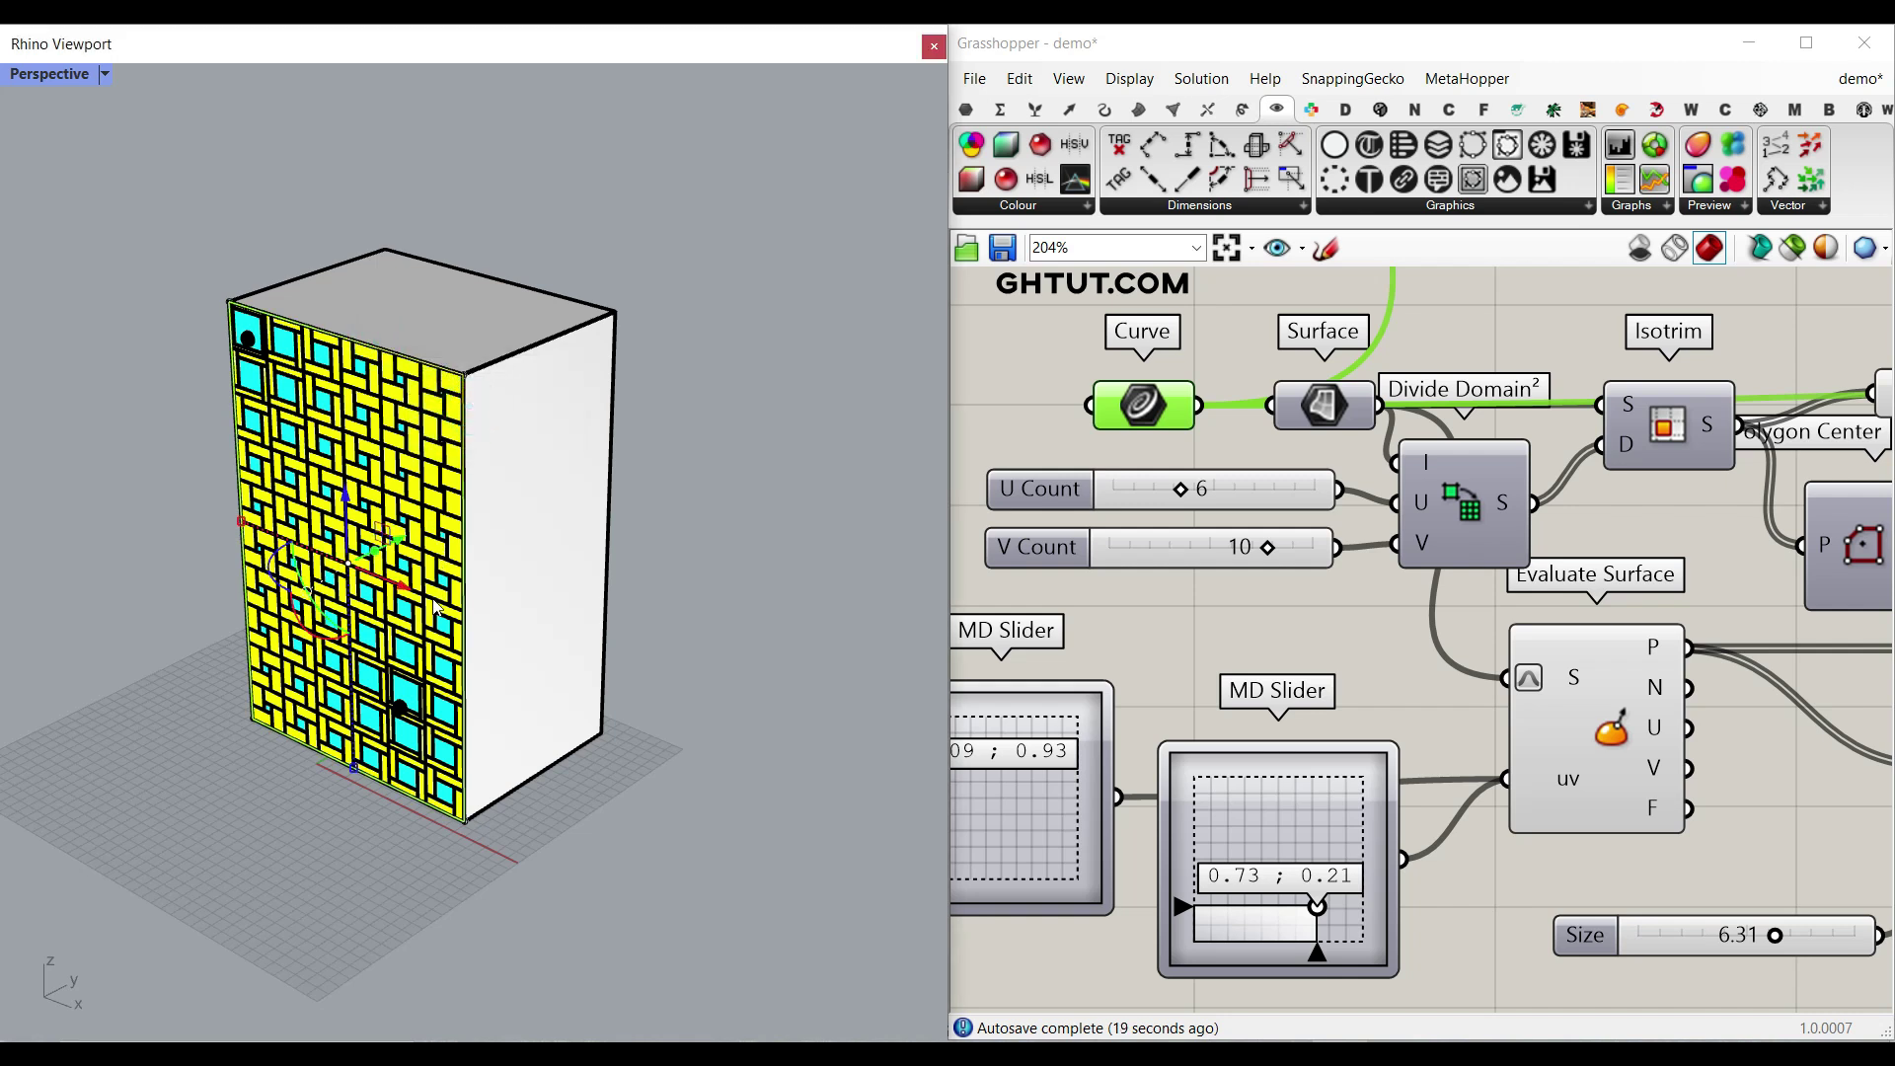
left_click_drag(409, 589, 827, 602, "alt")
left_click(827, 602)
right_click_drag(789, 595, 594, 554)
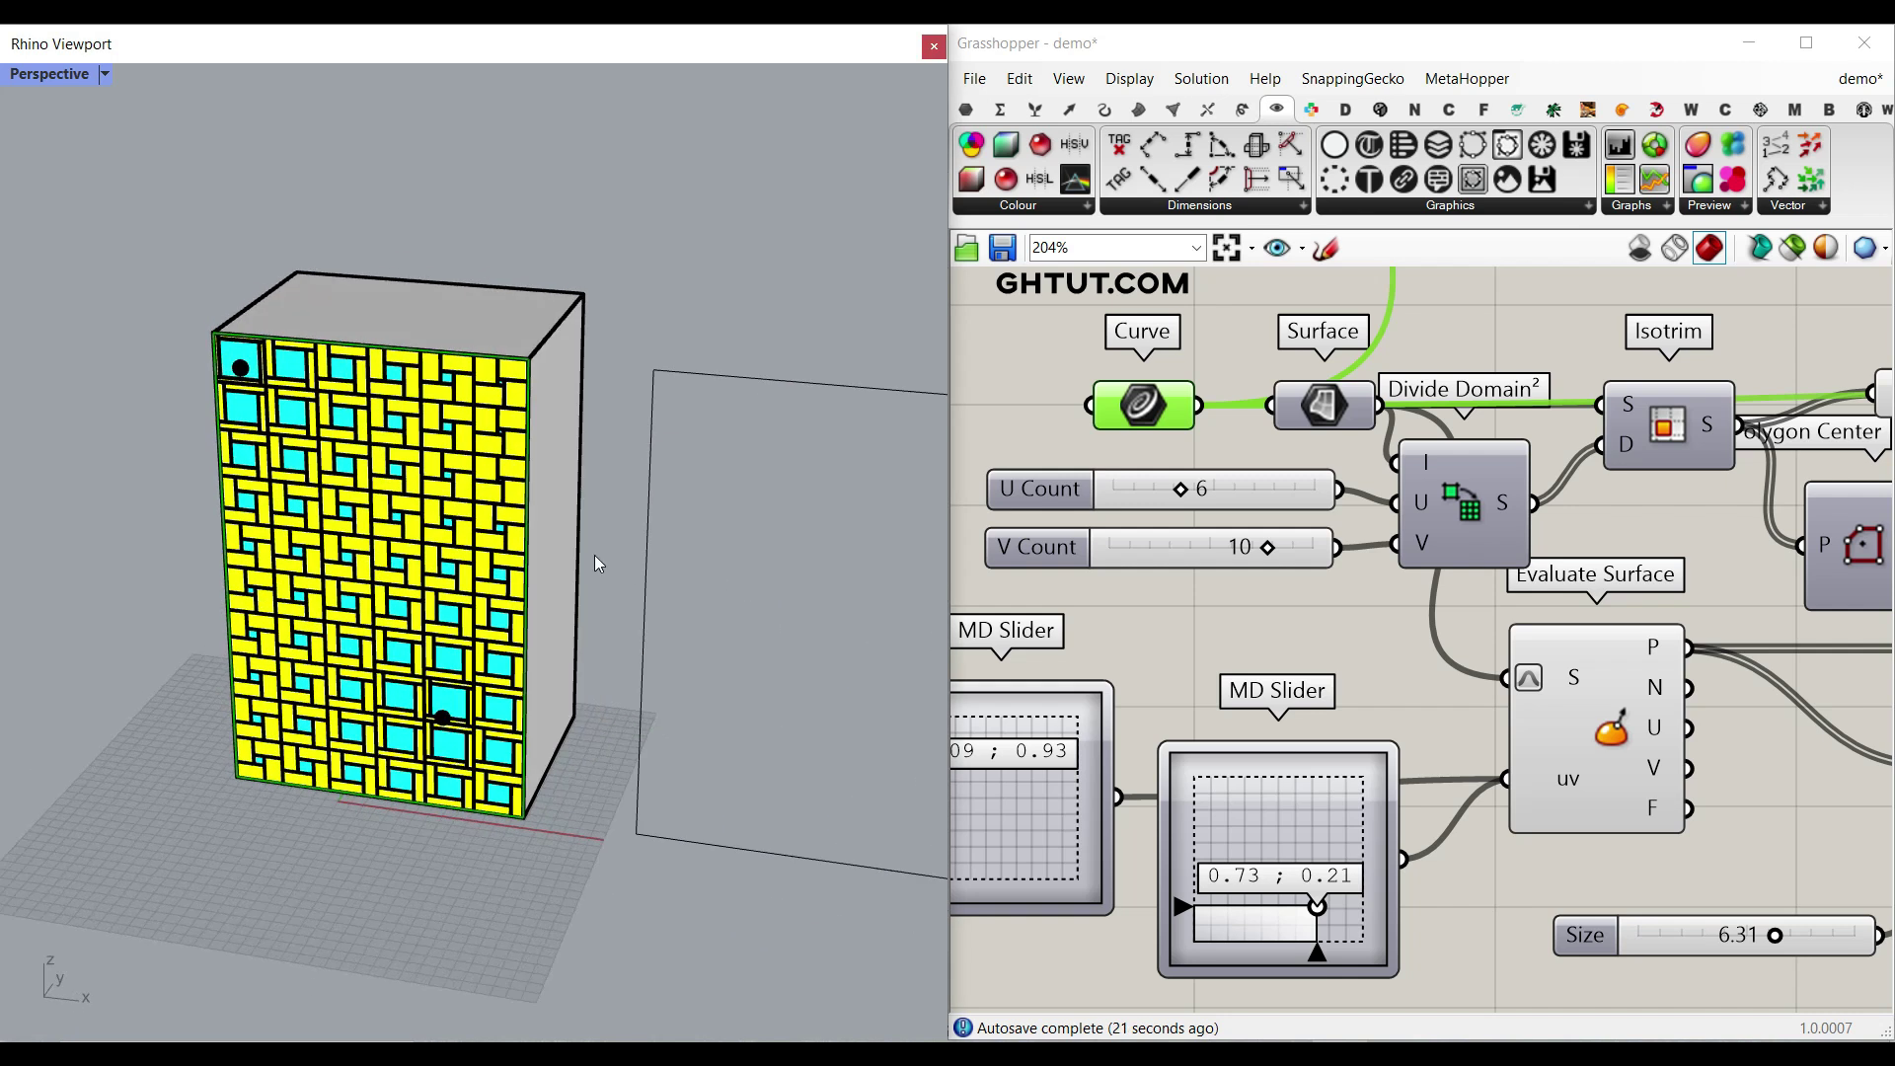
left_click(689, 506)
key("Delete")
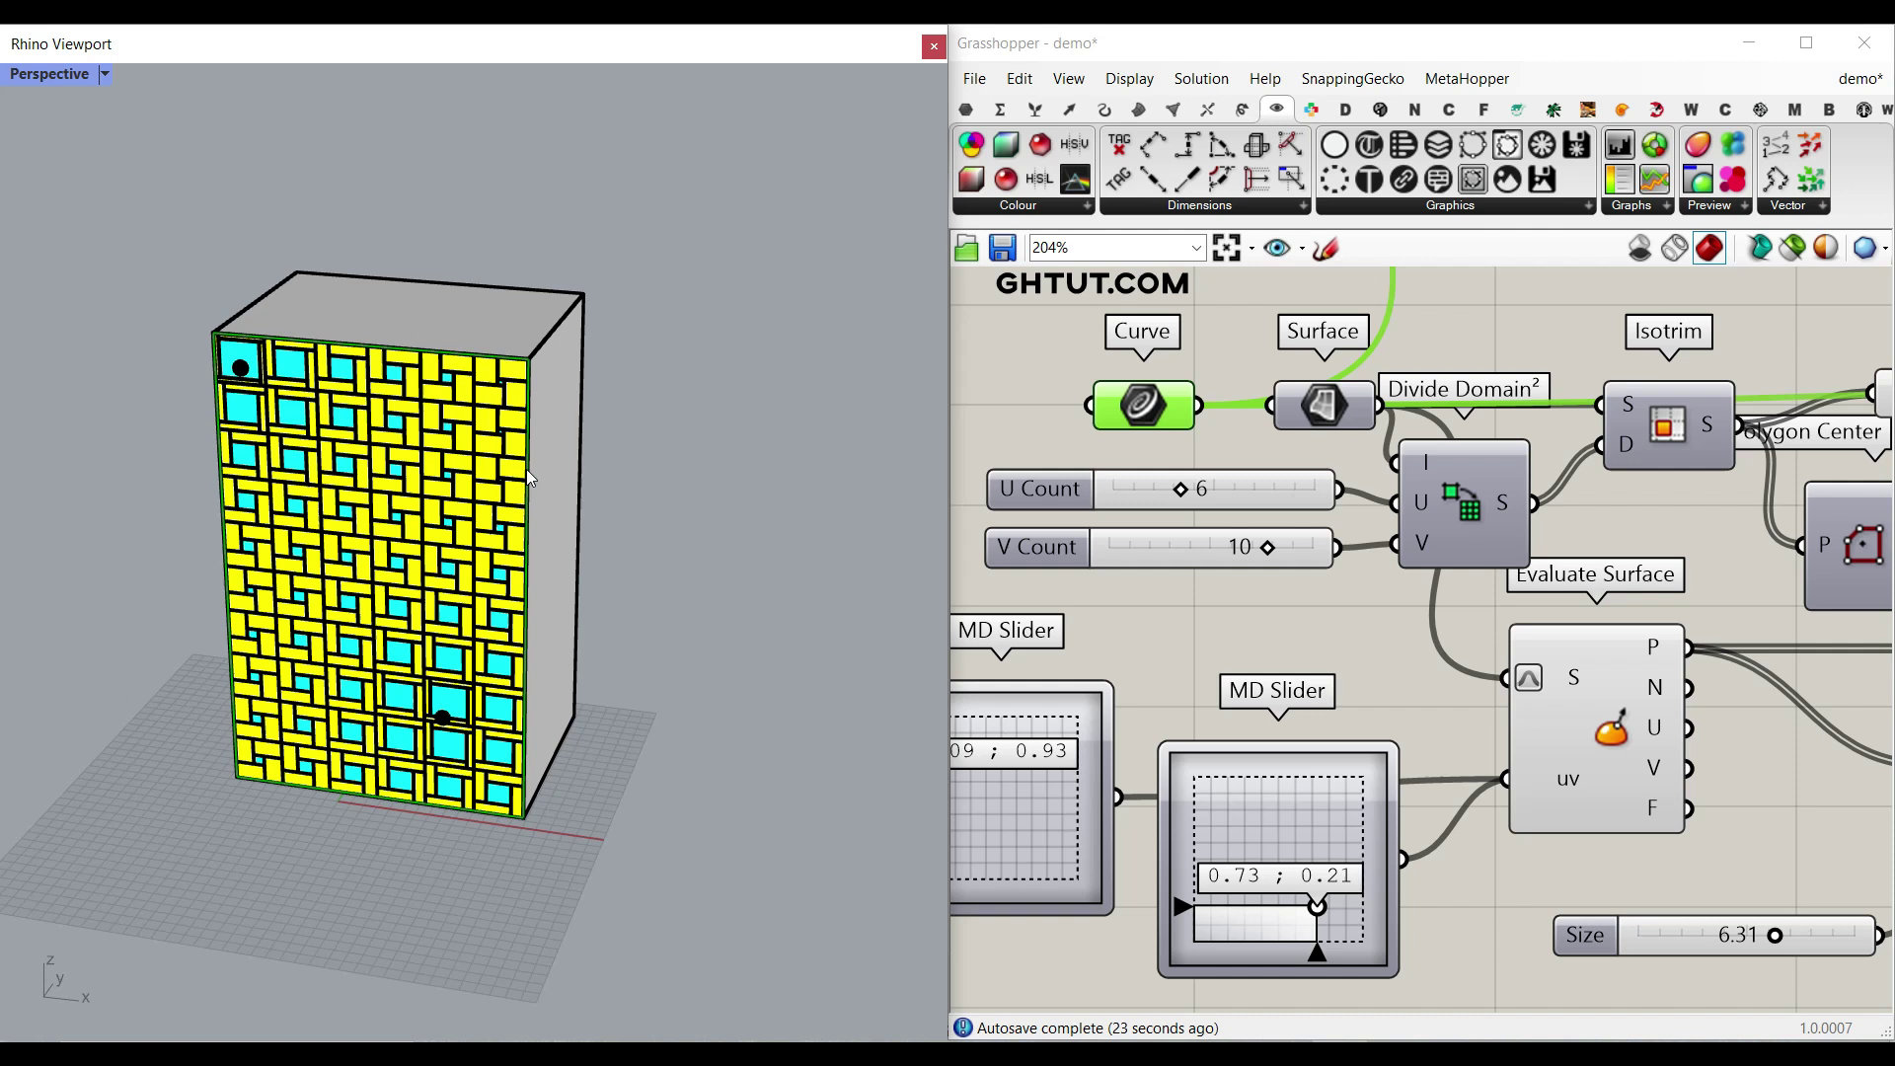
- Select the facade's boundary curve, reduce its height slightly and deselect it
left_click(528, 489)
mouse_move(377, 796)
left_mouse_down()
mouse_move(367, 741)
mouse_move(395, 796)
left_mouse_up()
left_click(401, 827)
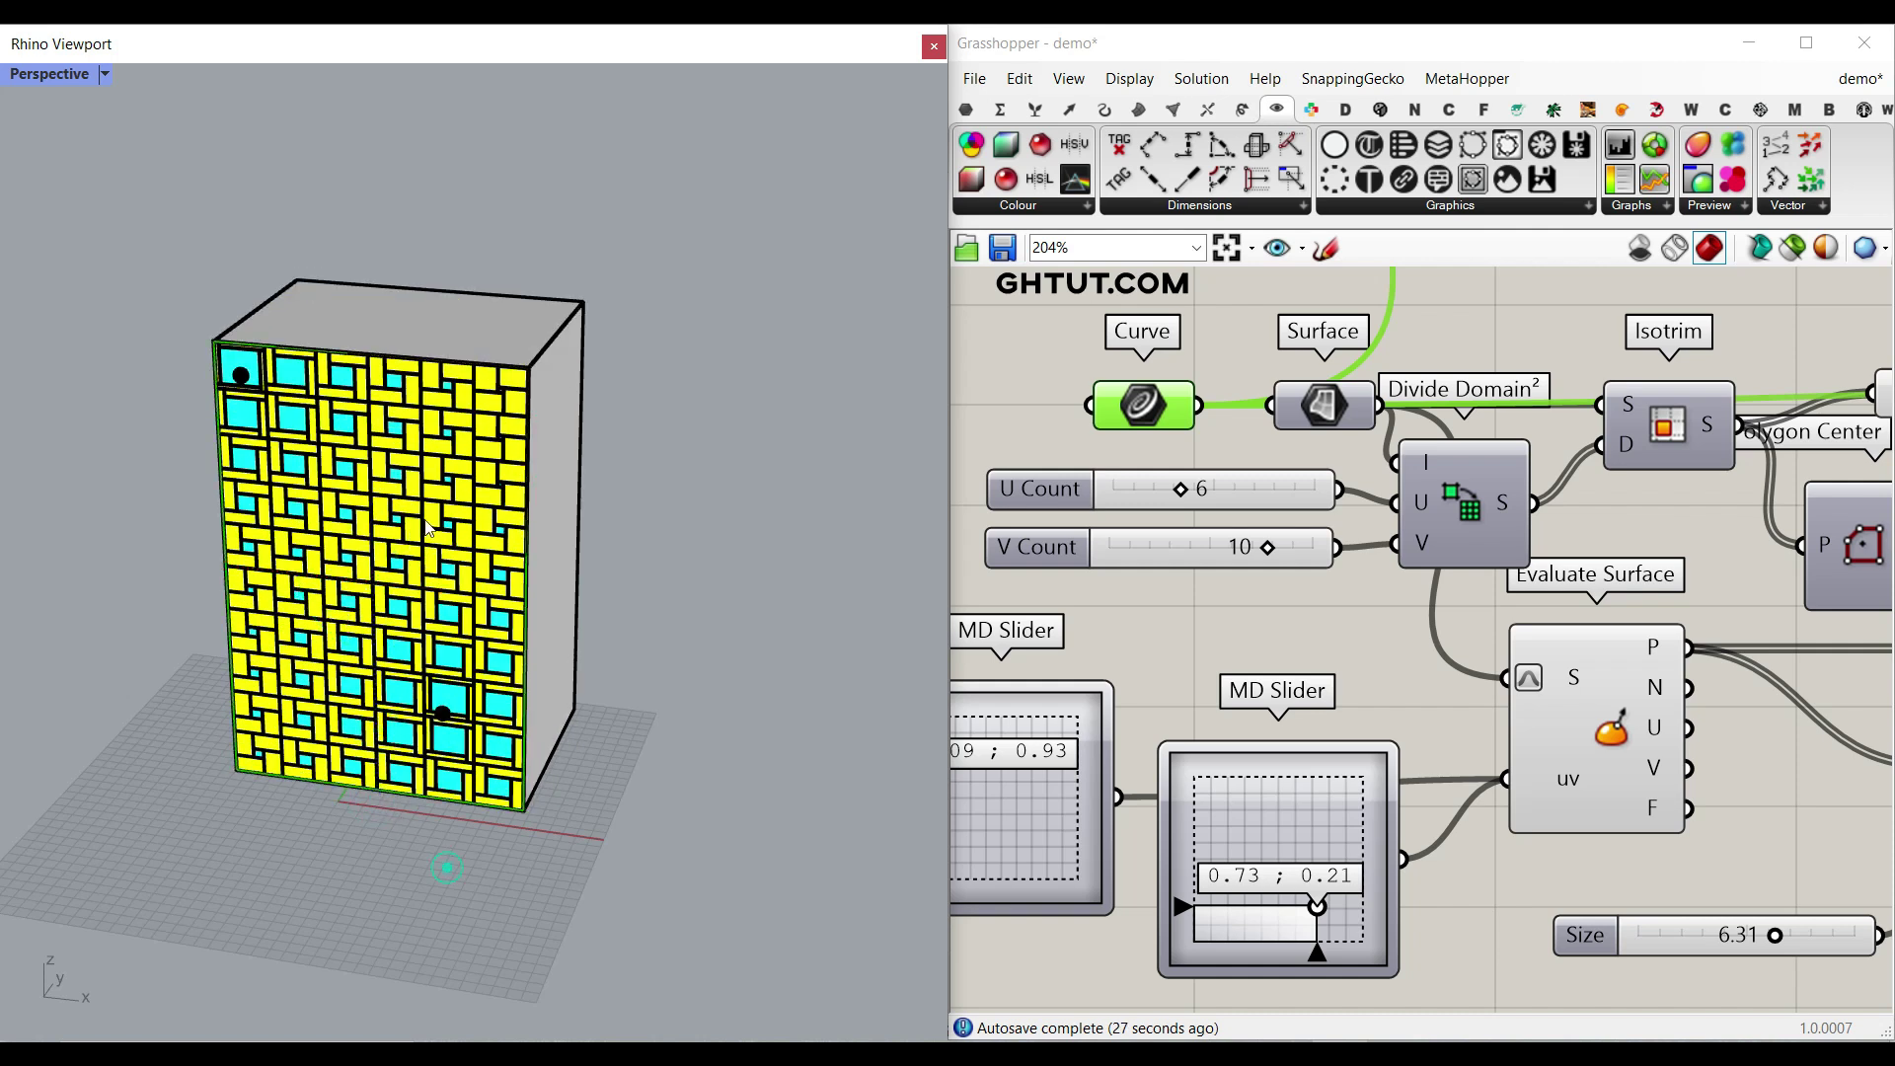
- Select the components of the facade definition and turn off their preview
scroll(431, 528, "up", 5)
scroll(1406, 541, "down", 8)
right_click_drag(1410, 566, 1193, 561)
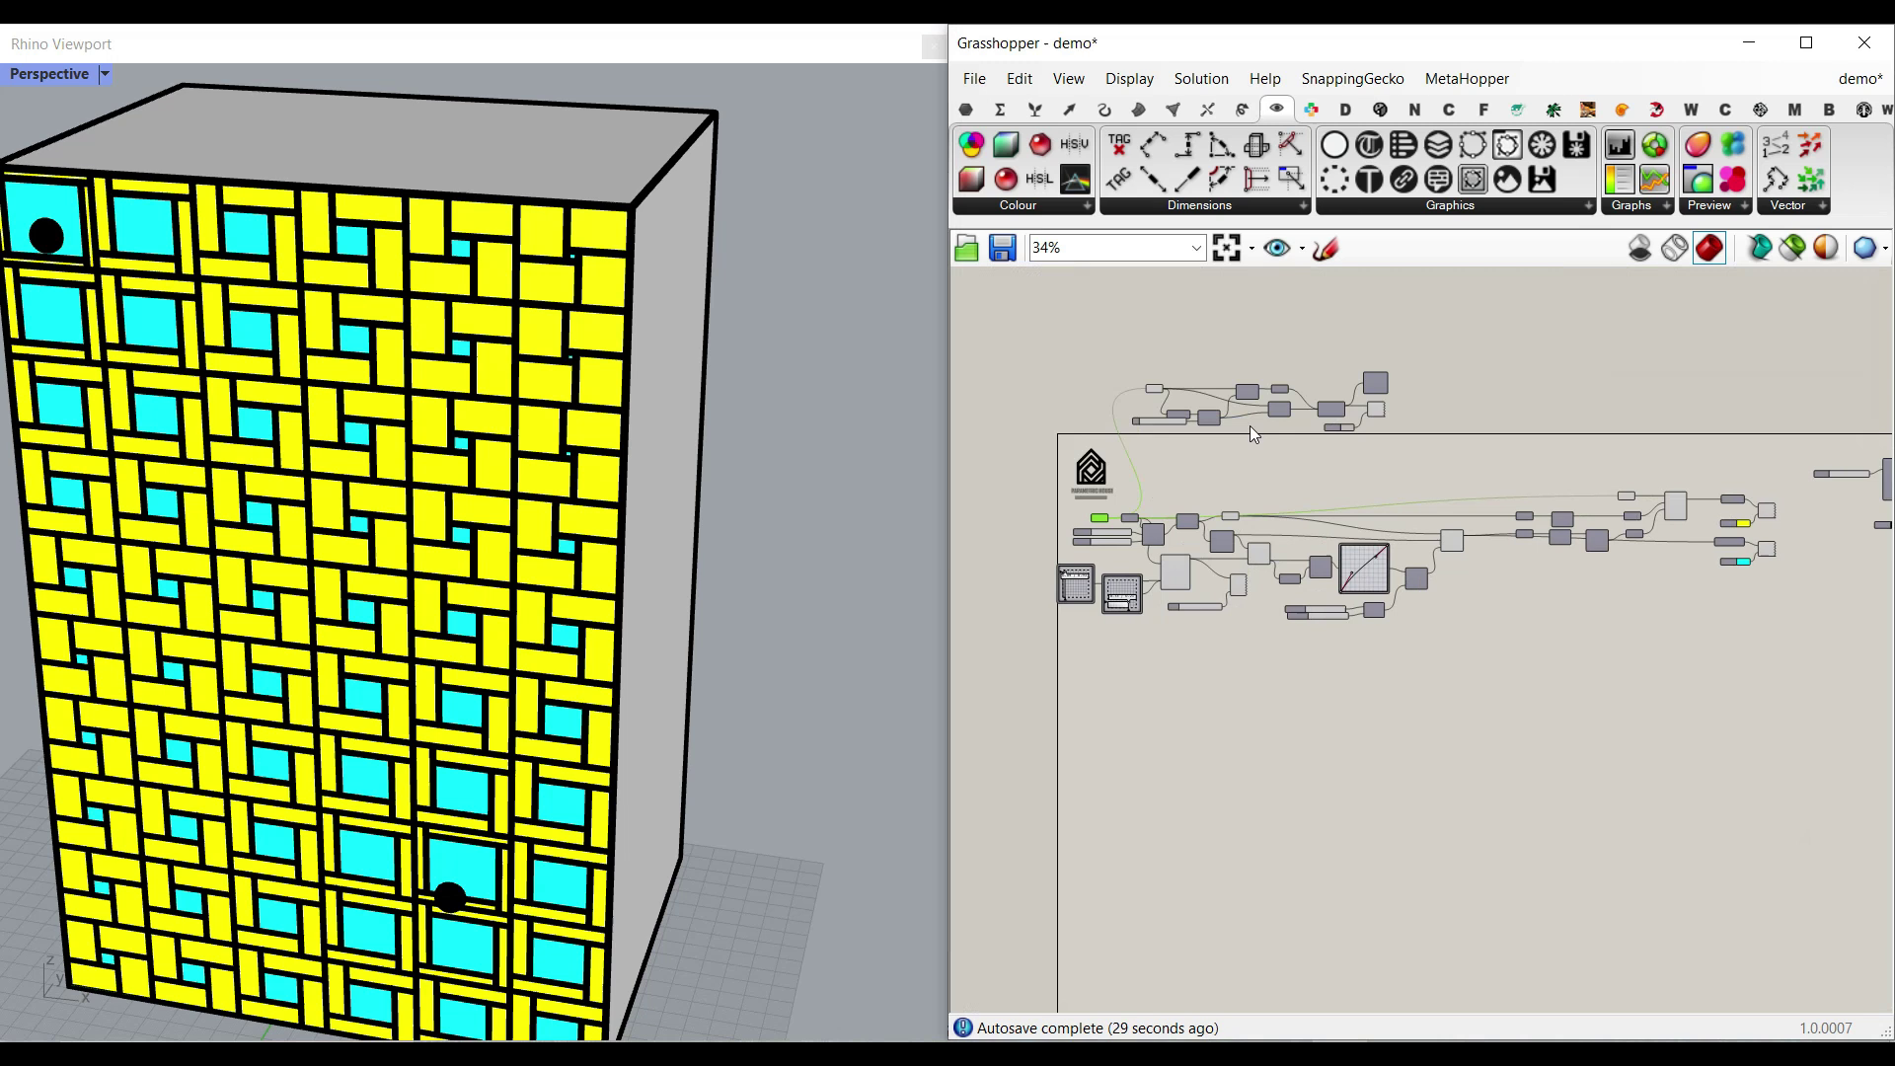
scroll(1241, 602, "down", 5)
left_click_drag(1603, 579, 1279, 399)
right_click(1451, 375)
left_click(1488, 414)
- Turn on the preview of the input Curve and Surface parameters at the start of the definition
scroll(1369, 504, "up", 15)
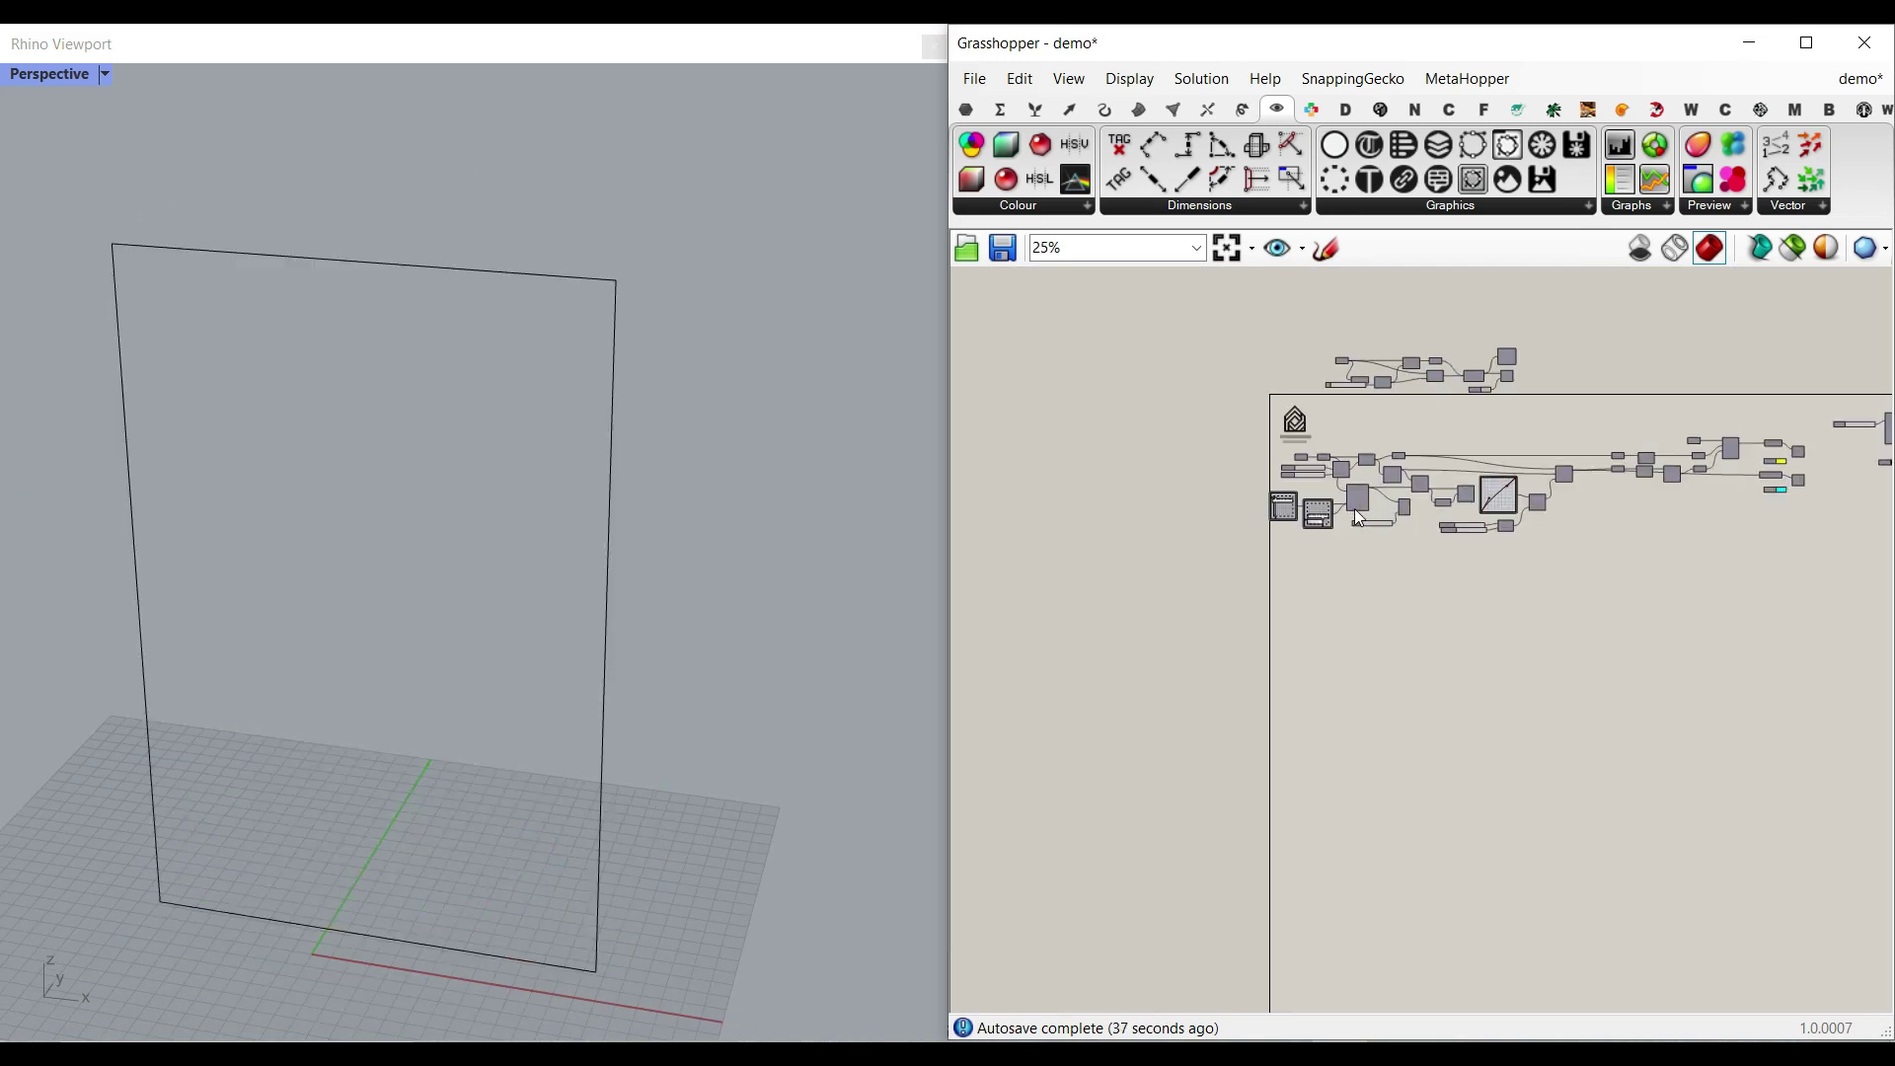
right_click(1309, 400)
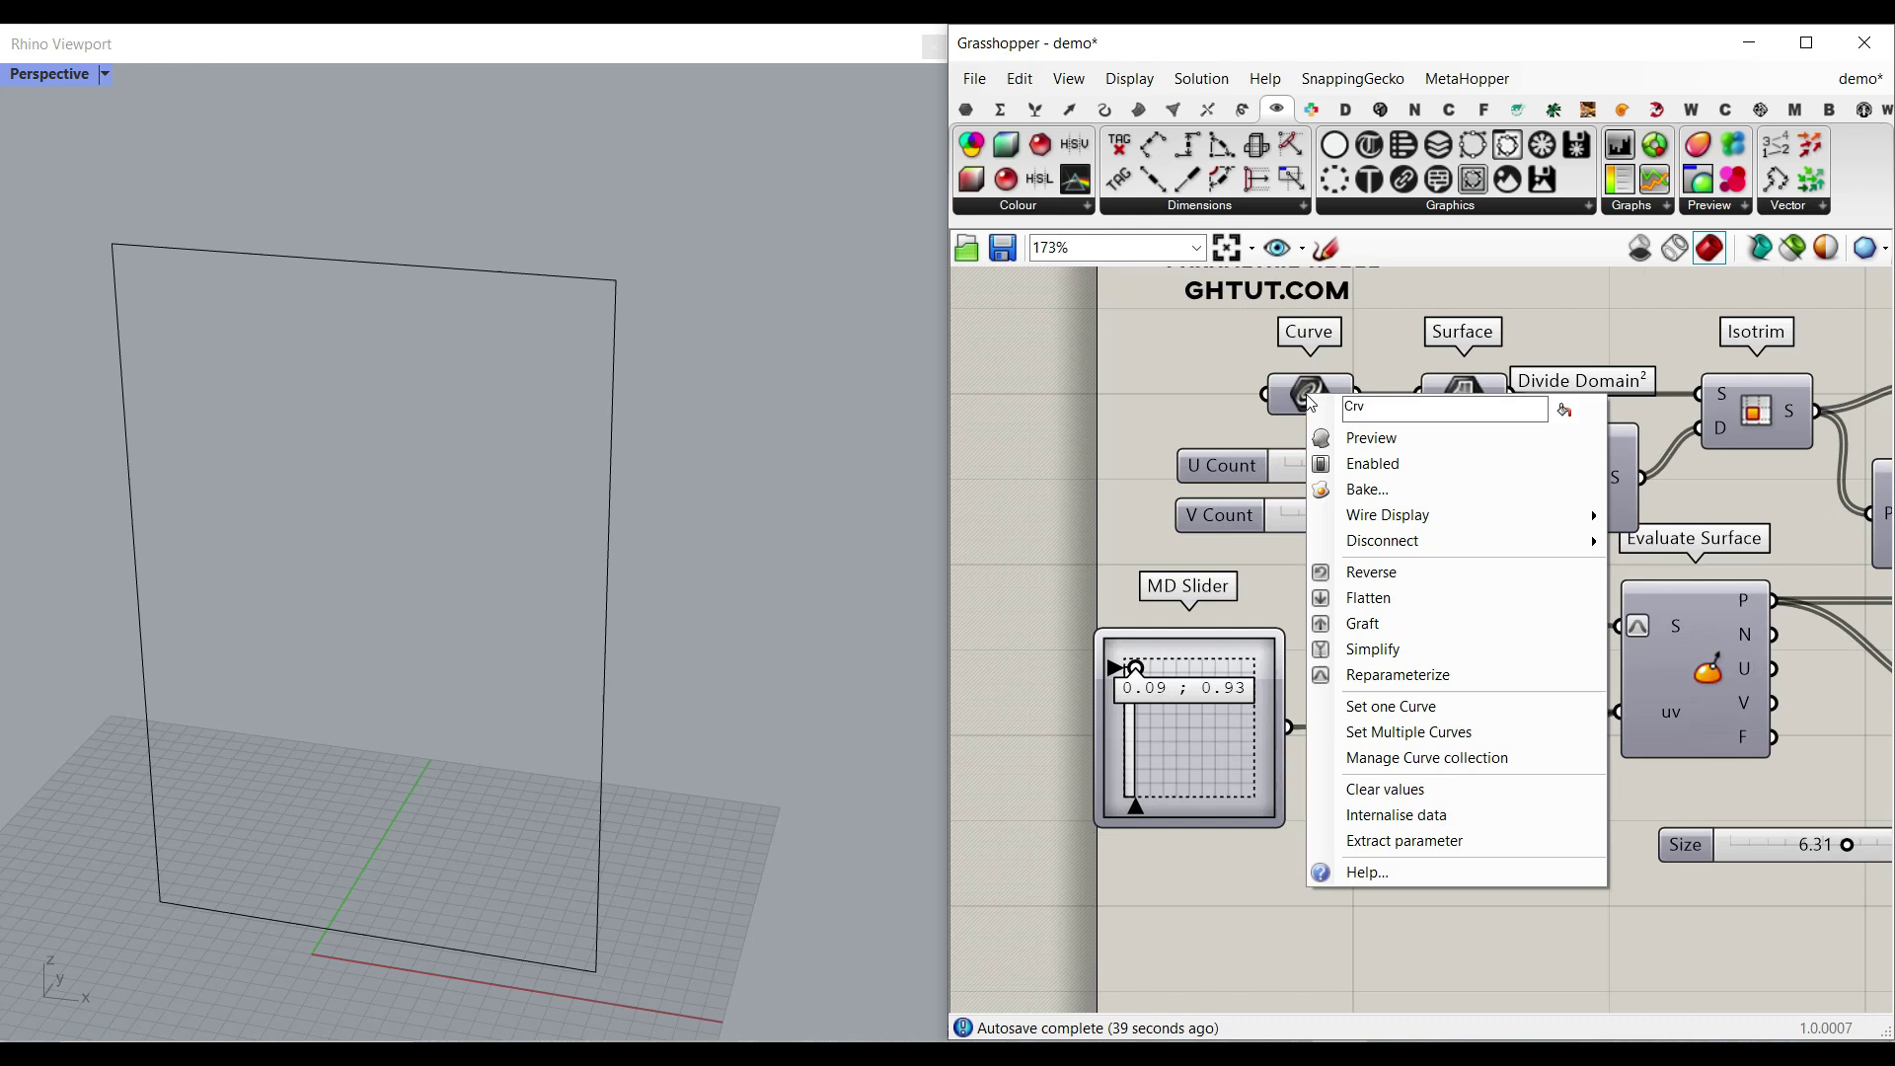
left_click(1356, 446)
scroll(525, 254, "down", 4)
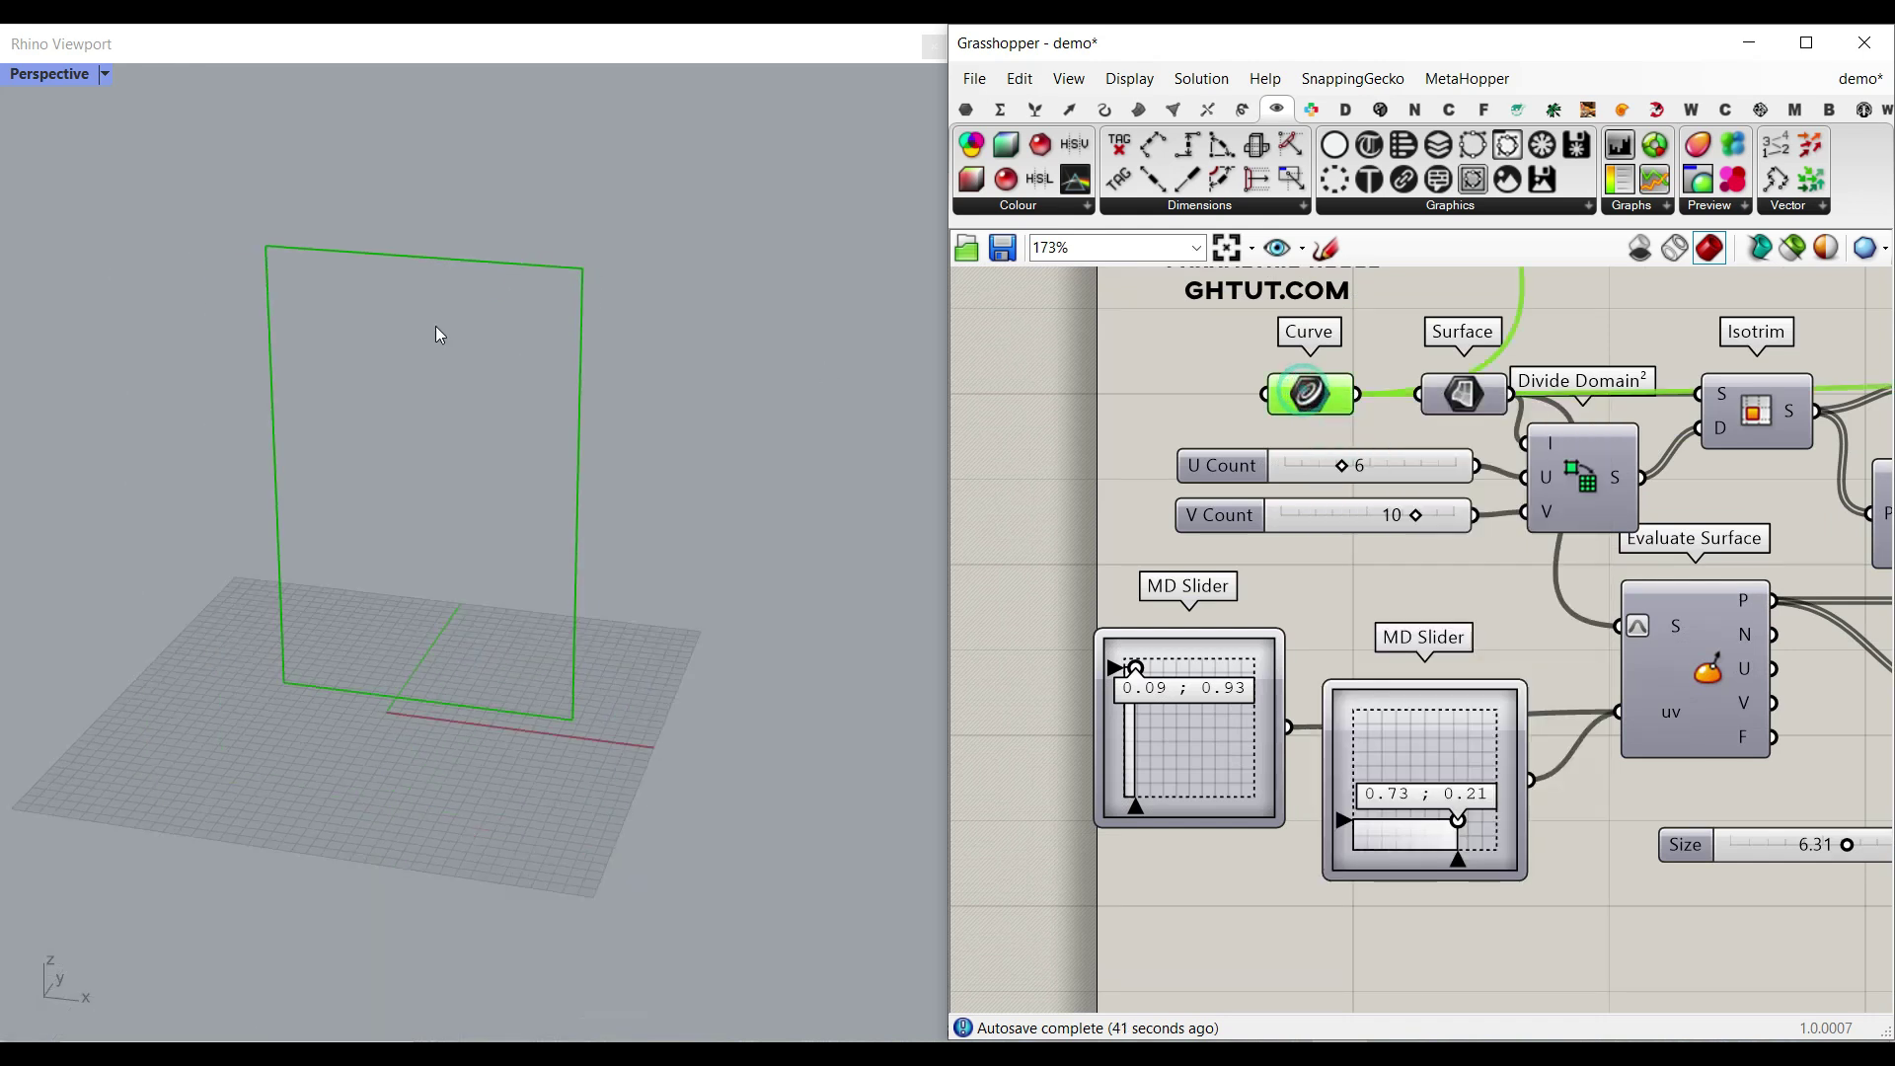
scroll(406, 365, "up", 4)
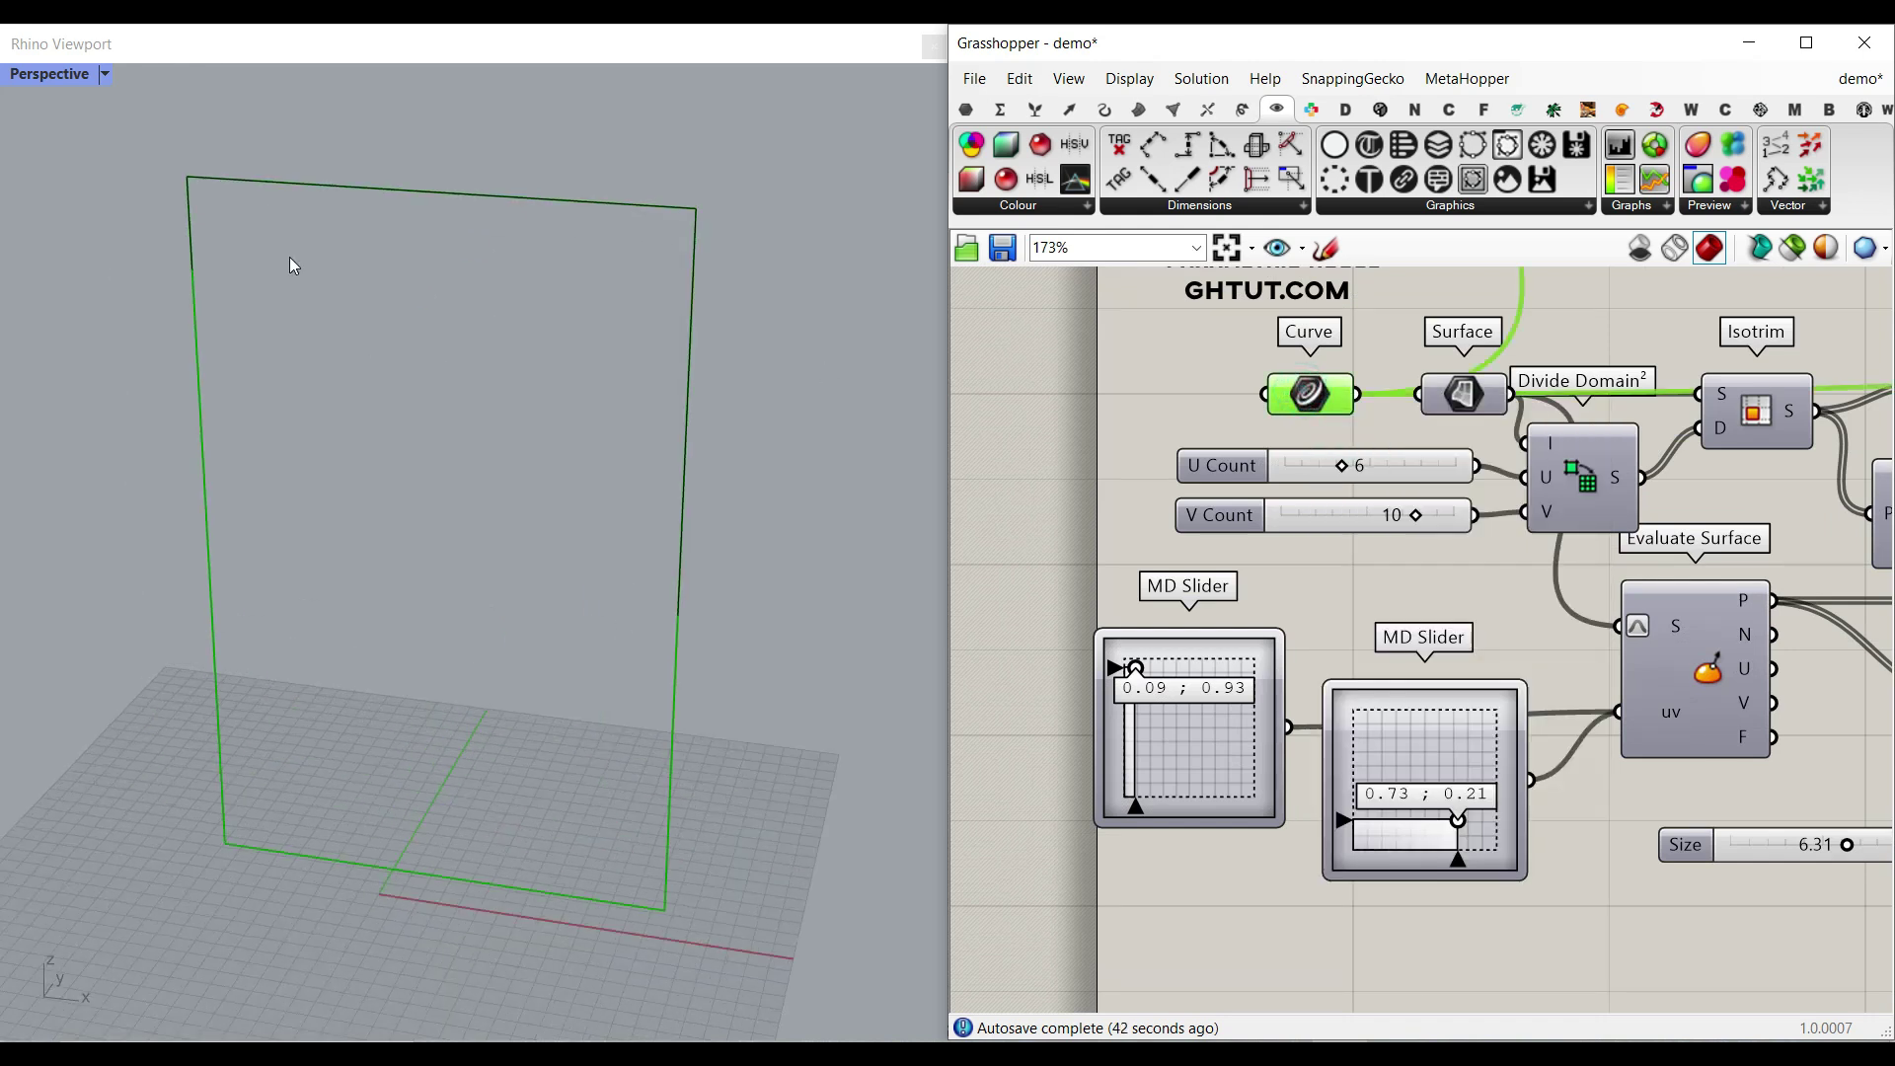
right_click(1463, 398)
left_click(1500, 439)
- Turn on the preview of the Isotrim component and hide the preview of the Surface parameter
right_click_drag(1718, 441, 1531, 430)
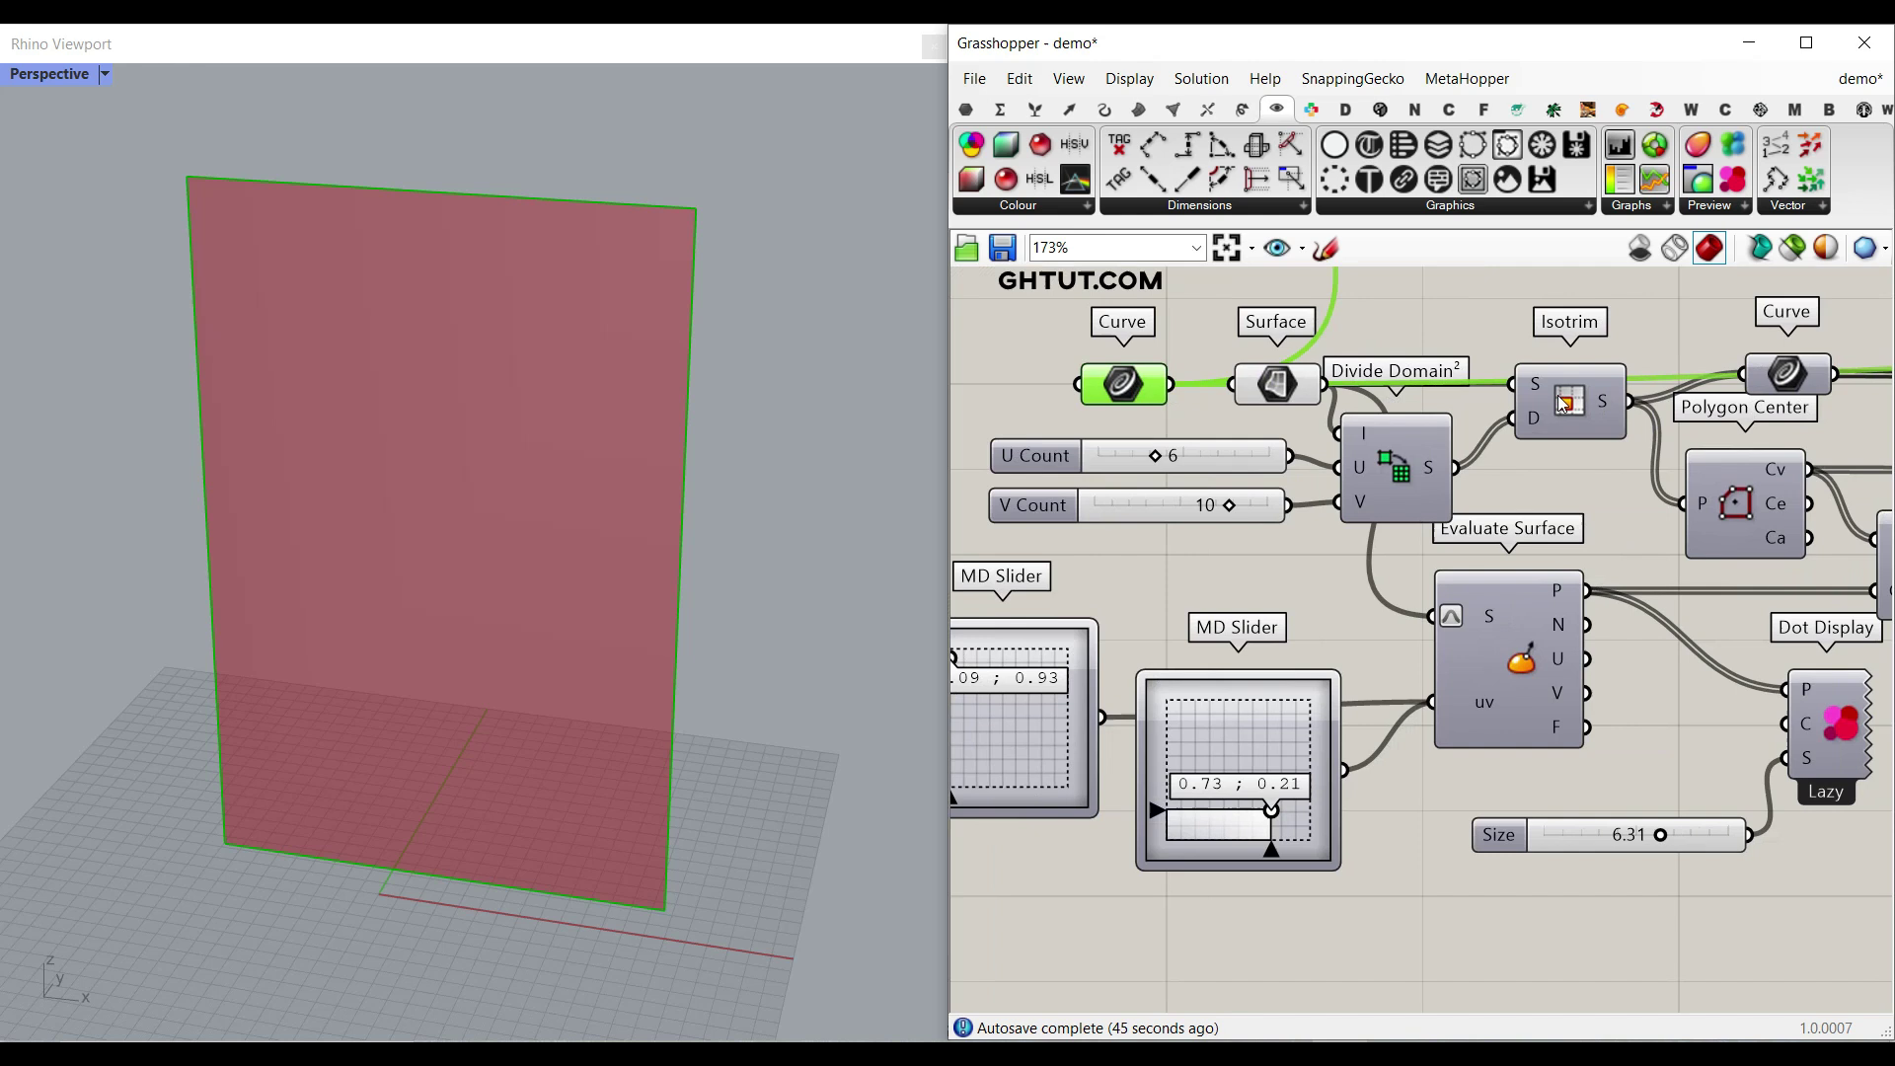
right_click(1574, 390)
left_click(1585, 428)
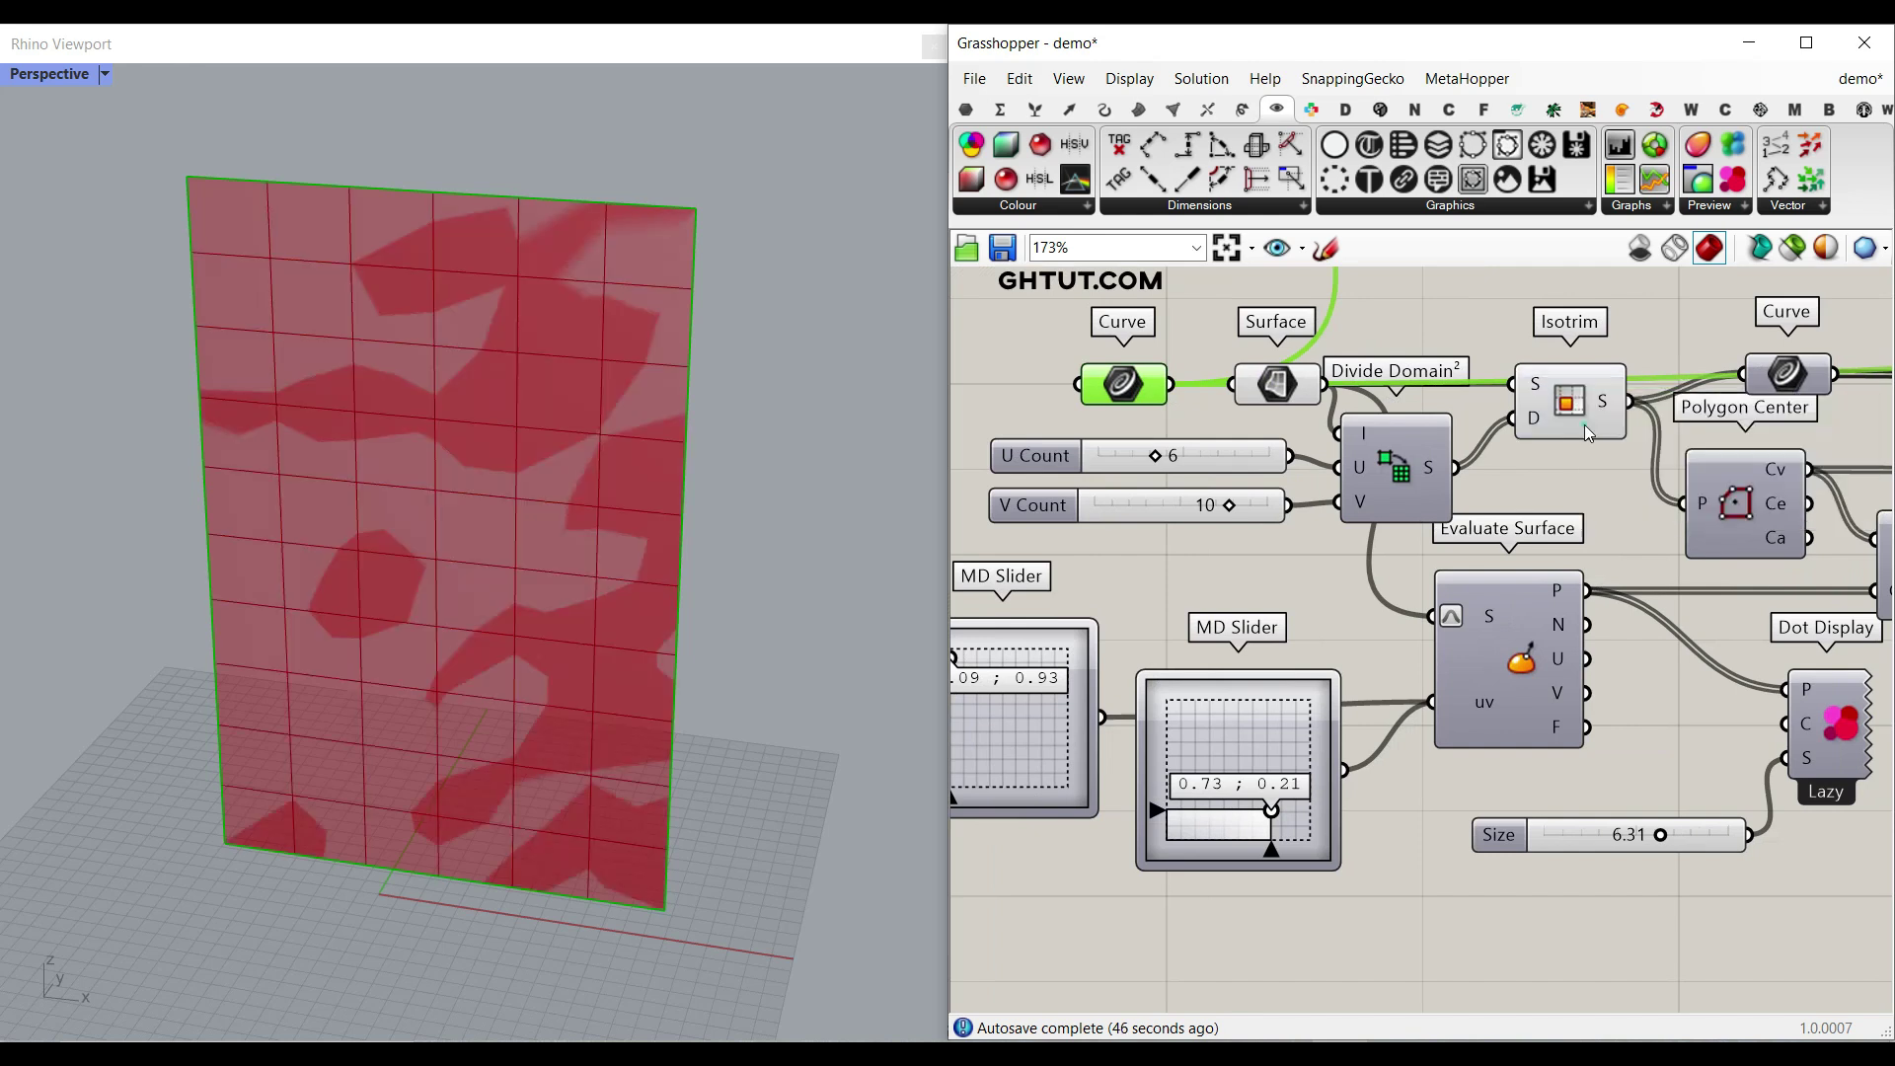
right_click(1271, 385)
left_click(1330, 419)
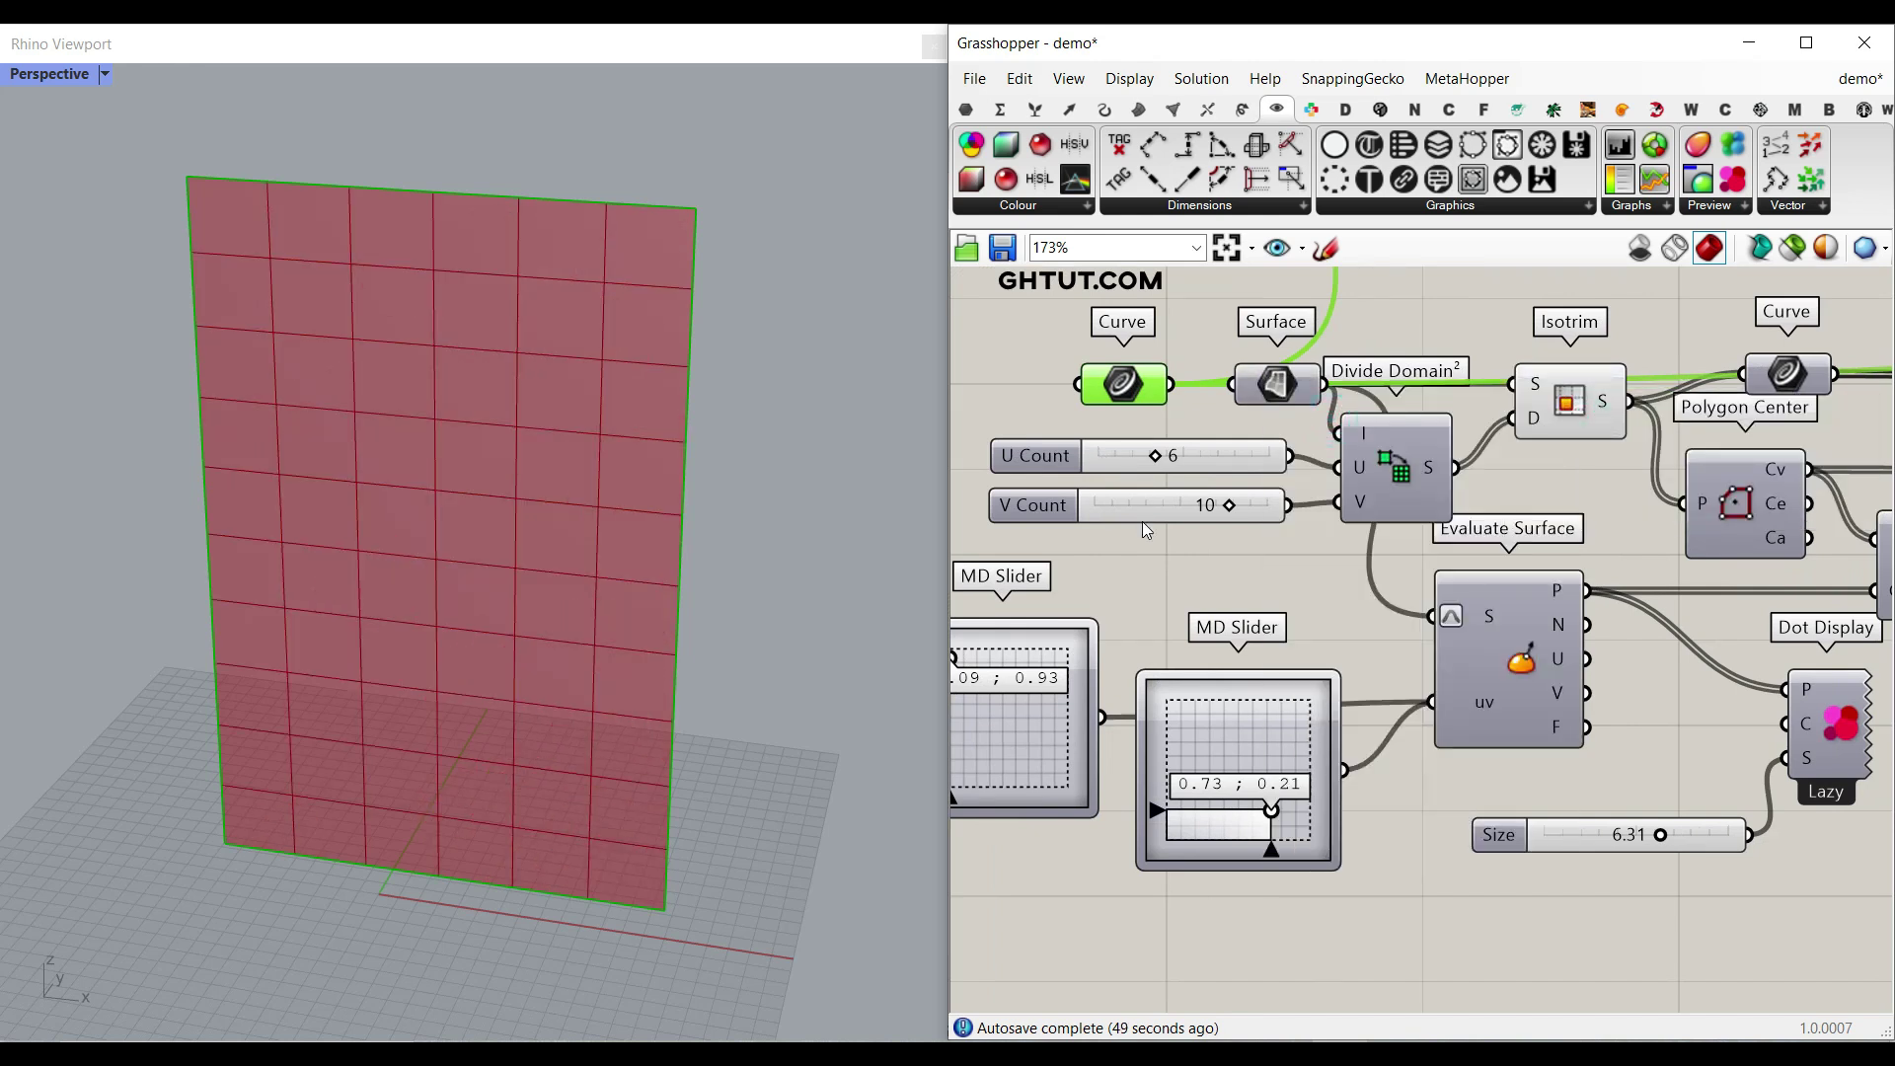
- Set the Divide Domain² subdivisions of the surface to U Count 4 and V Count 5
left_click(1401, 452)
scroll(1298, 400, "up", 2)
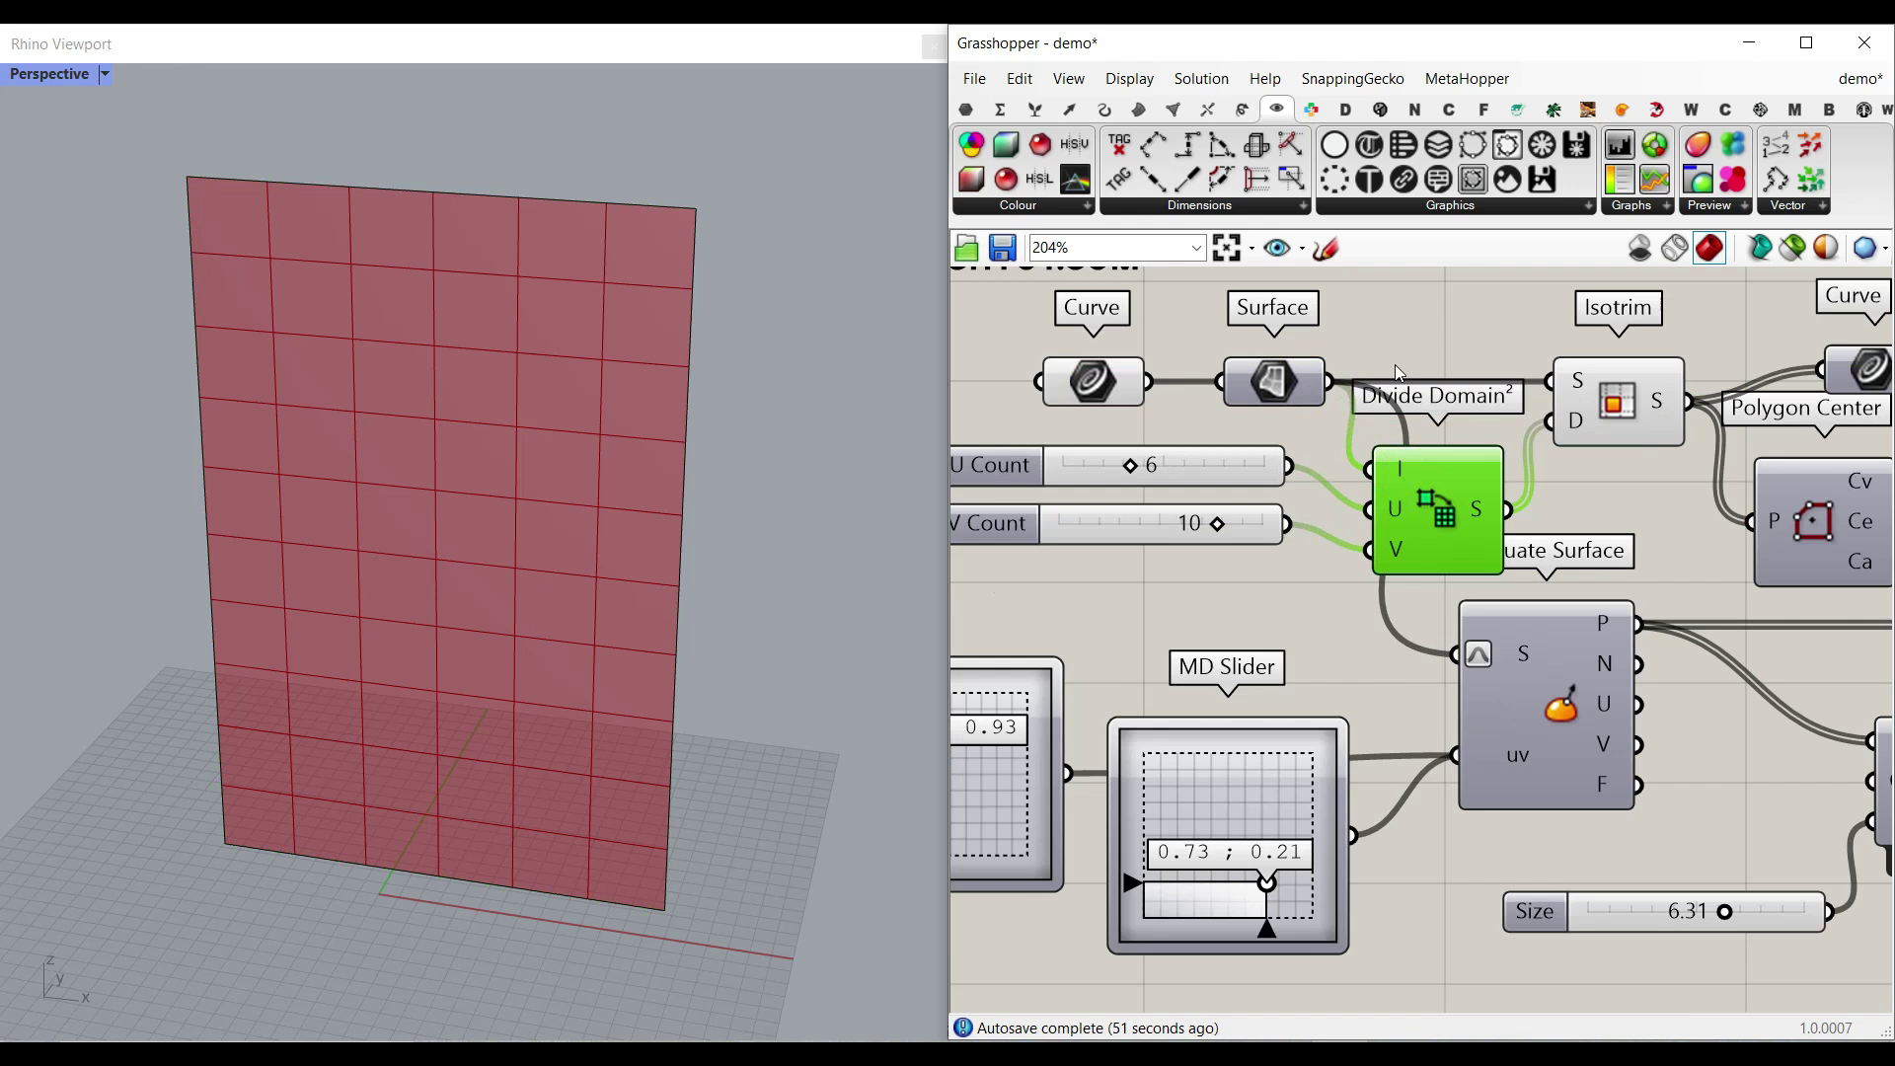
left_click(1608, 406)
left_click(1409, 506)
mouse_move(1129, 466)
left_mouse_down()
mouse_move(1085, 468)
mouse_move(1151, 469)
mouse_move(1107, 470)
left_mouse_up()
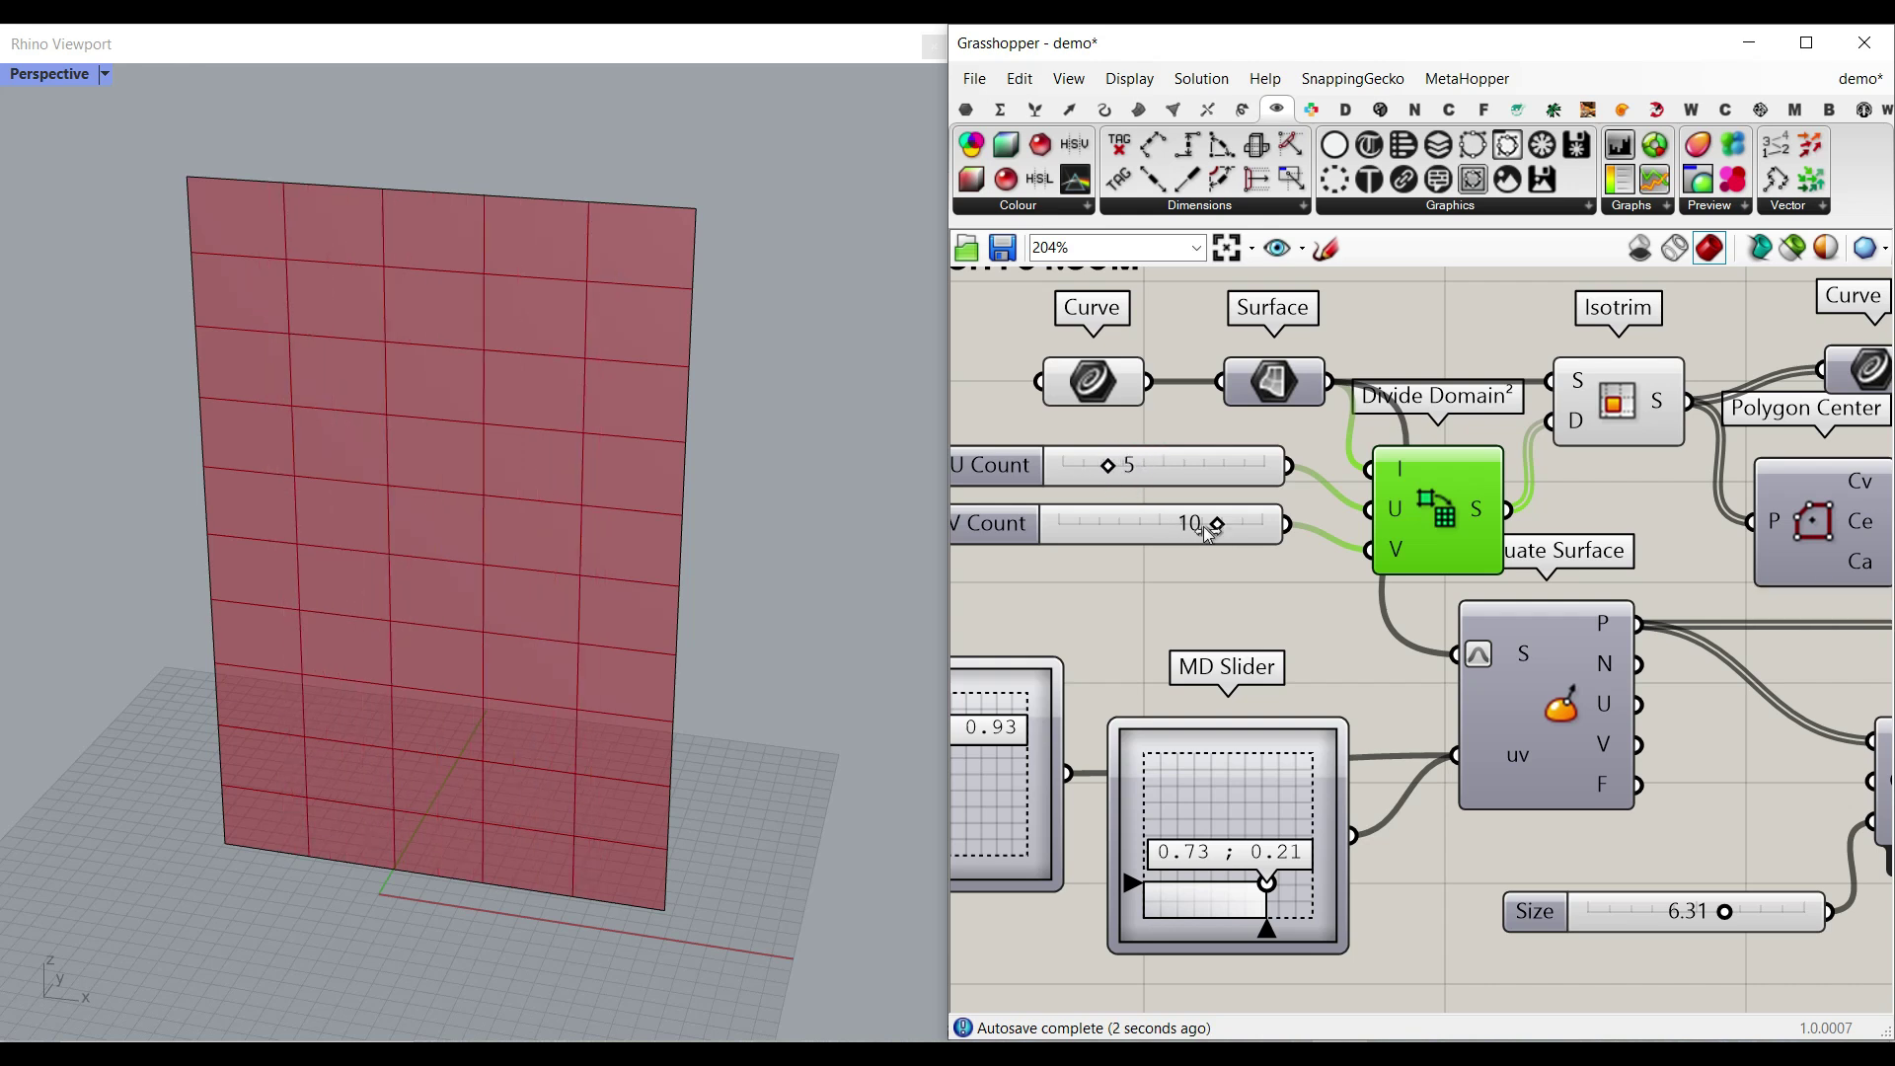
left_click_drag(1206, 528, 1111, 524)
left_click_drag(1107, 466, 1083, 478)
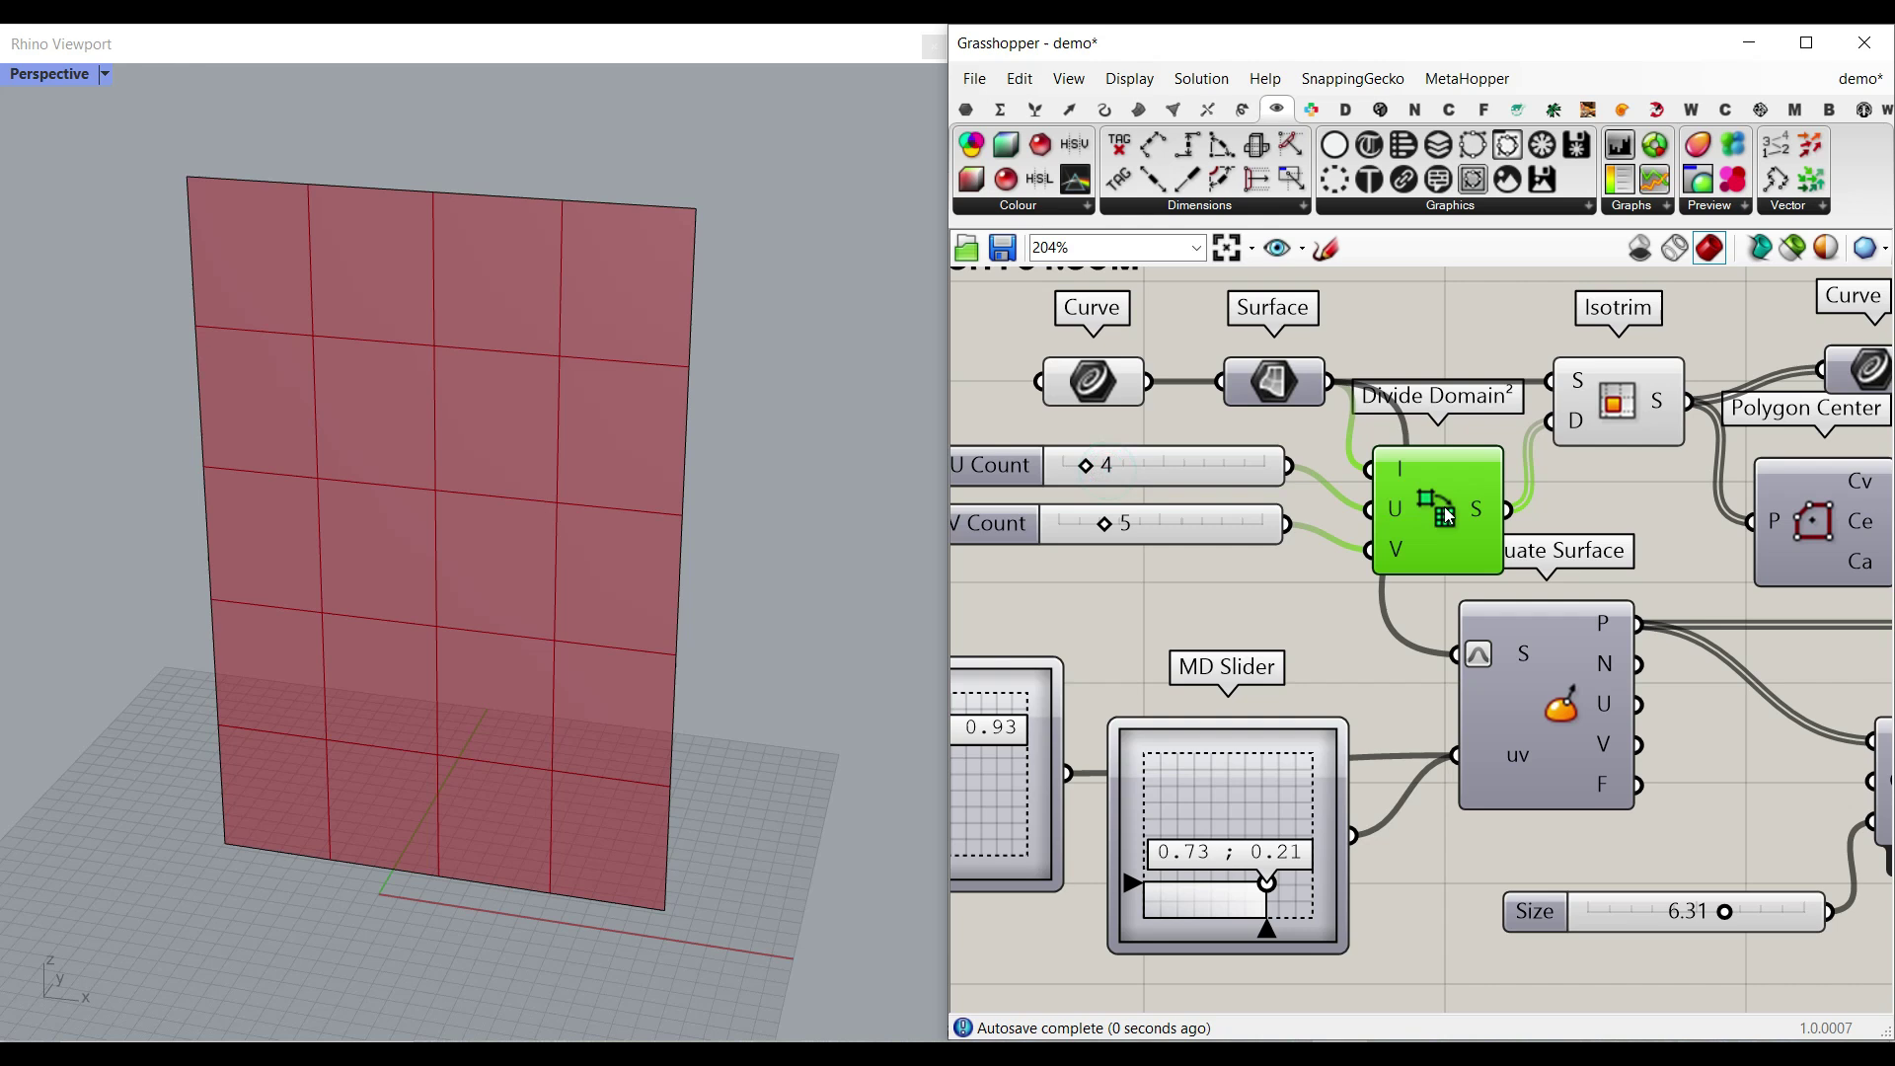
- Add a Curve parameter above the existing definition and connect the Isotrim surface output to it
right_click_drag(1444, 508, 1271, 488)
scroll(1271, 487, "down", 4)
scroll(1490, 497, "up", 2)
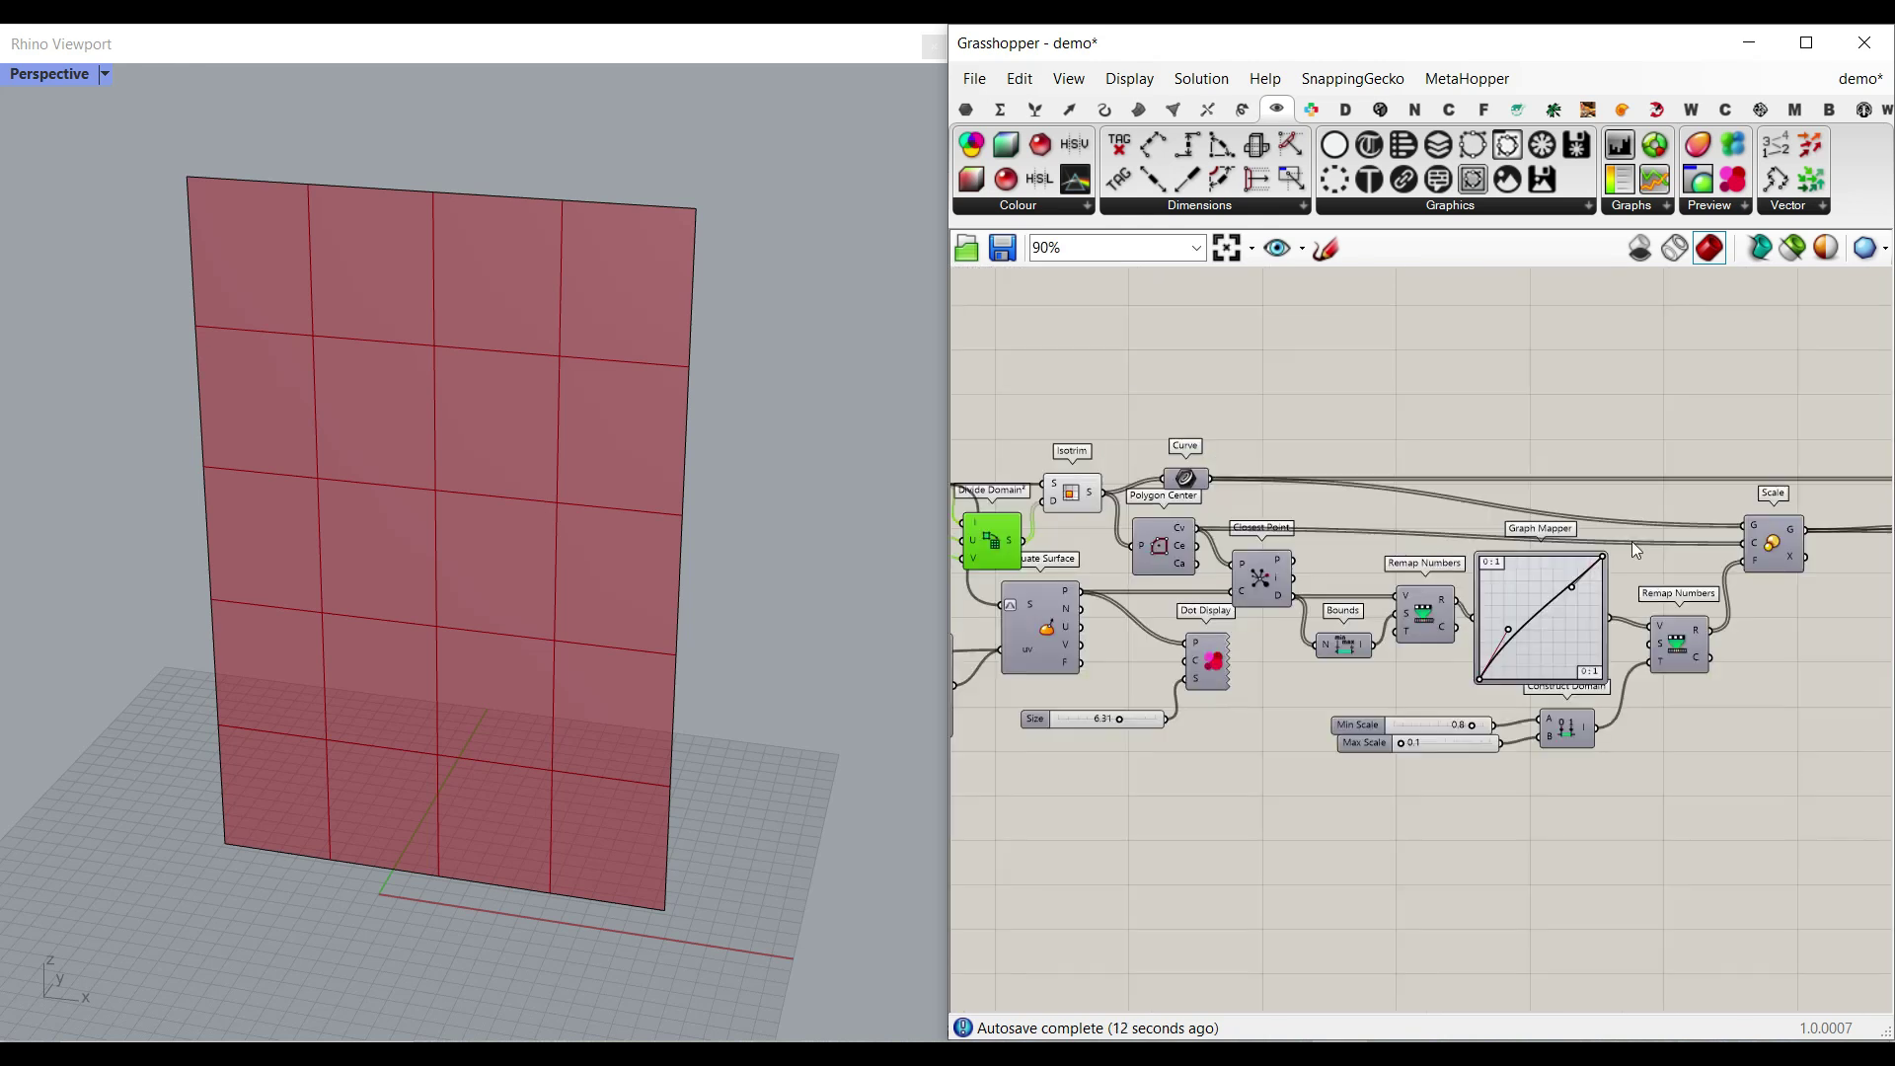
scroll(1227, 504, "up", 2)
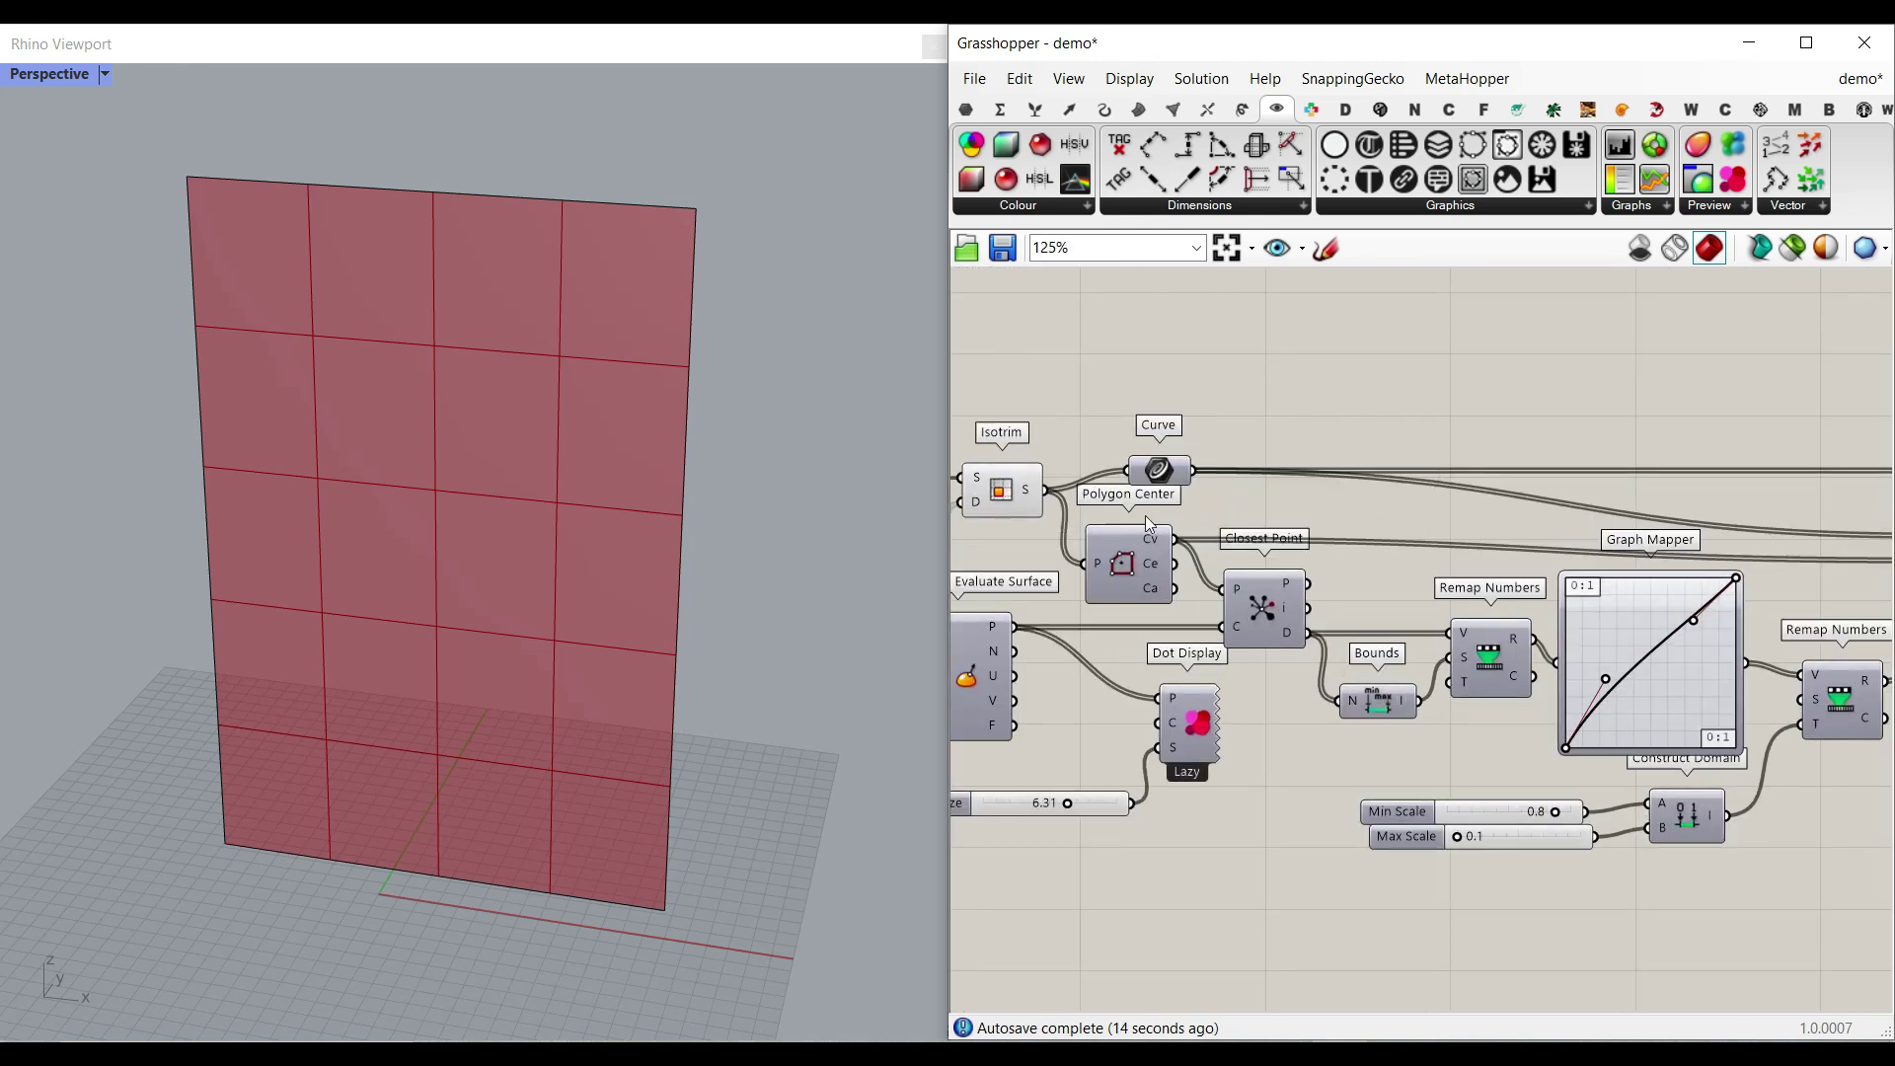
left_click(1104, 108)
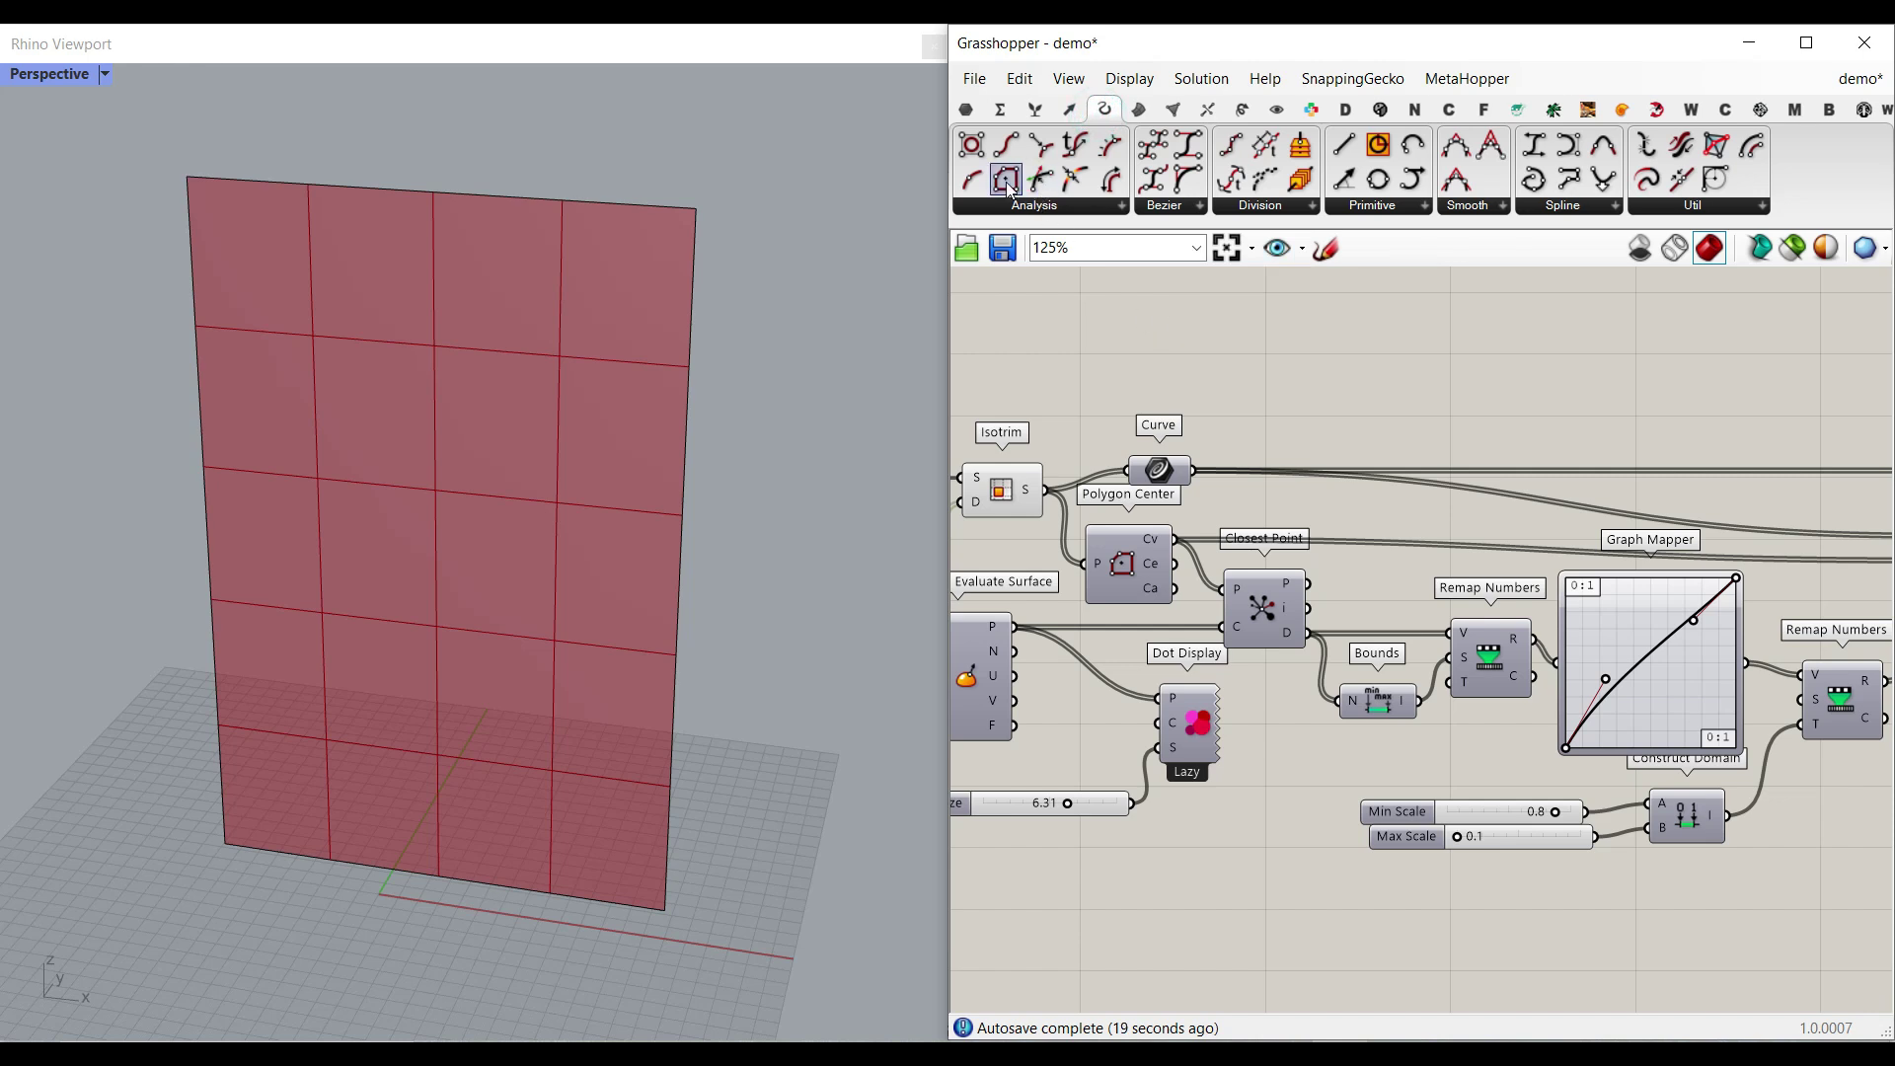
left_click(966, 109)
left_click_drag(1095, 400, 1306, 318)
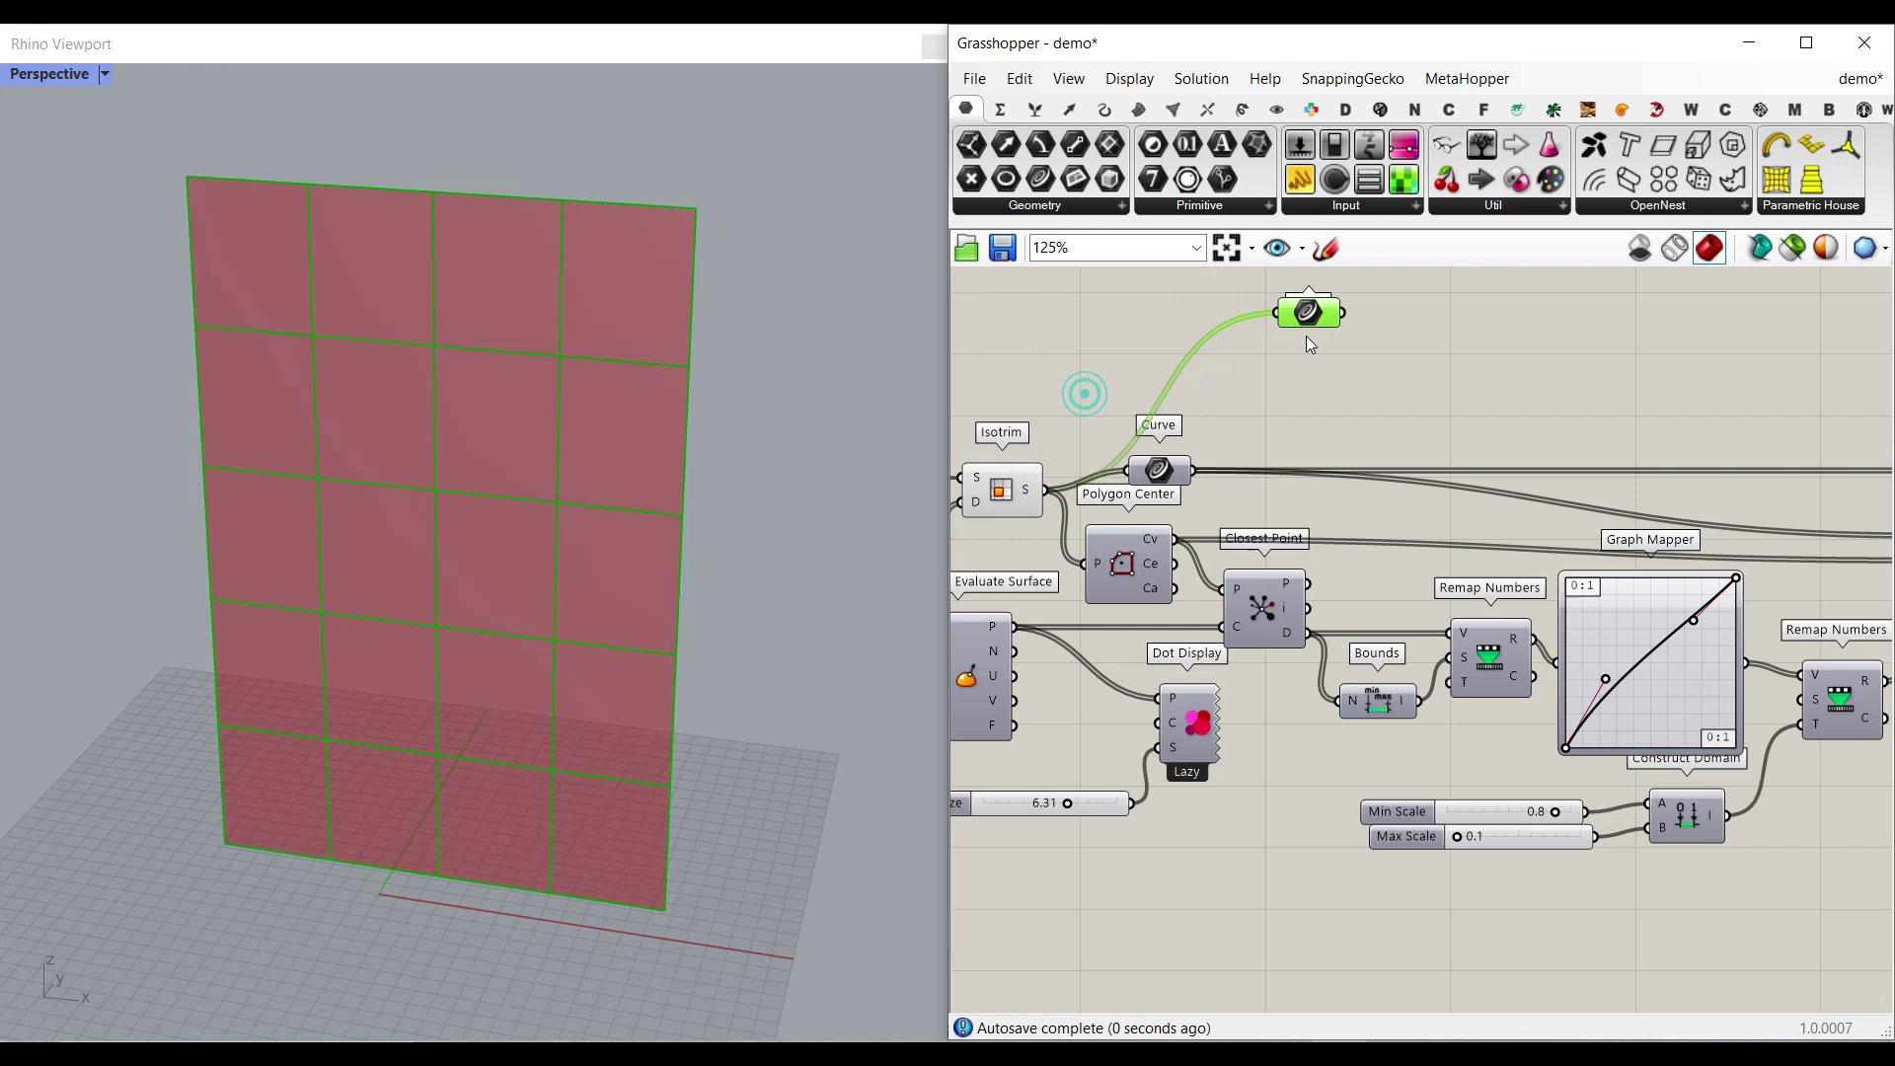
- Add a Scale component beside the new Curve parameter and connect the curves to its geometry input
scroll(1333, 337, "up", 4)
right_click_drag(1333, 337, 1210, 484)
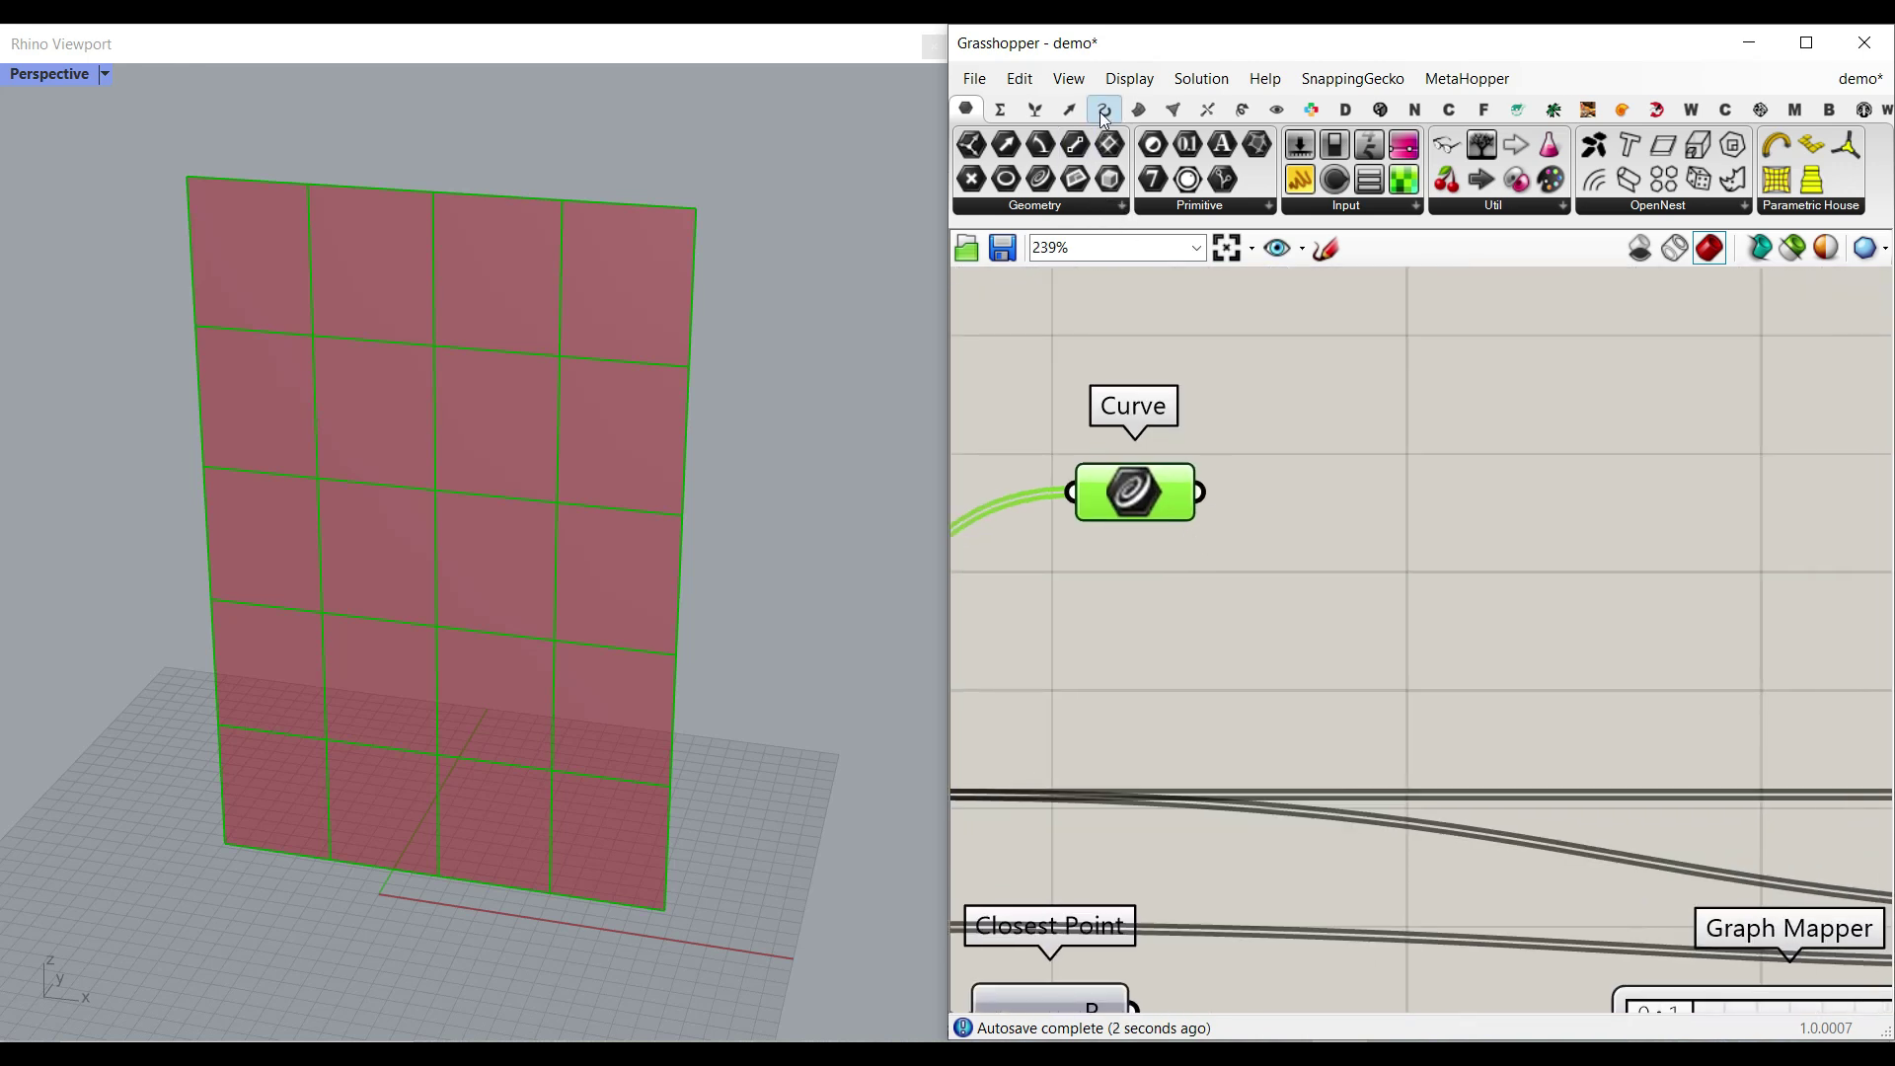
left_click(1240, 111)
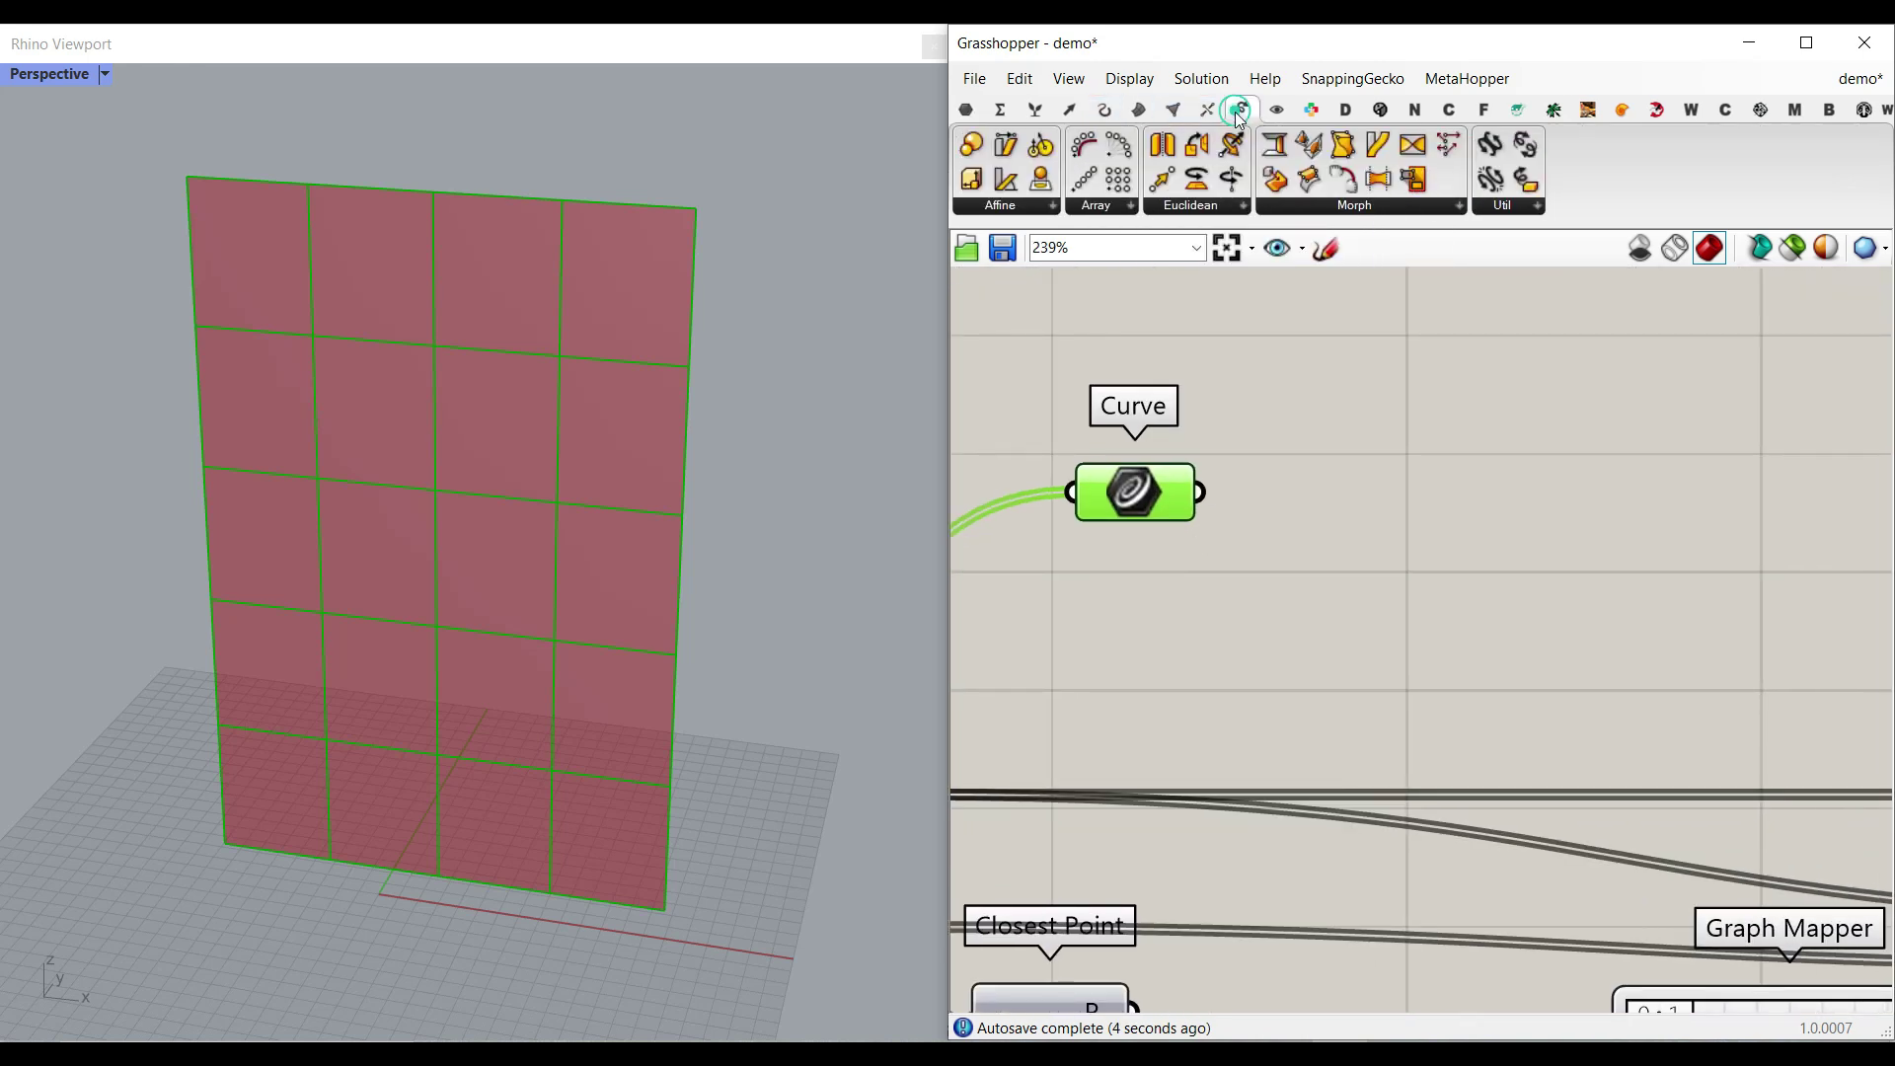
left_click_drag(969, 146, 1345, 504)
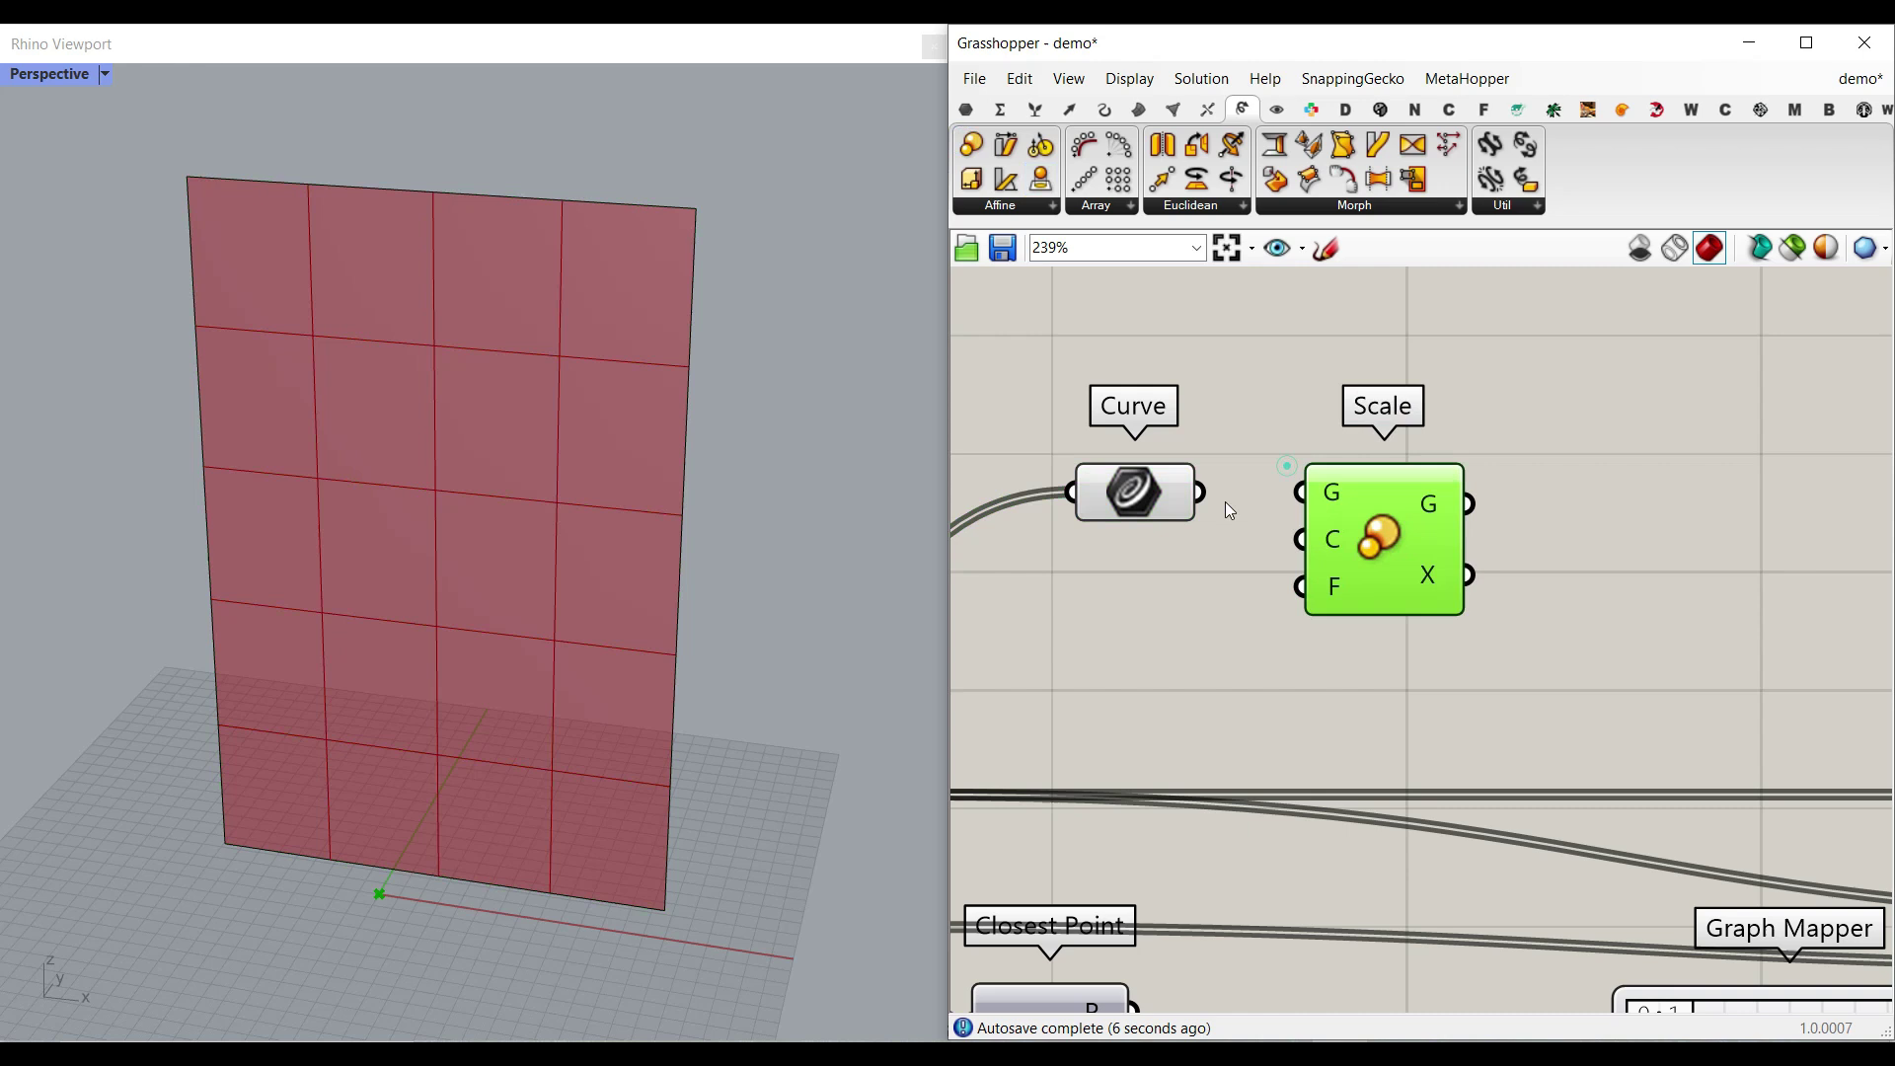
left_click_drag(1200, 492, 1305, 494)
left_click_drag(1382, 549, 1502, 559)
- Add a Polygon Center for the cell curves, connect its Cv output to the Scale center input and hide its preview
left_click(1145, 496)
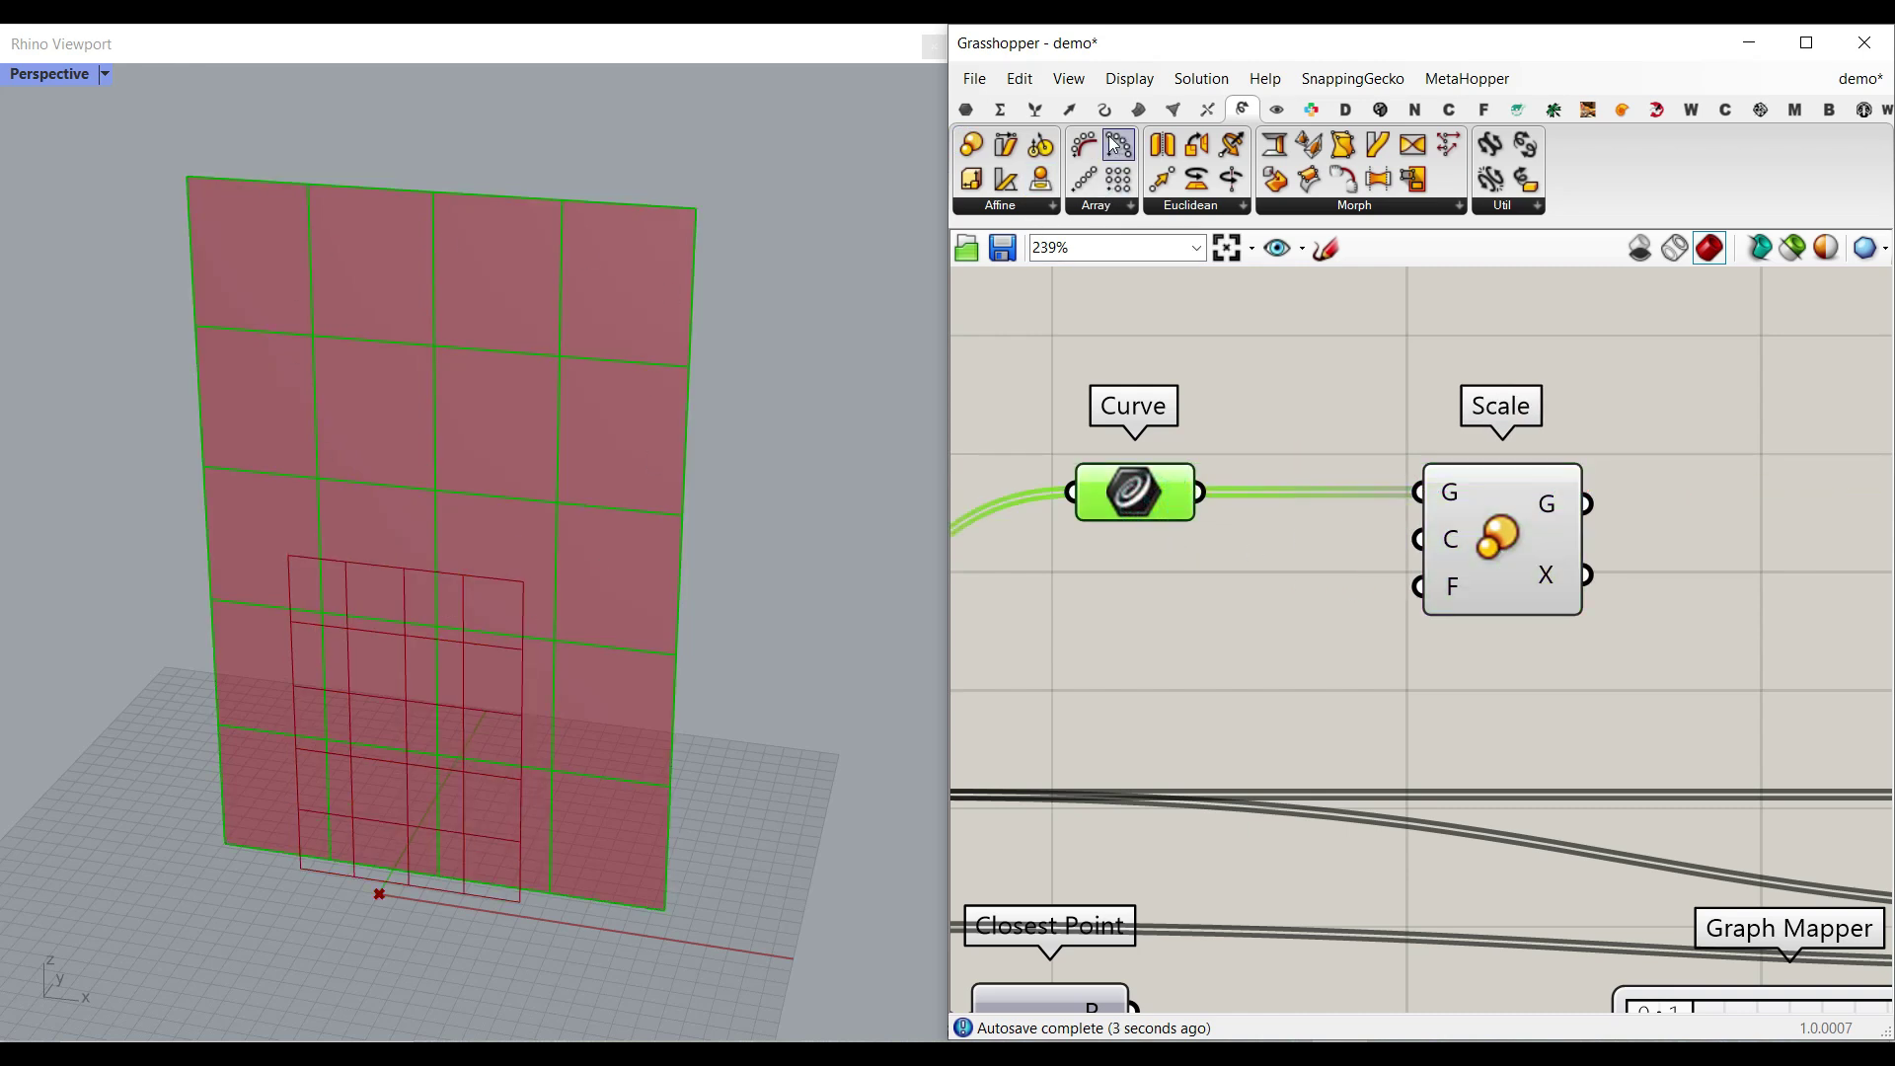
left_click(1139, 109)
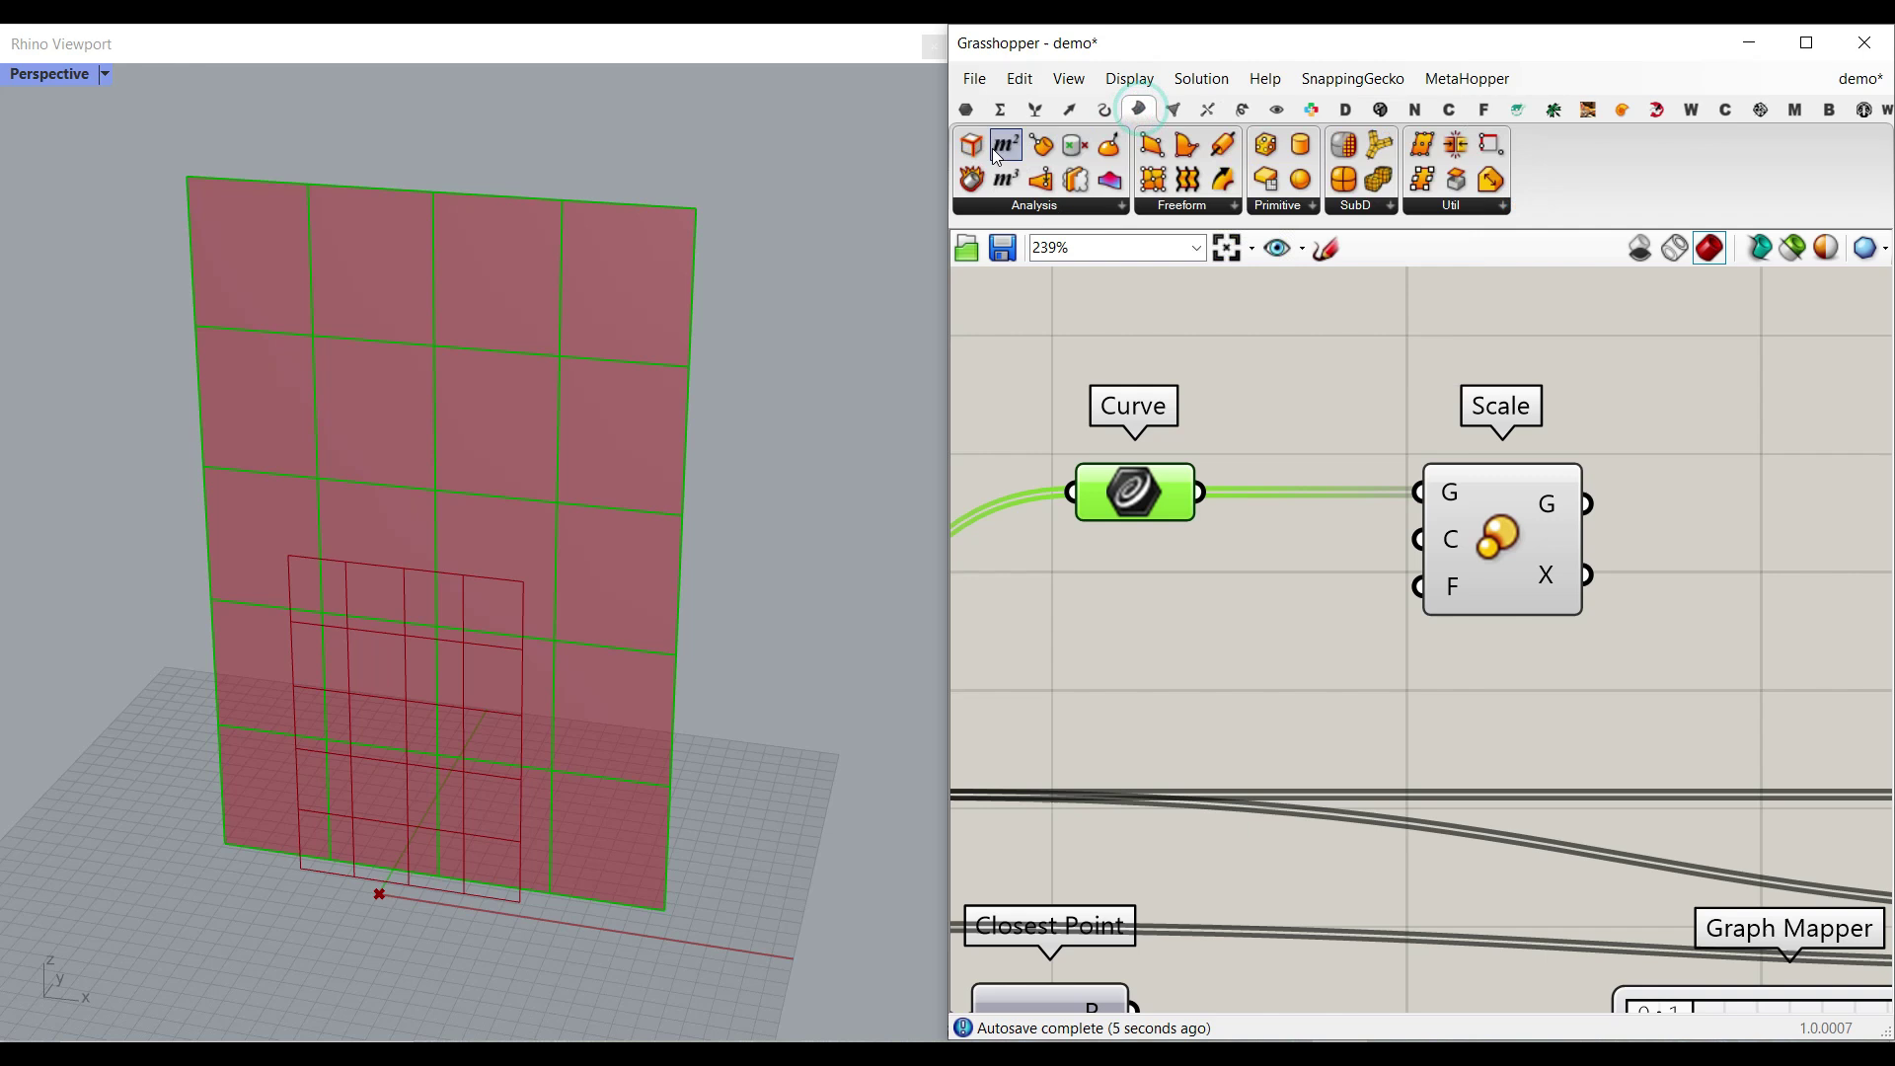
left_click(1104, 110)
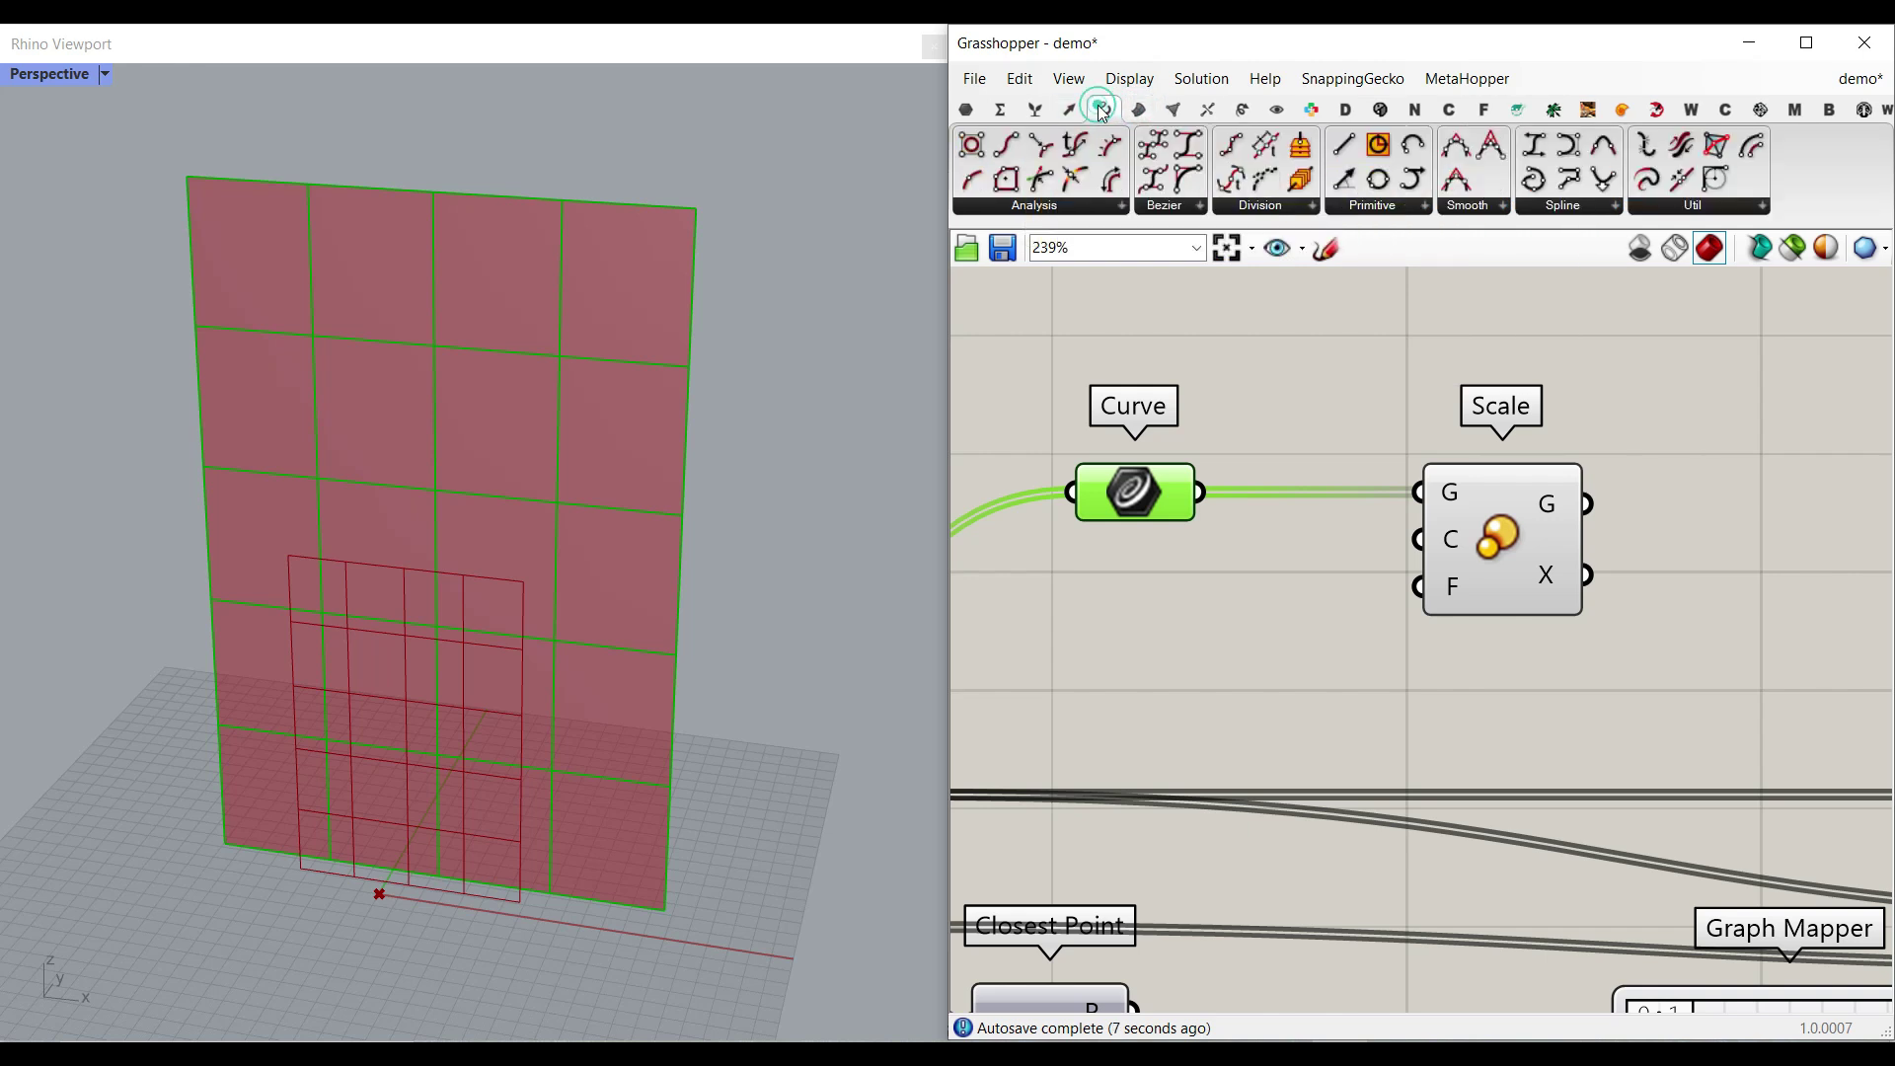
left_click_drag(1007, 184, 1214, 560)
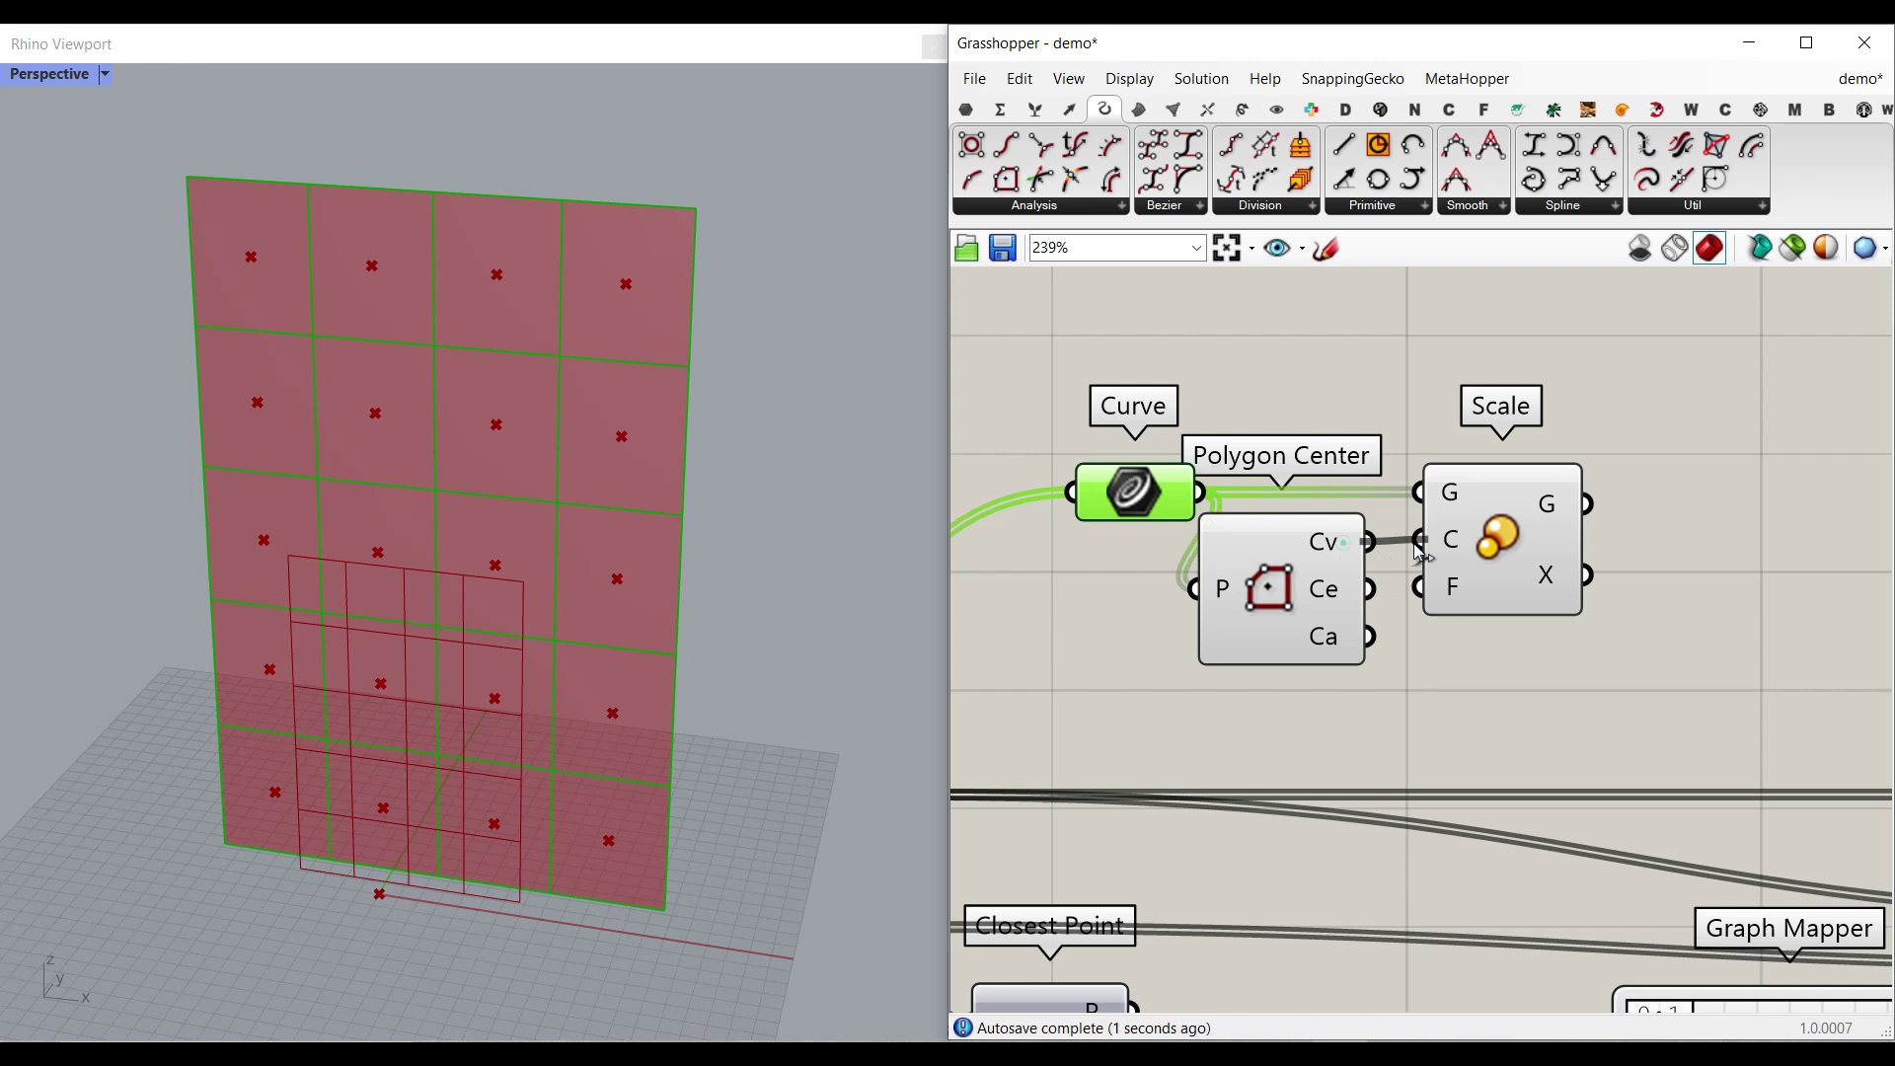
left_click_drag(1418, 552, 1418, 541)
left_click_drag(1500, 592, 1542, 595)
right_click(1253, 559)
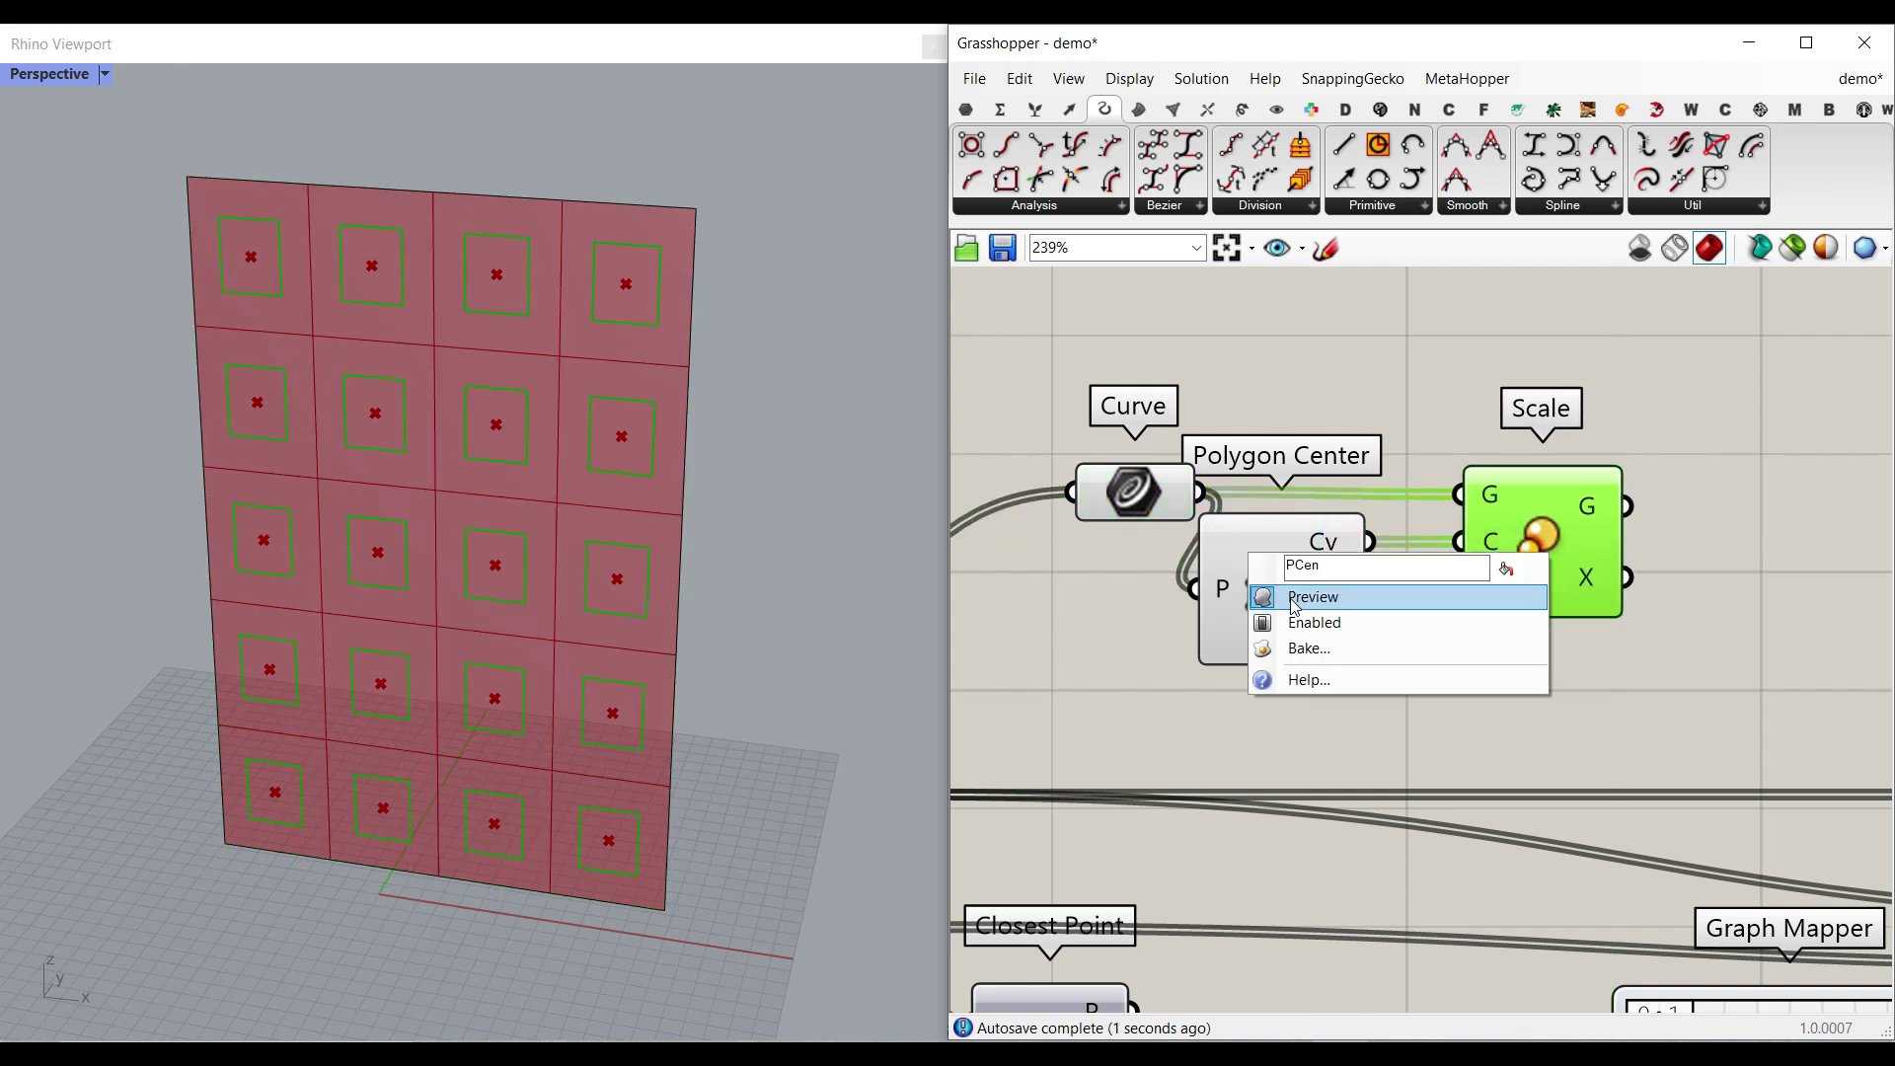
left_click(1295, 597)
- Create a number slider defined as 0.1..0.9, connect it to the Scale factor input and set it to 0.3
double_click(1224, 720)
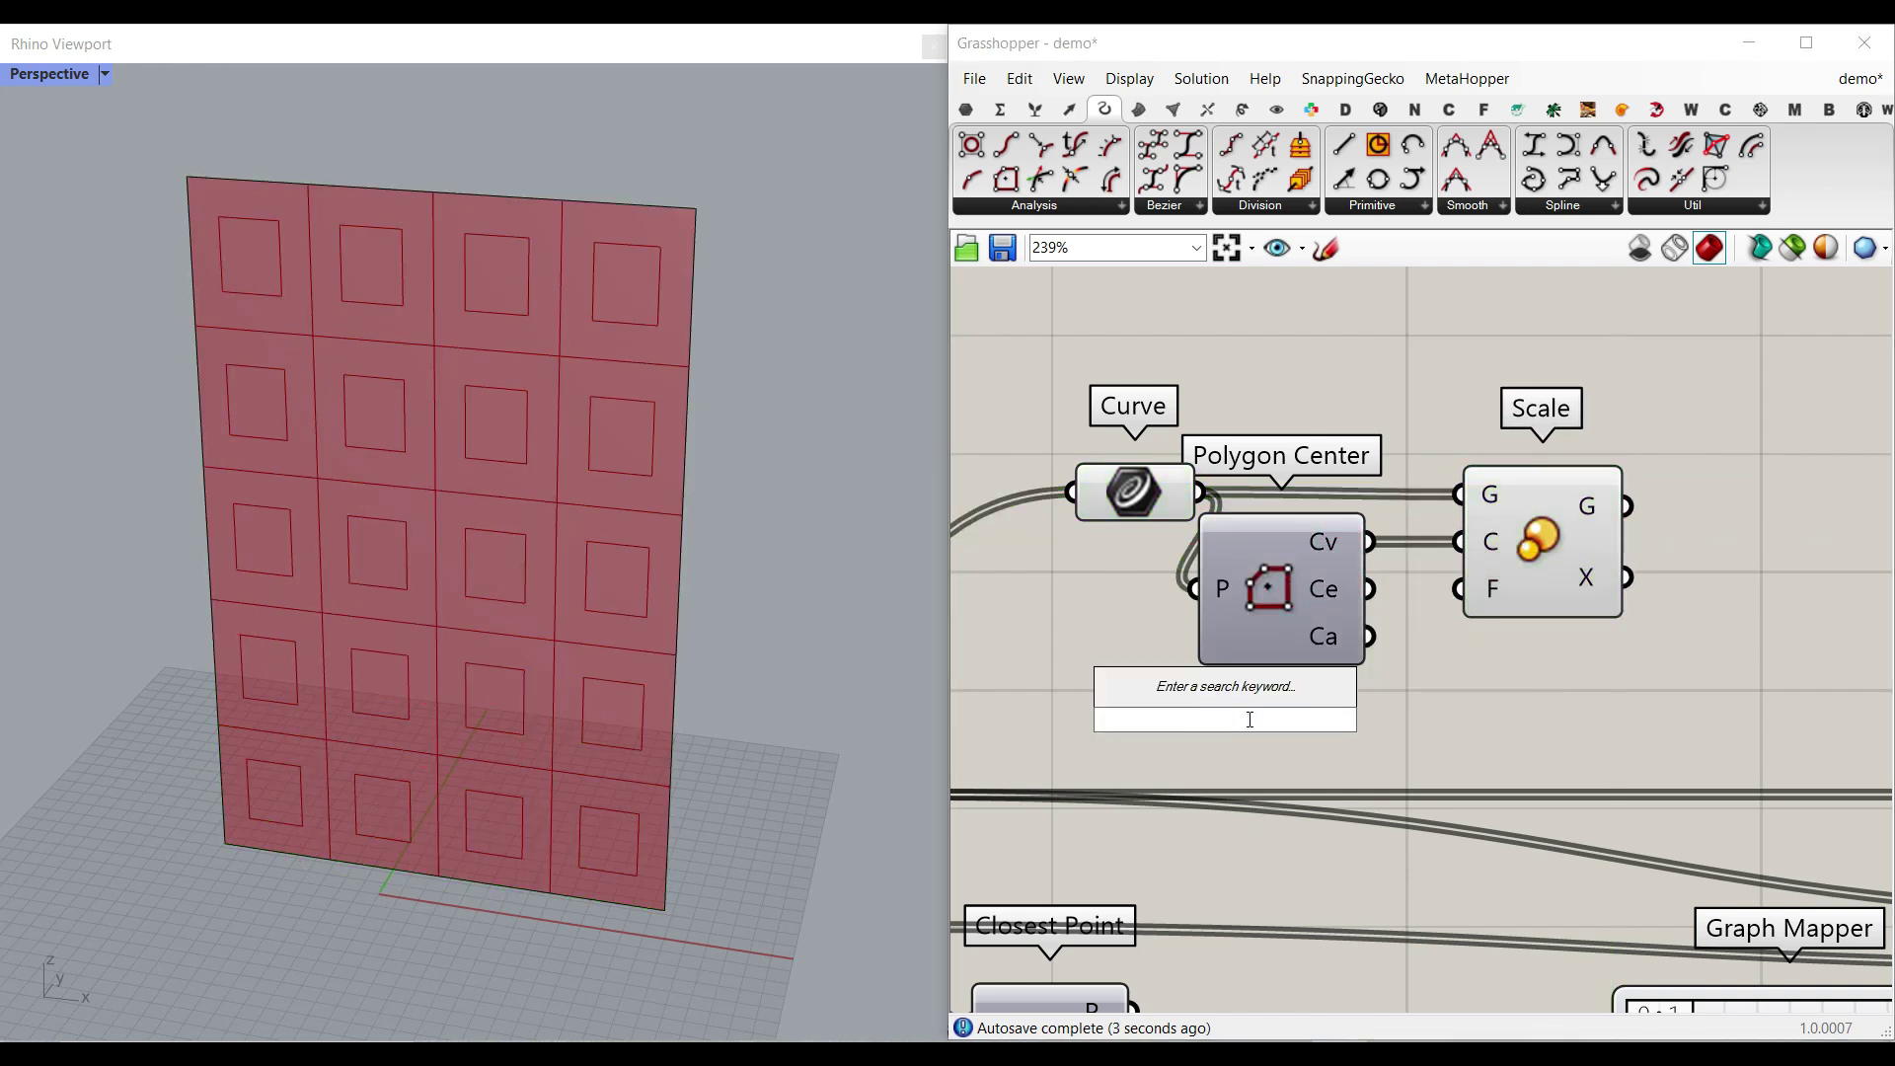
type("0.1..0.9")
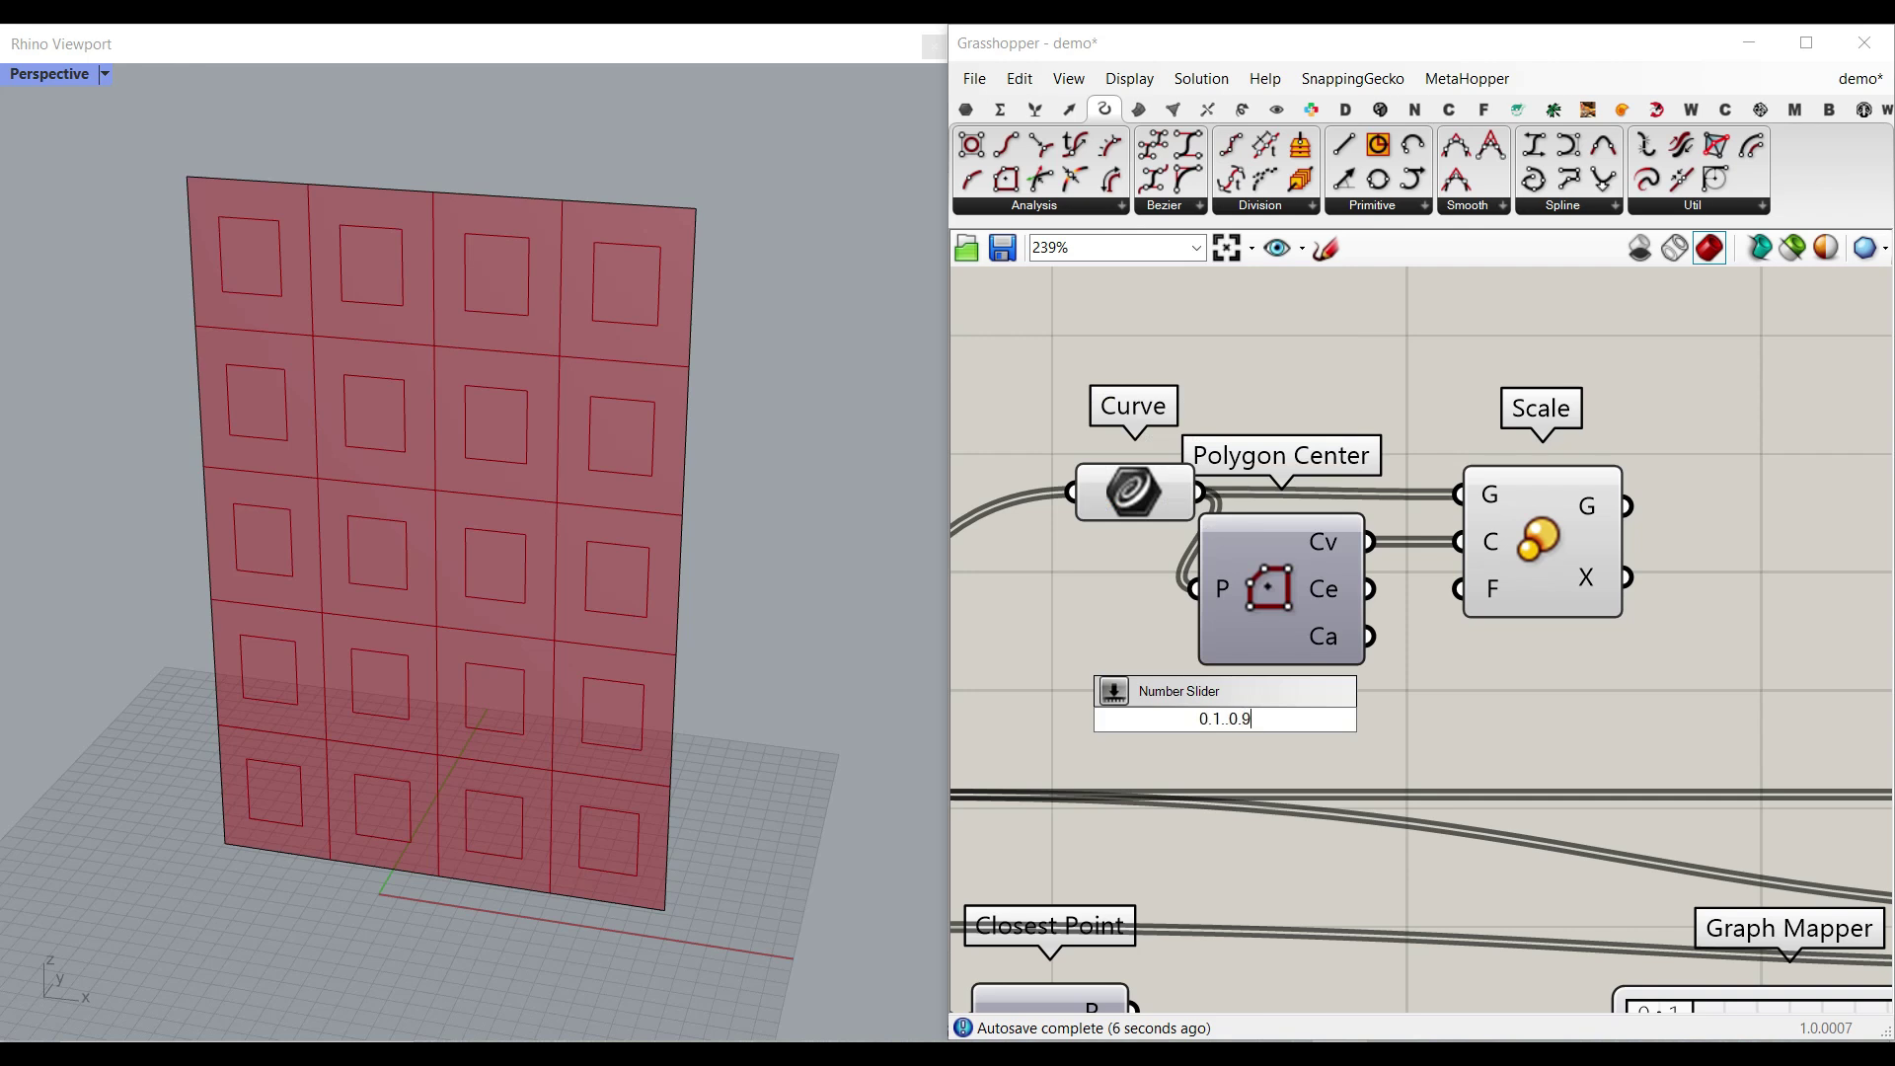
key("Return")
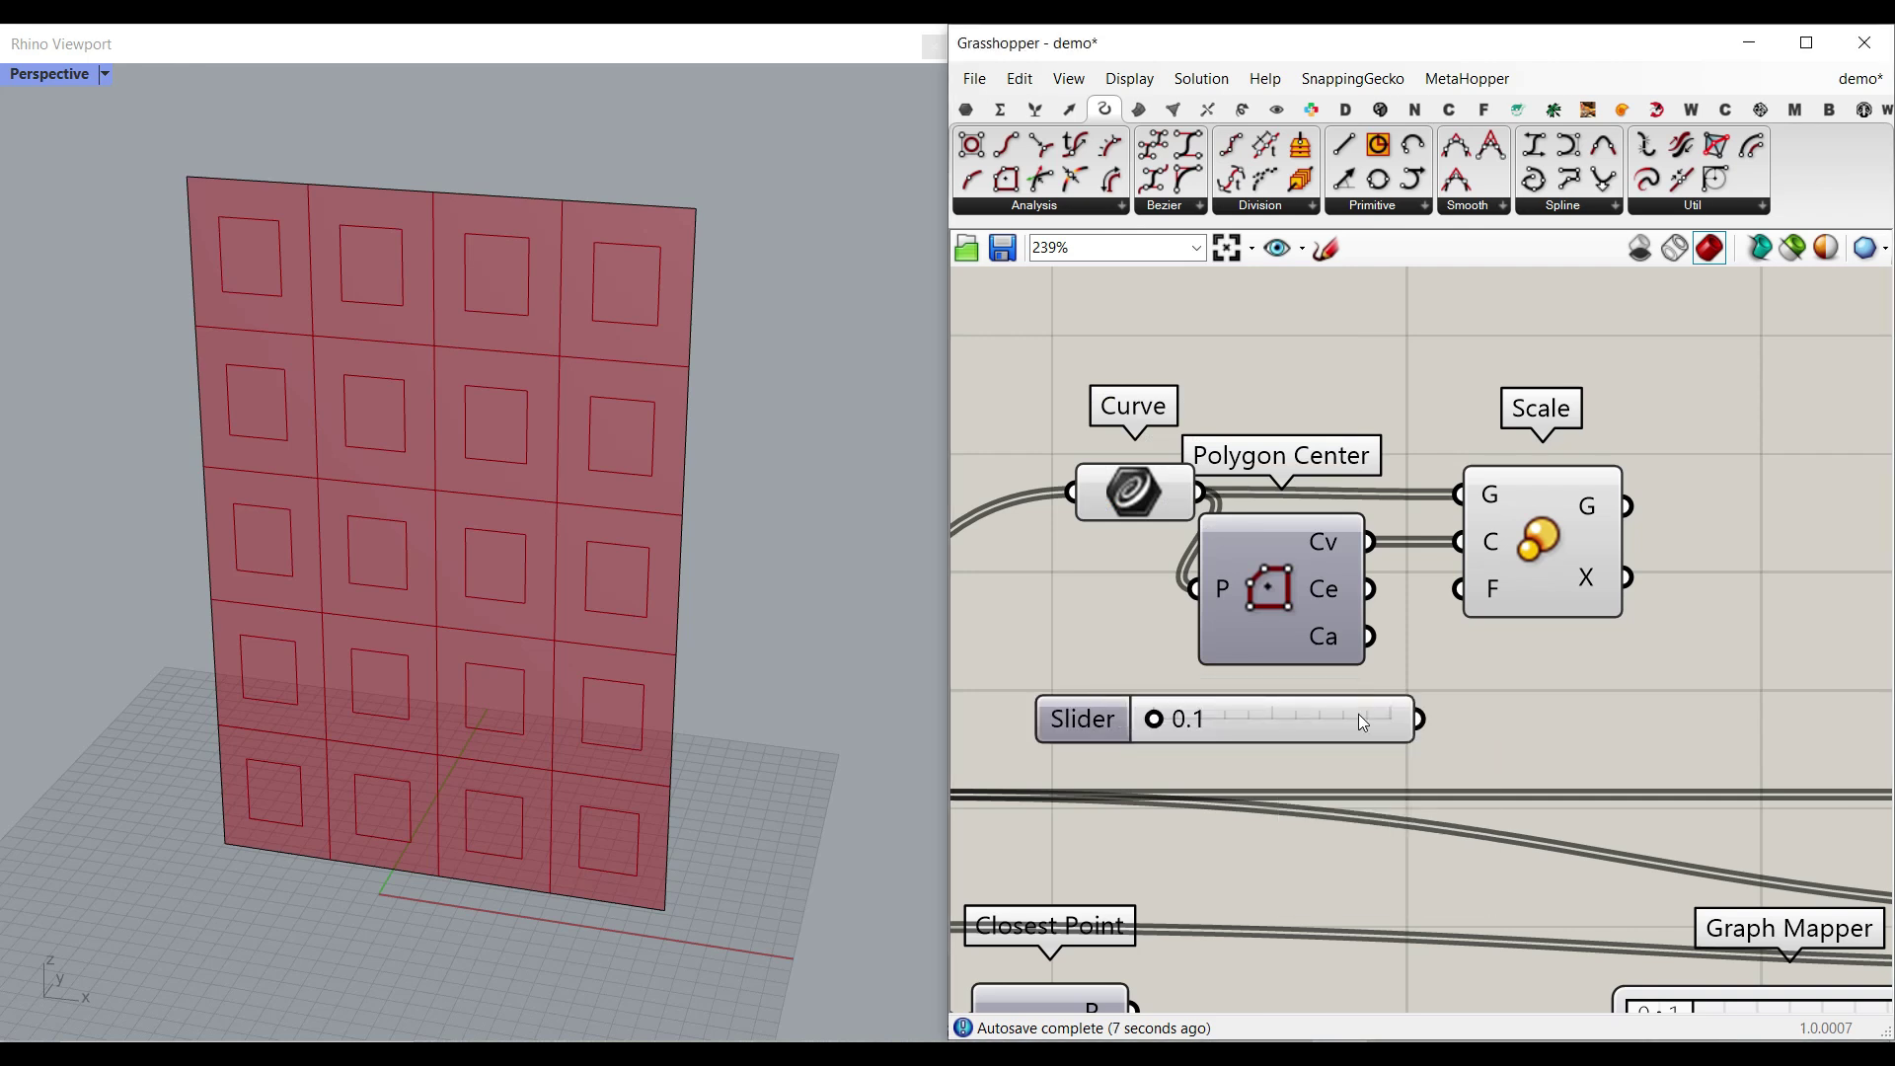
left_click_drag(1424, 720, 1459, 590)
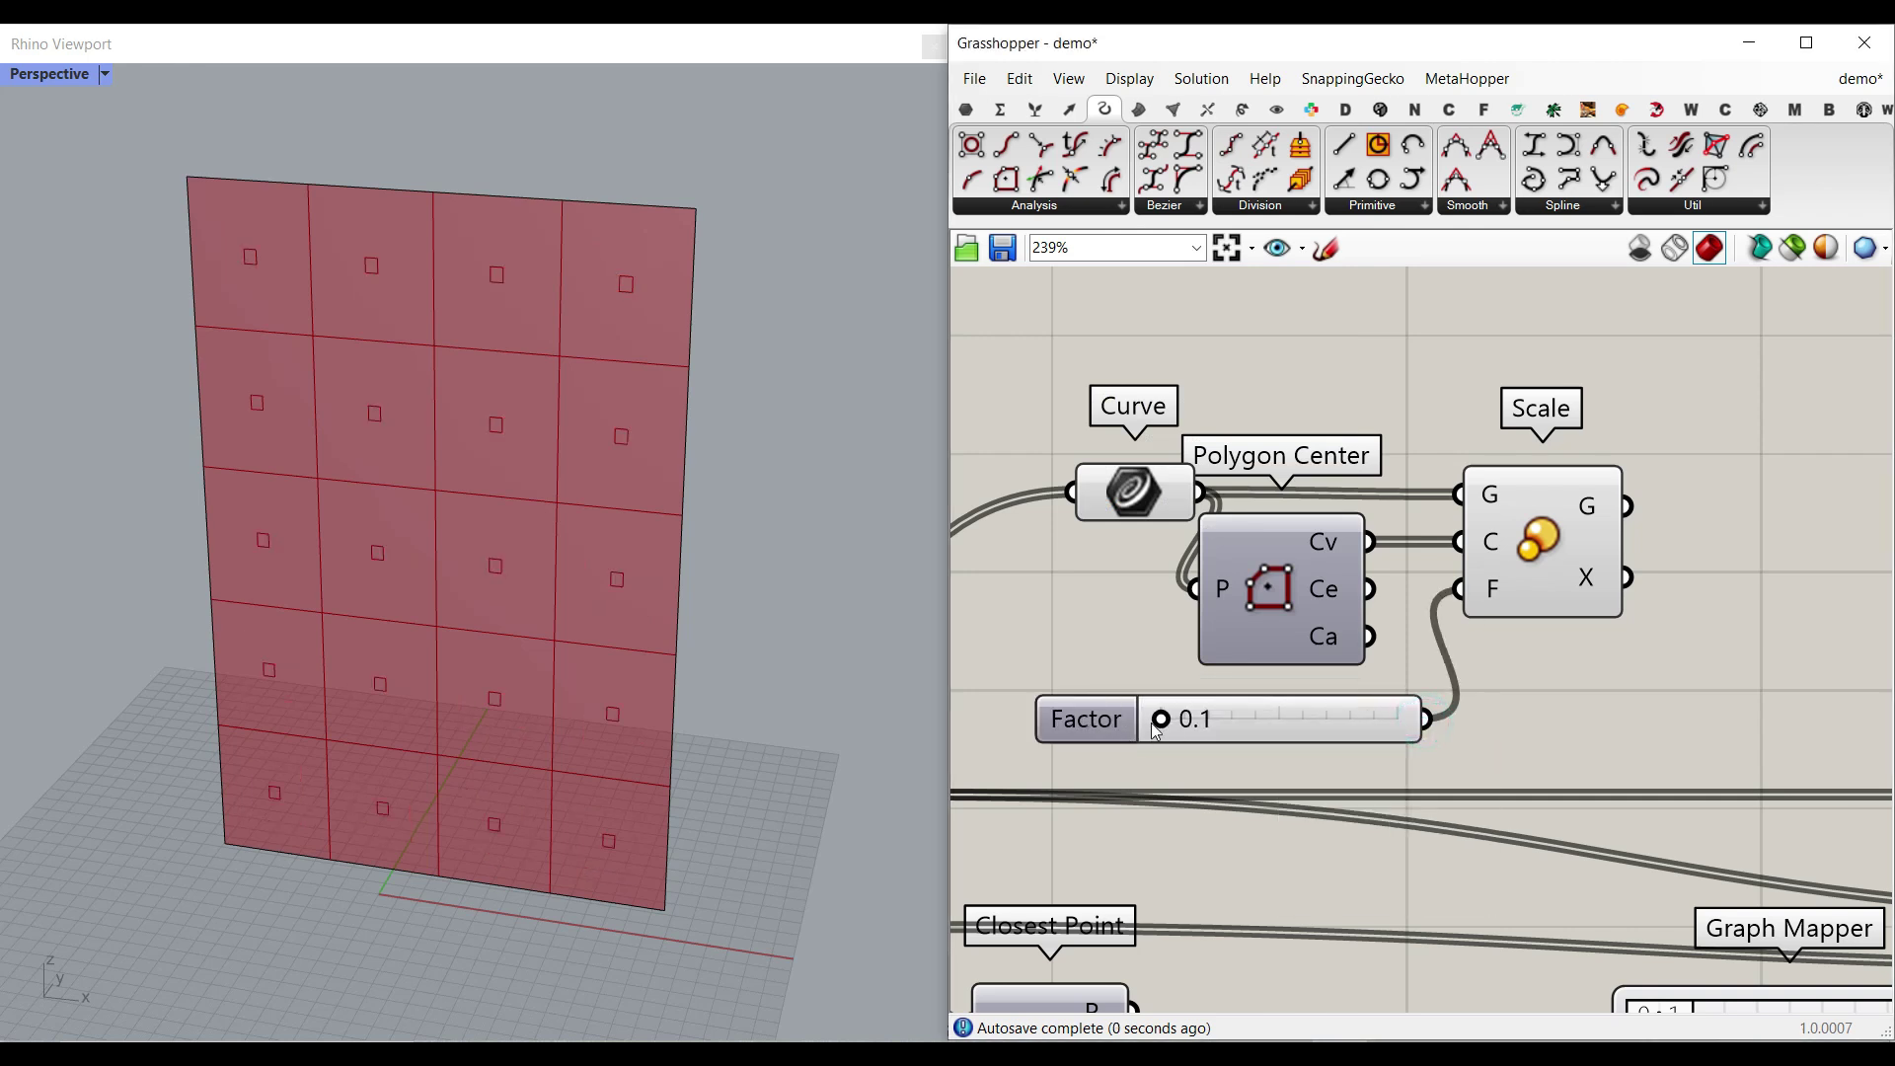
left_click_drag(1157, 731, 1206, 735)
- Give the Factor slider two decimal digits and set its value to 0.57
double_click(1074, 719)
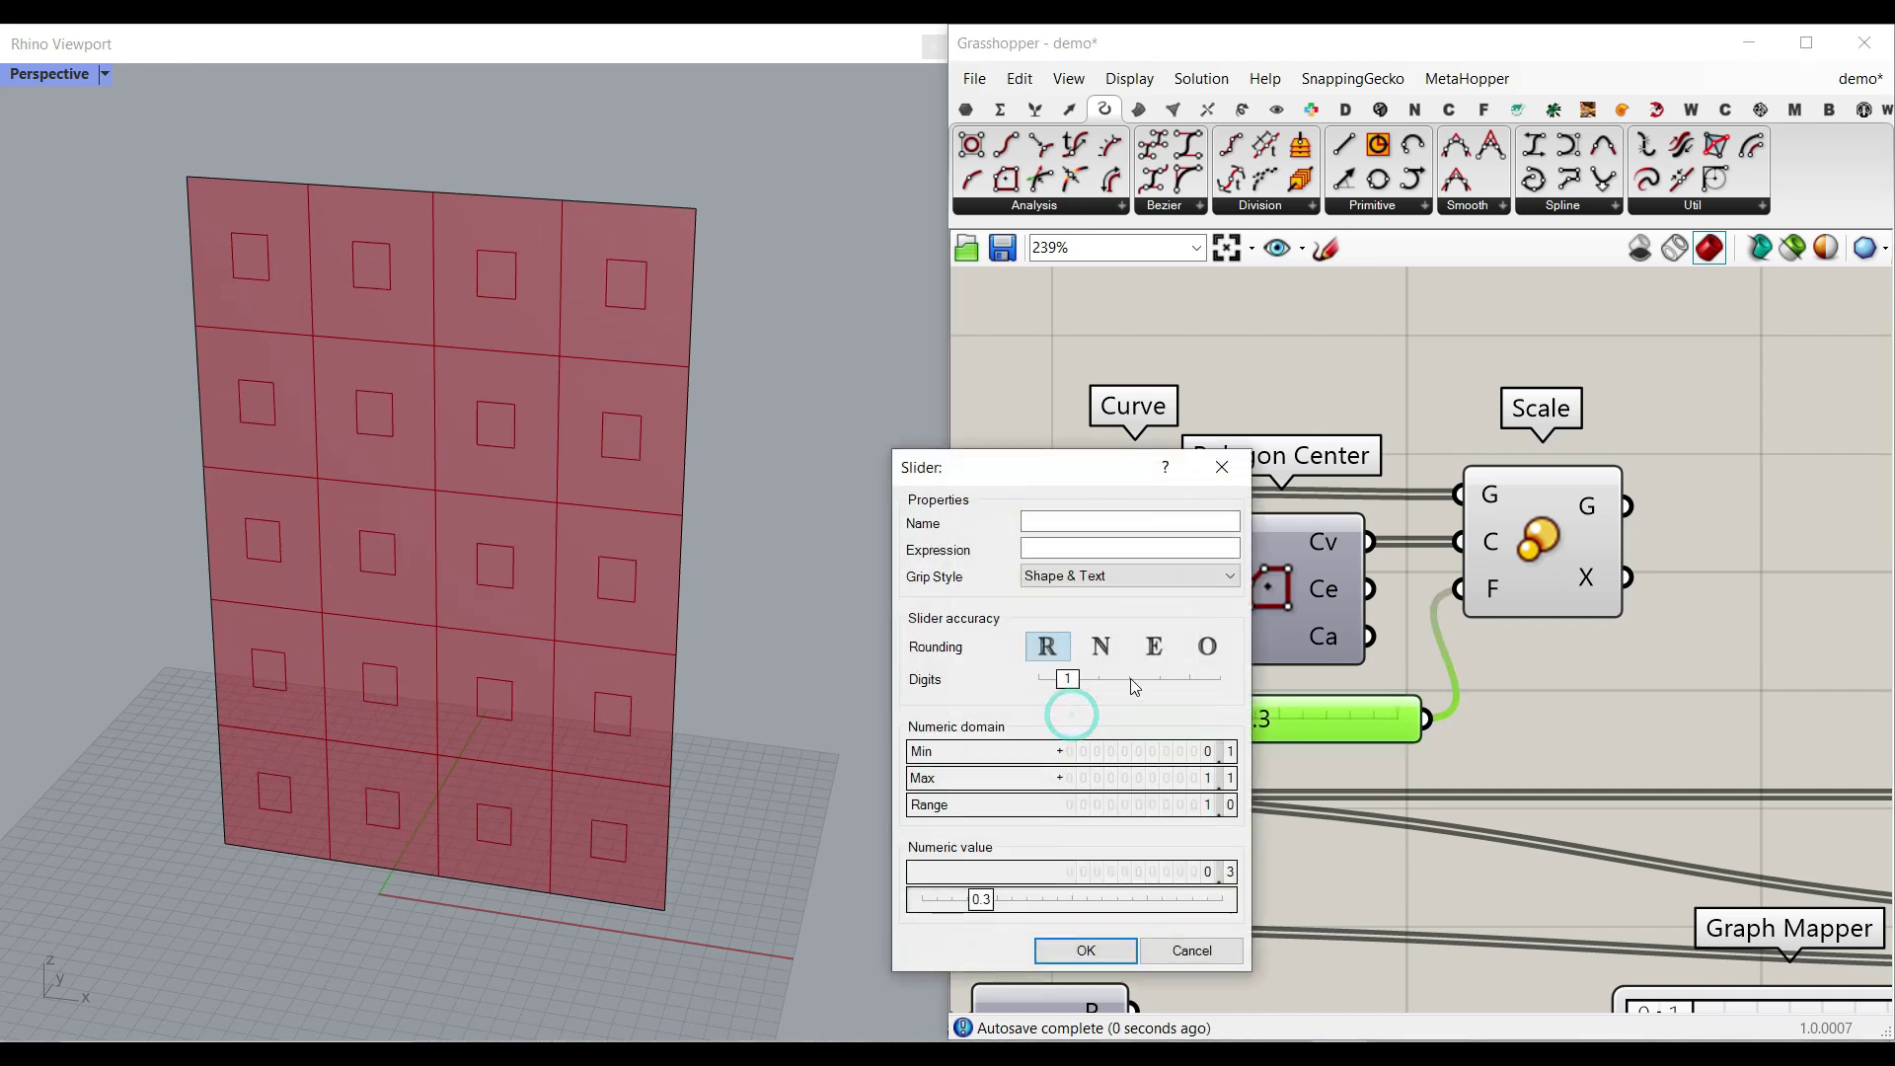
left_click_drag(1070, 681, 1098, 681)
left_click(1085, 949)
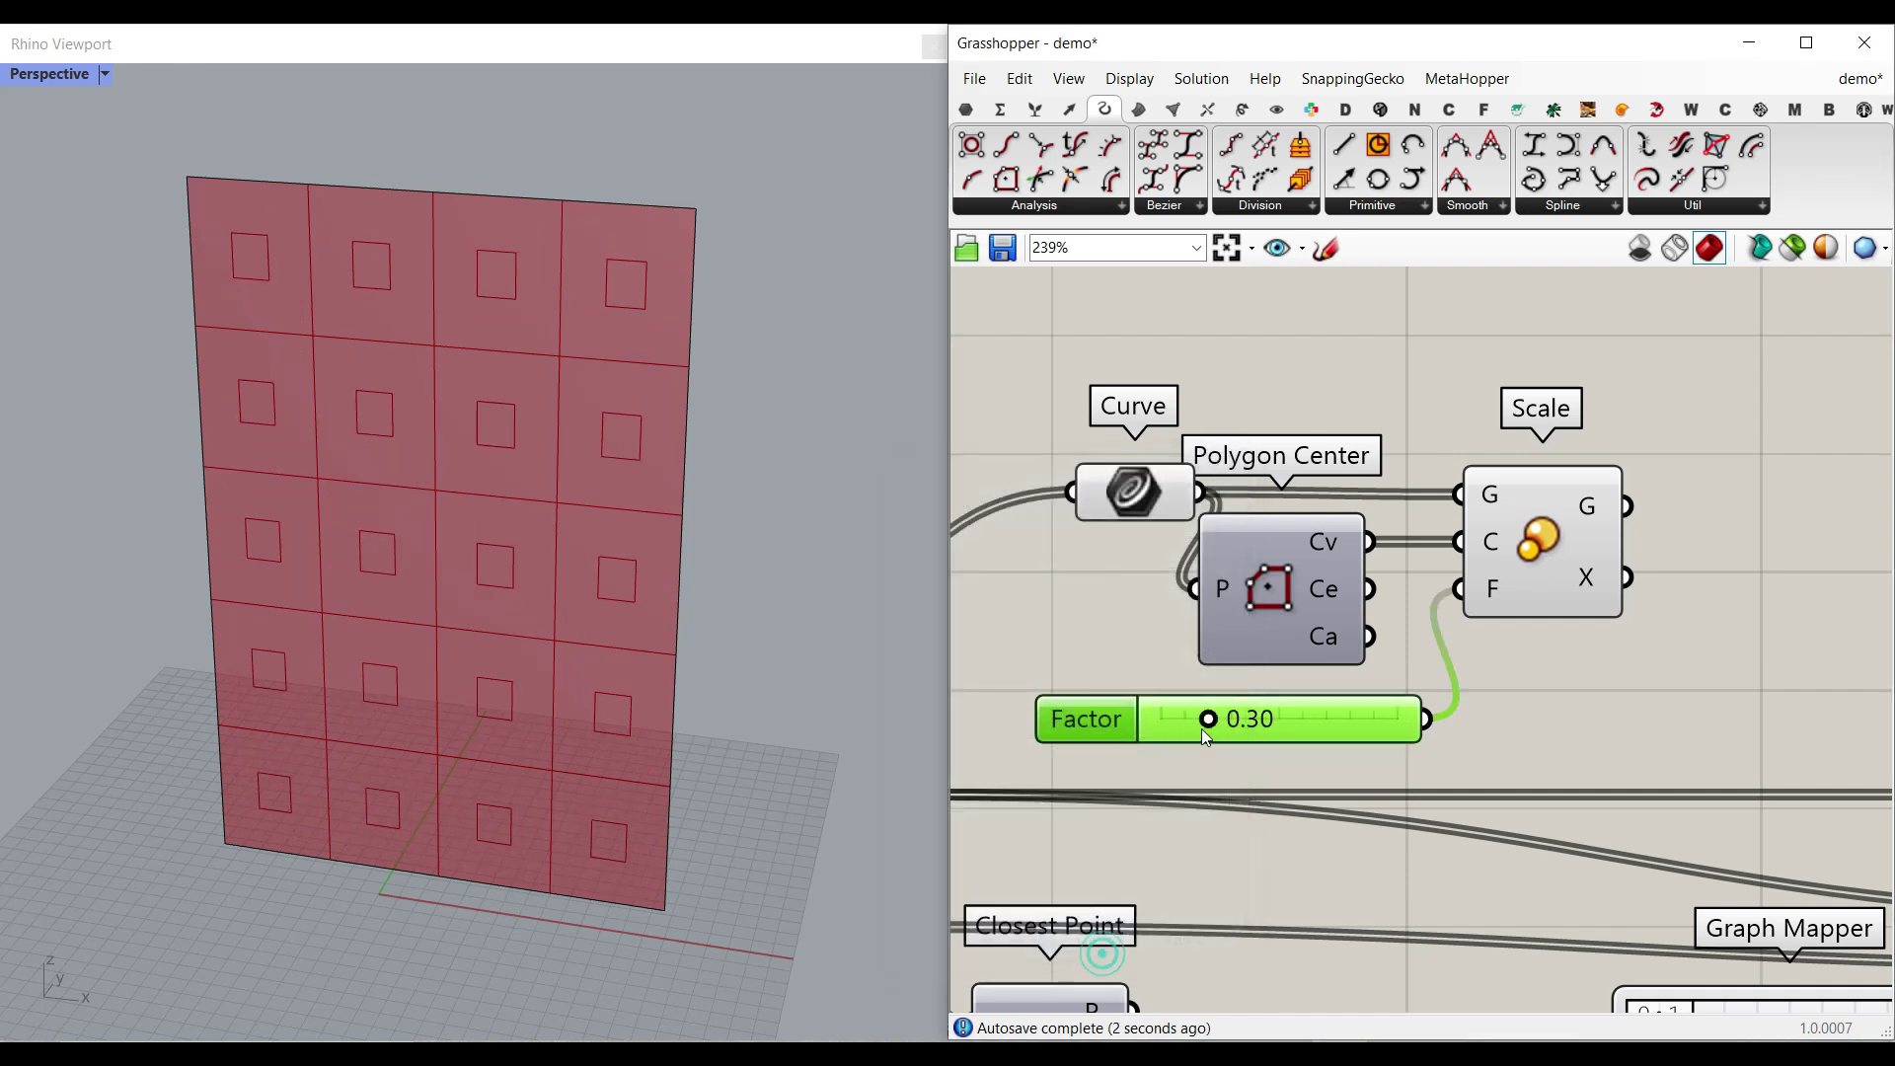
left_click_drag(1204, 721, 1272, 719)
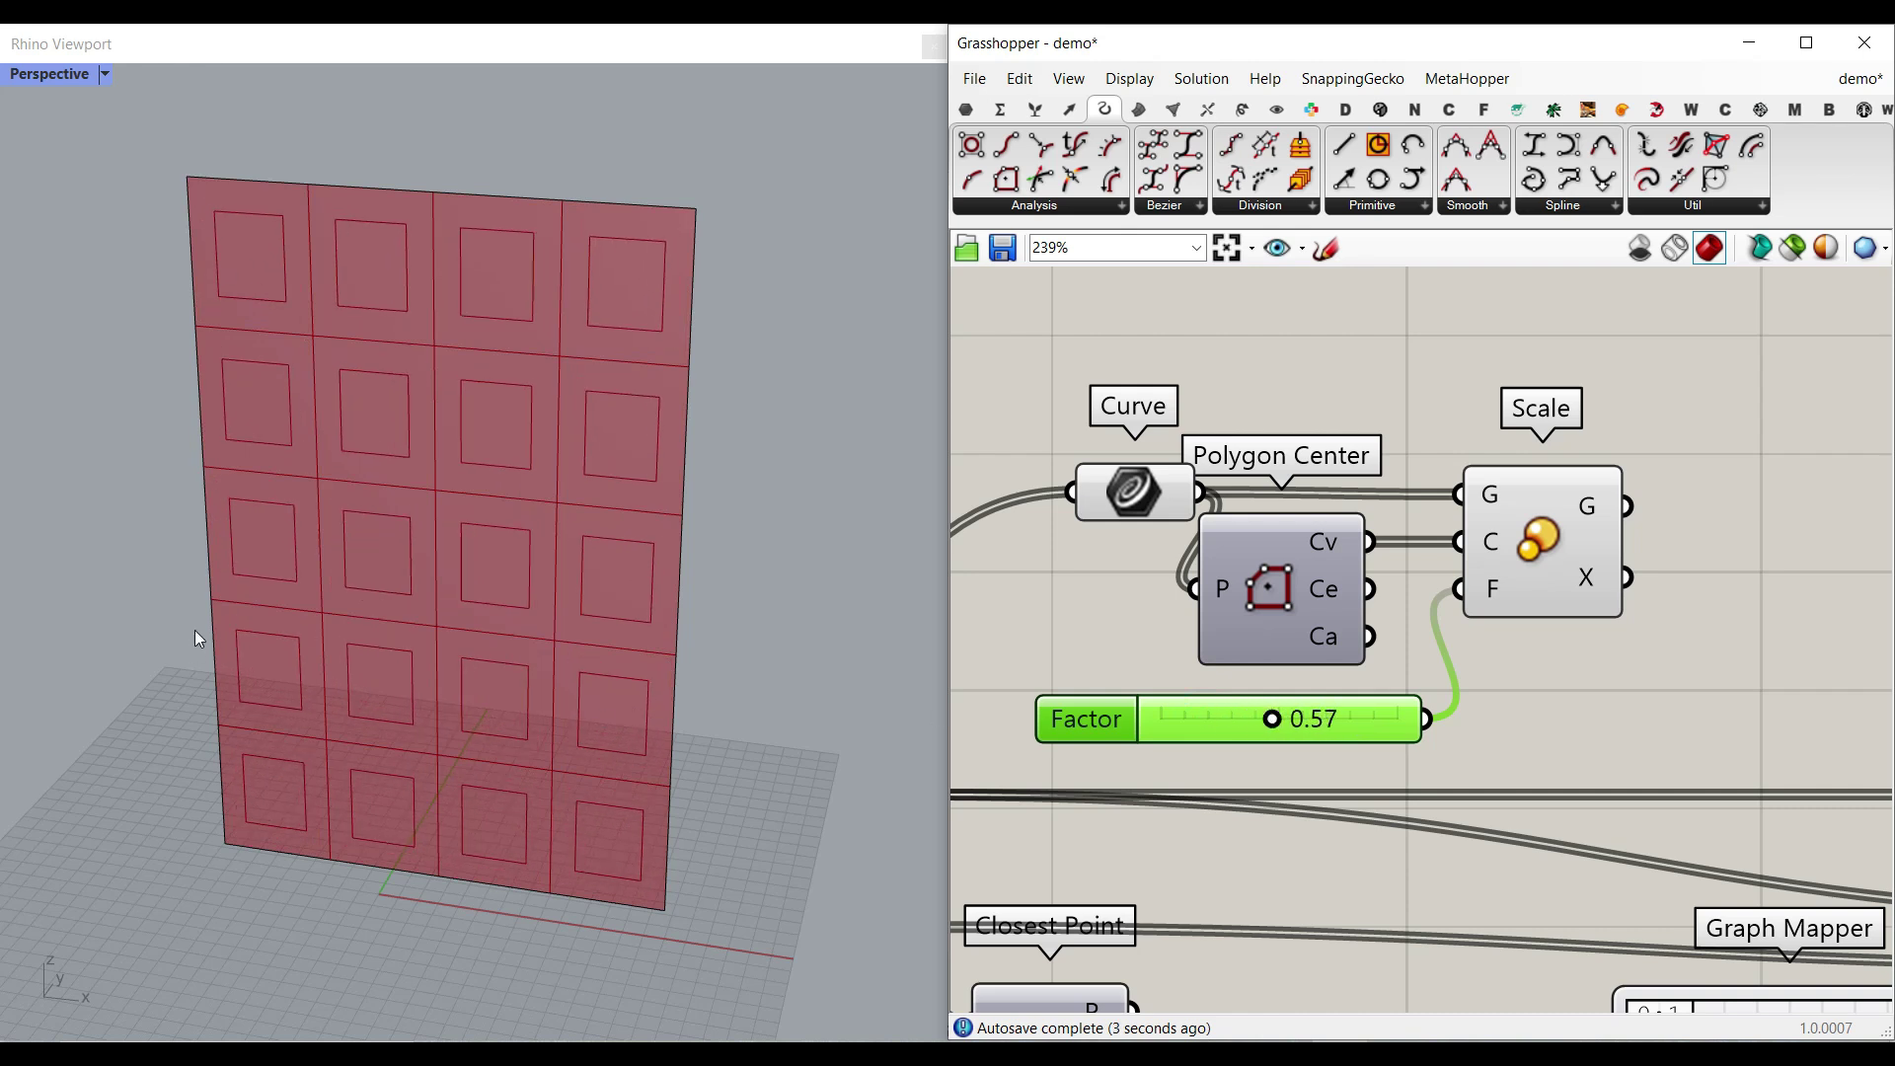
- Add two Curve parameters, one collecting the original cell curves and the other collecting the scaled curves from the Scale geometry output
right_click_drag(444, 566, 434, 474)
scroll(436, 386, "up", 7)
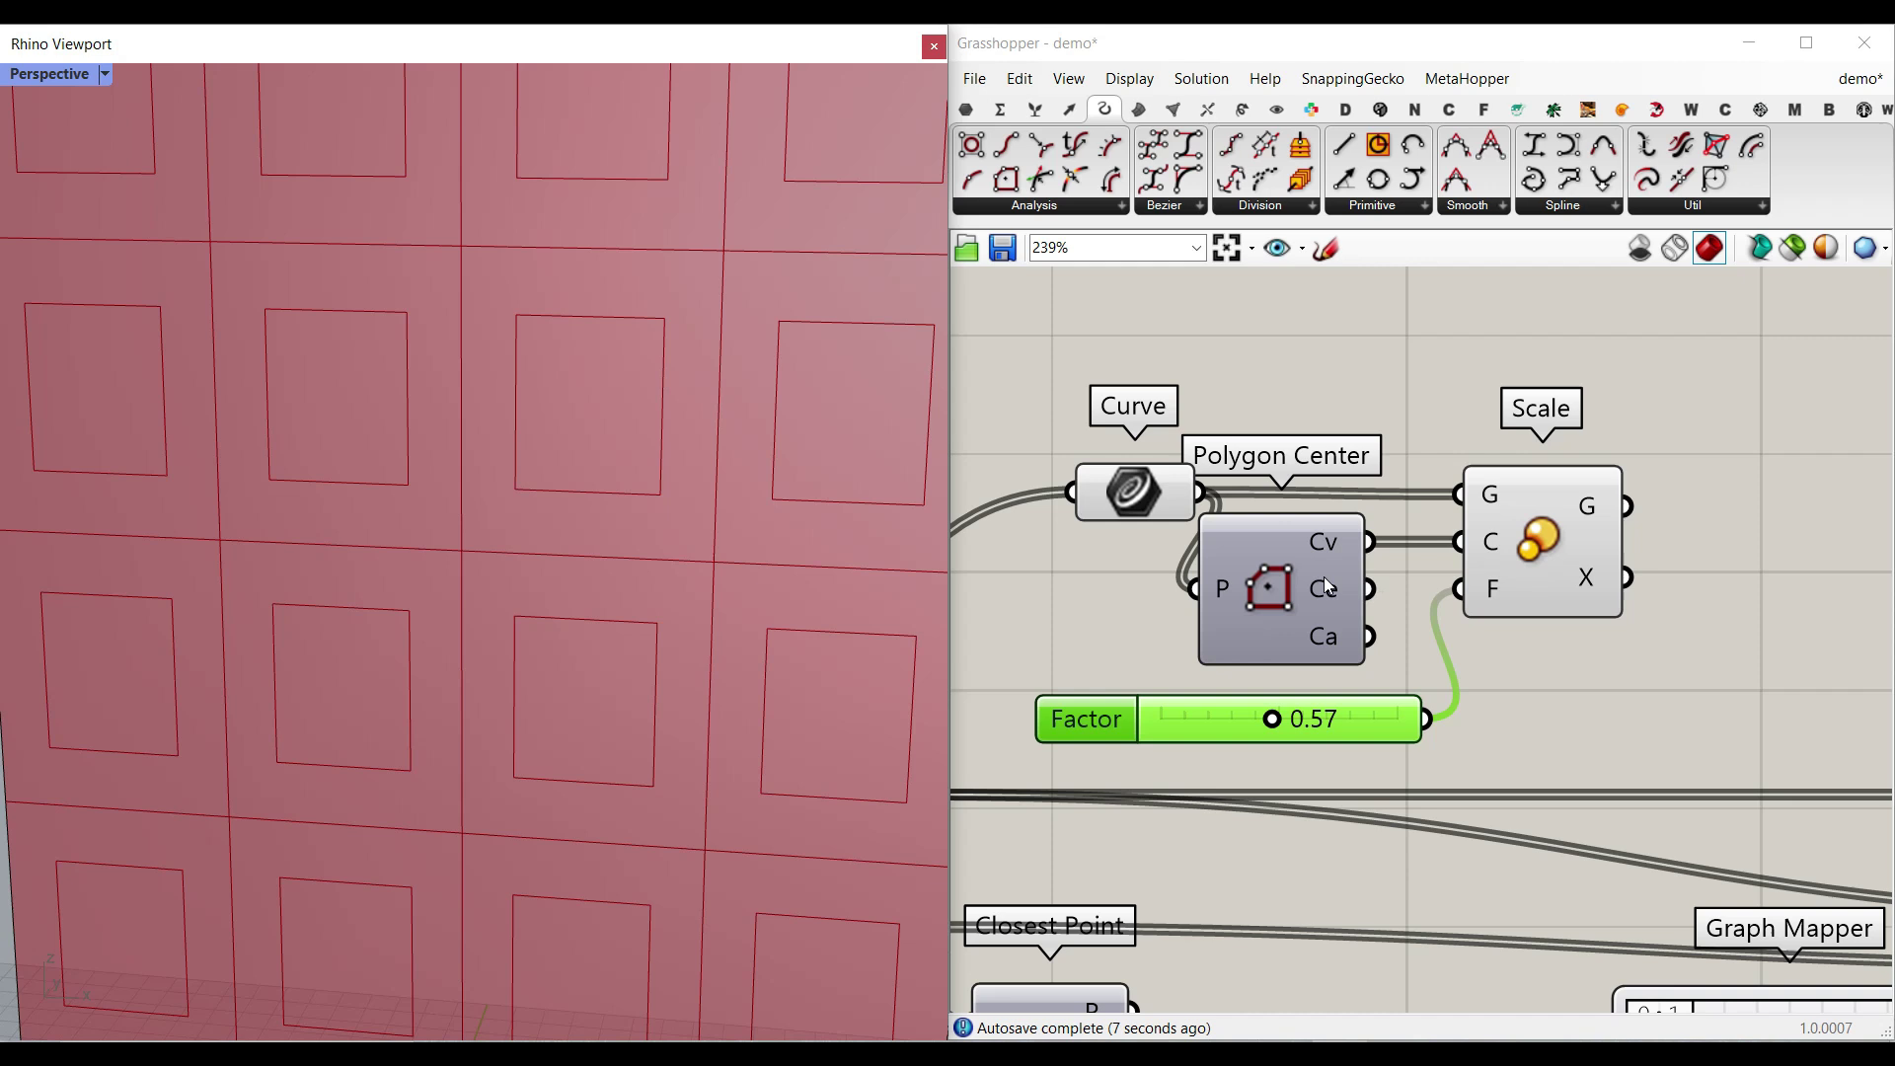
scroll(1323, 587, "down", 2)
left_click(966, 108)
left_click(1050, 181)
left_click(1447, 375)
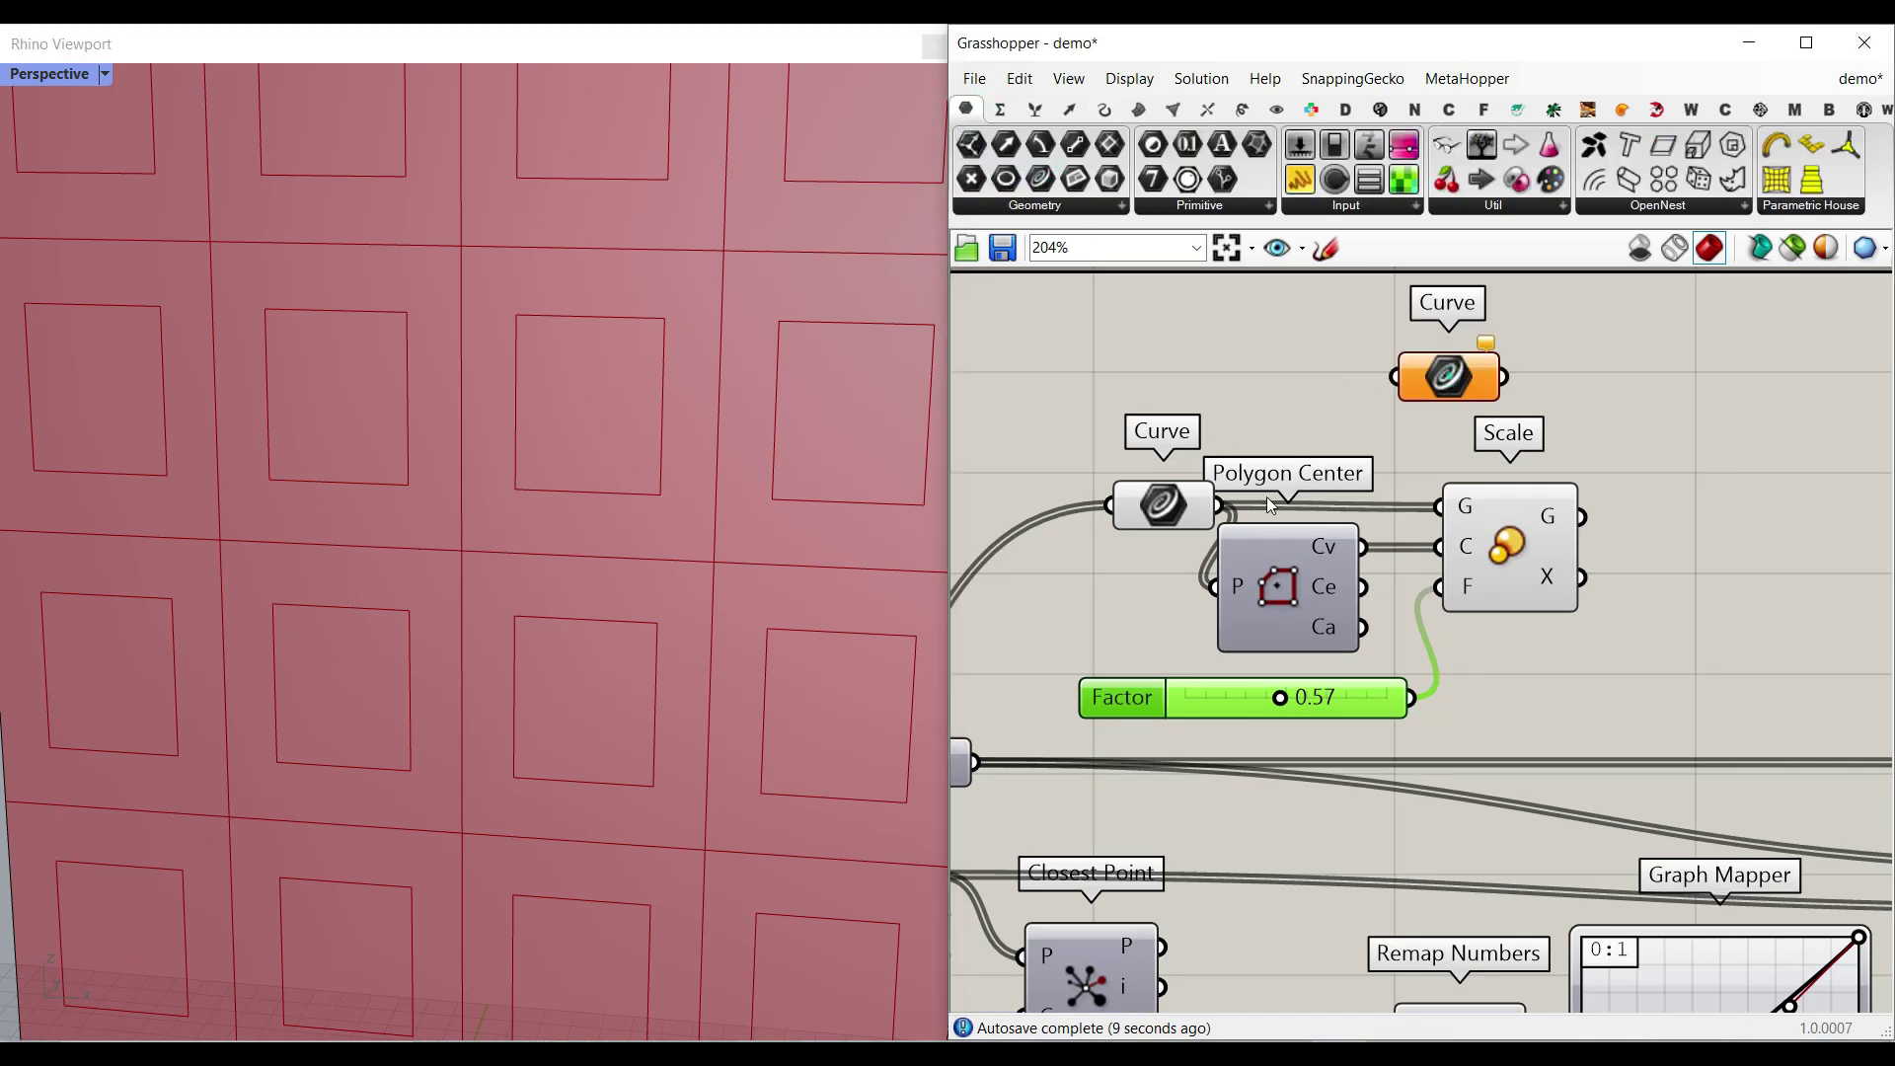
left_click_drag(1221, 503, 1401, 379)
right_click_drag(1410, 386, 1240, 478)
left_click_drag(1253, 462, 1519, 598)
right_click_drag(1580, 600, 1463, 609)
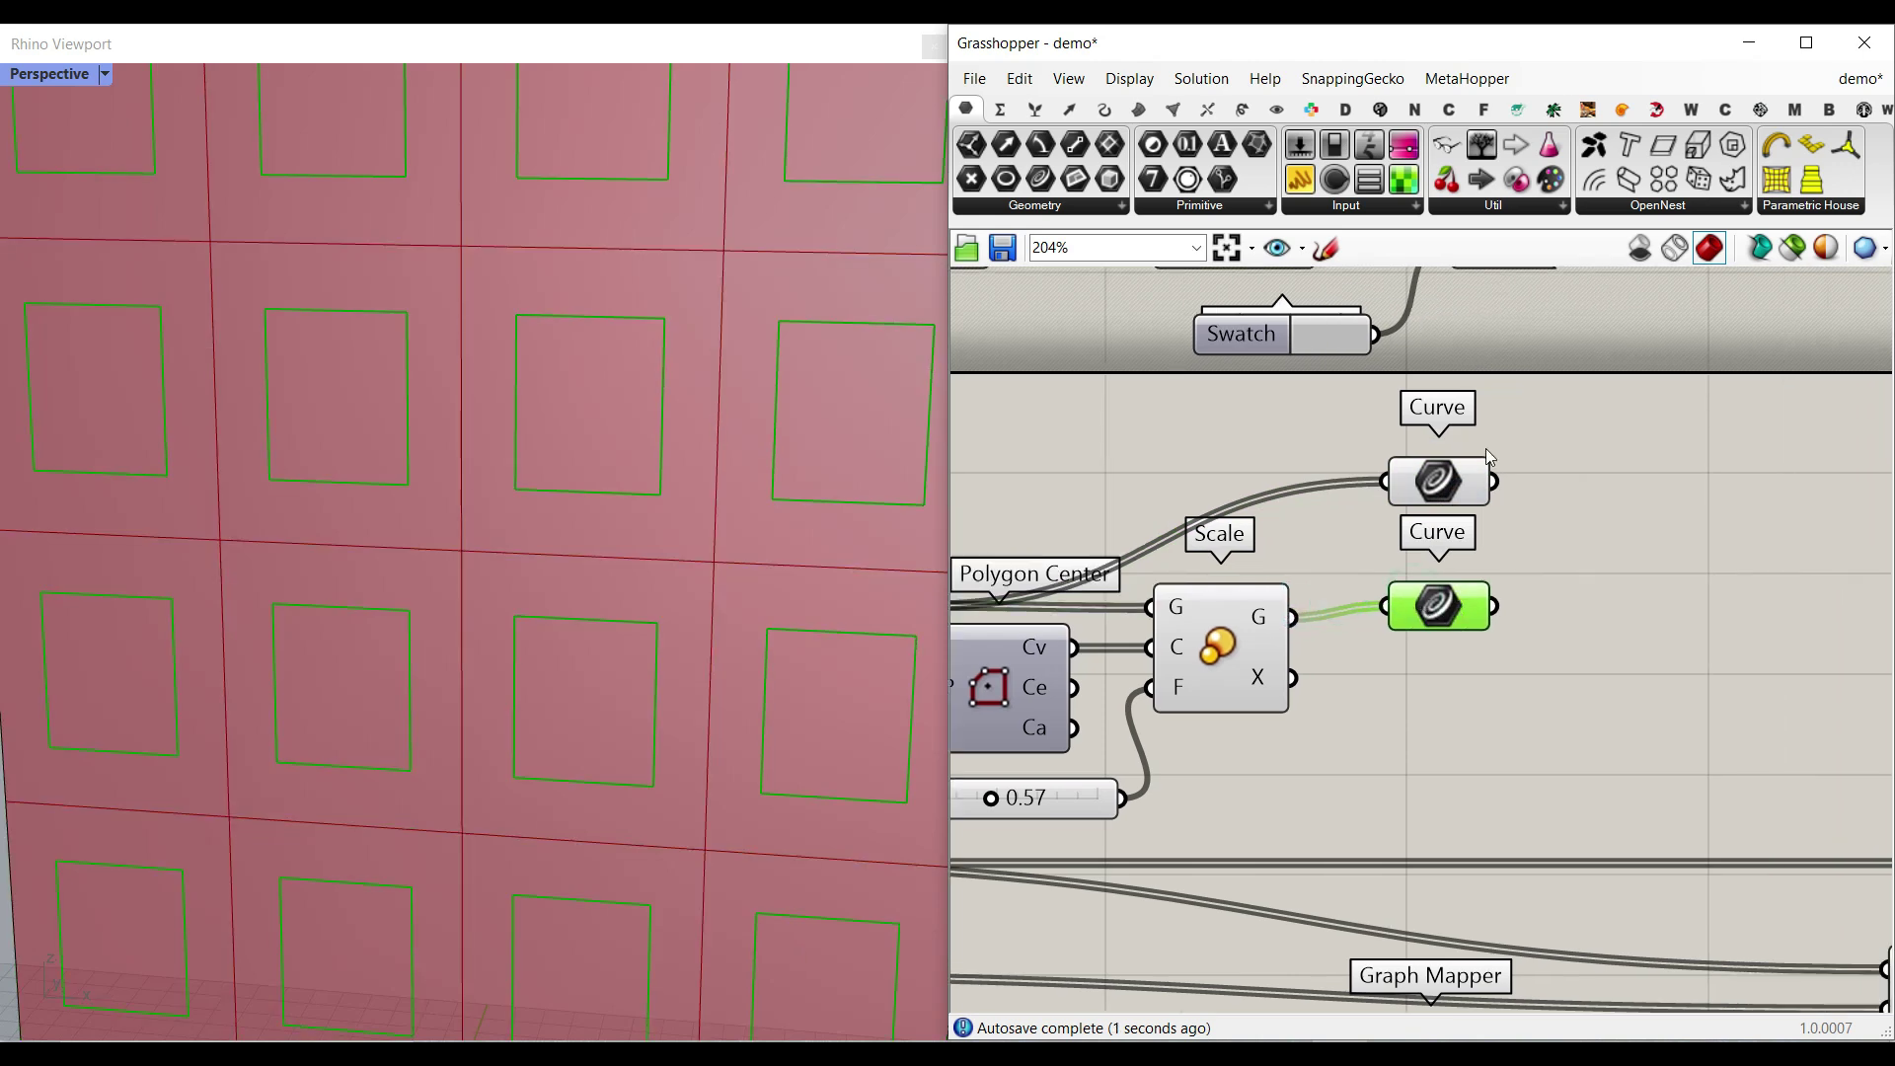
- Add a Discontinuity component, connect the Curve parameter holding the original cells to it and align it with that parameter
left_click(1466, 472)
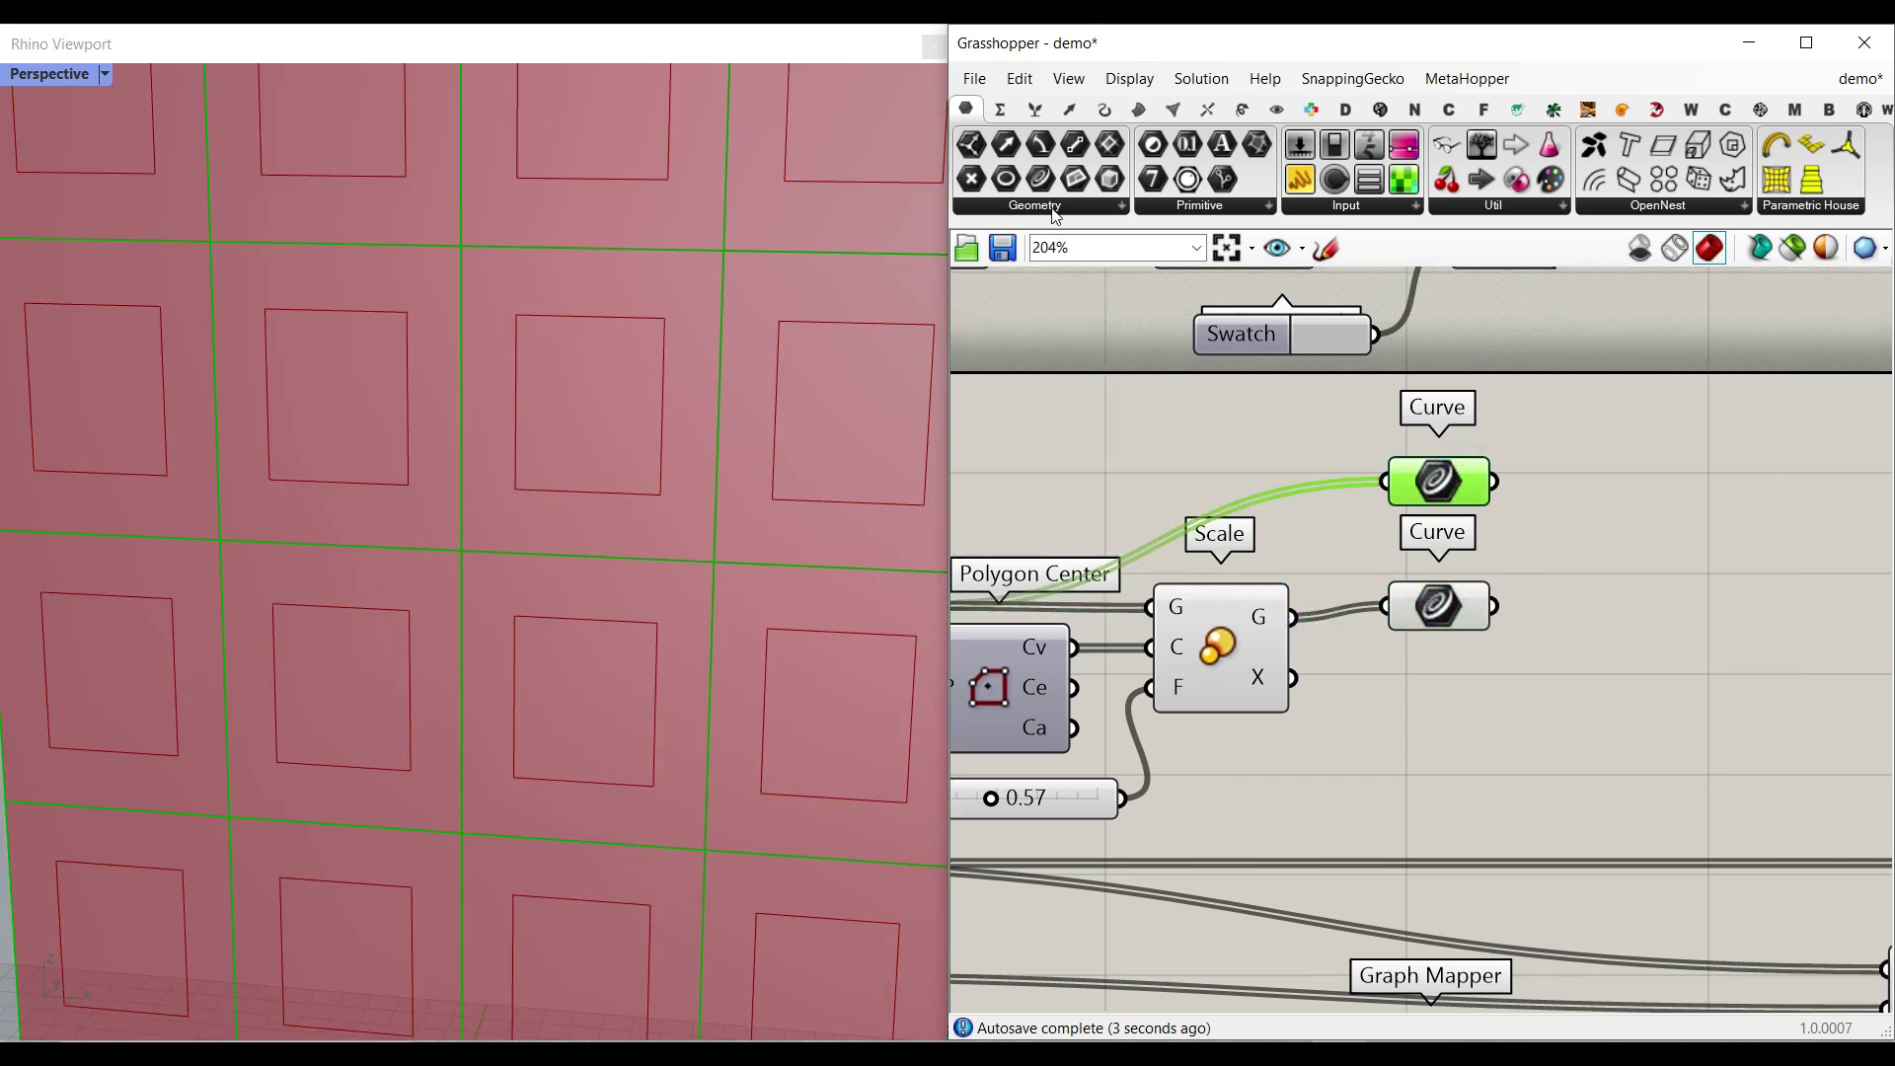
left_click(1104, 109)
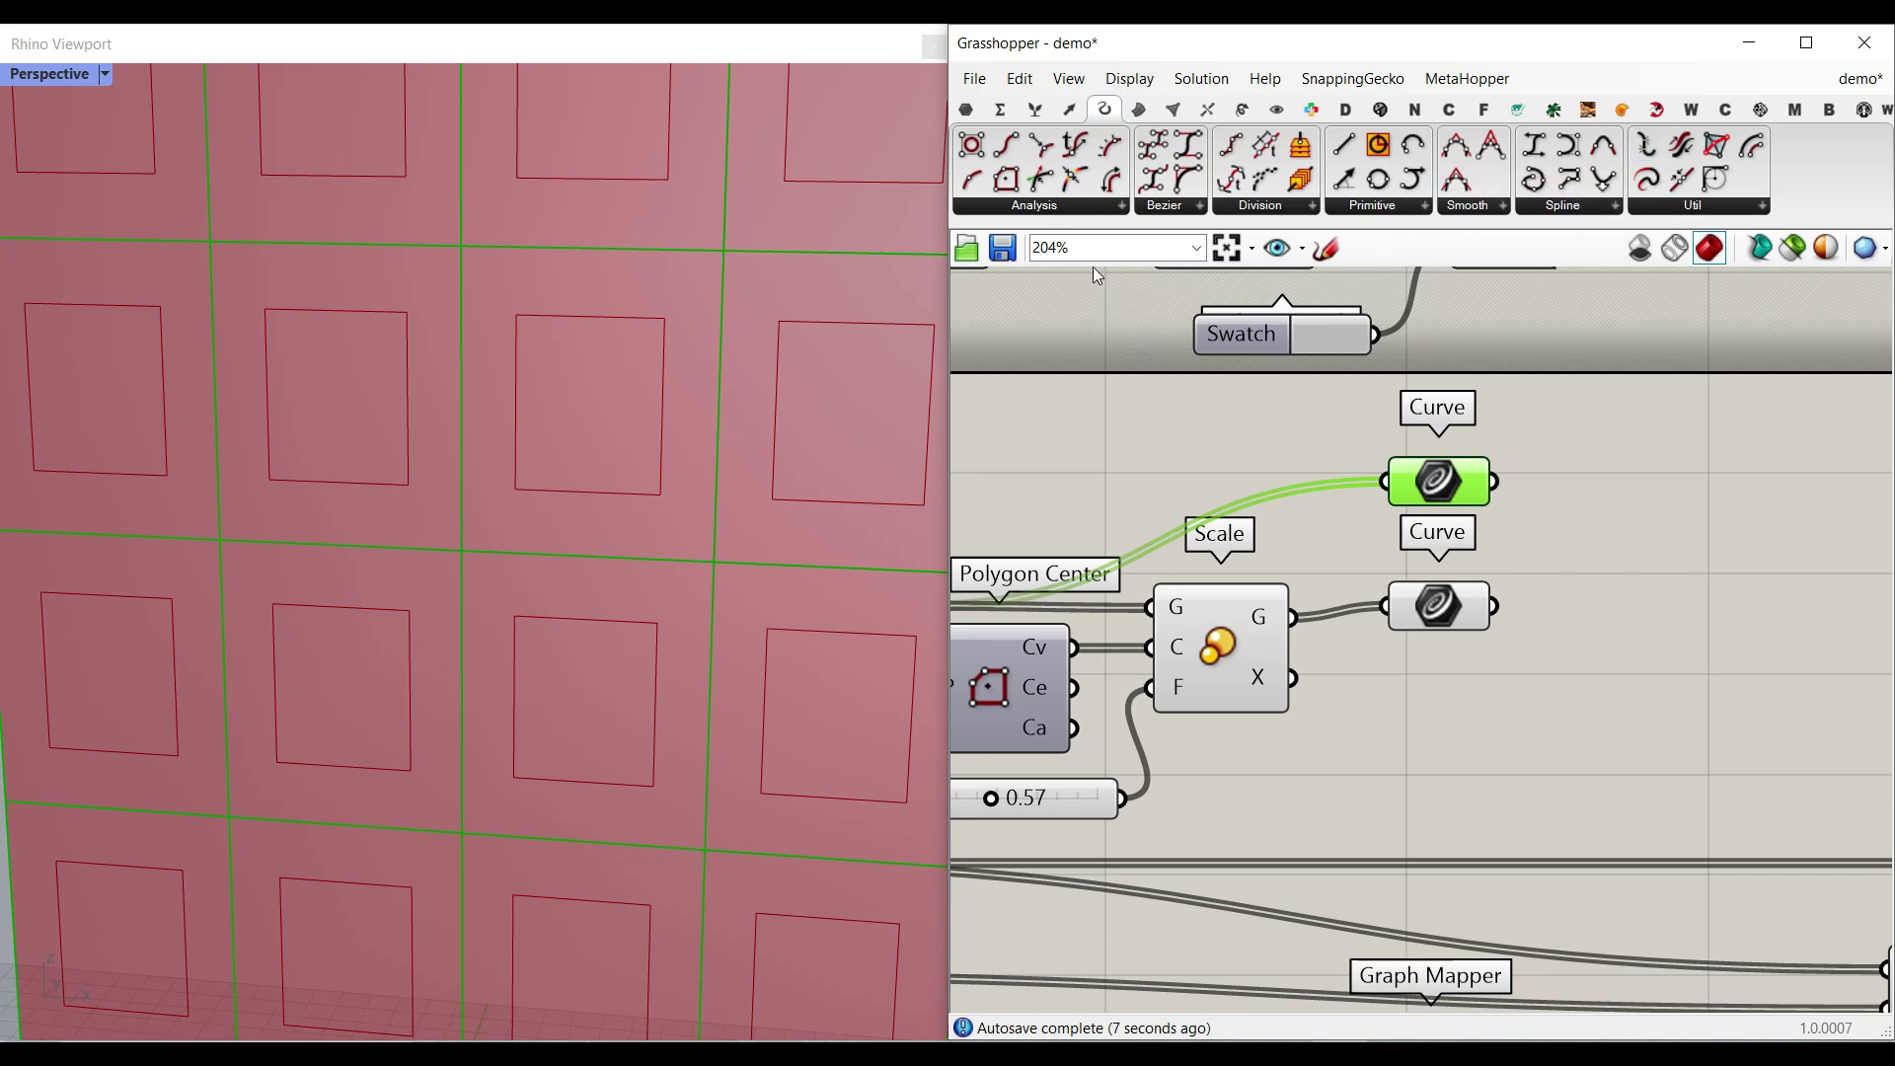
left_click_drag(1038, 186, 1646, 485)
left_click_drag(1492, 482, 1579, 464)
right_click_drag(1593, 484, 1469, 475)
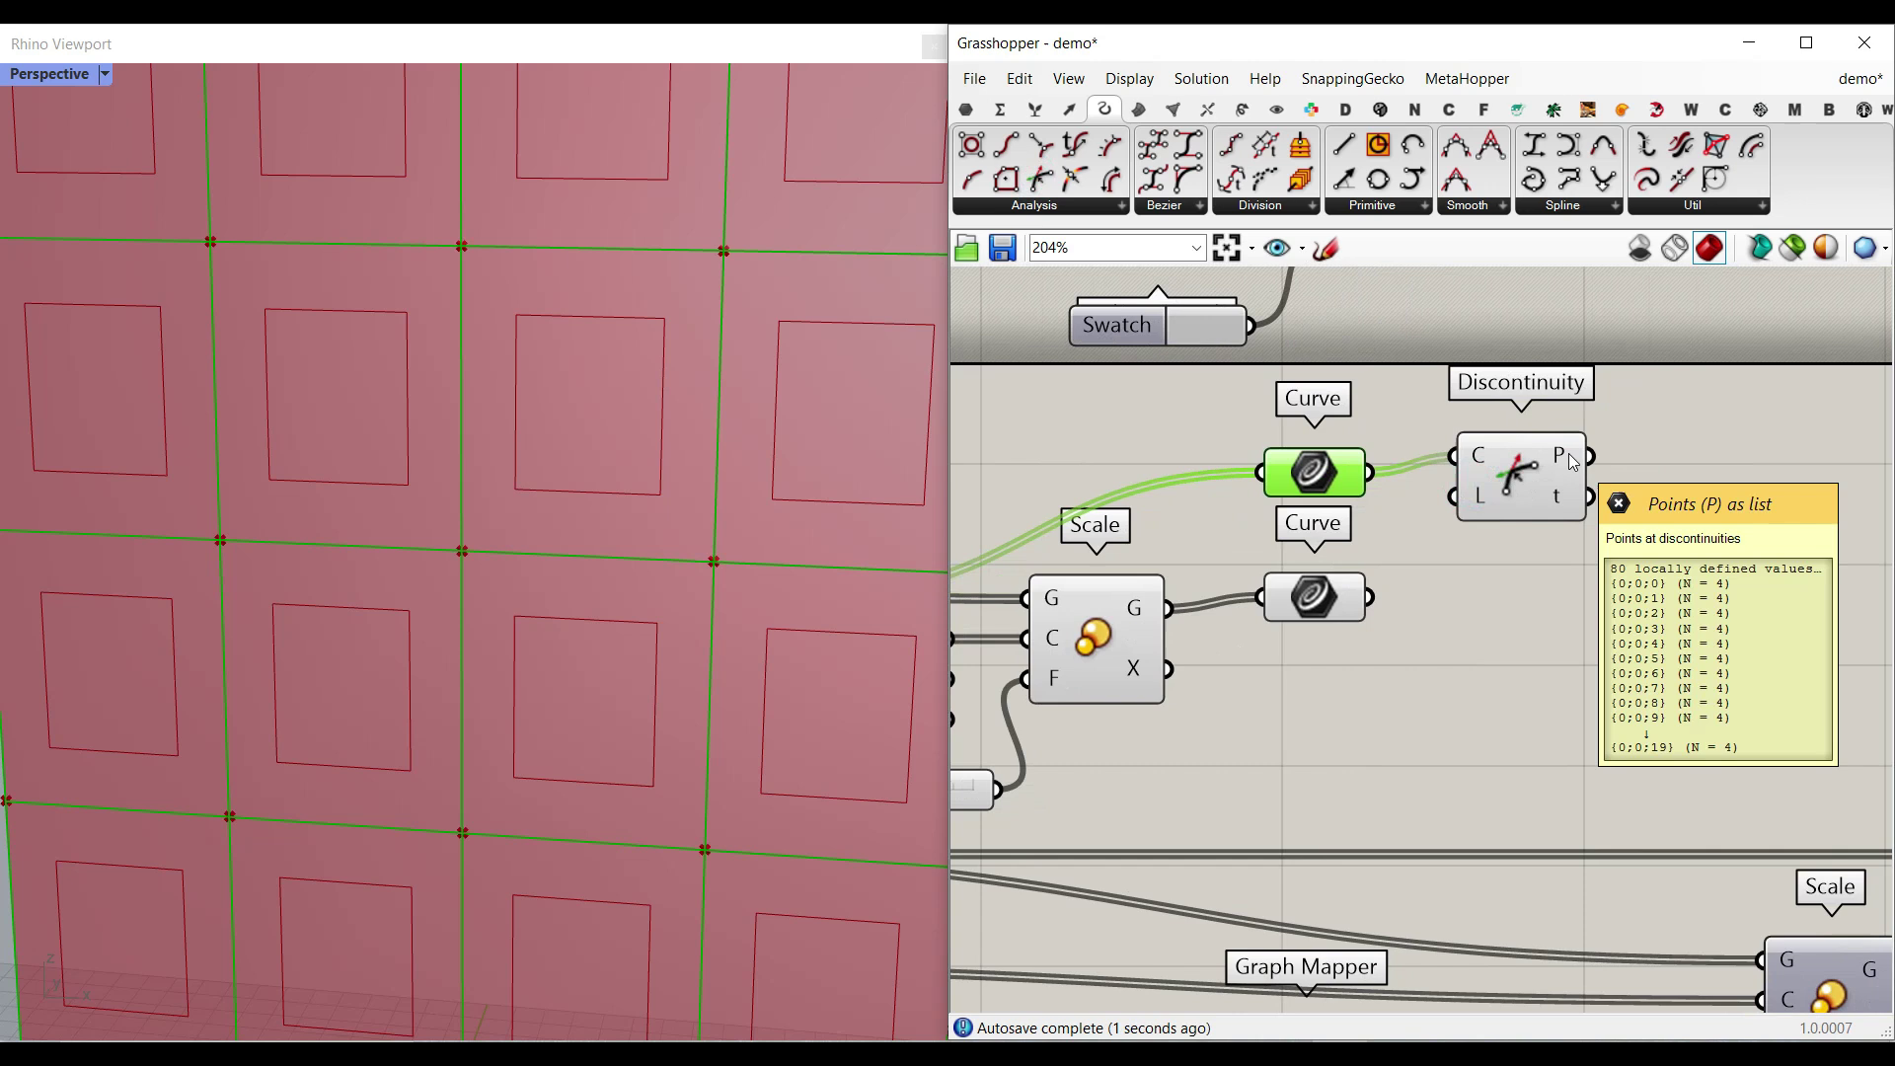
left_click_drag(1528, 473, 1516, 489)
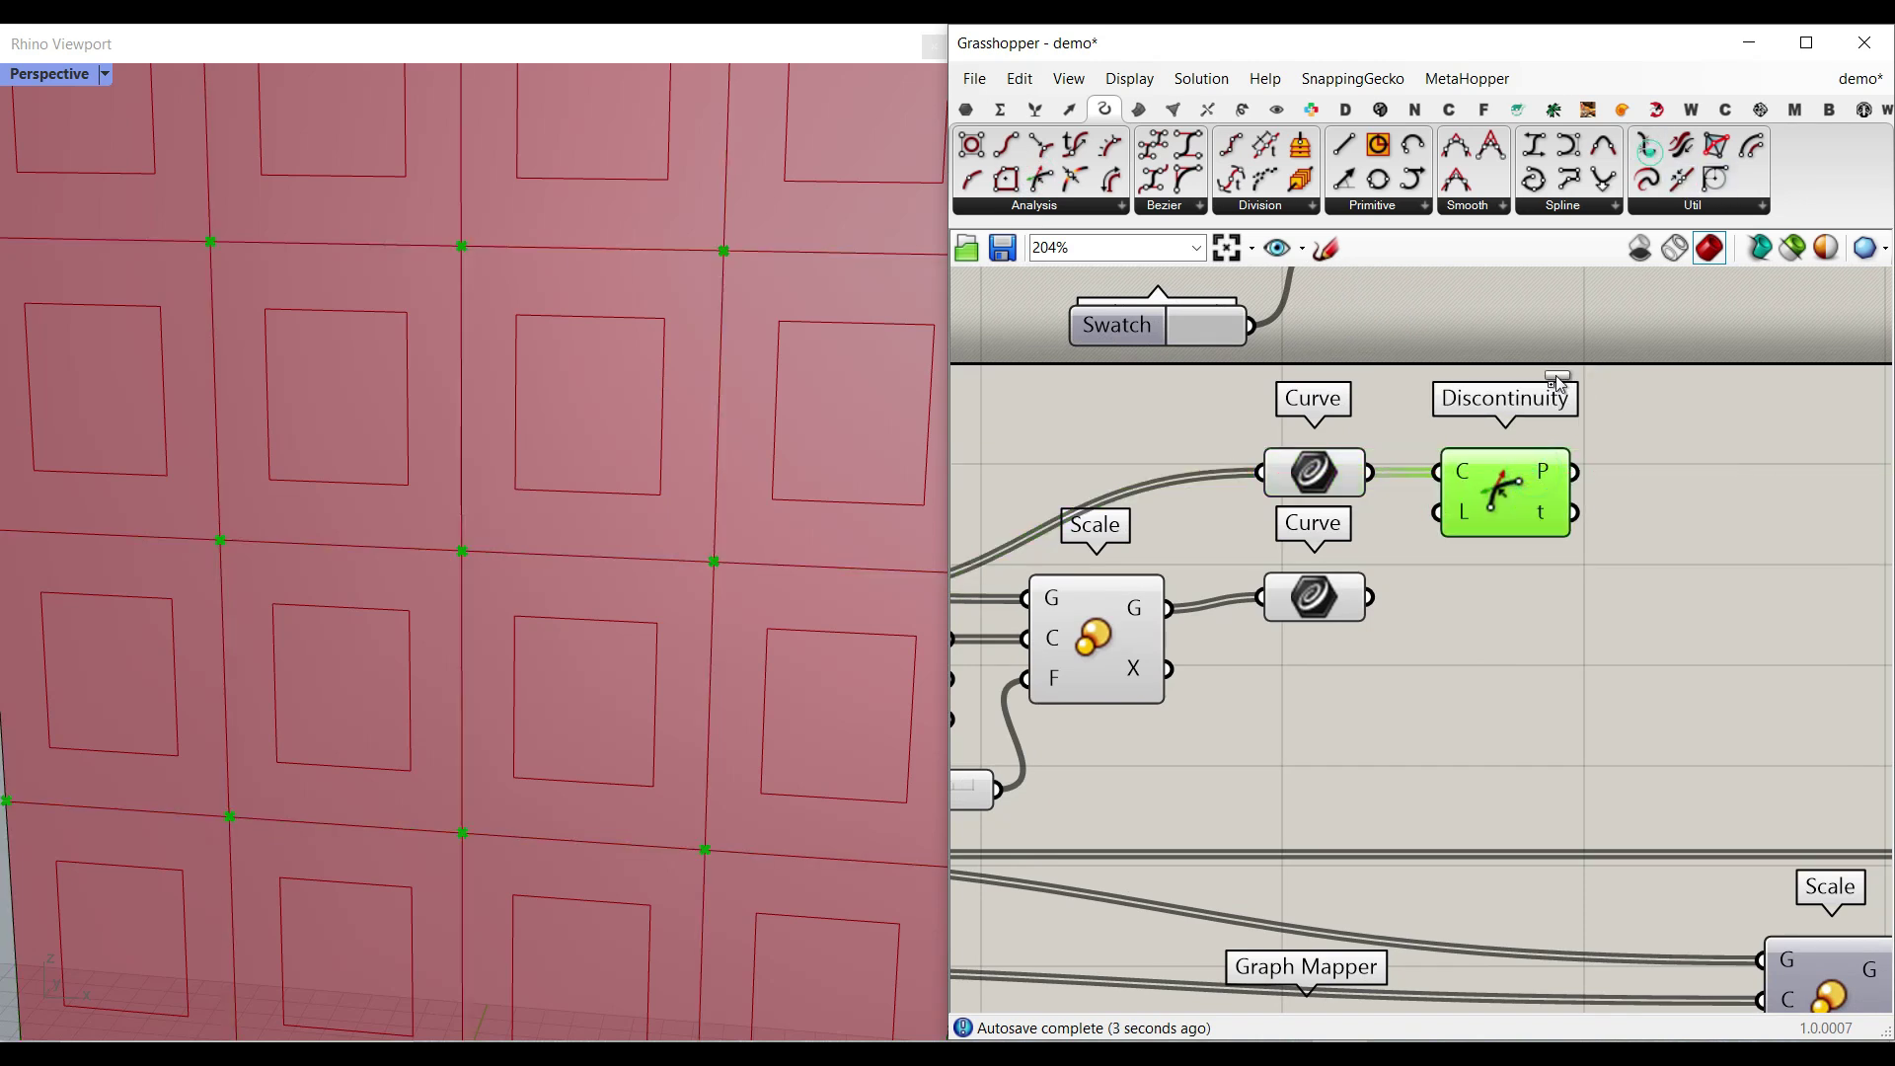
left_click_drag(1366, 478, 1484, 355)
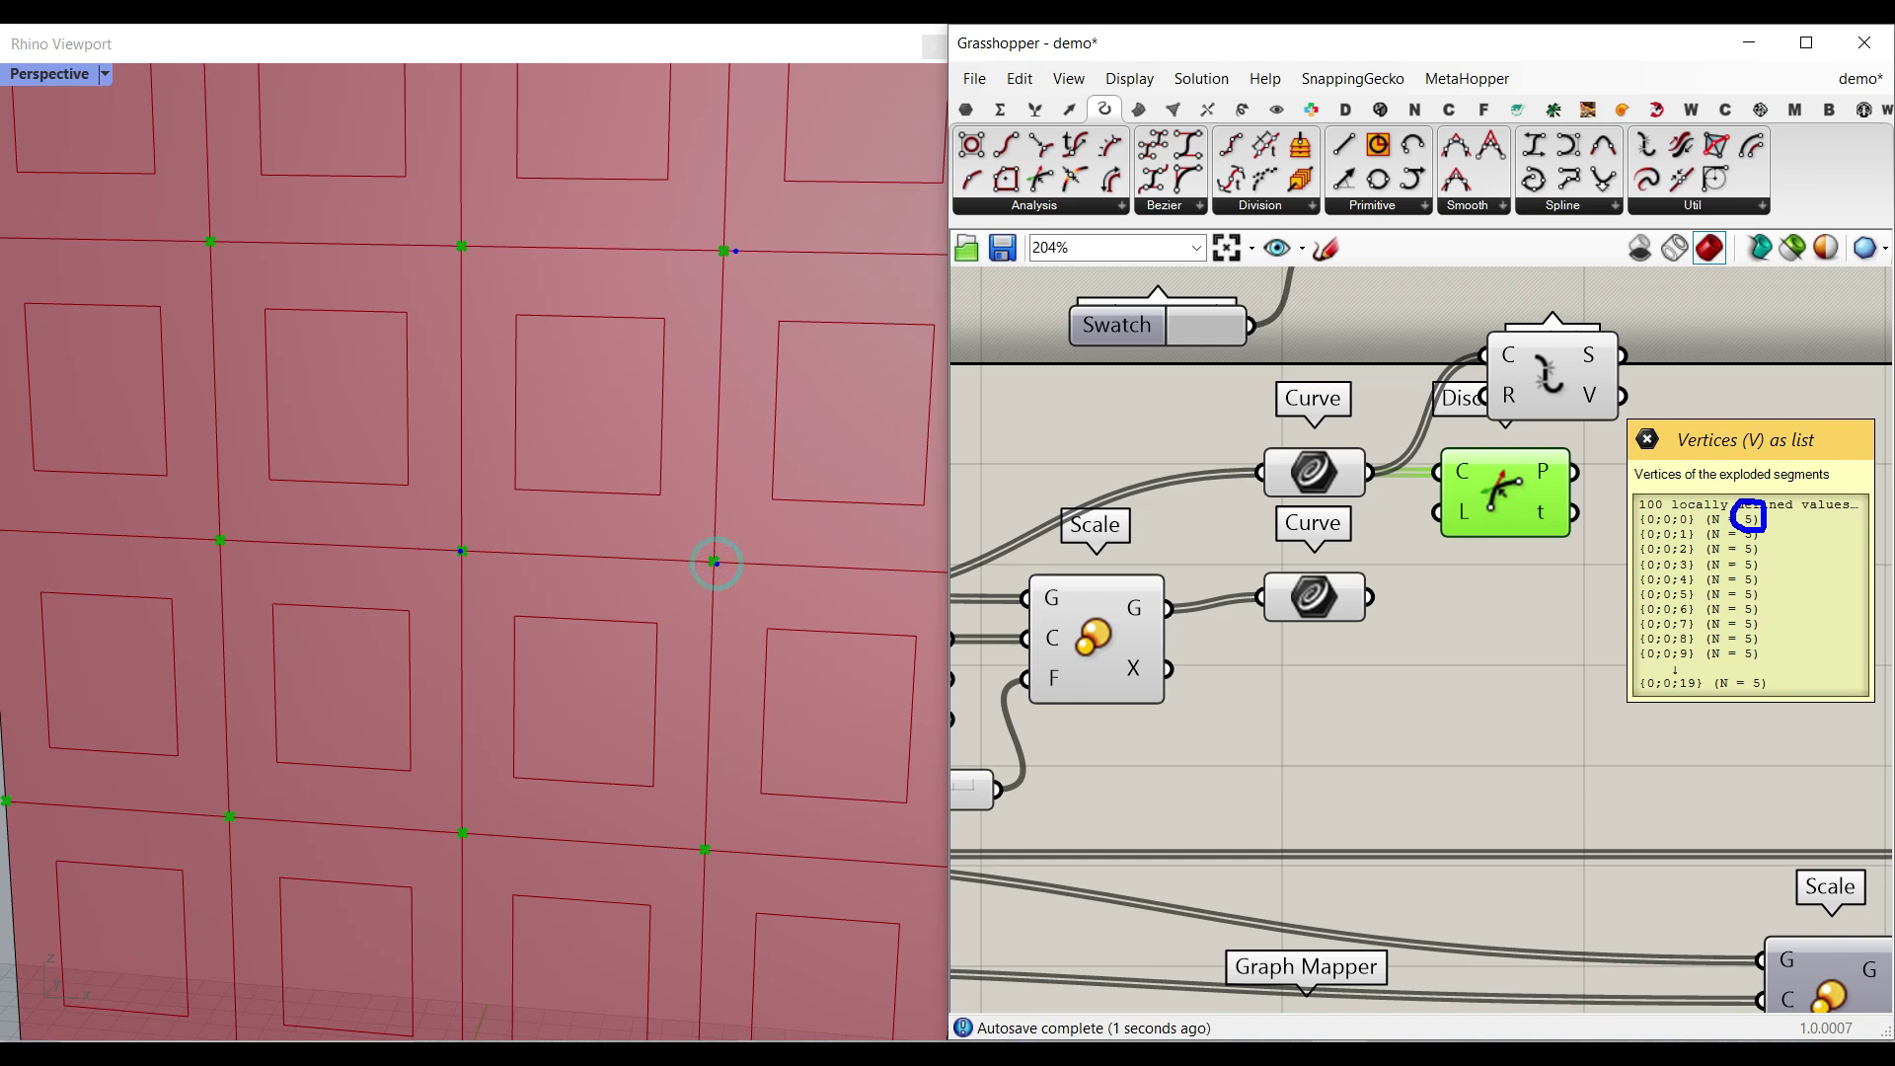
left_click(460, 246)
key("Escape")
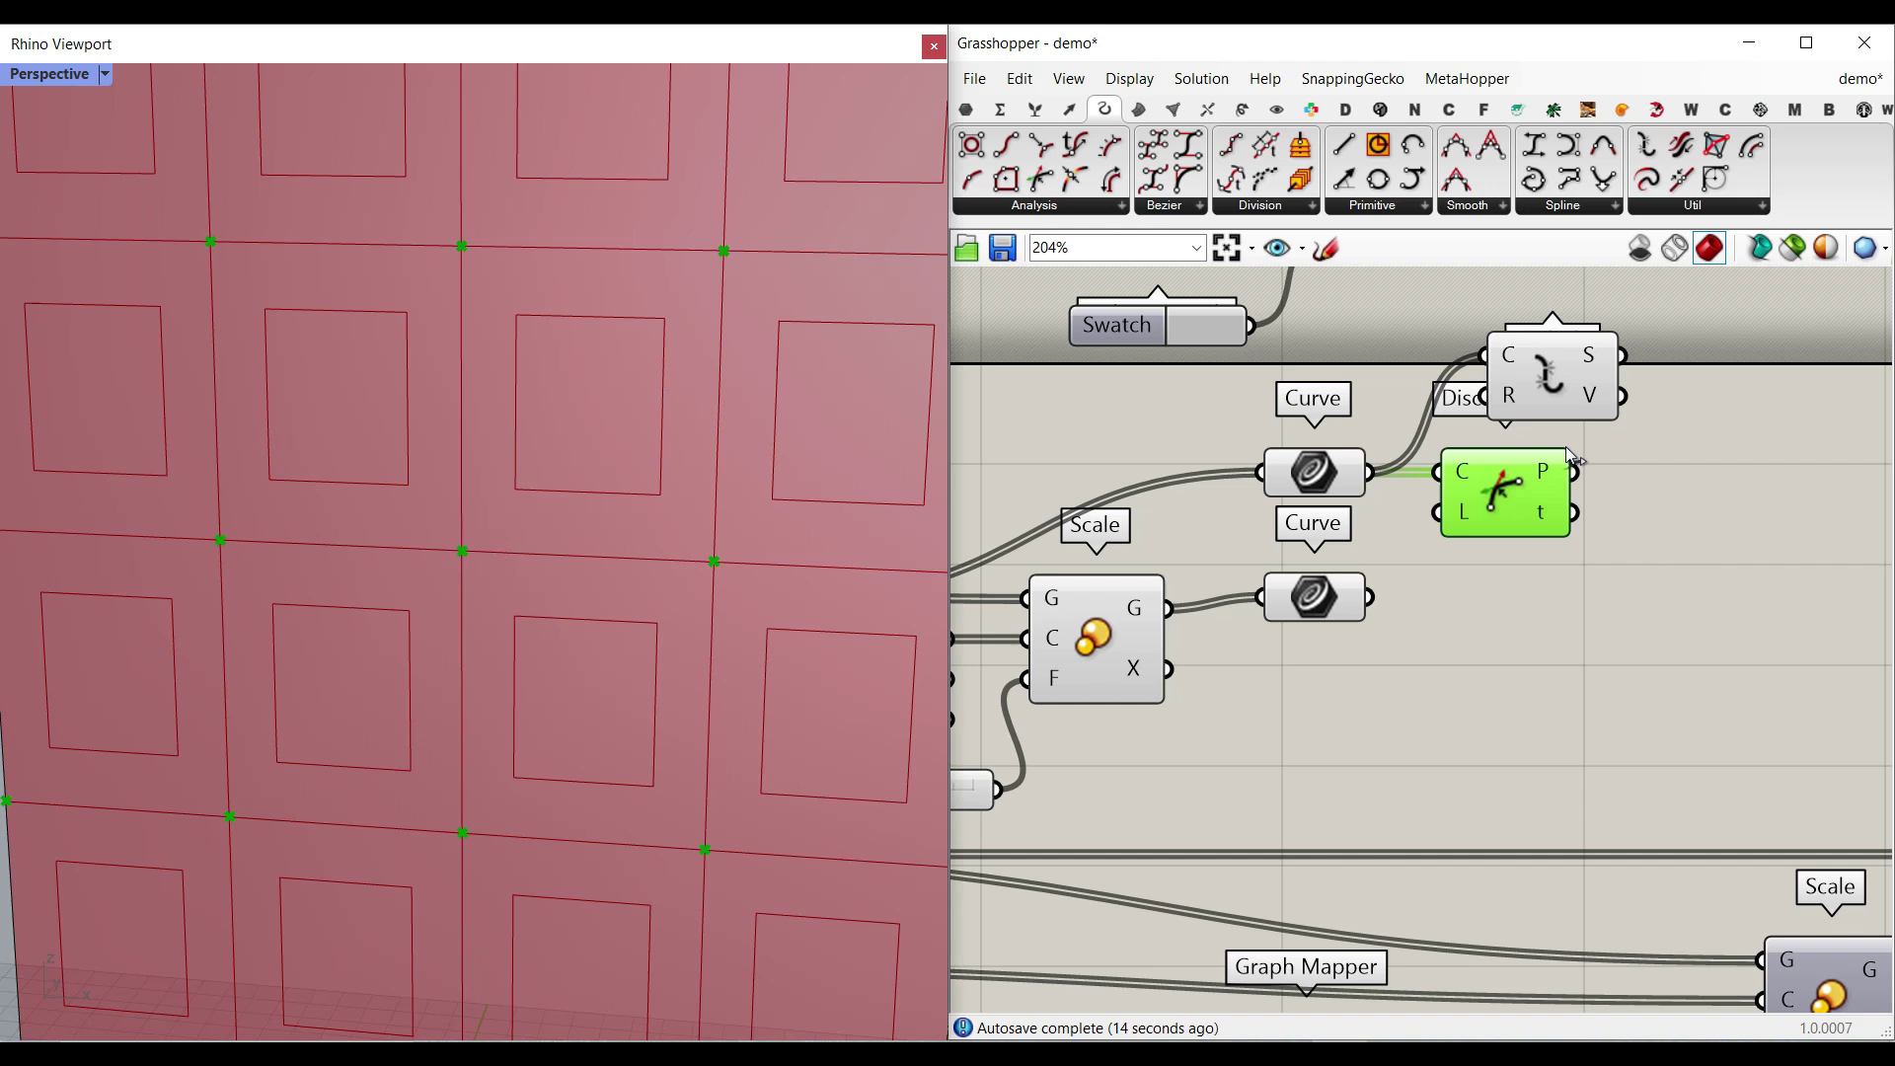
left_click(1542, 389)
key("Delete")
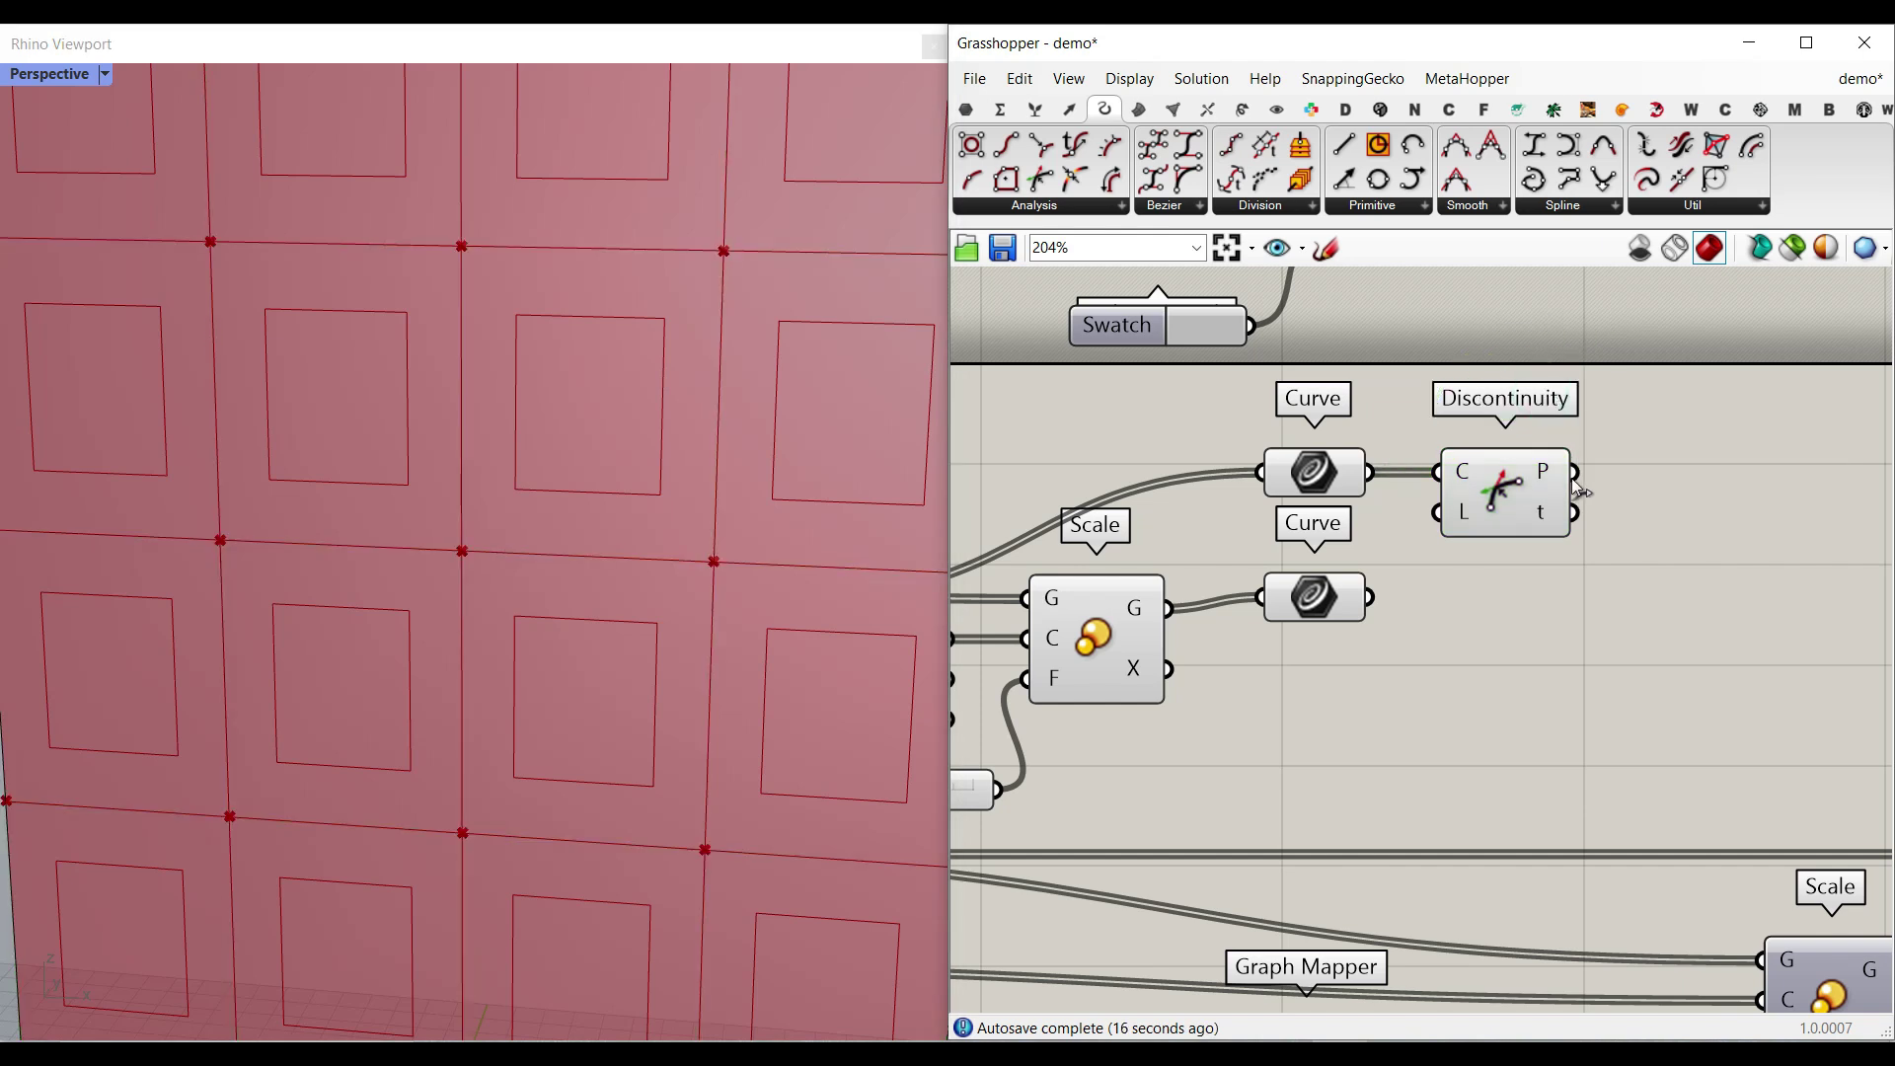
- Duplicate the Discontinuity component below the original and feed it with the scaled cell curves
mouse_move(1545, 478)
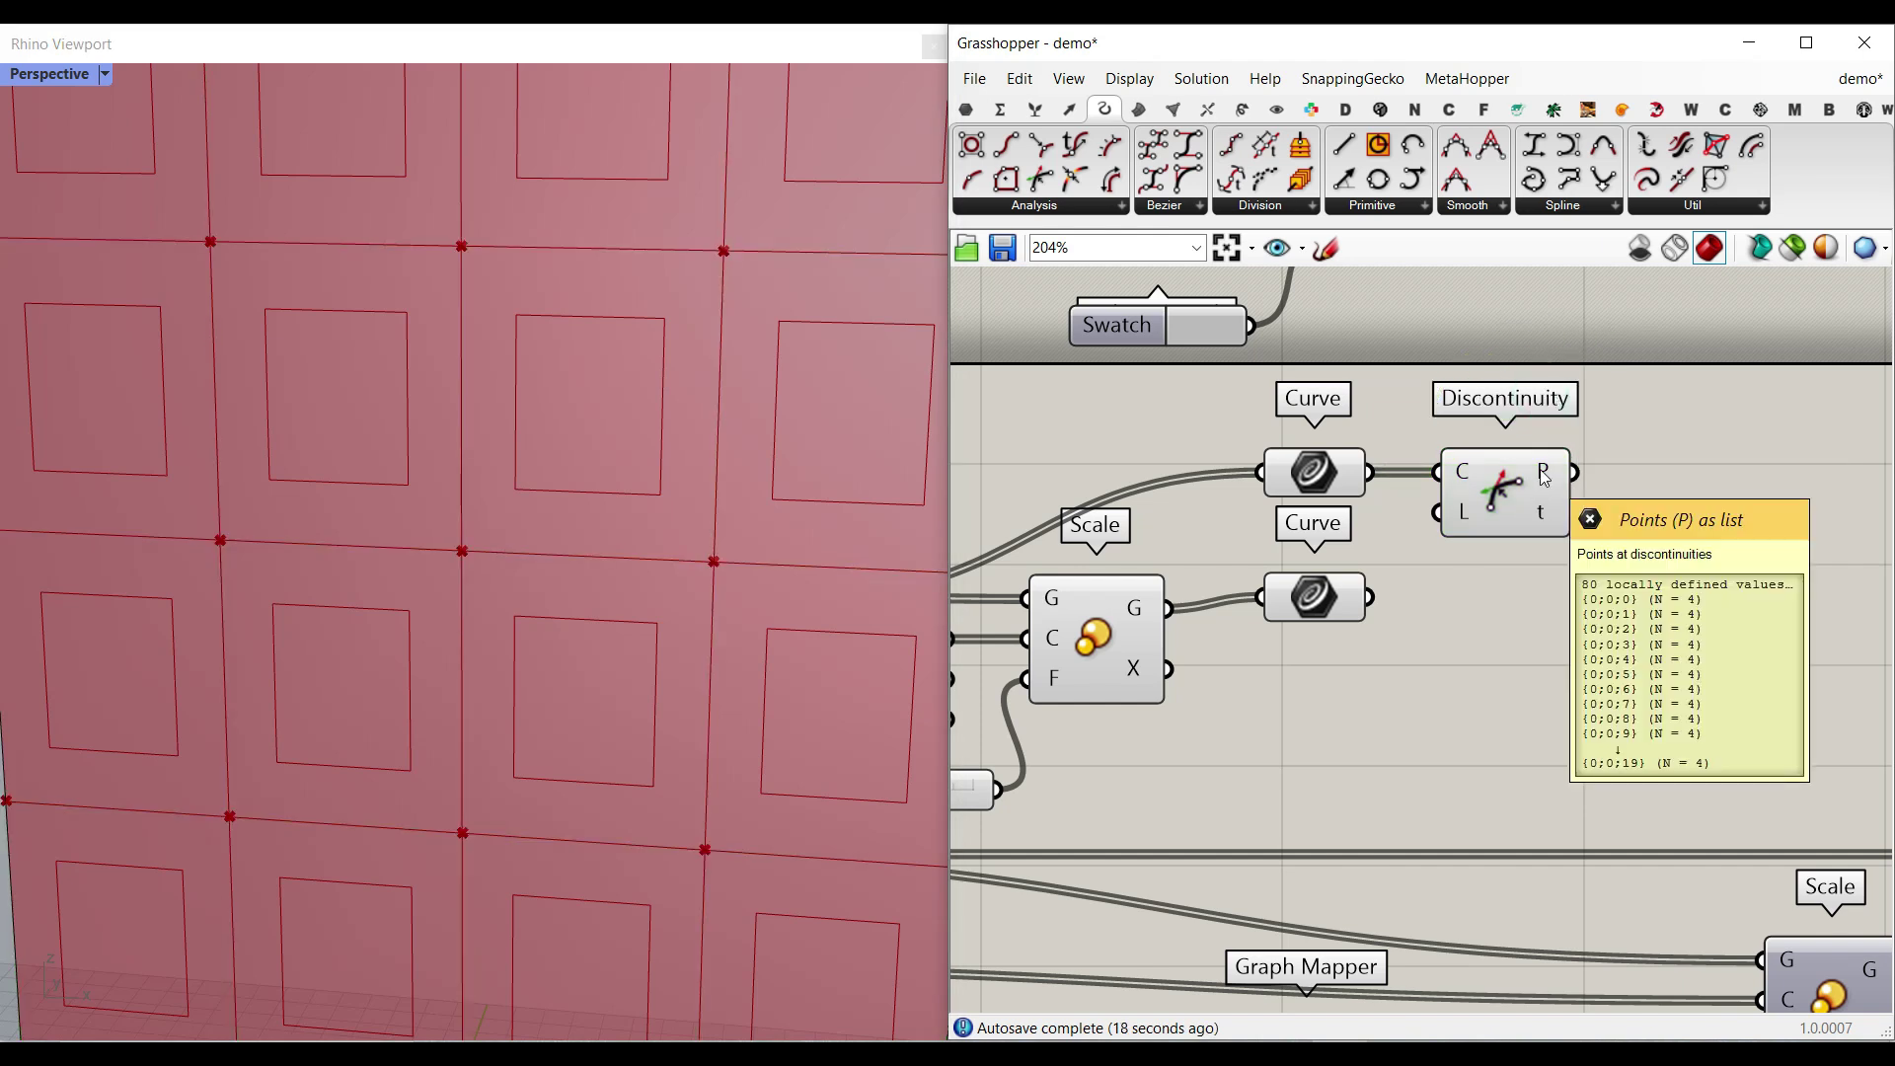
left_click(1525, 486)
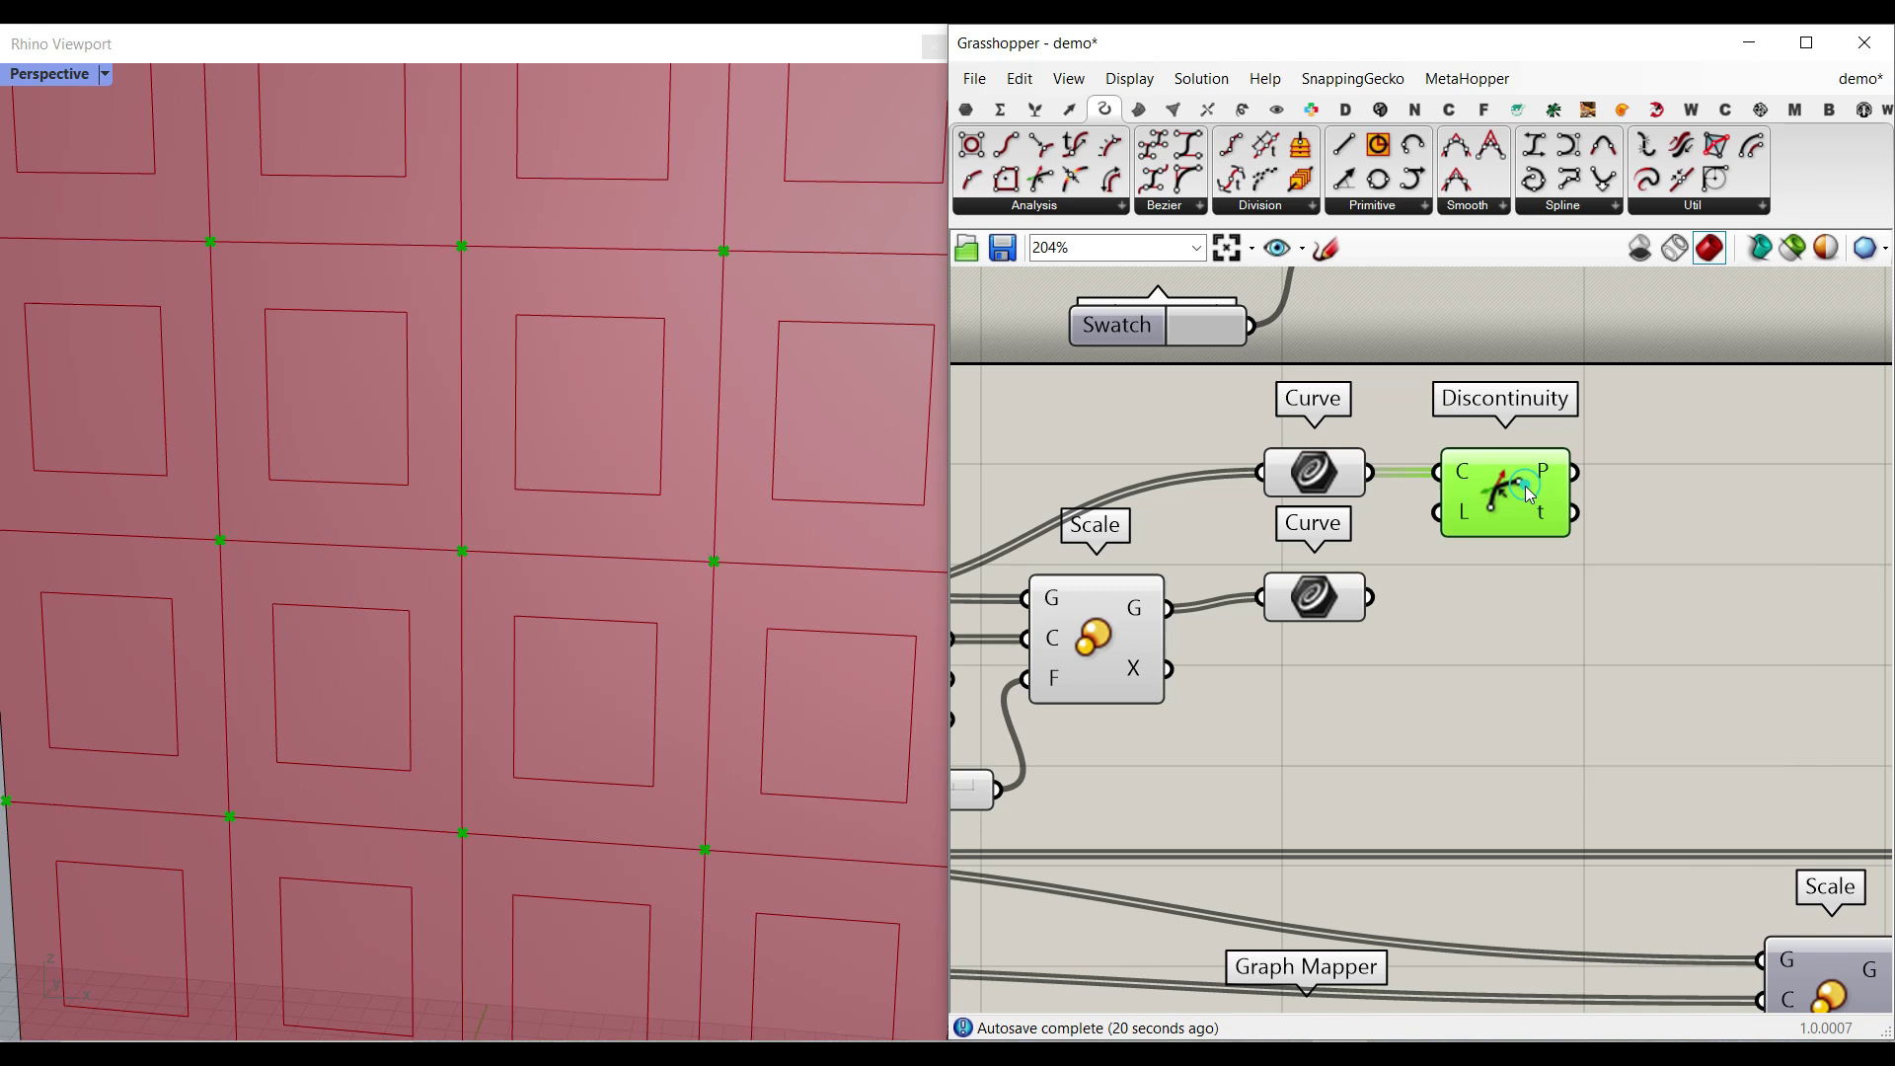
key("ctrl+c")
key("ctrl+v")
left_click_drag(1517, 516, 1508, 606)
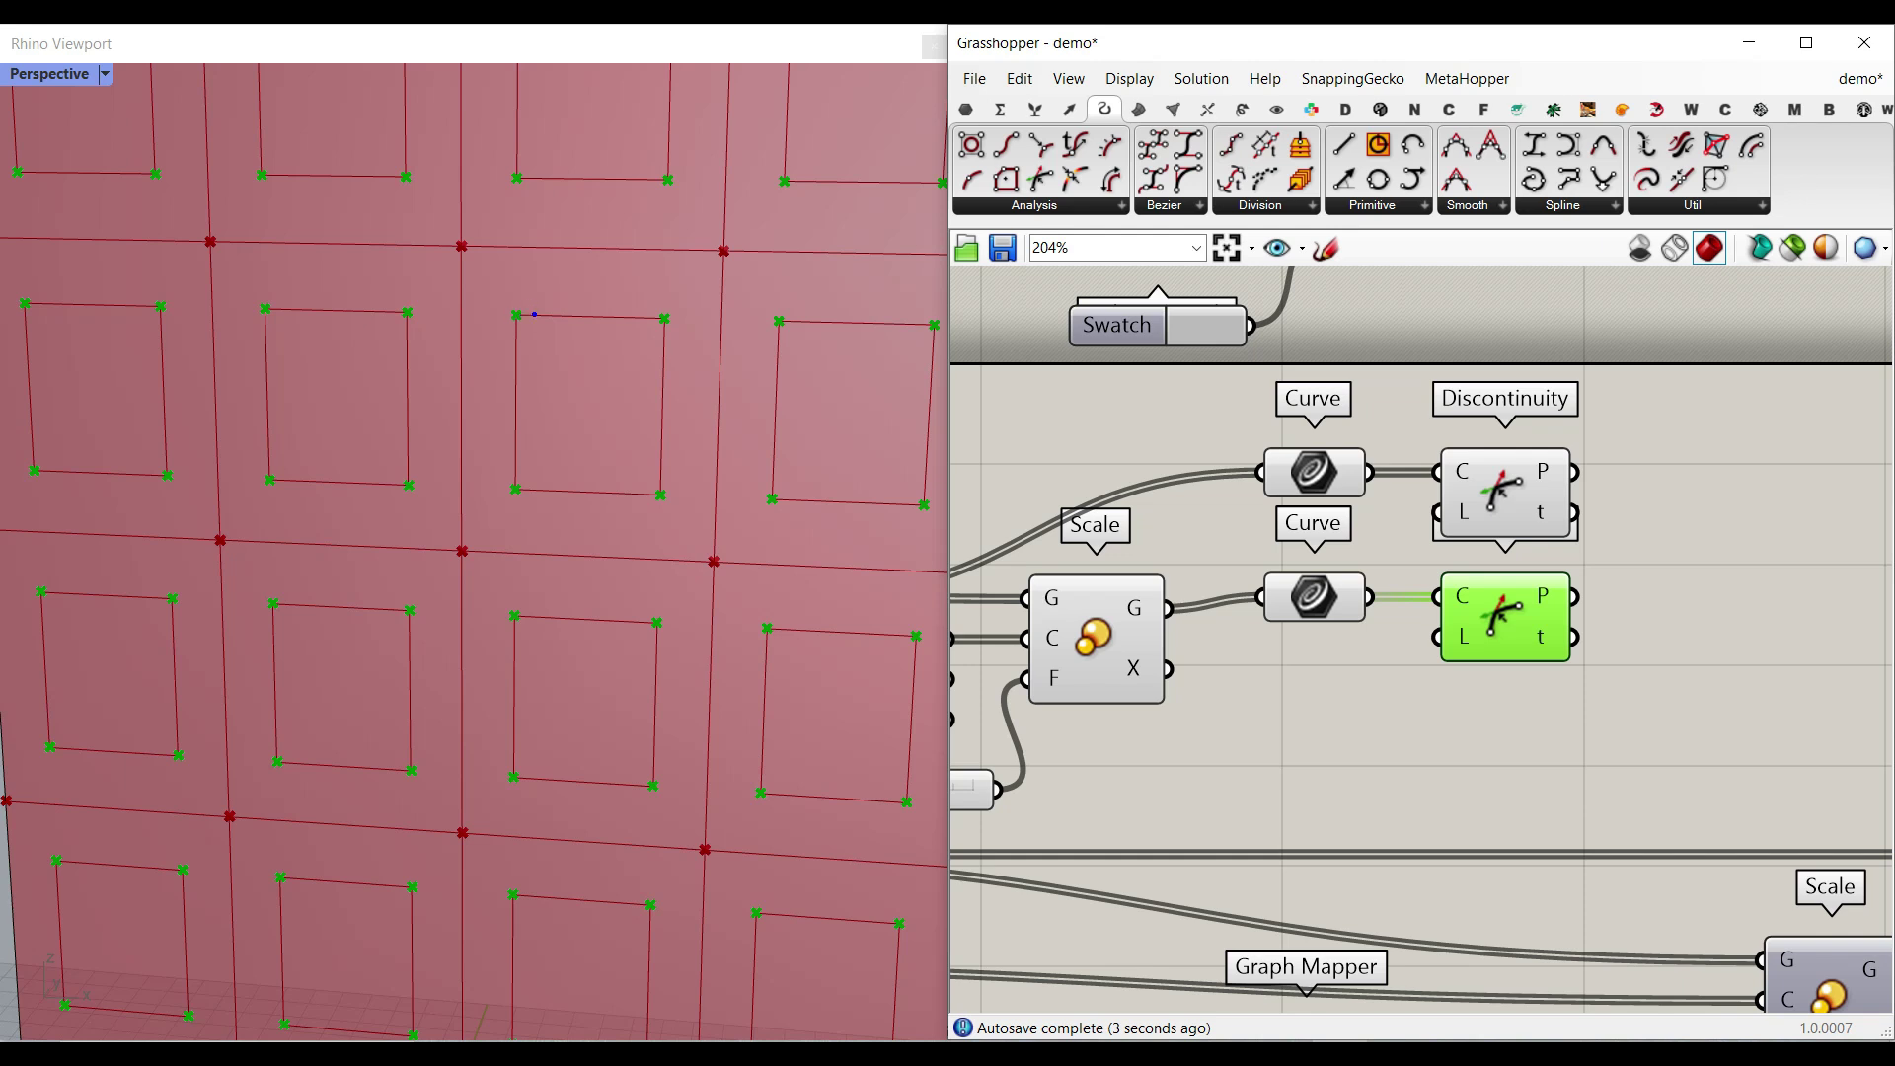
left_click(679, 314)
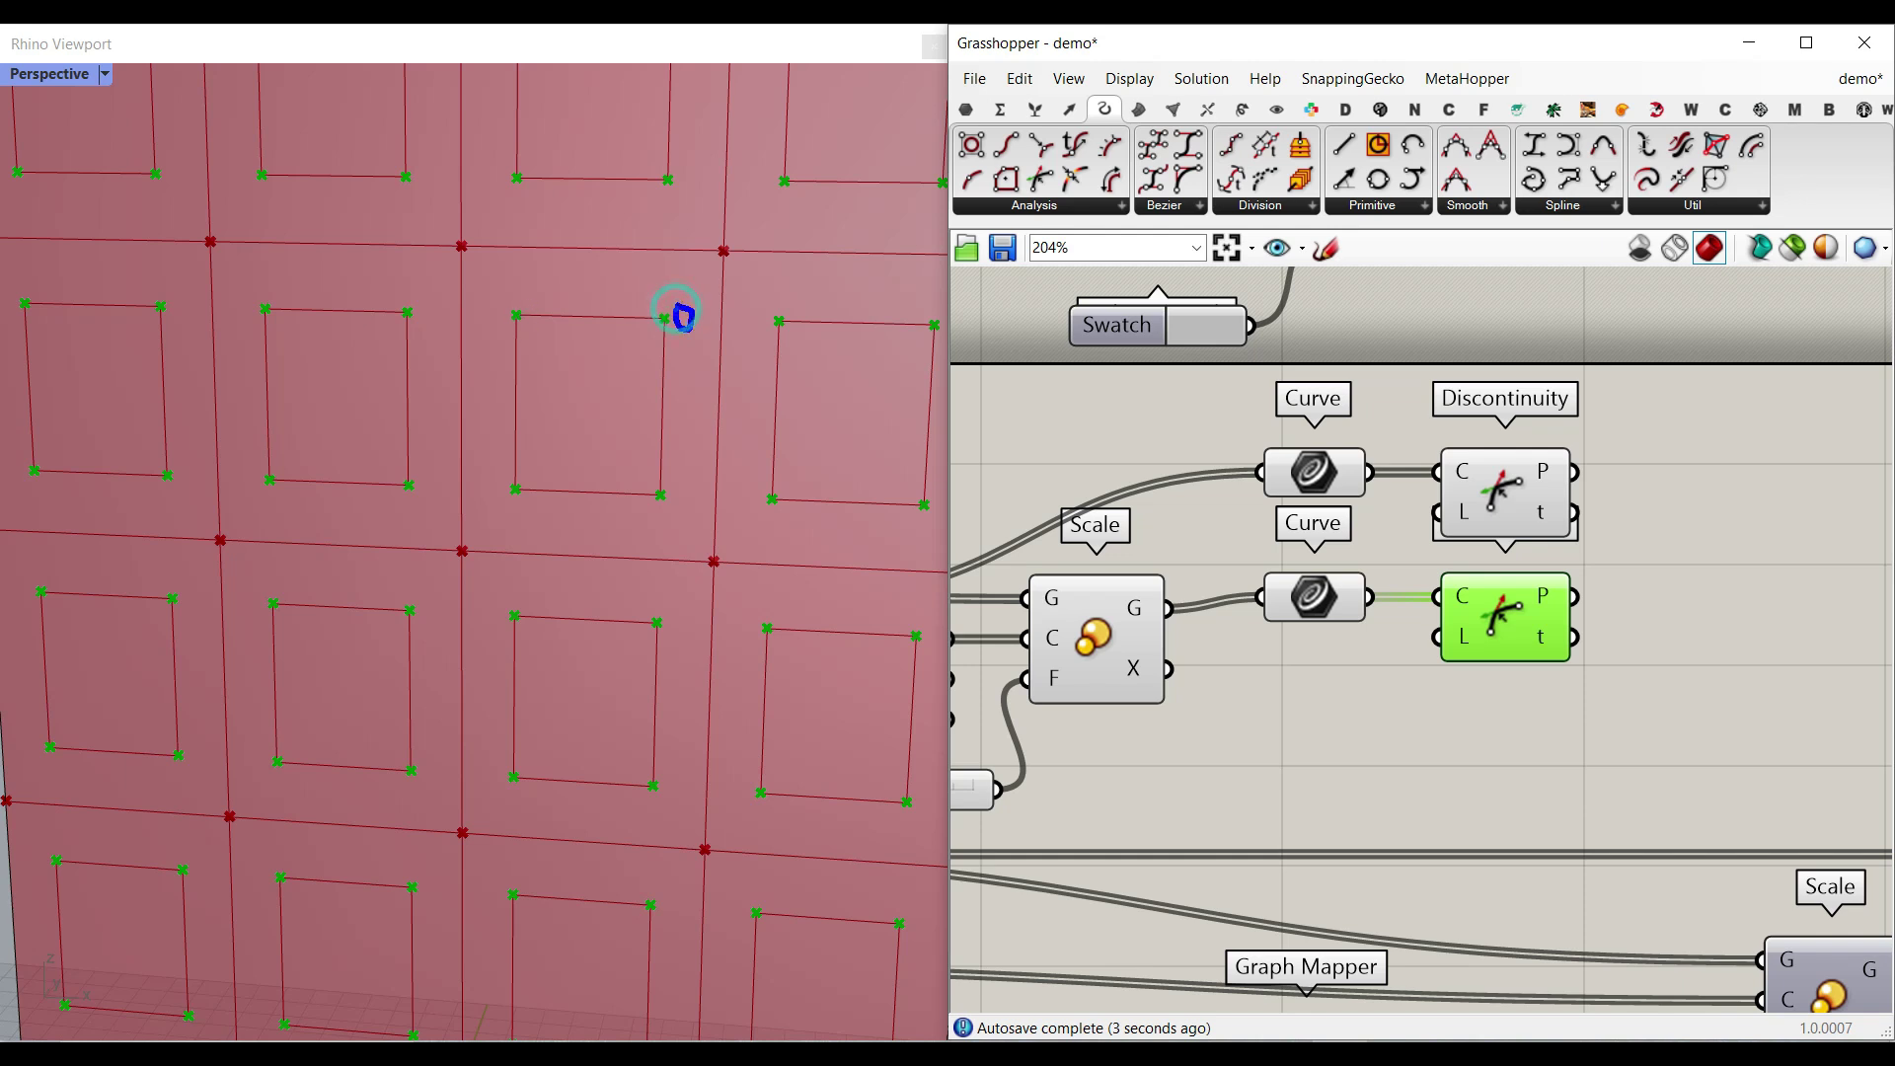
left_click_drag(506, 302, 510, 326)
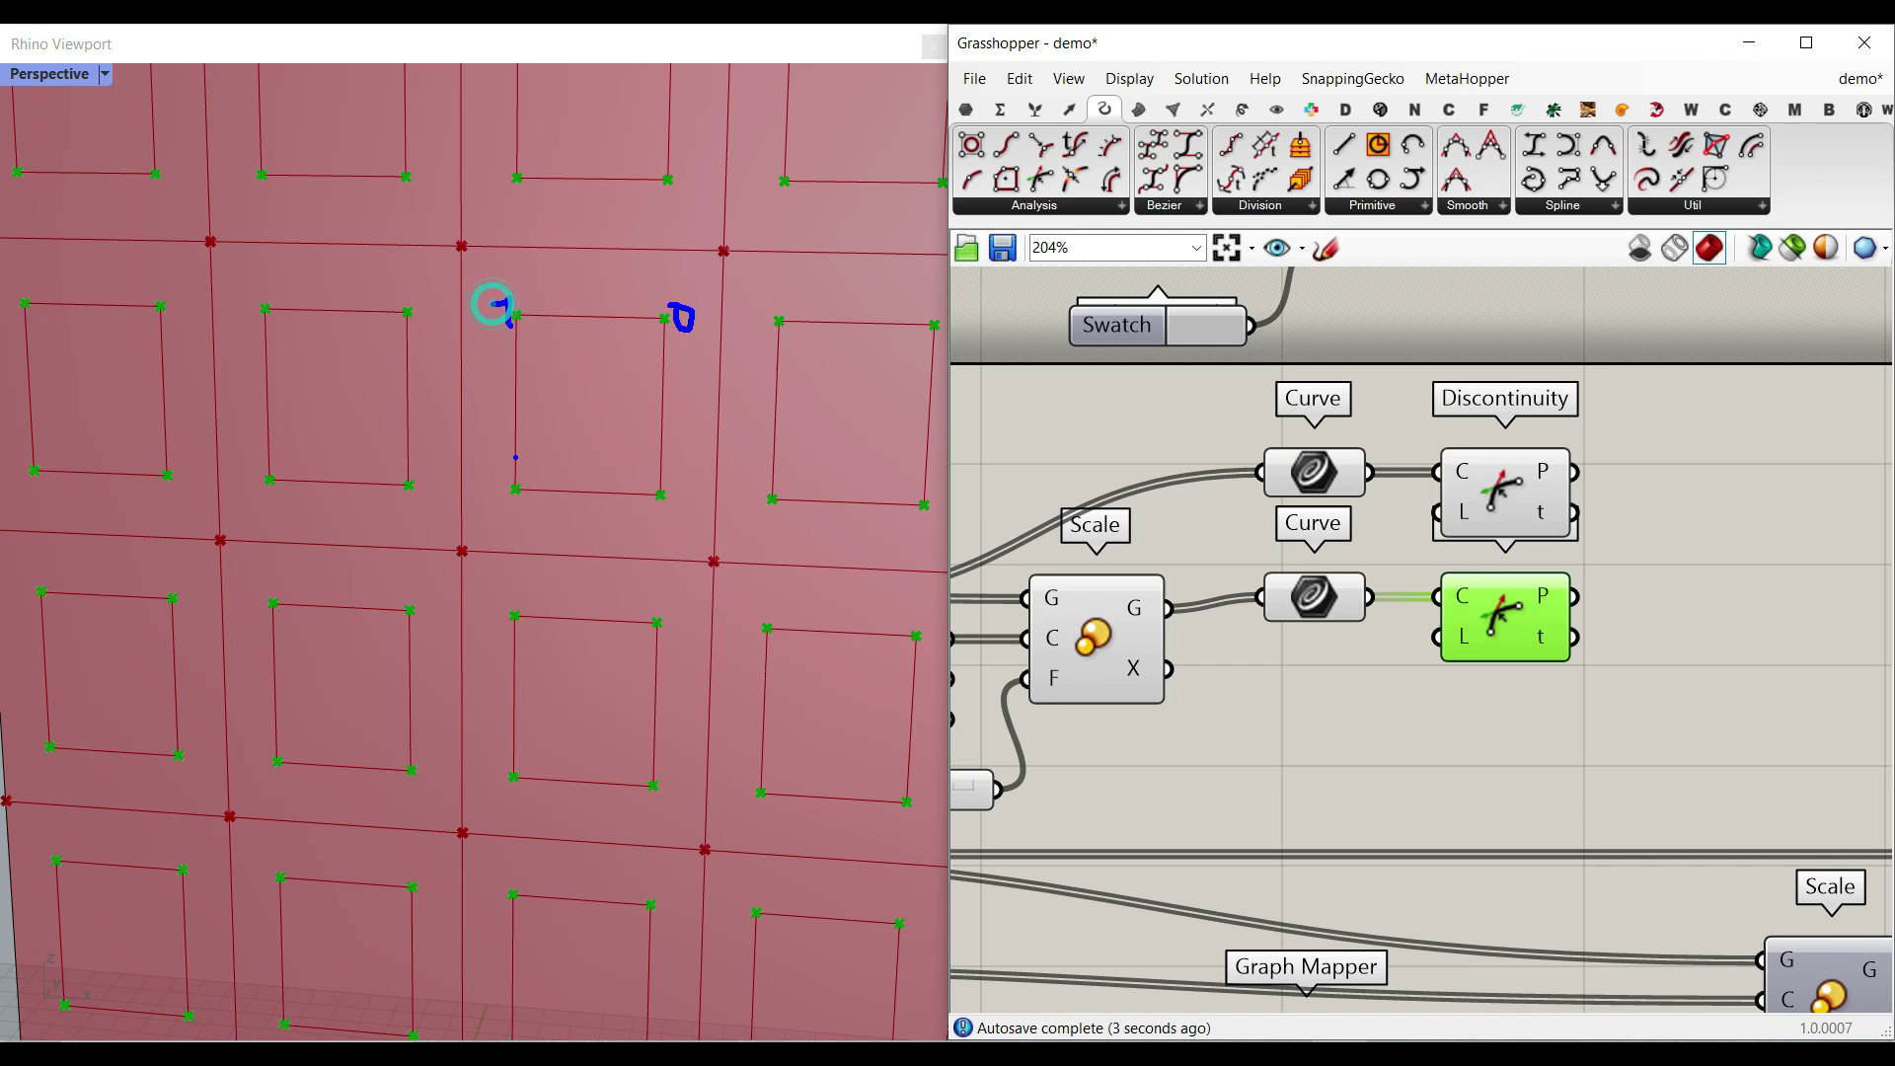
mouse_move(475, 473)
left_mouse_down()
mouse_move(500, 463)
mouse_move(514, 487)
left_mouse_up()
mouse_move(661, 467)
left_mouse_down()
mouse_move(680, 462)
mouse_move(661, 489)
left_mouse_up()
mouse_move(728, 237)
left_mouse_down()
mouse_move(709, 251)
mouse_move(726, 238)
left_mouse_up()
left_click_drag(464, 232, 481, 254)
left_click_drag(451, 534, 484, 563)
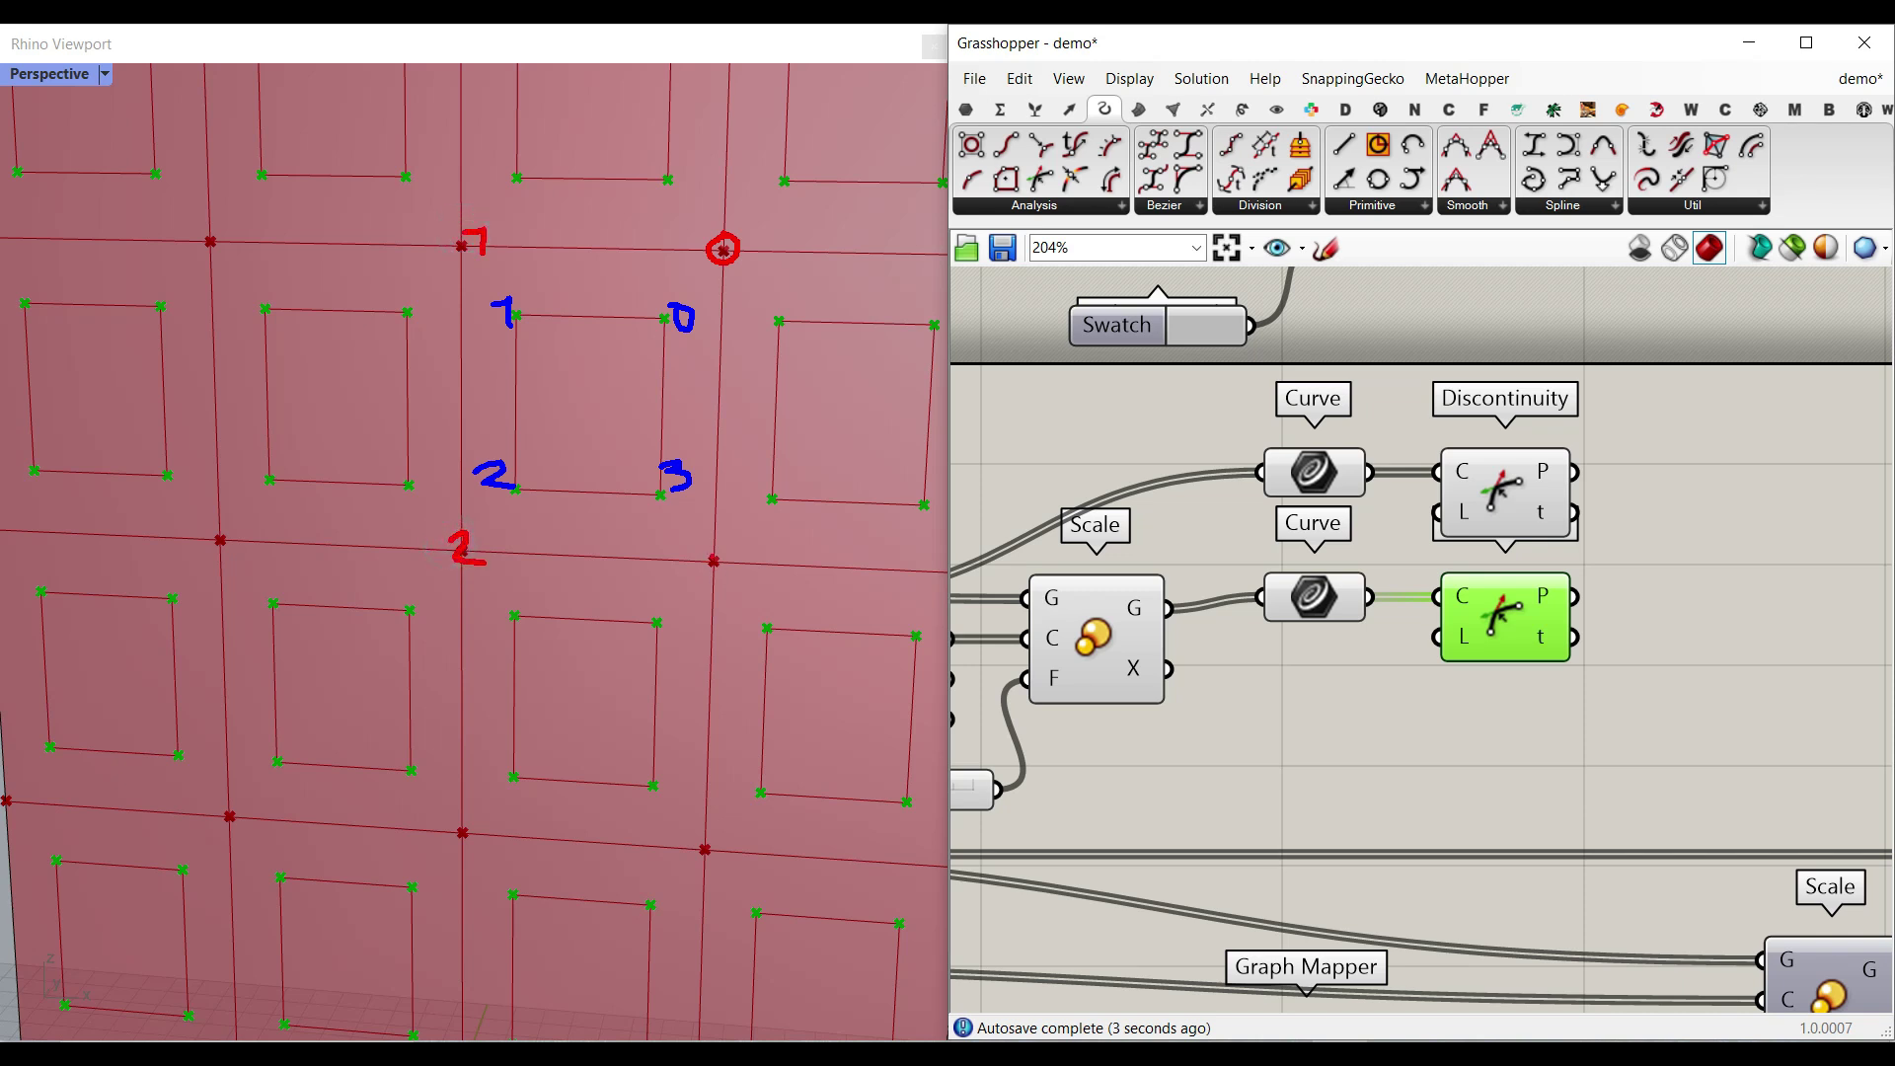
- Annotate the outer cell's corner 3 and corner-order shift, outline the four rectangles around the inner cell, and clear the markup
mouse_move(710, 556)
left_mouse_down()
mouse_move(735, 575)
mouse_move(701, 592)
left_mouse_up()
left_click_drag(702, 237, 460, 204)
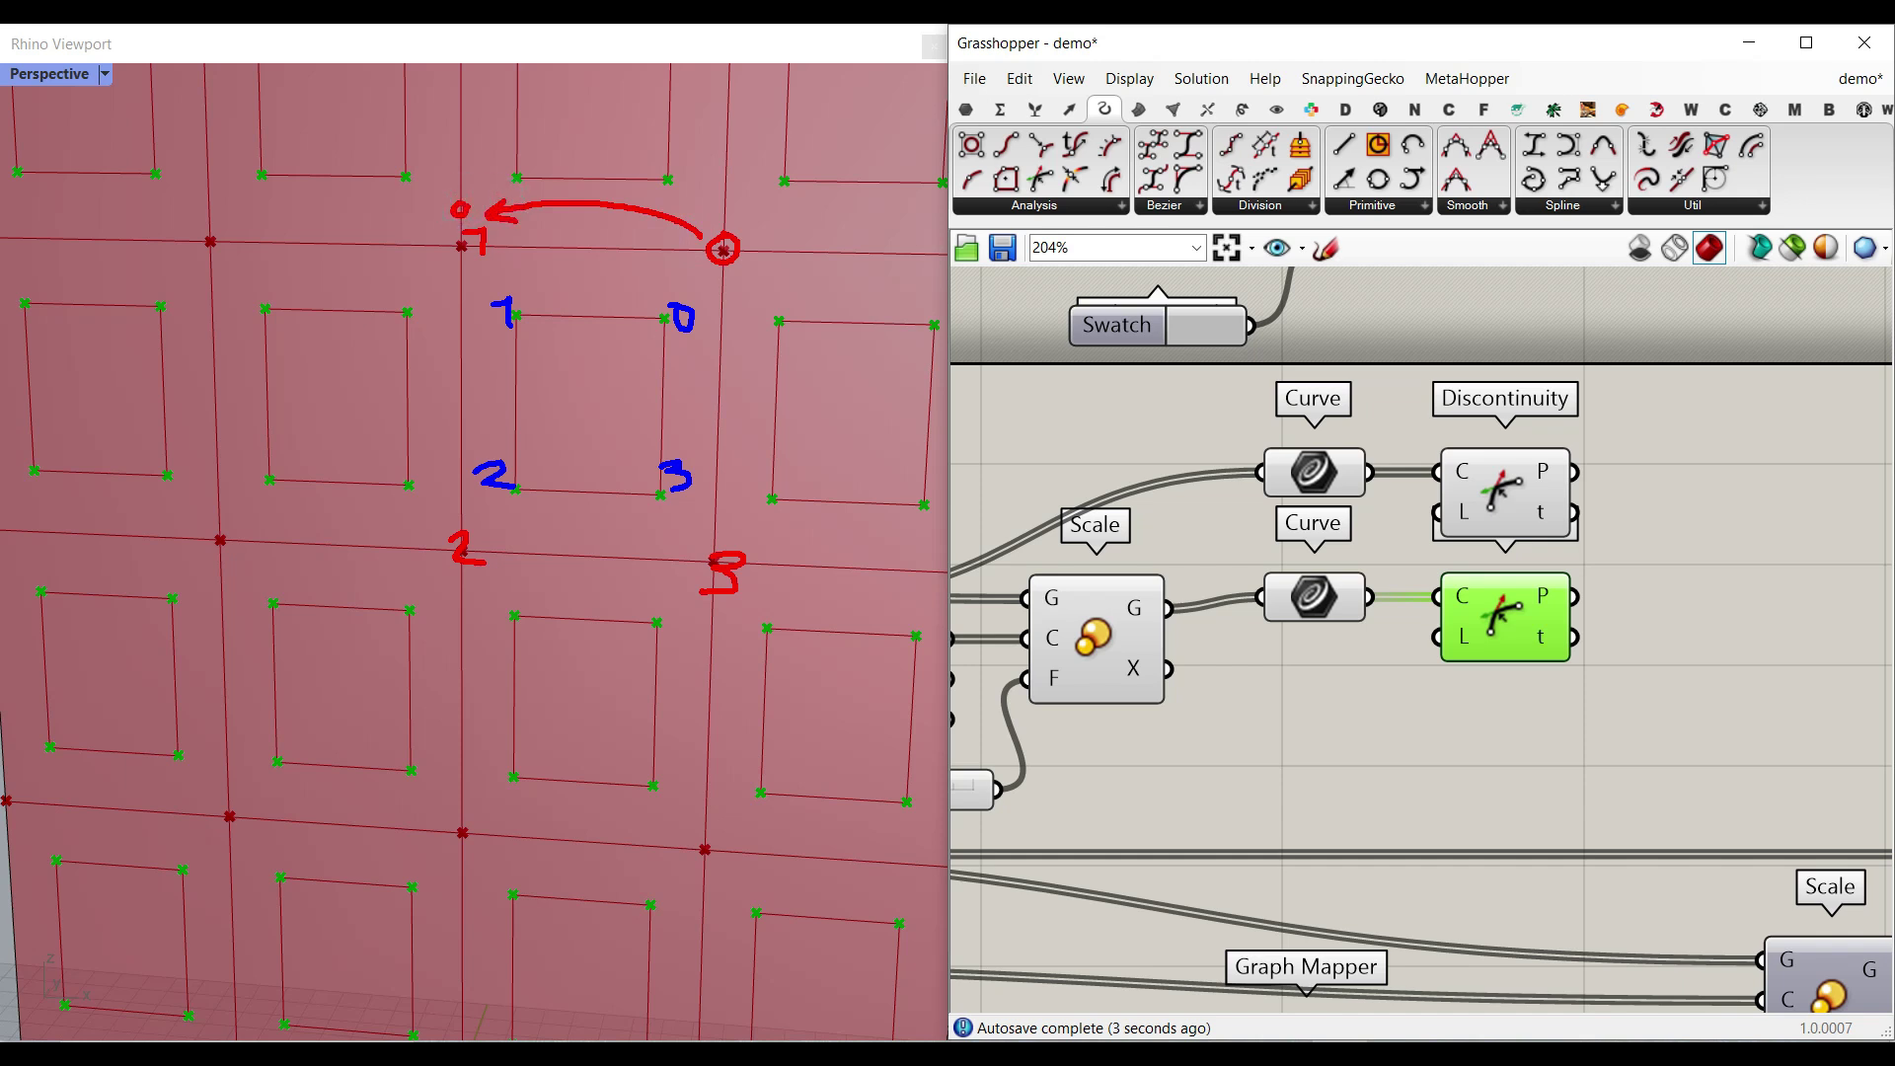
left_click_drag(664, 317, 457, 246)
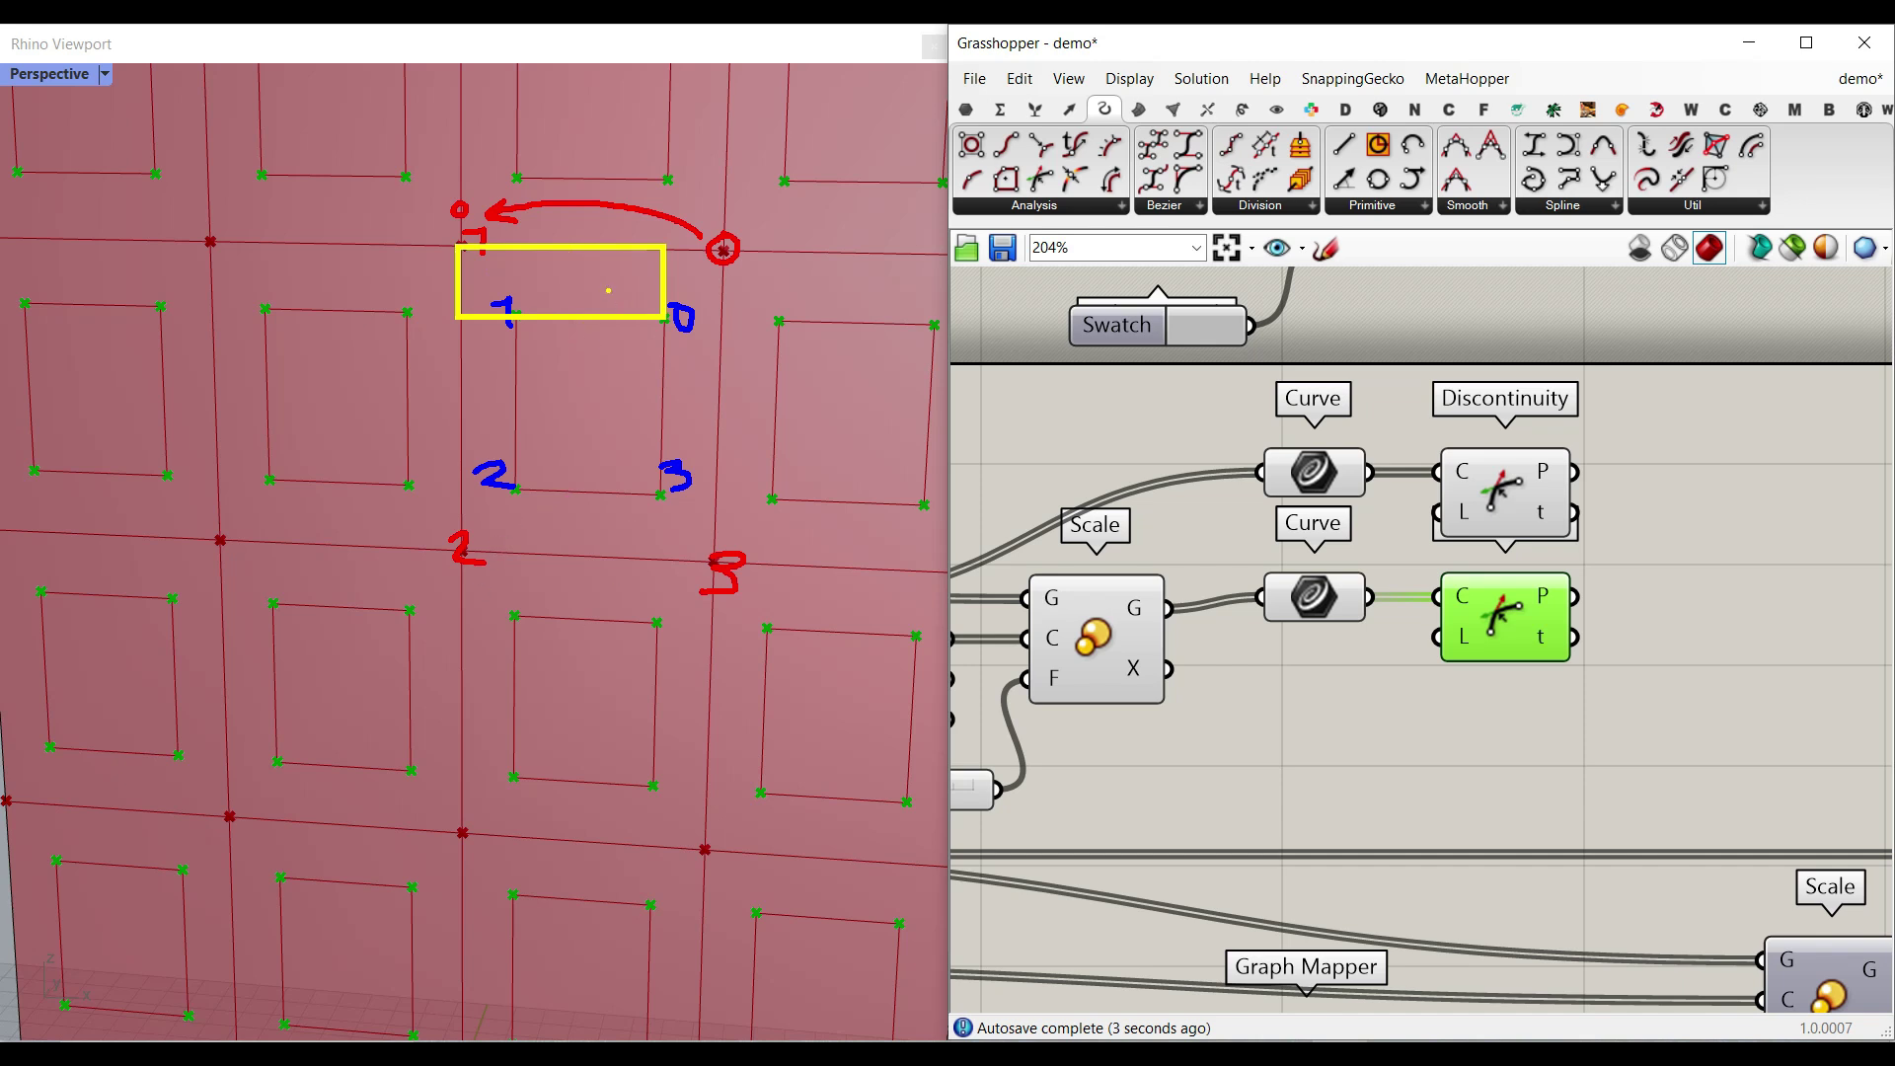
left_click_drag(459, 314, 515, 434)
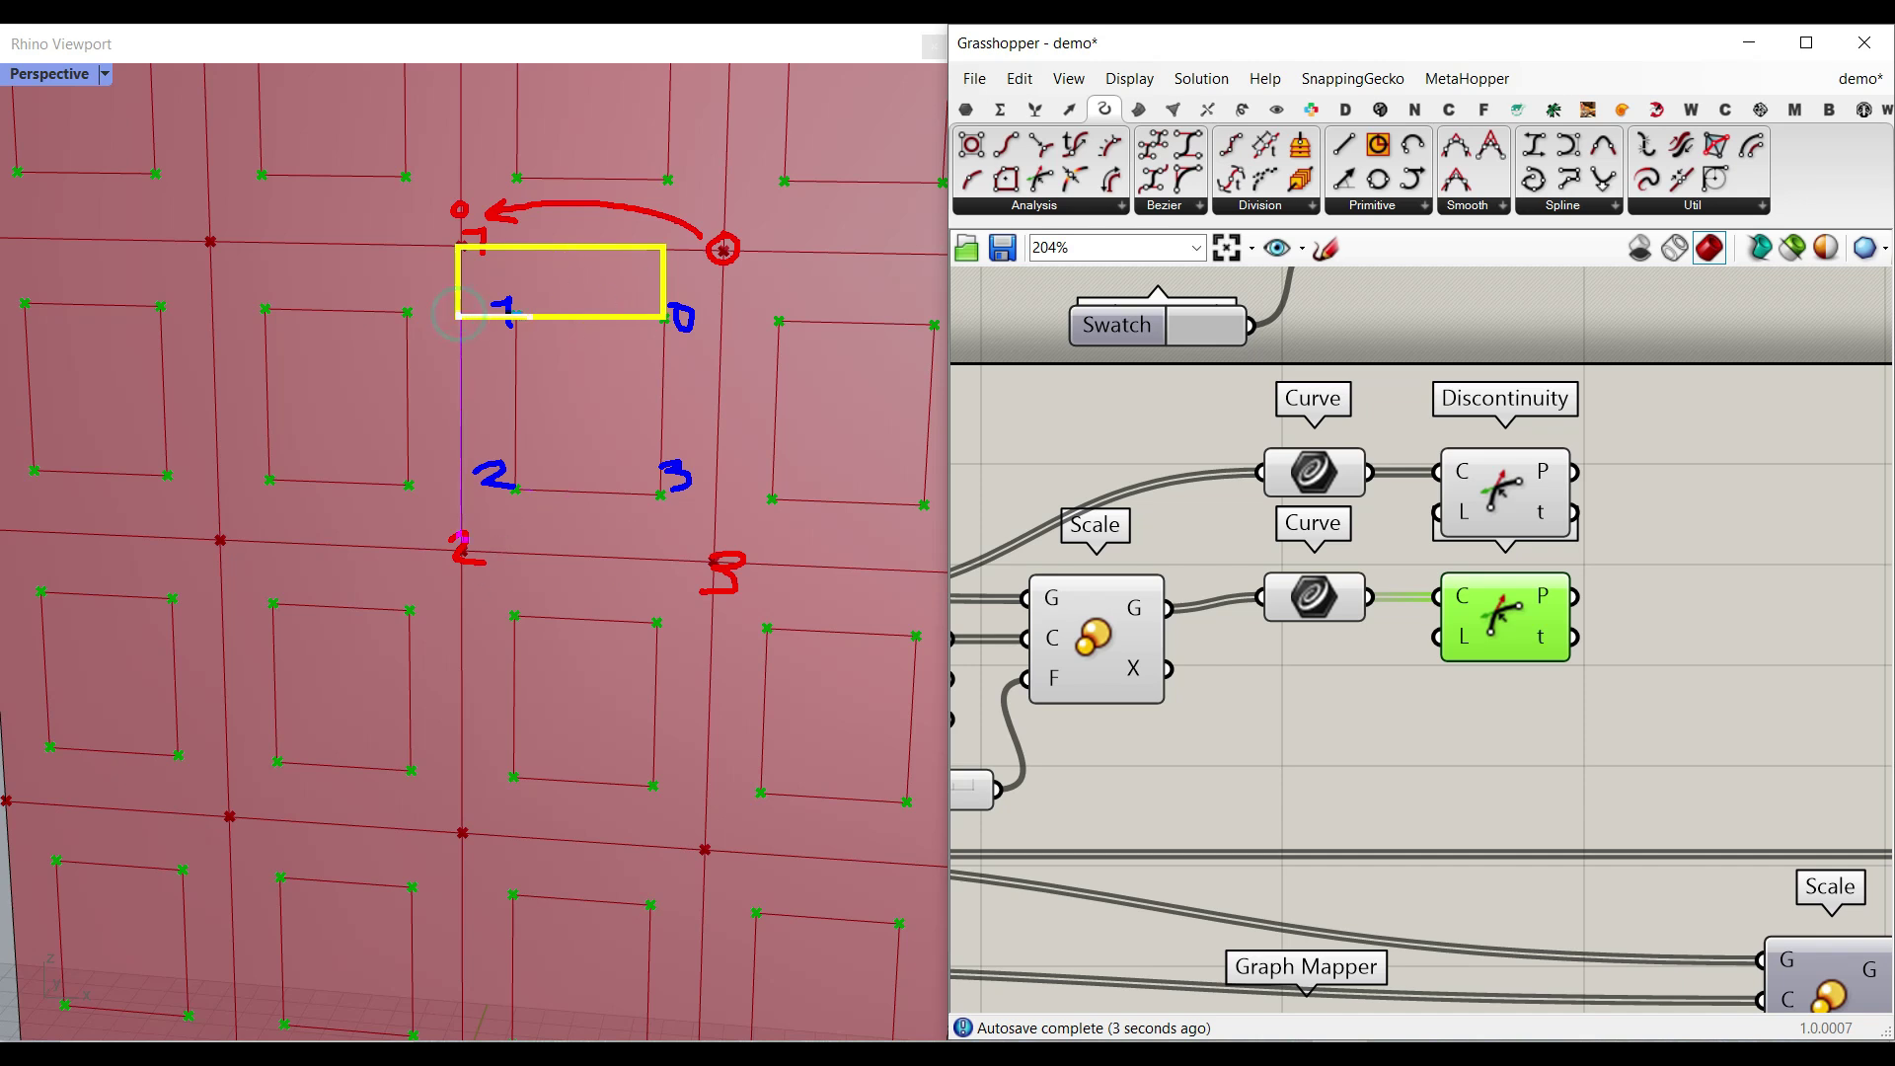
left_click_drag(457, 314, 534, 548)
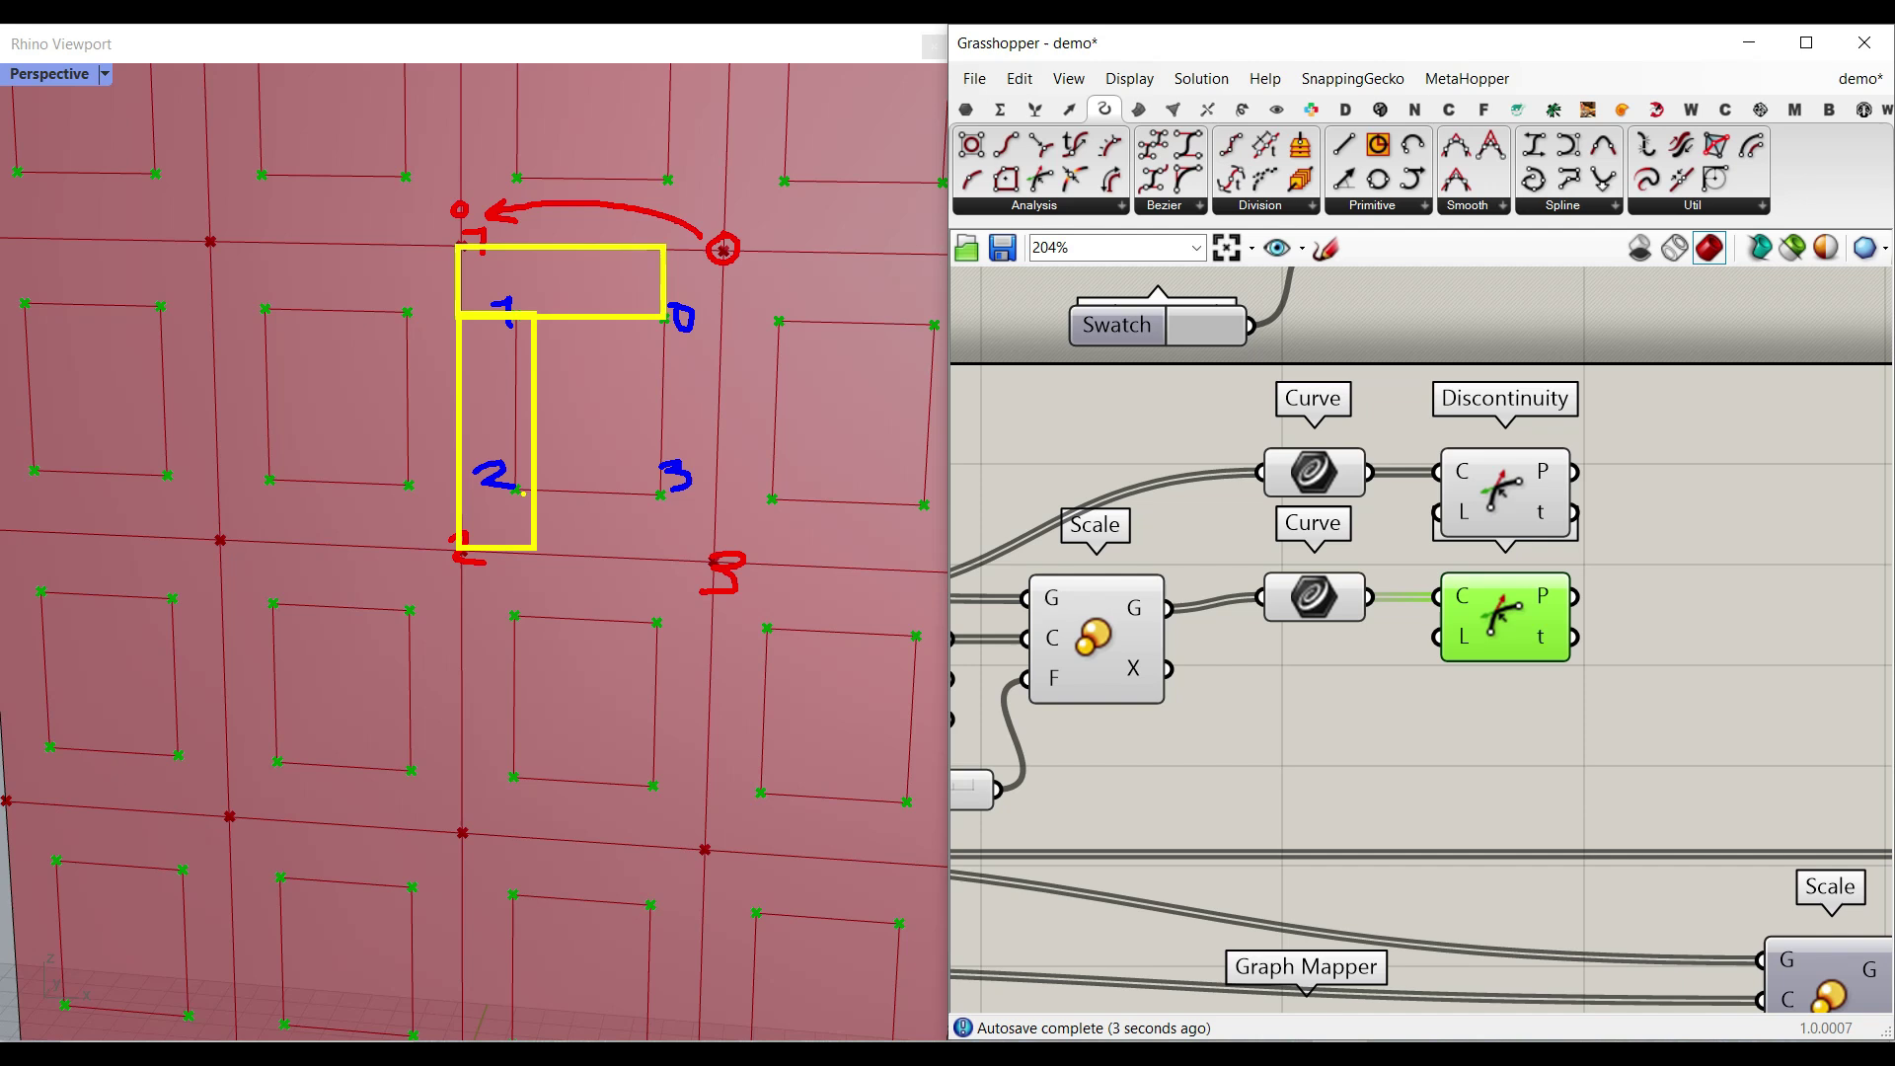
left_click_drag(523, 492, 705, 577)
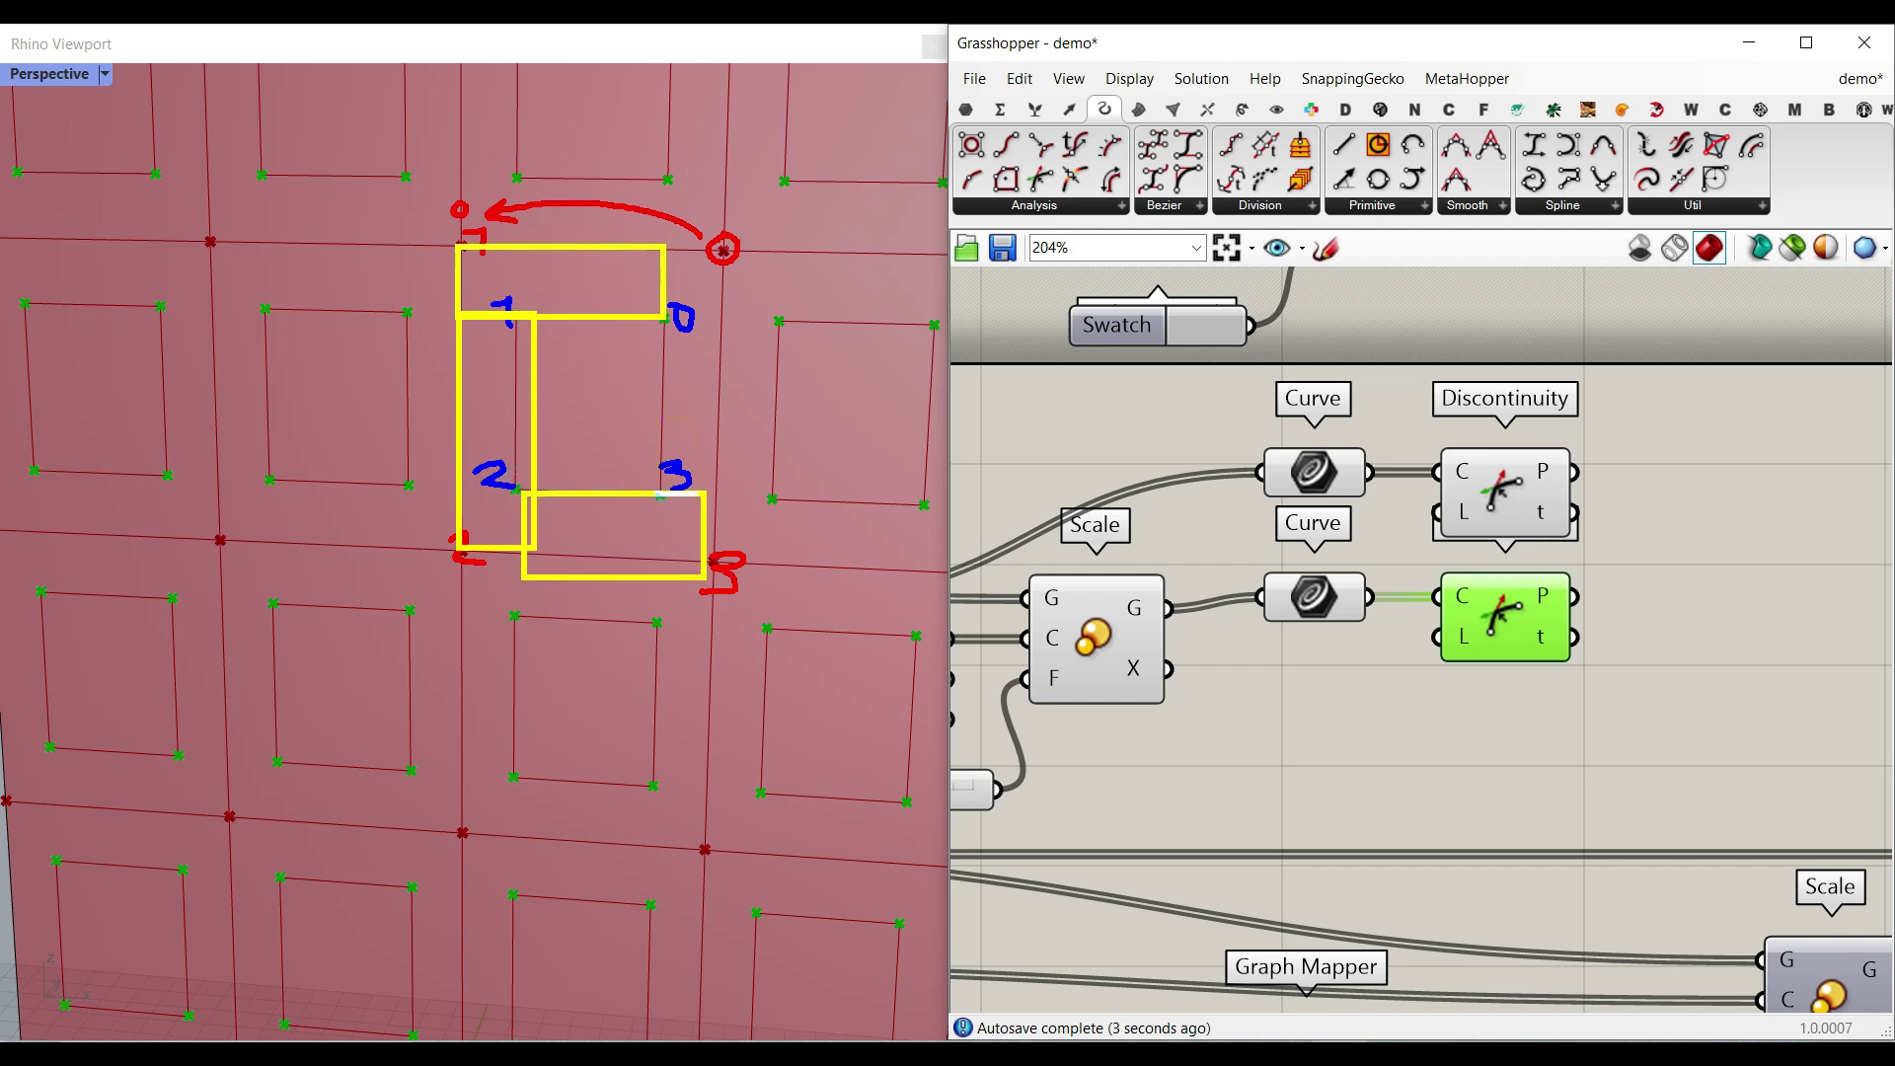
left_click_drag(658, 496, 722, 246)
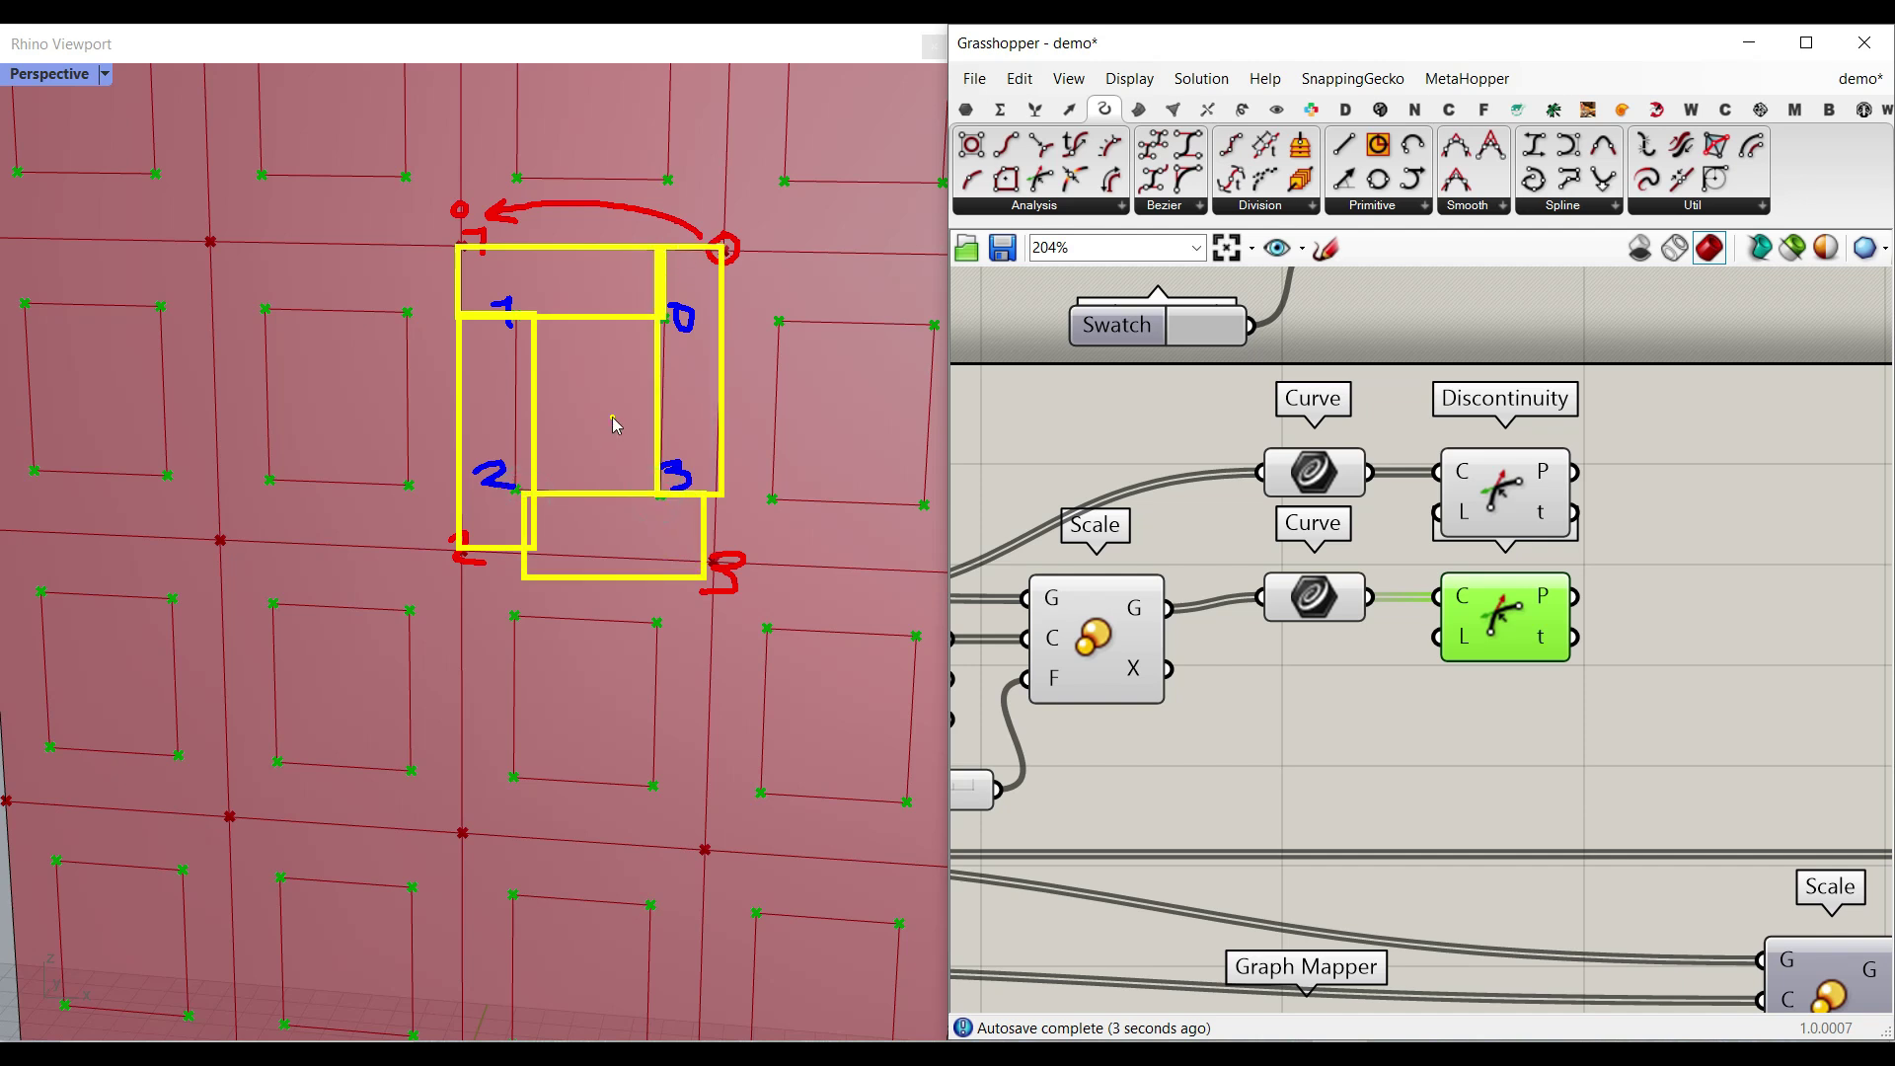
key("Escape")
- Add a Shift List component and feed its list input with the corner points of the scaled cells from the lower Discontinuity
right_click_drag(1610, 610, 1443, 649)
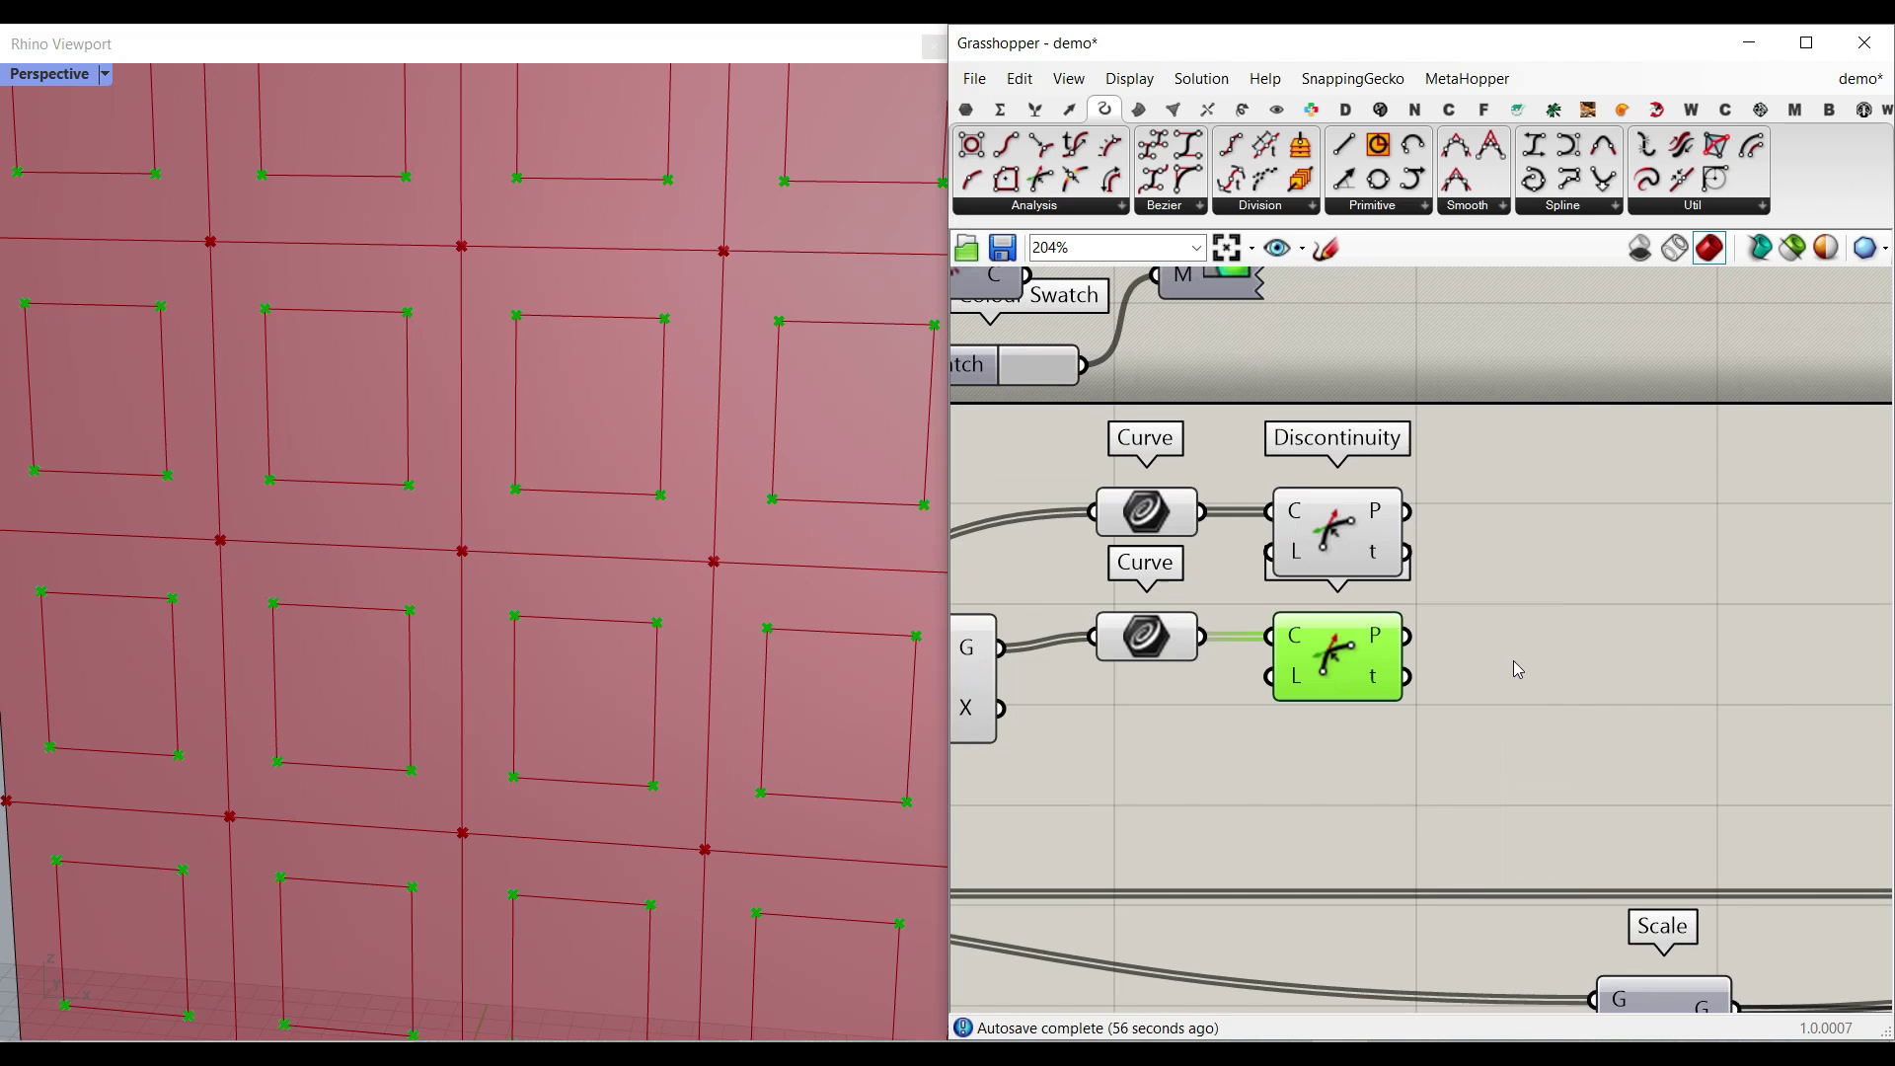
double_click(1589, 665)
type("shift")
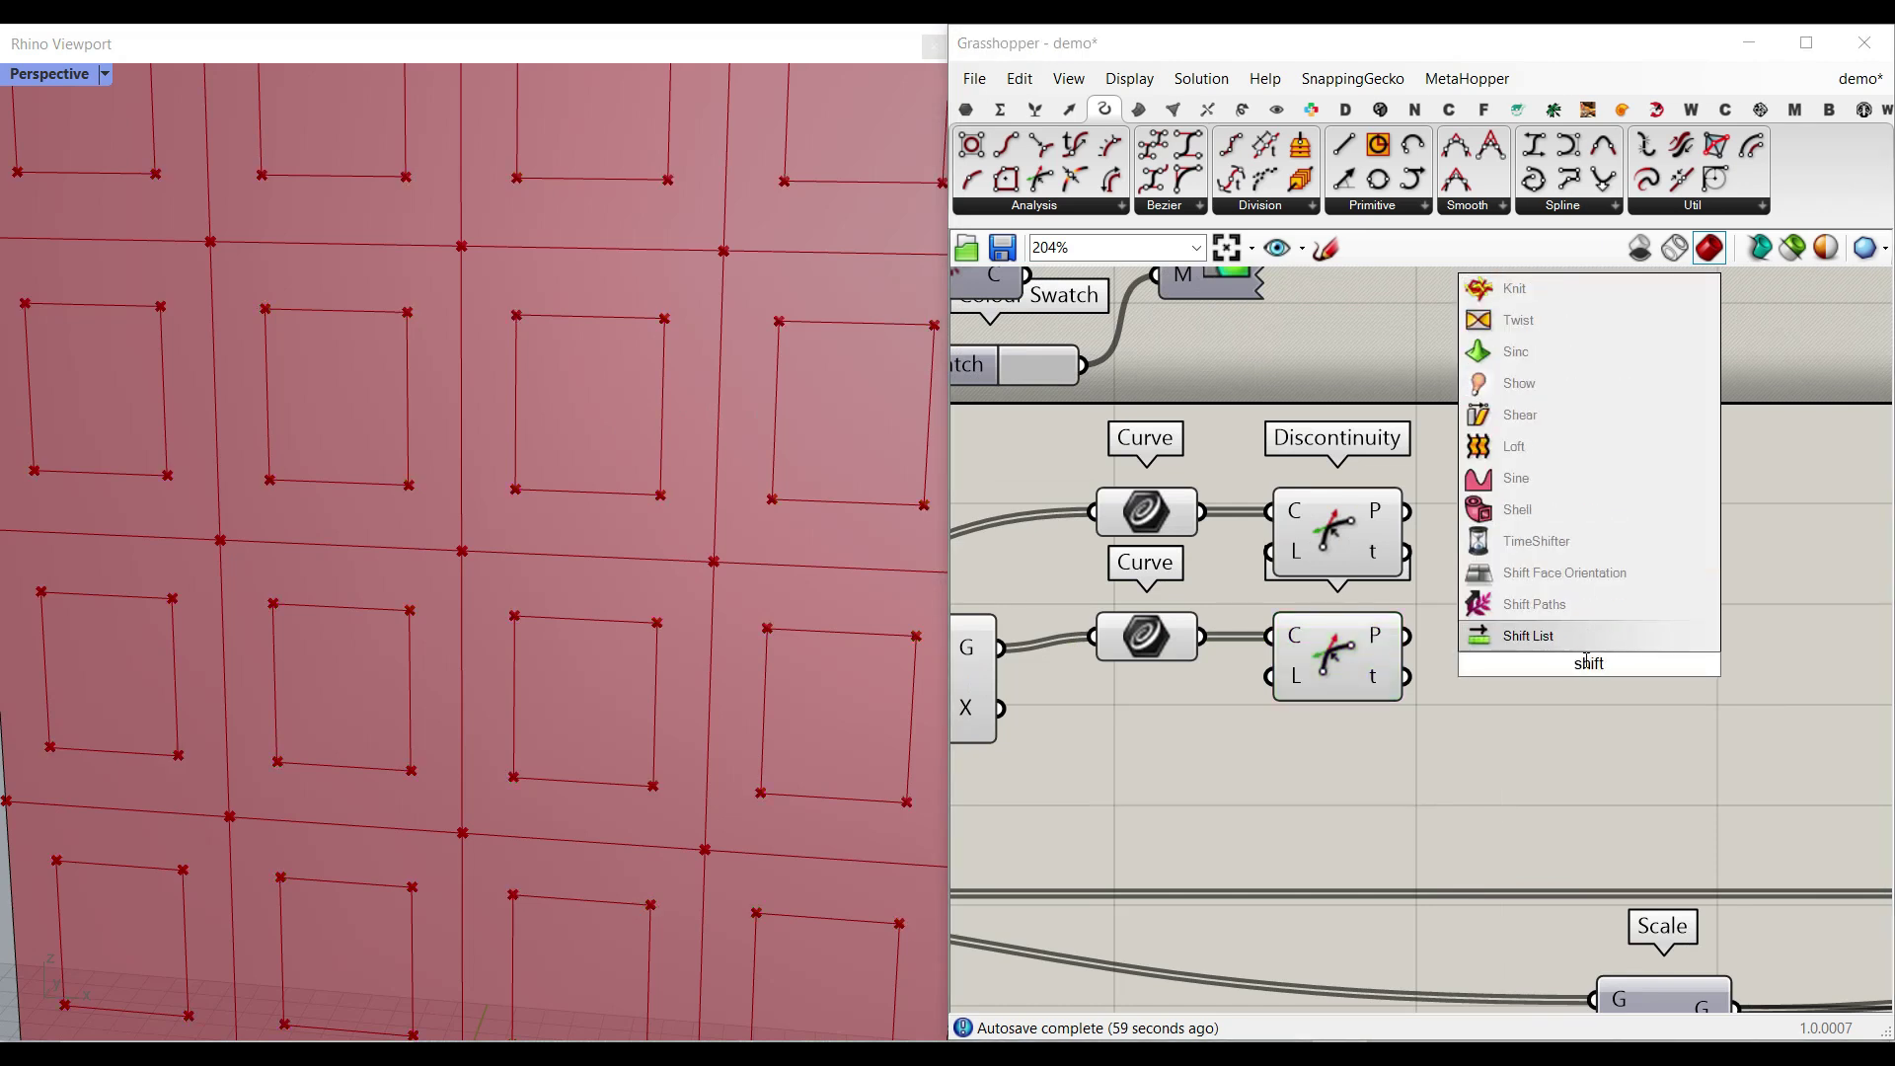
key("Return")
left_click_drag(1409, 635, 1461, 636)
left_click(1388, 678)
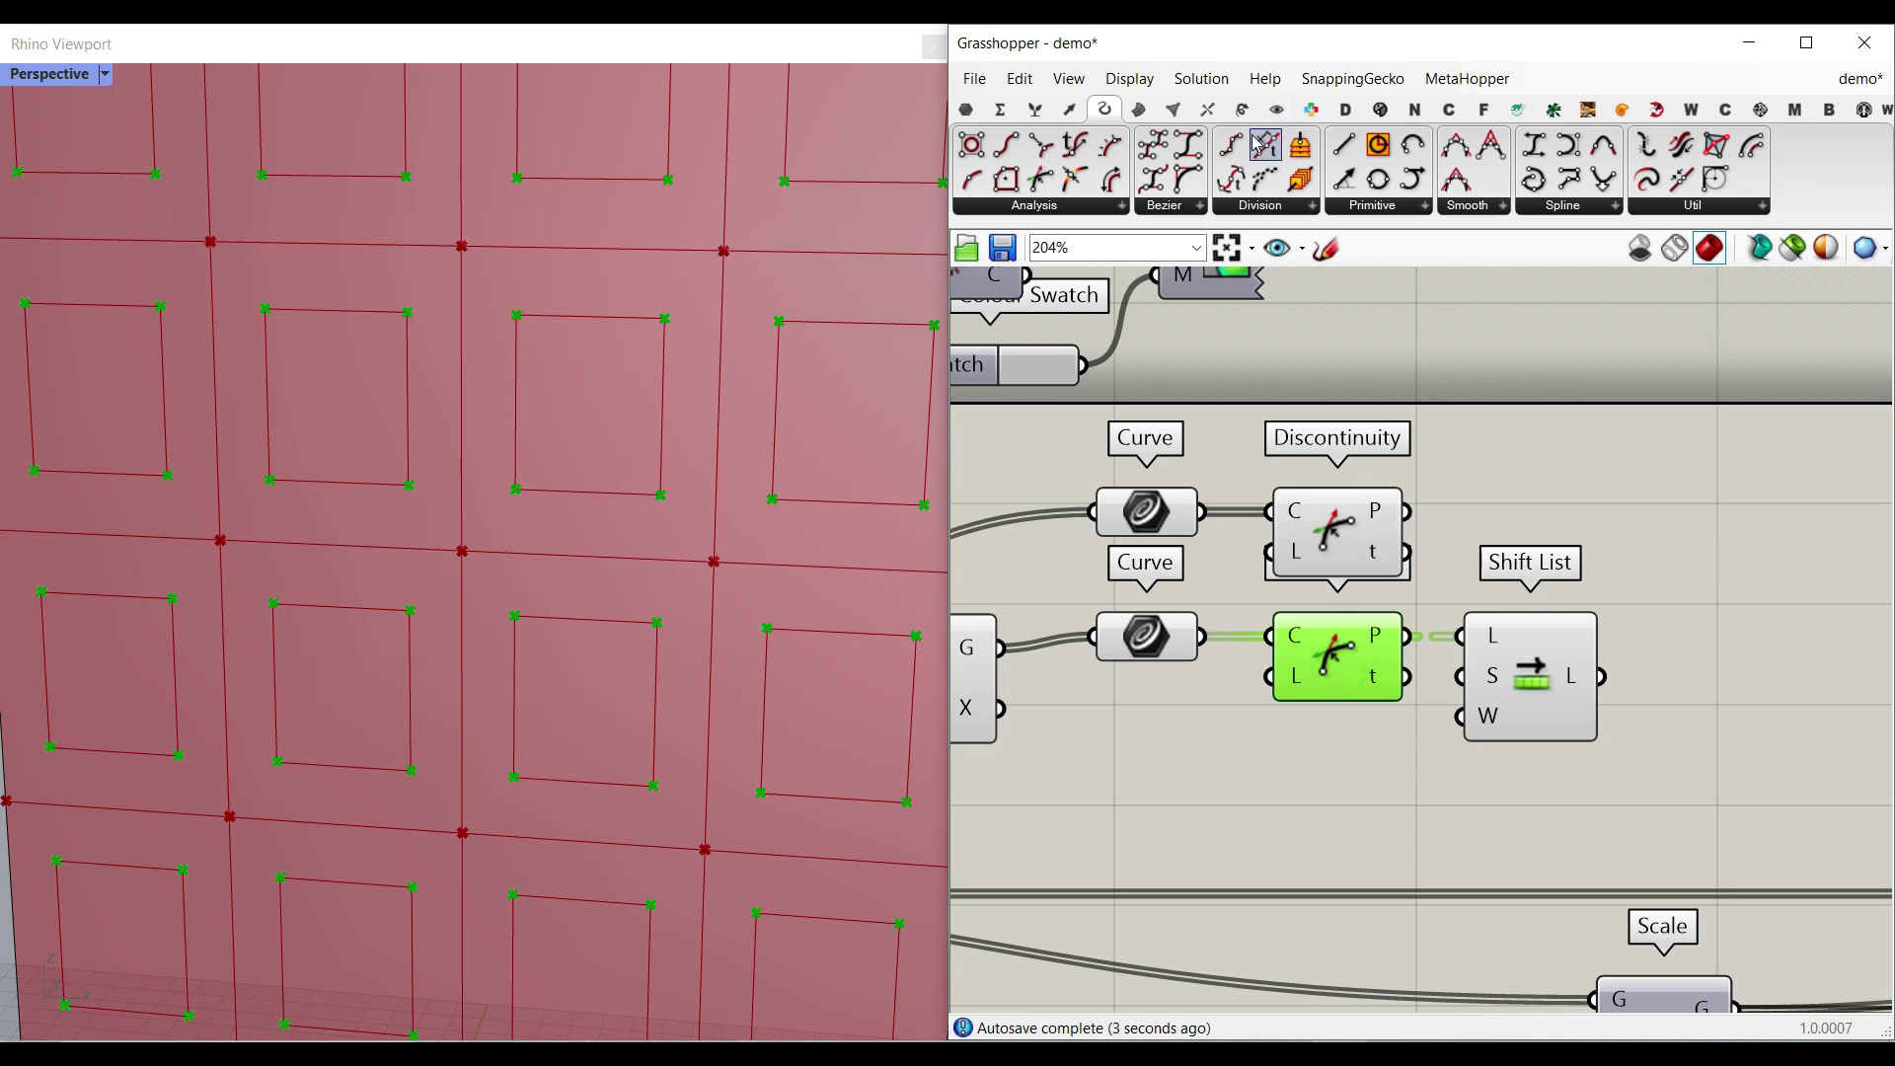
- Add a Rectangle 2Pt component, connecting the upper Discontinuity points to input A and the Shift List output to input B
left_click(1372, 206)
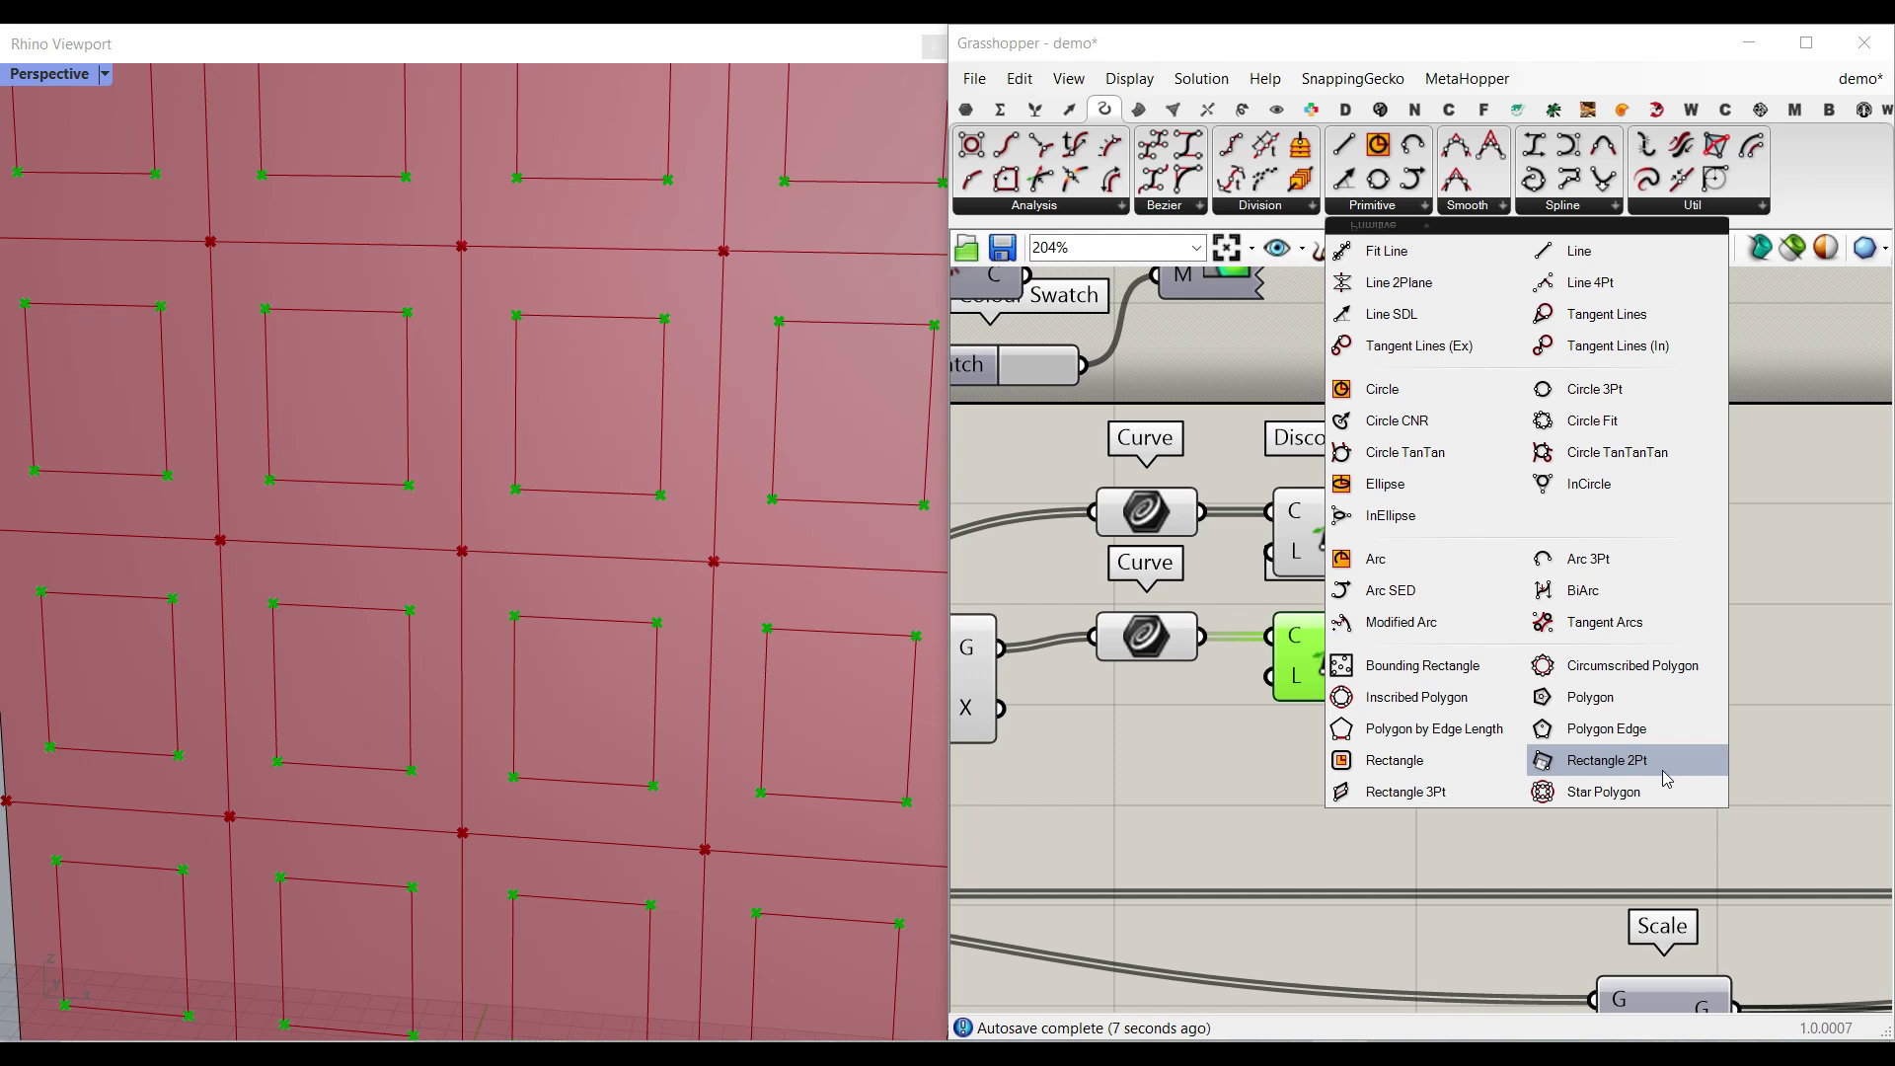
left_click(1667, 774)
left_click(1699, 512)
right_click_drag(1702, 527, 1630, 468)
left_click_drag(1630, 468, 1665, 506)
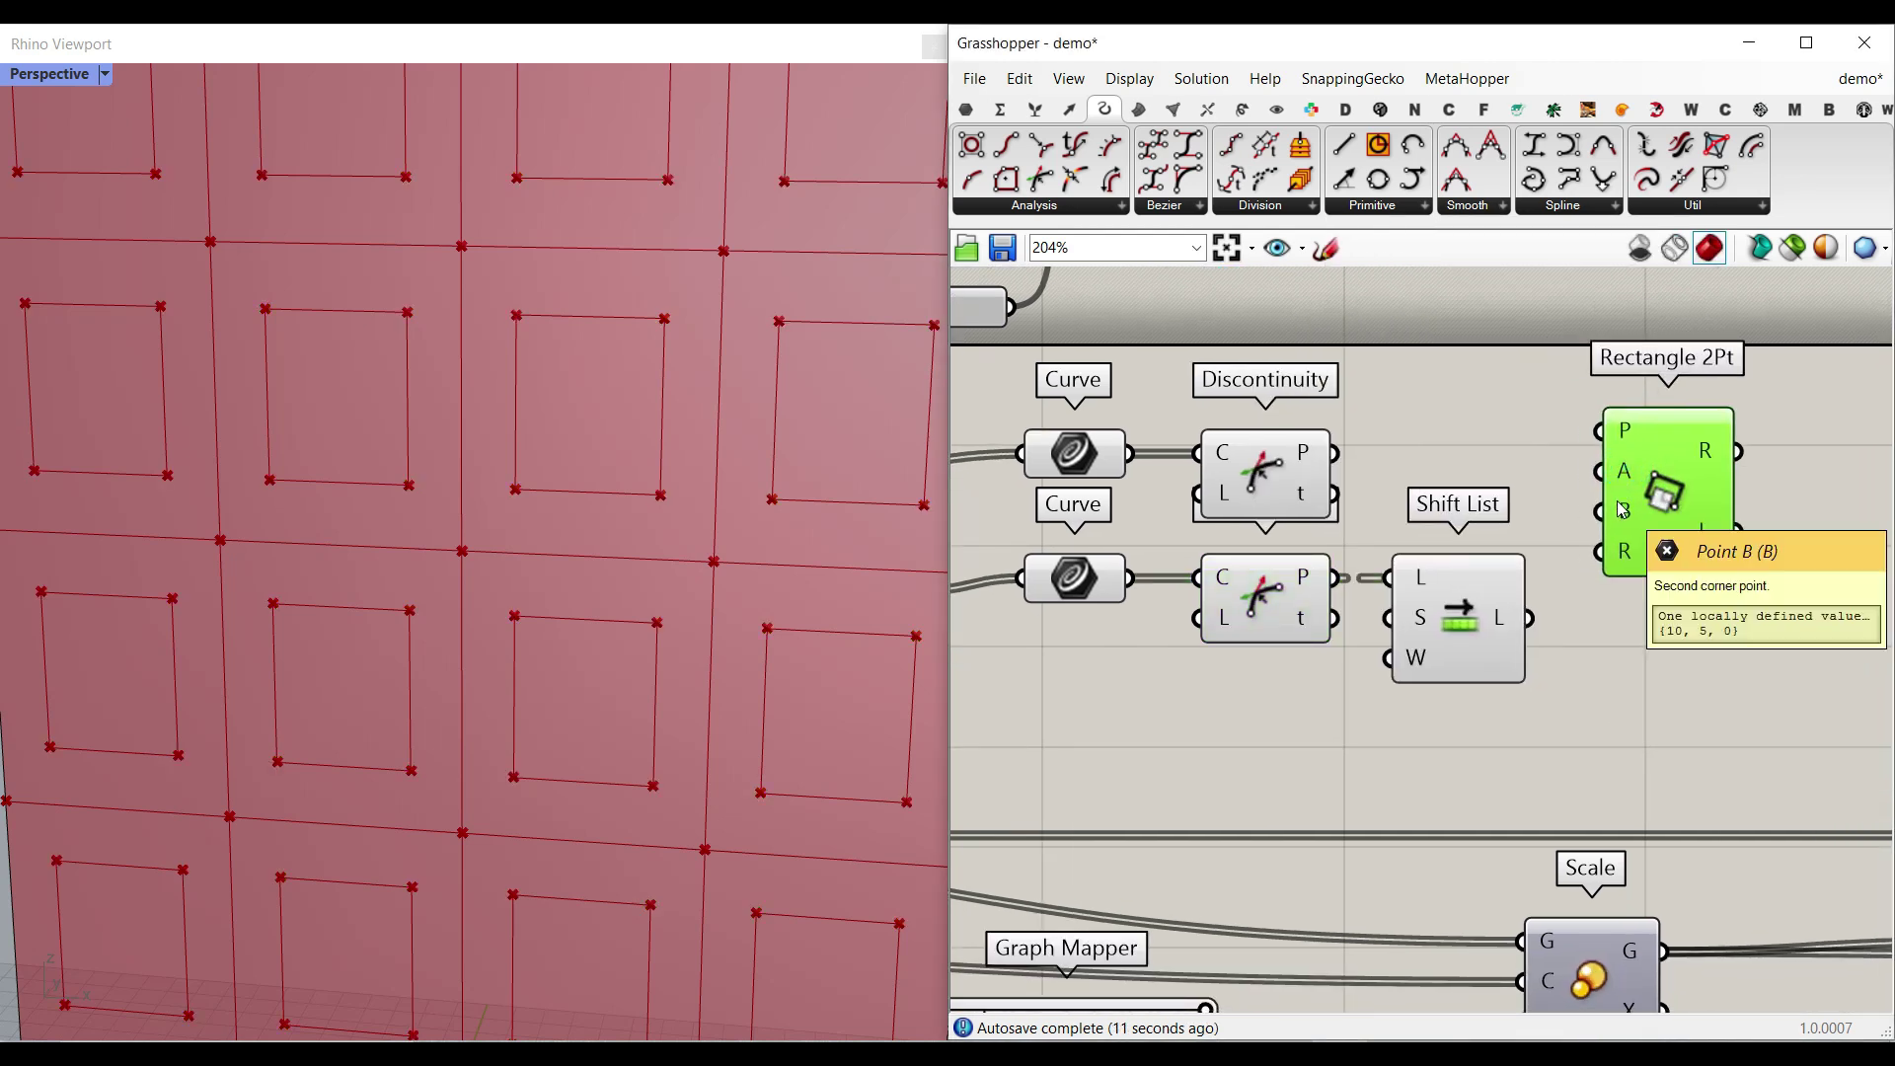
left_click_drag(1323, 464, 1598, 472)
left_click_drag(1531, 618, 1594, 530)
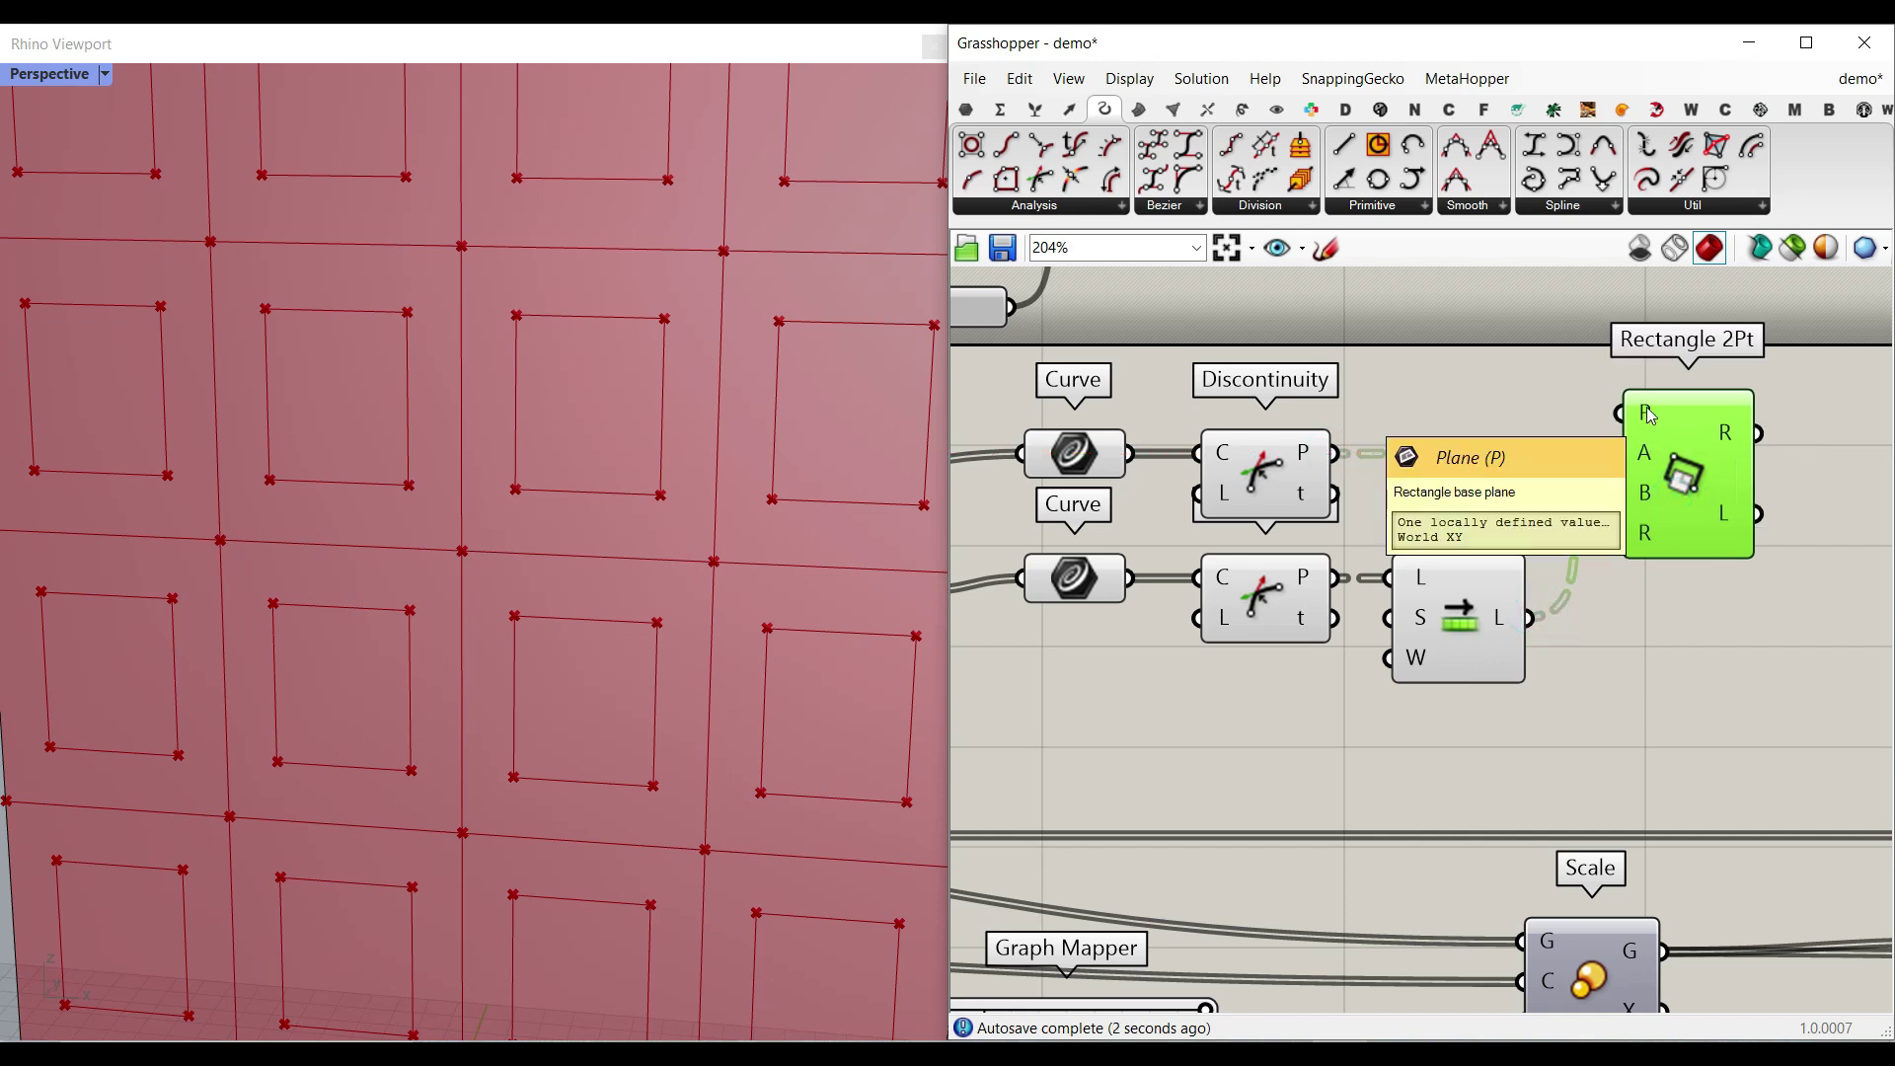
- Add a Plane parameter beside the facade's base Curve parameter and feed it with that curve
scroll(276, 565, "down", 10)
scroll(482, 733, "up", 5)
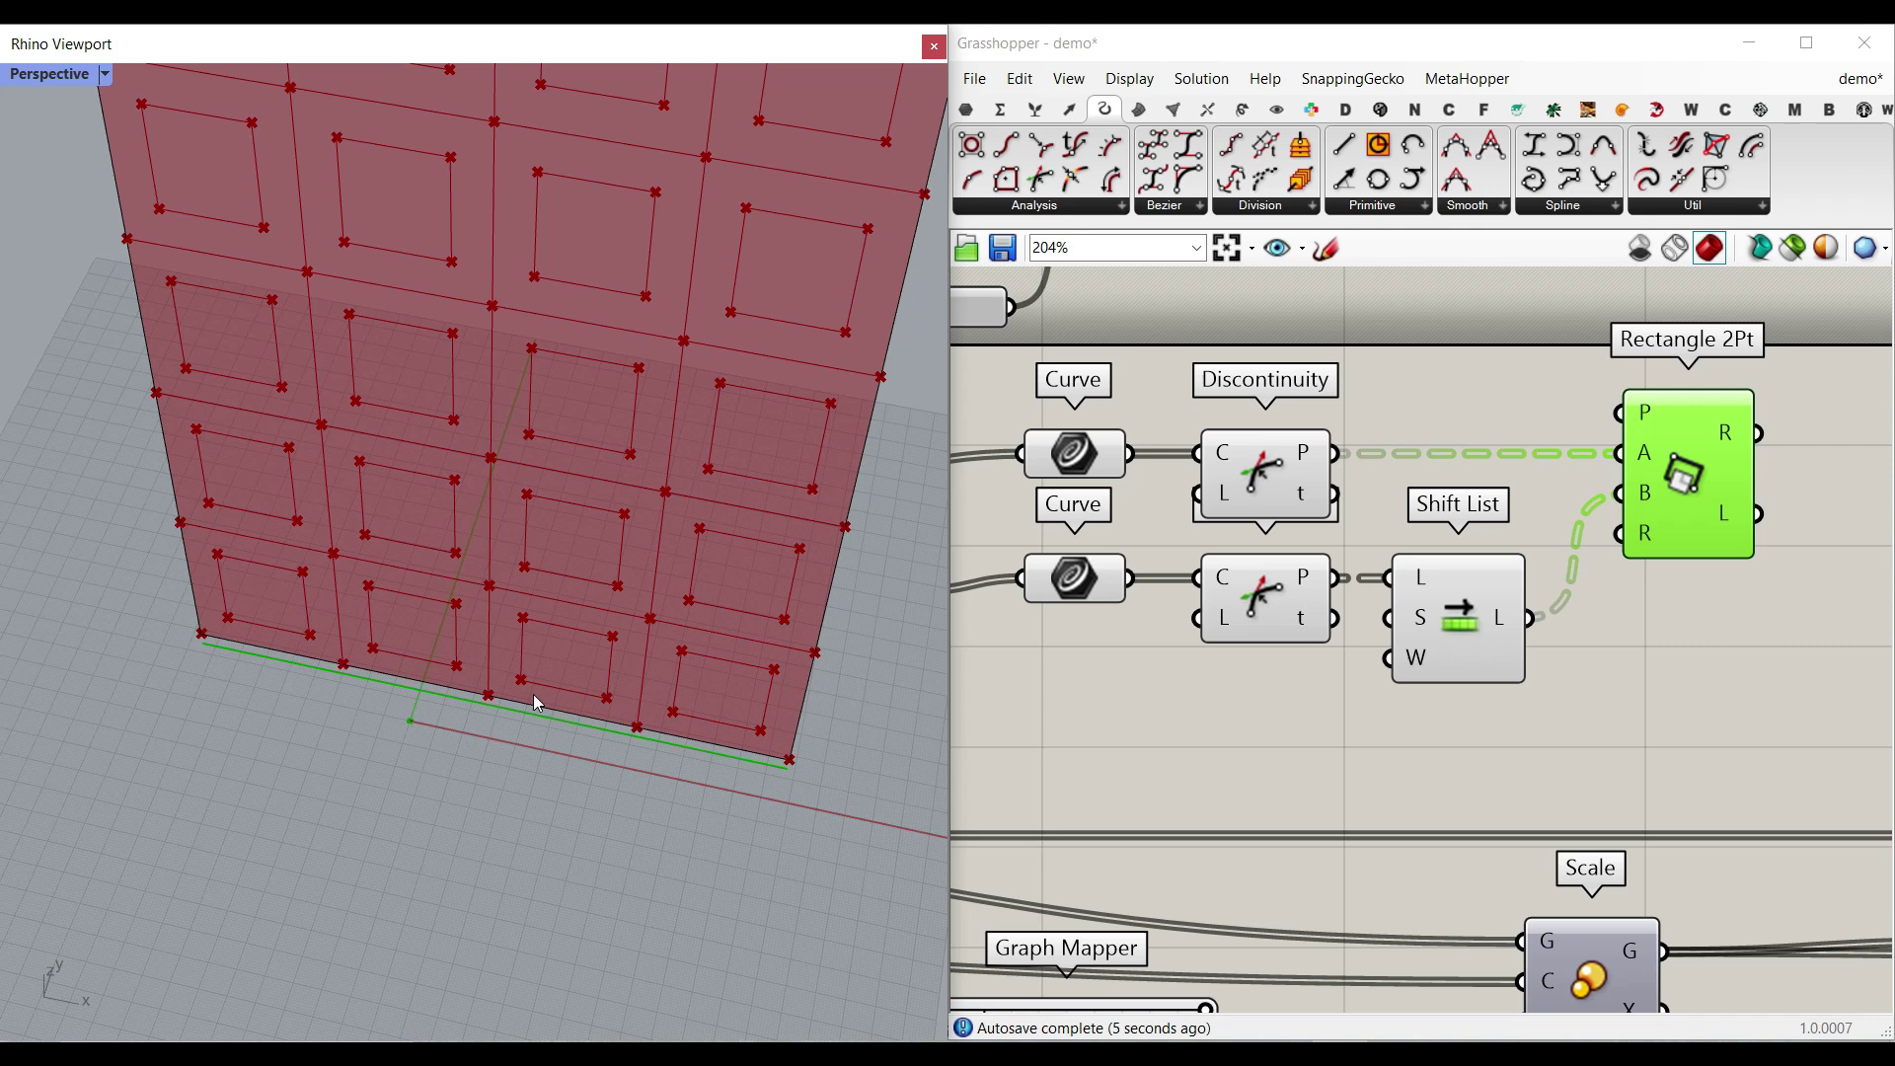
scroll(1486, 534, "down", 5)
right_click_drag(1382, 548, 1441, 550)
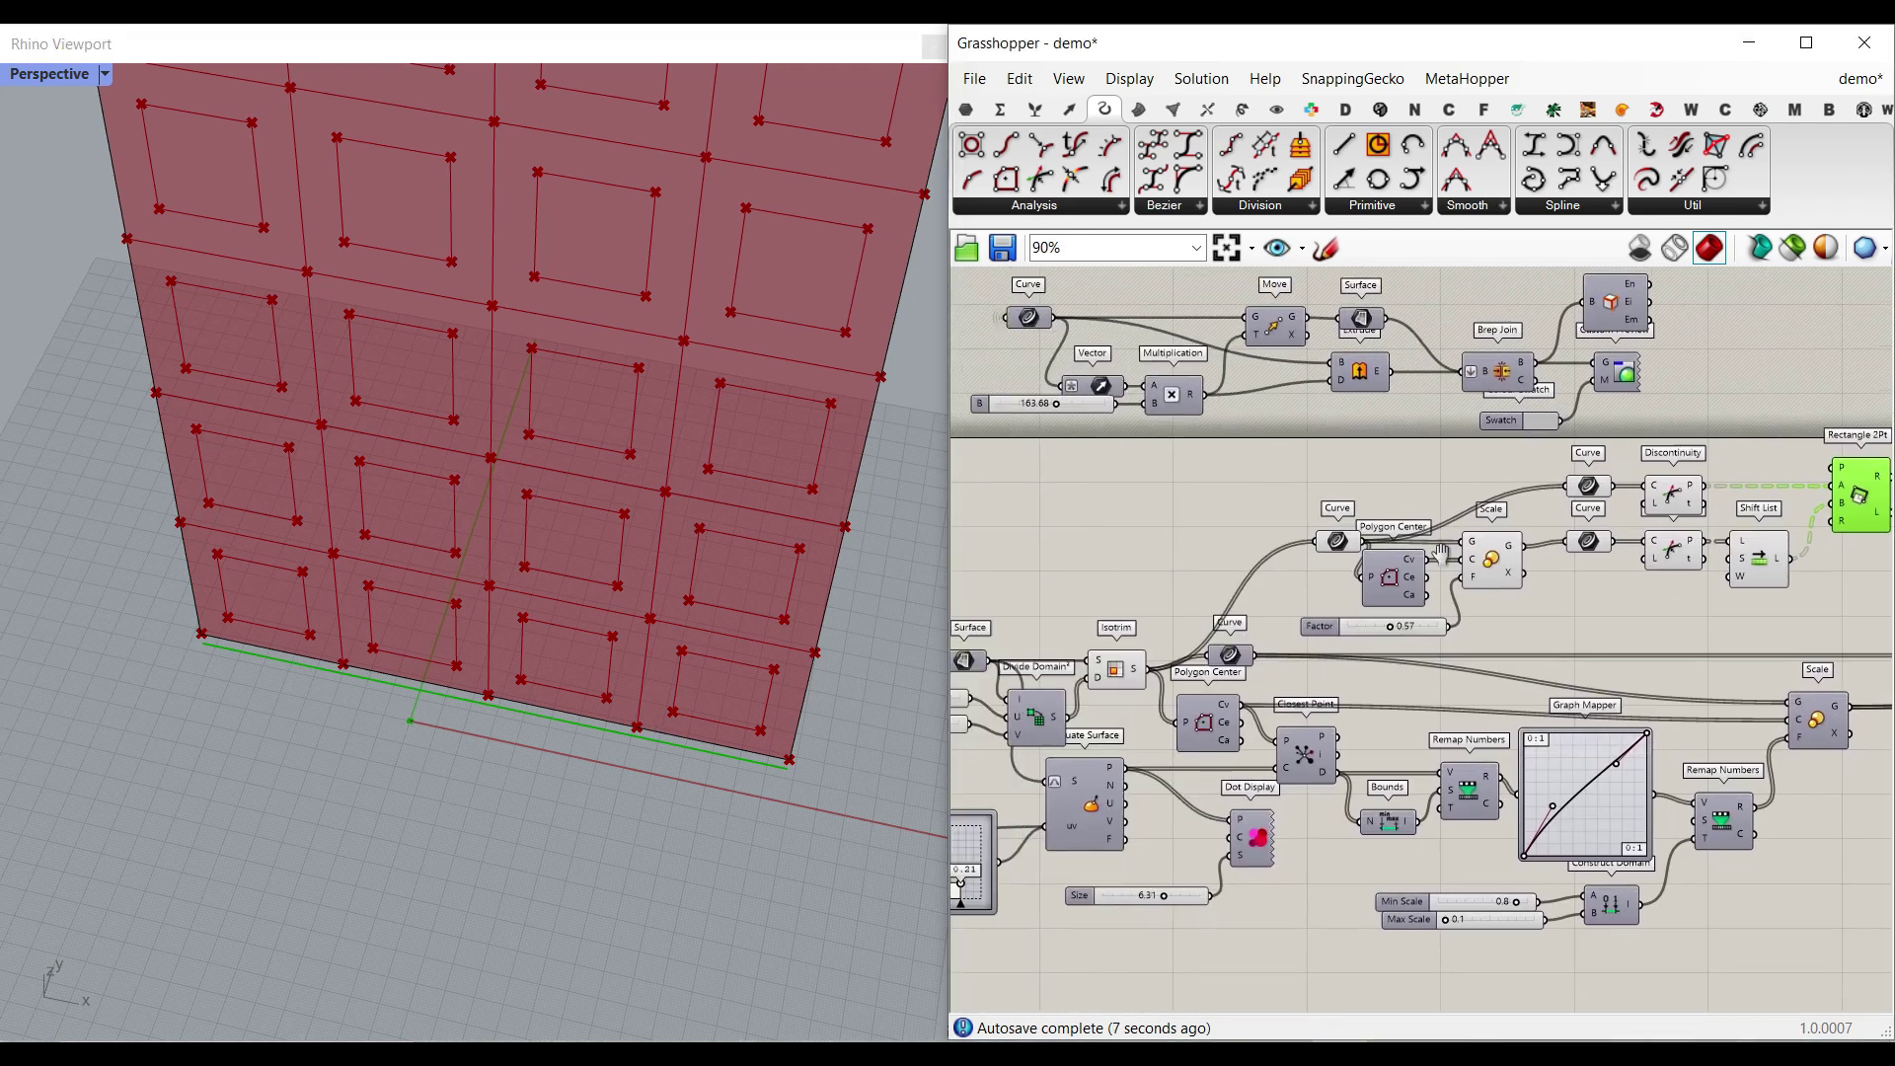
scroll(1450, 553, "up", 2)
scroll(1166, 644, "up", 2)
left_click(1032, 656)
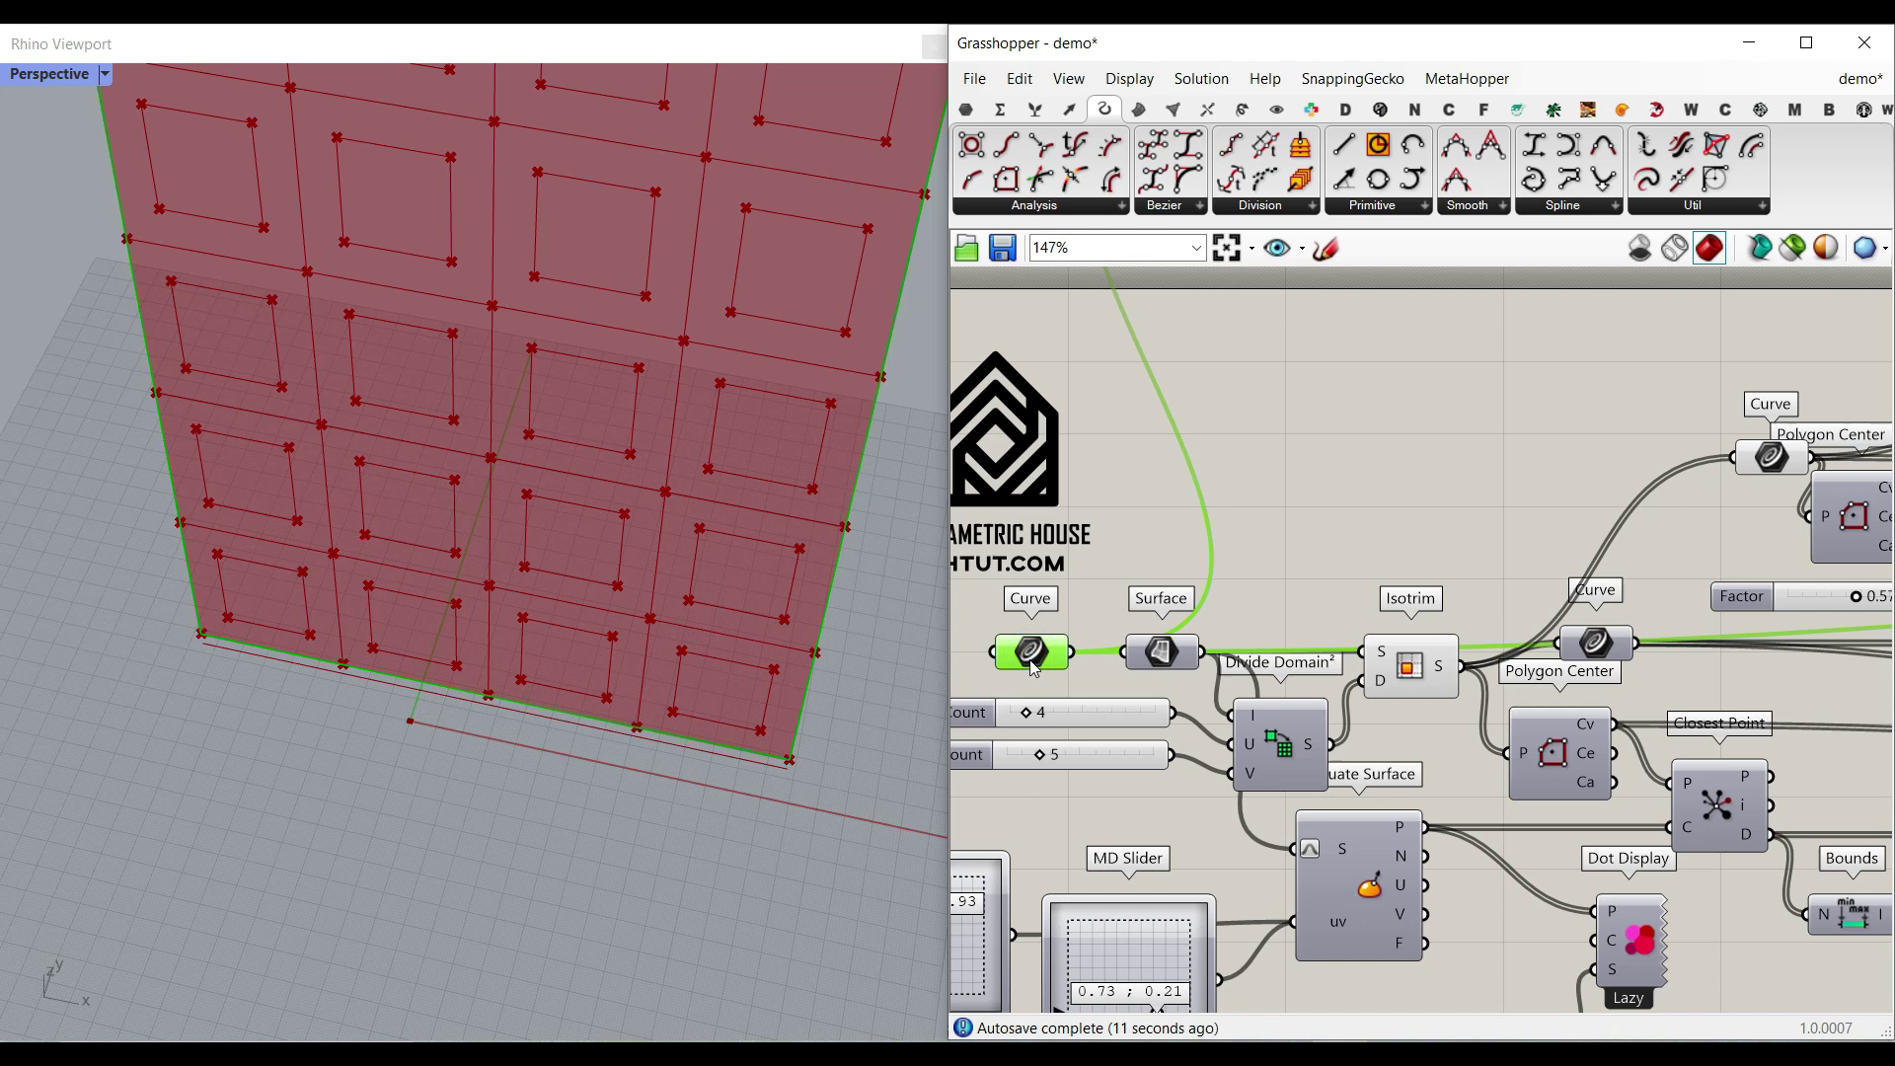
left_click(972, 112)
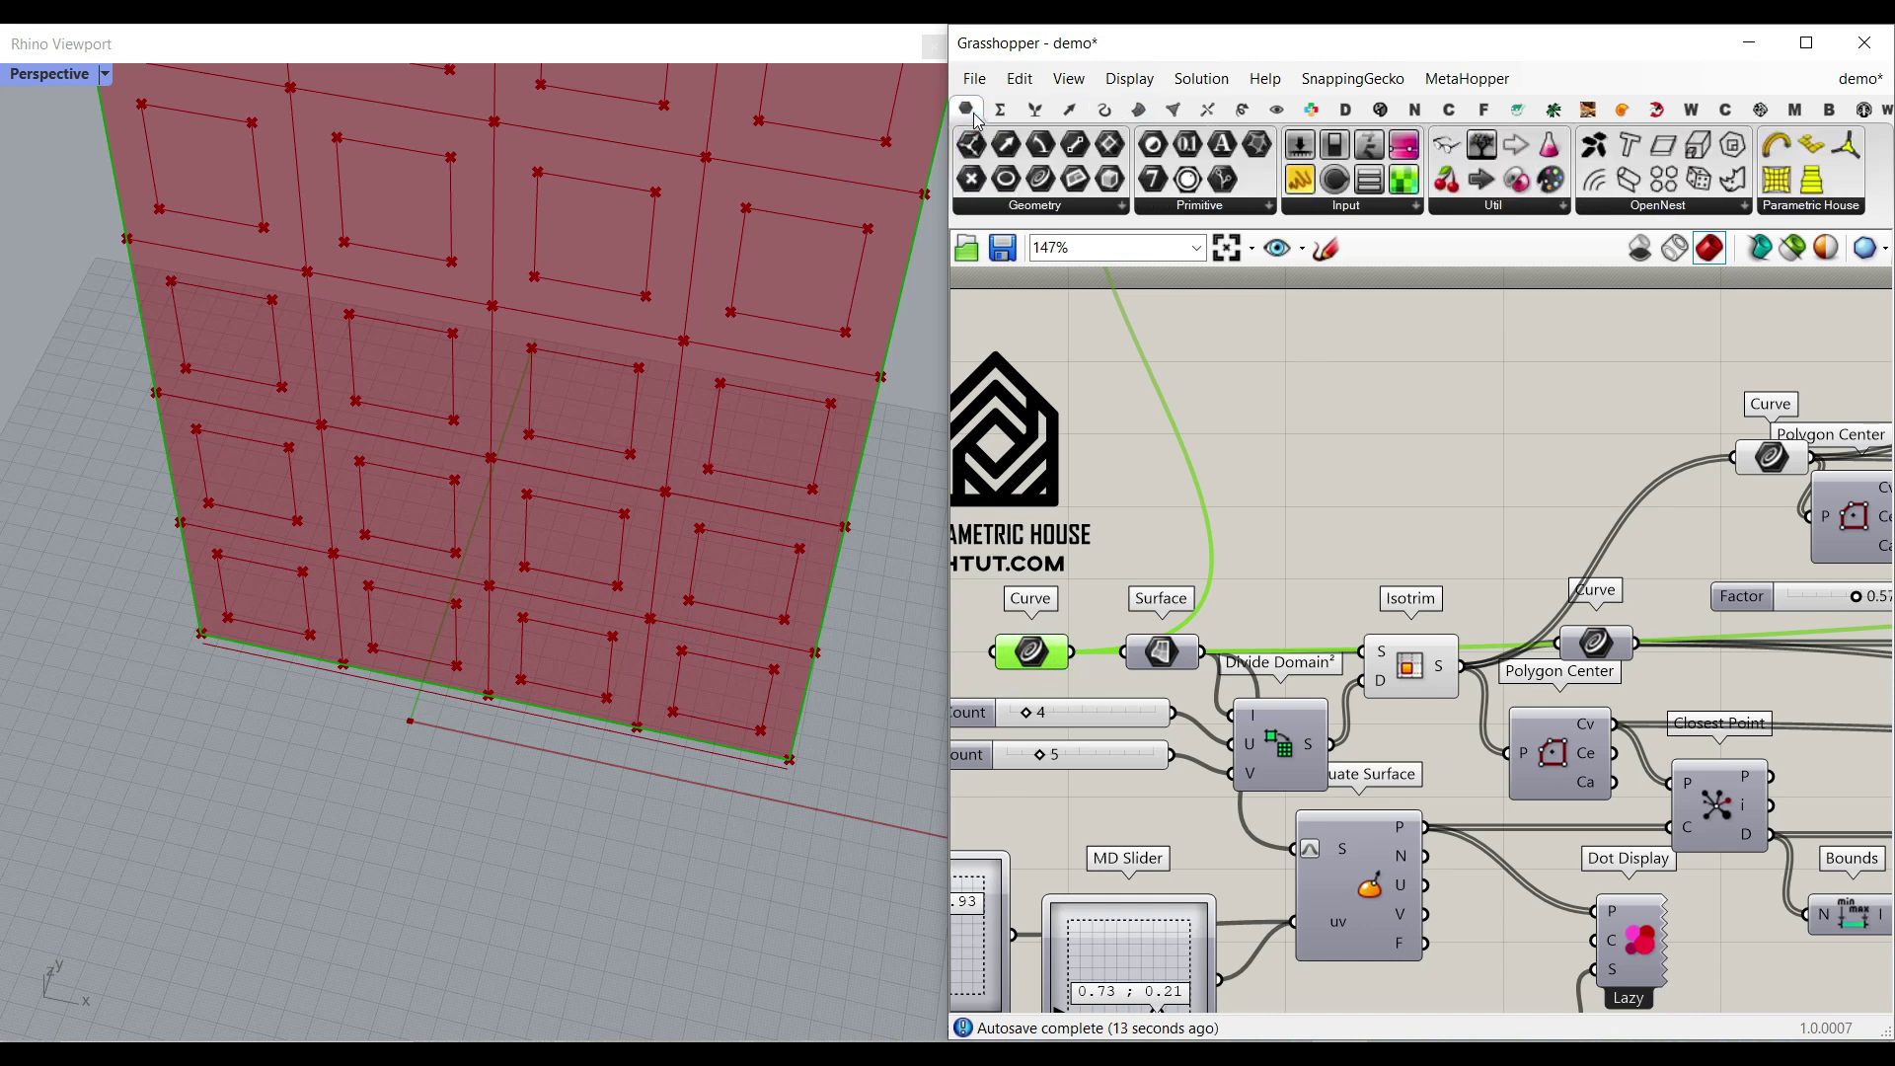
left_click_drag(1075, 179, 1136, 542)
left_click_drag(1071, 651, 1097, 541)
- Bring the Plane parameter next to Rectangle 2Pt and connect it to the P input so the rectangles lie on the facade
left_click_drag(1136, 542, 1523, 444)
scroll(1155, 592, "down", 6)
scroll(1500, 566, "up", 6)
scroll(1372, 406, "up", 3)
left_click(1477, 372)
right_click_drag(588, 589, 690, 513)
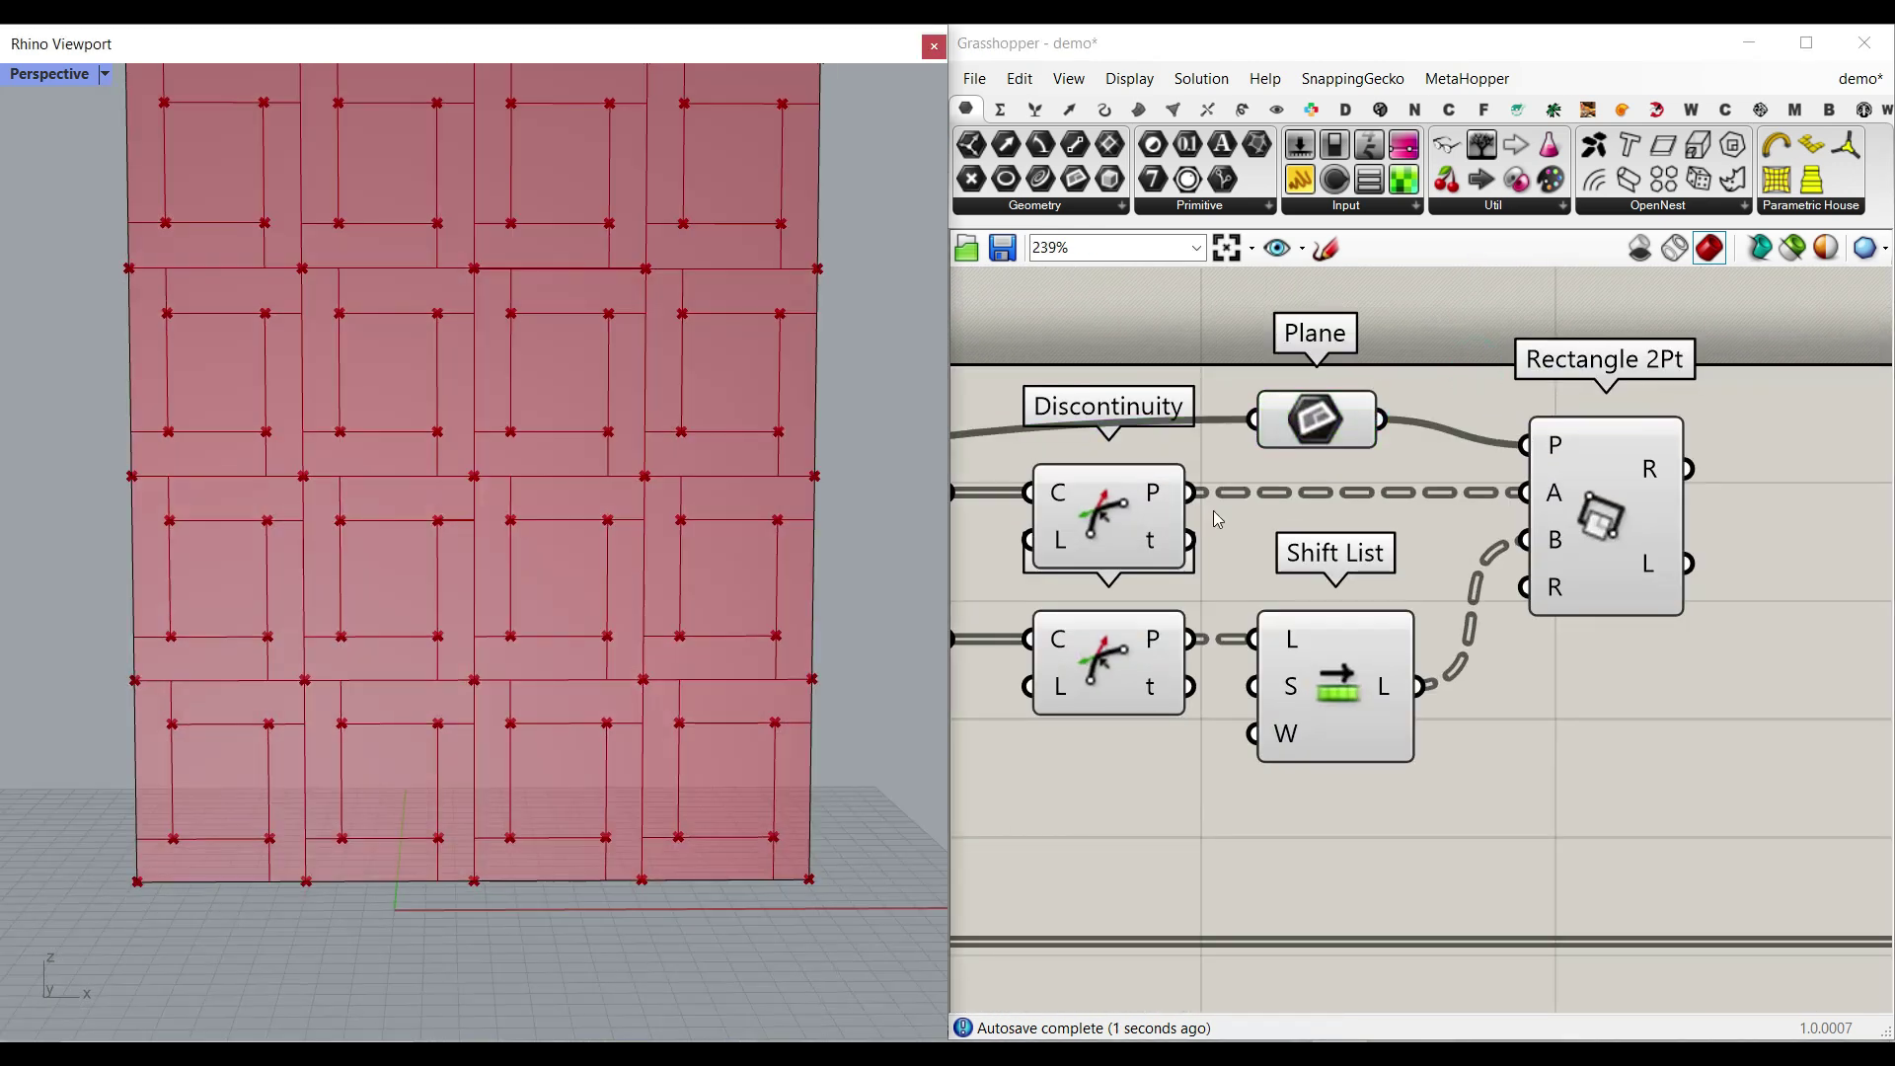
- Simplify the R output of the Rectangle 2Pt component
left_click(1635, 501)
scroll(425, 381, "up", 6)
scroll(1568, 540, "down", 1)
right_click_drag(1247, 574, 1661, 536)
scroll(1572, 548, "down", 3)
scroll(1222, 685, "up", 4)
left_click_drag(1162, 676, 1118, 681)
right_click_drag(1621, 524, 1271, 526)
scroll(1620, 369, "up", 3)
right_click_drag(1421, 367, 1396, 502)
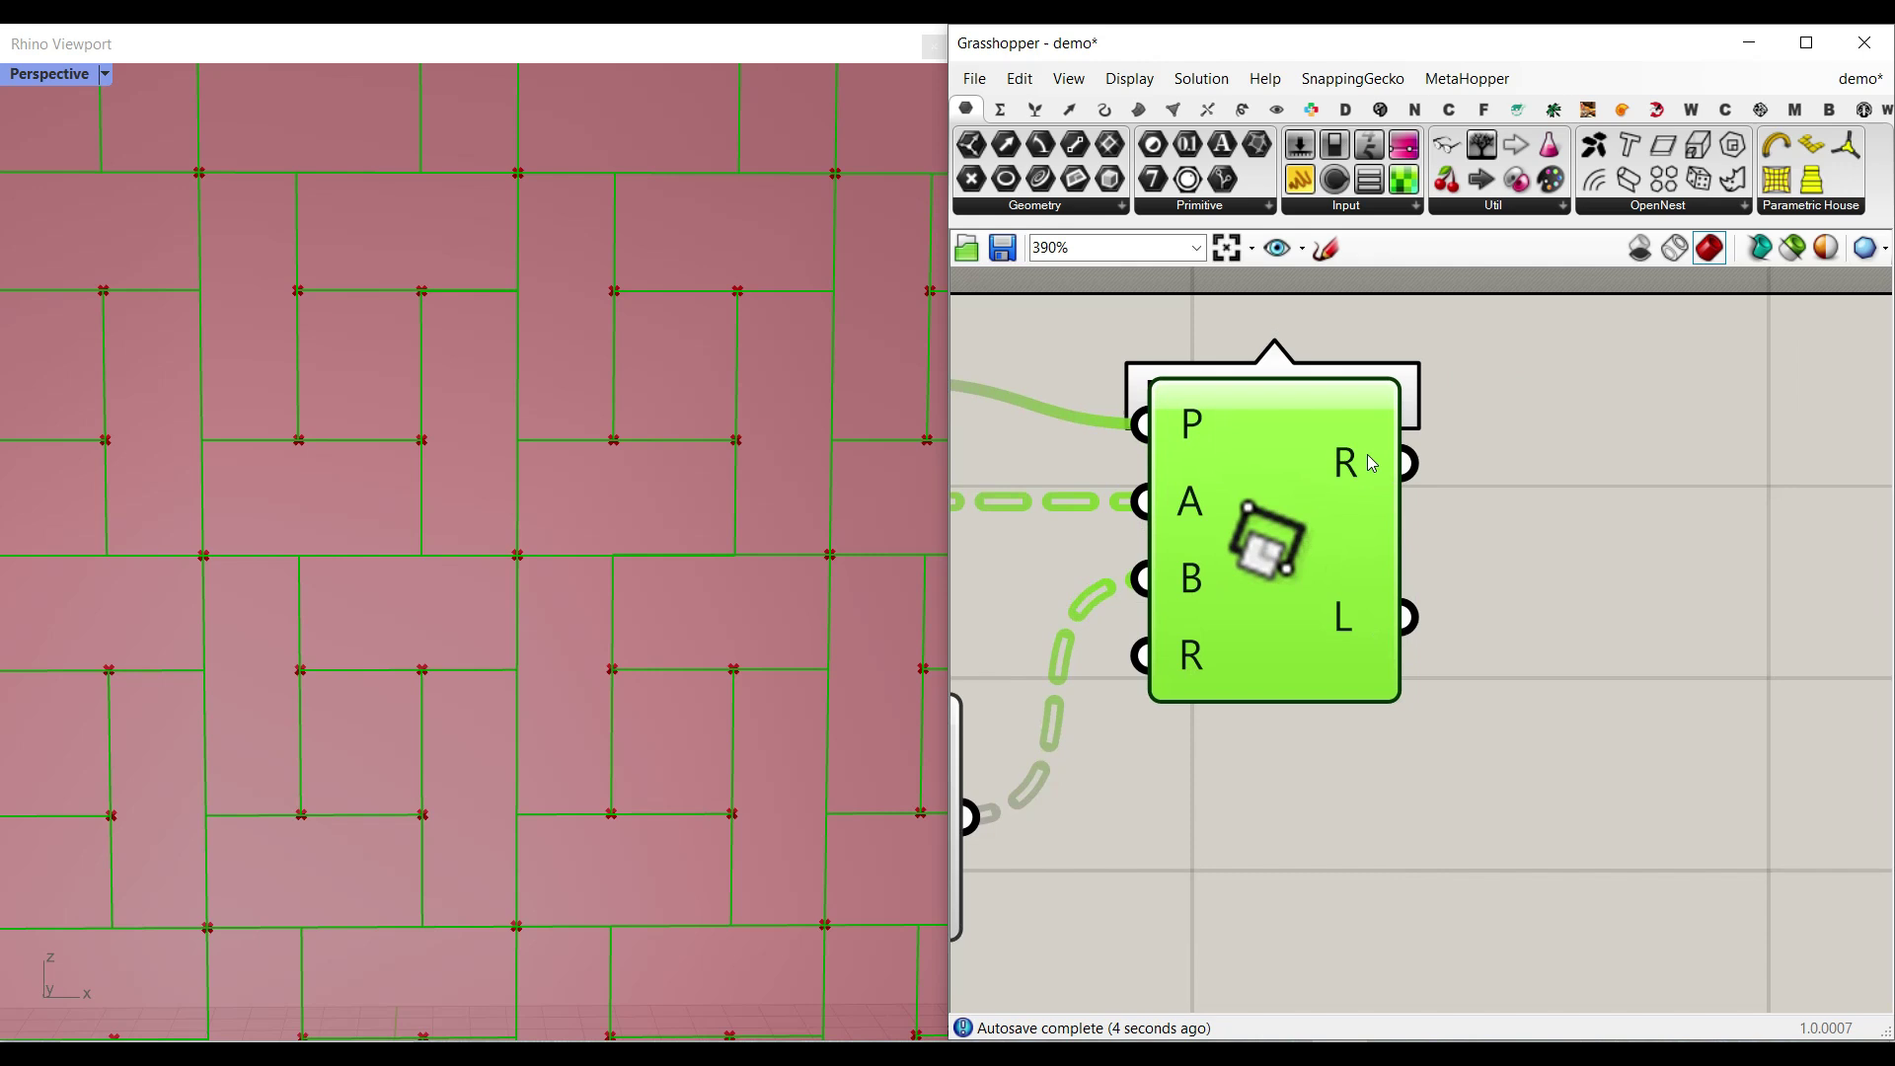
right_click(1370, 459)
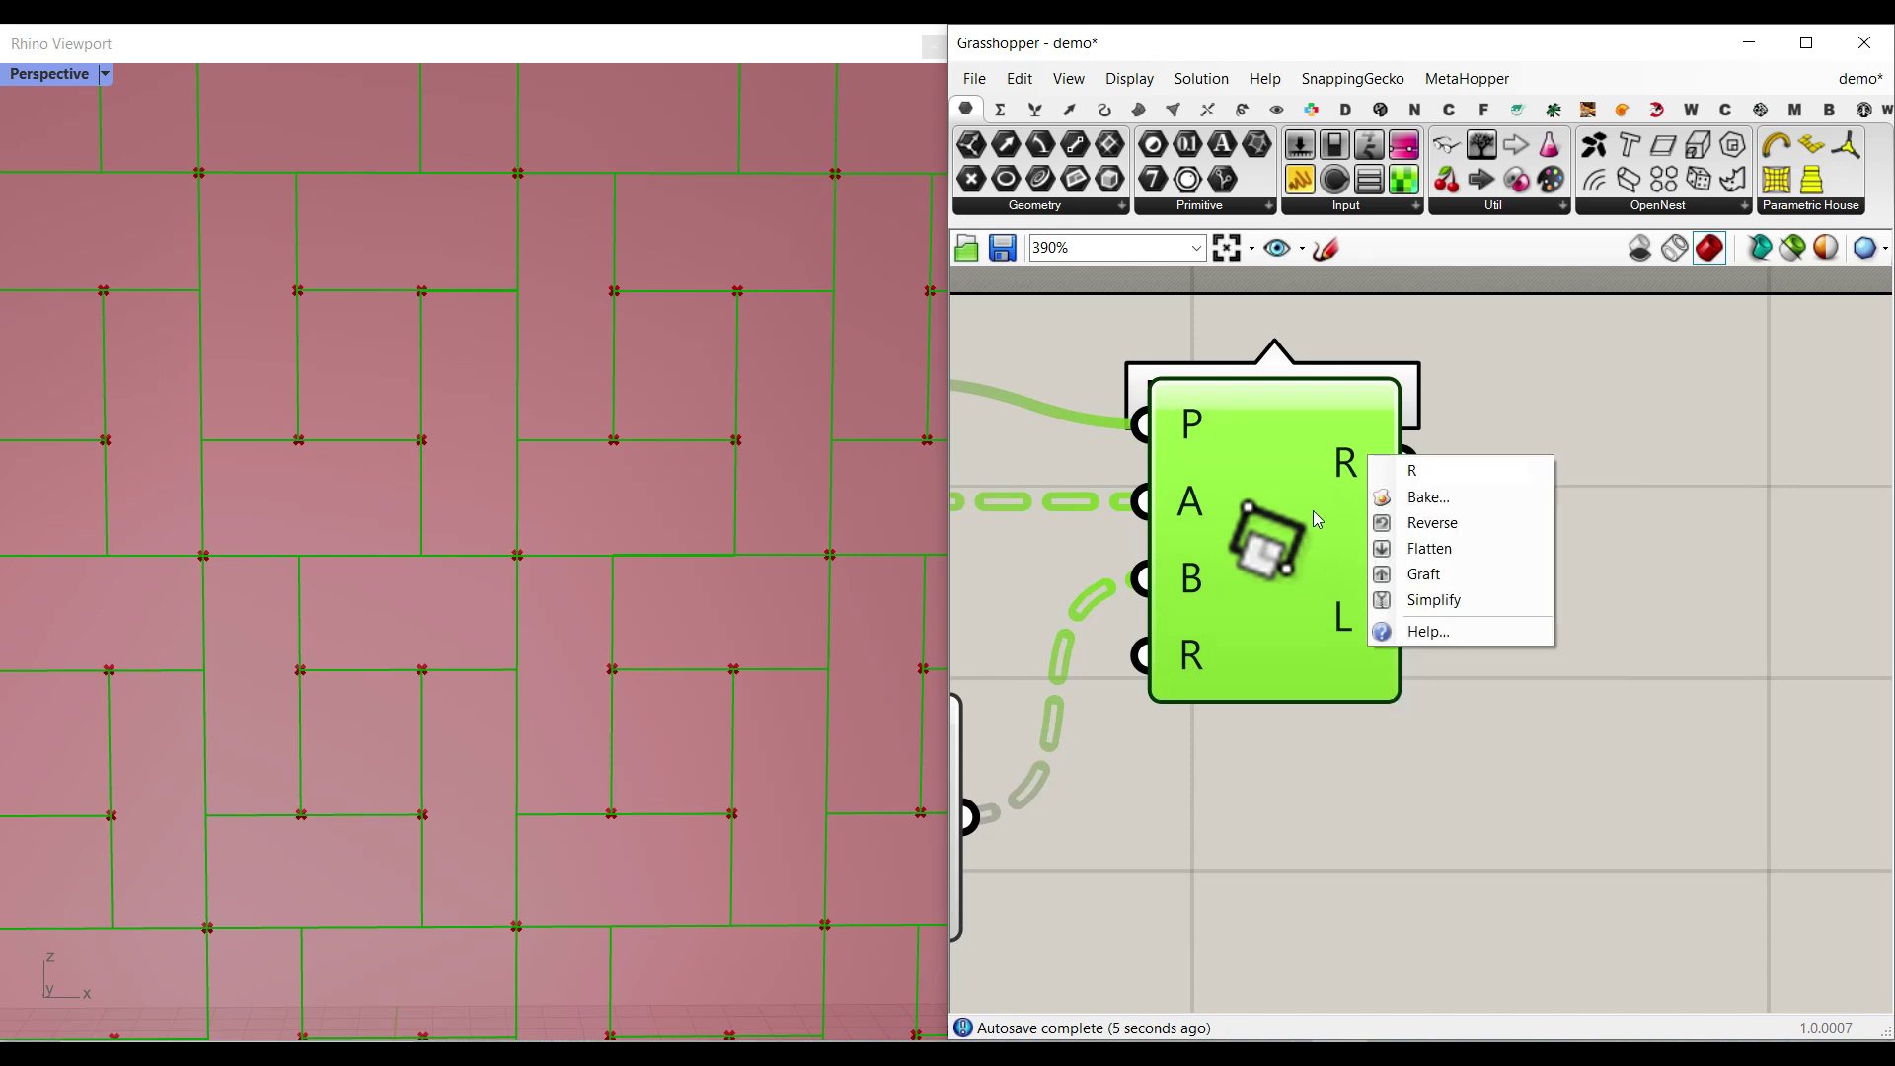
left_click(1418, 596)
- Examine the attractor section of the completed definition, from the surface subdivision through Closest Point and Graph Mapper to Scale
mouse_move(1359, 442)
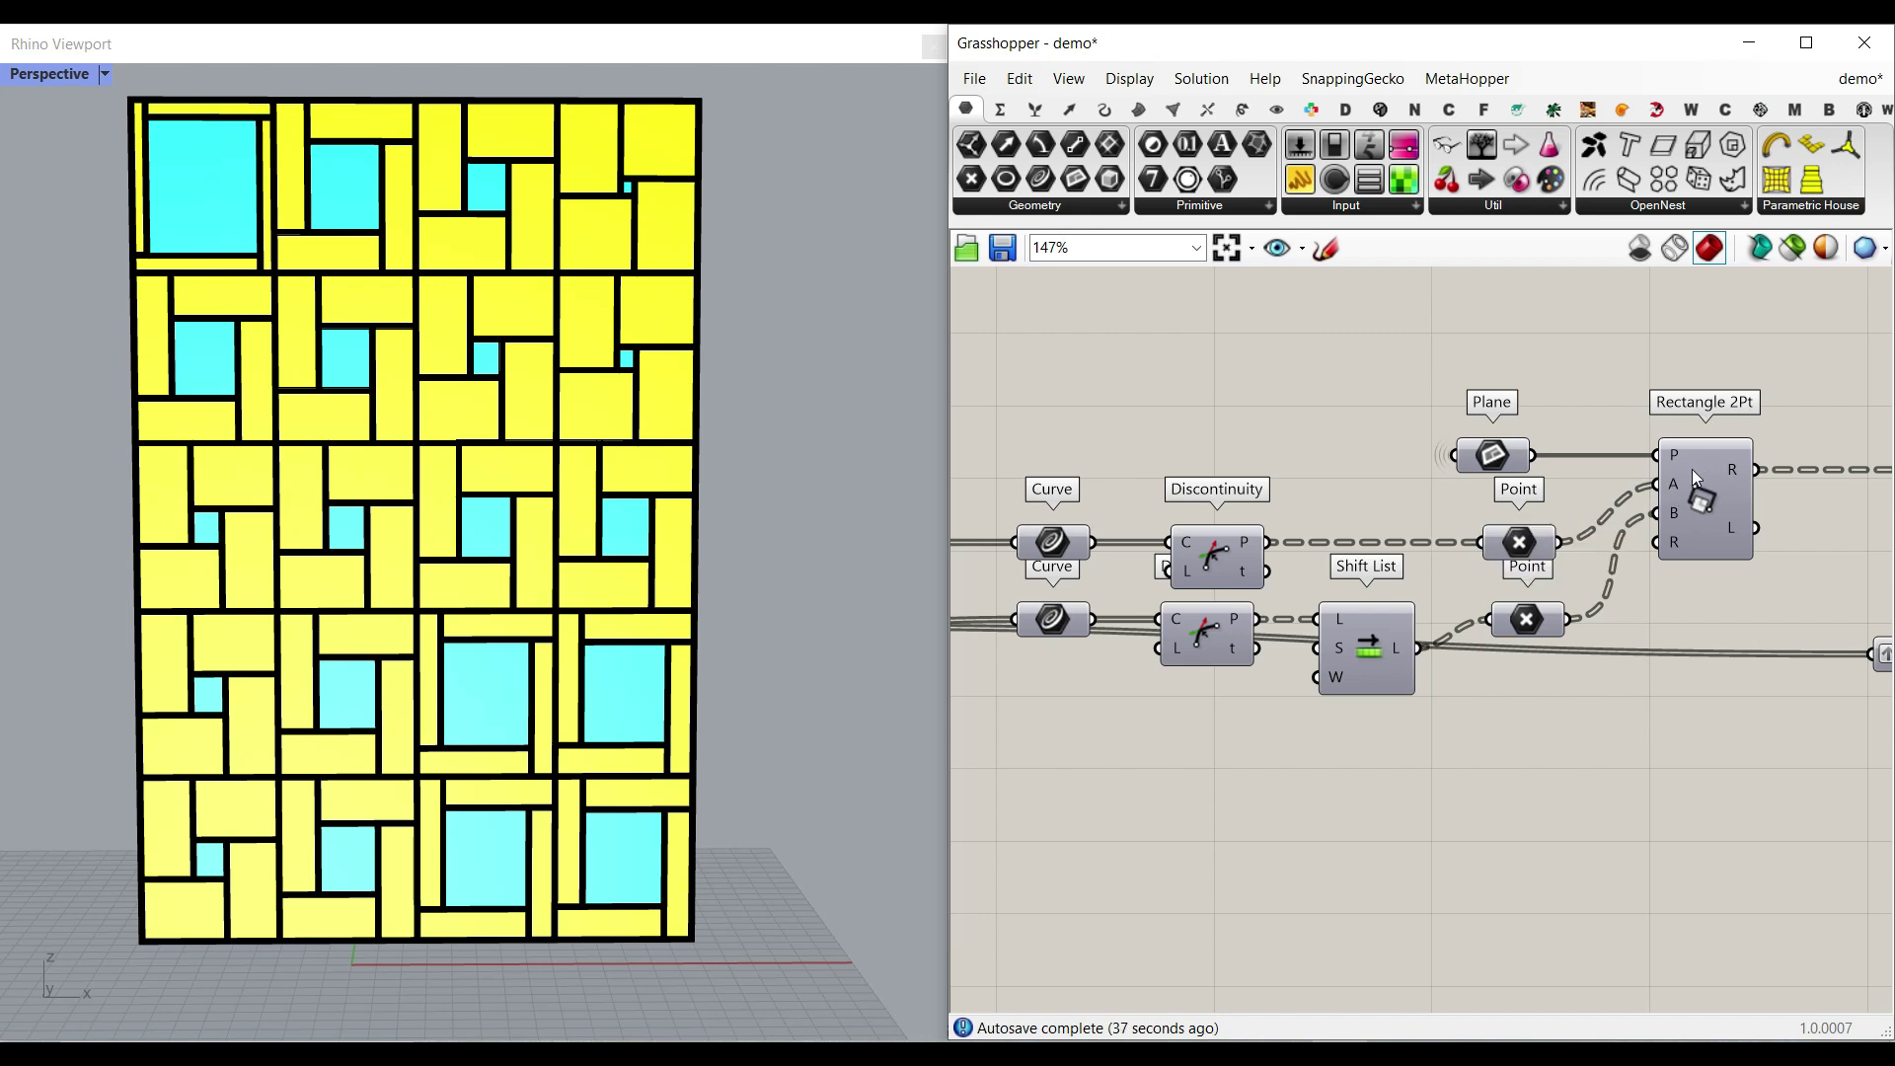
scroll(1519, 542, "down", 7)
right_click_drag(1241, 575, 1570, 578)
scroll(1411, 590, "up", 4)
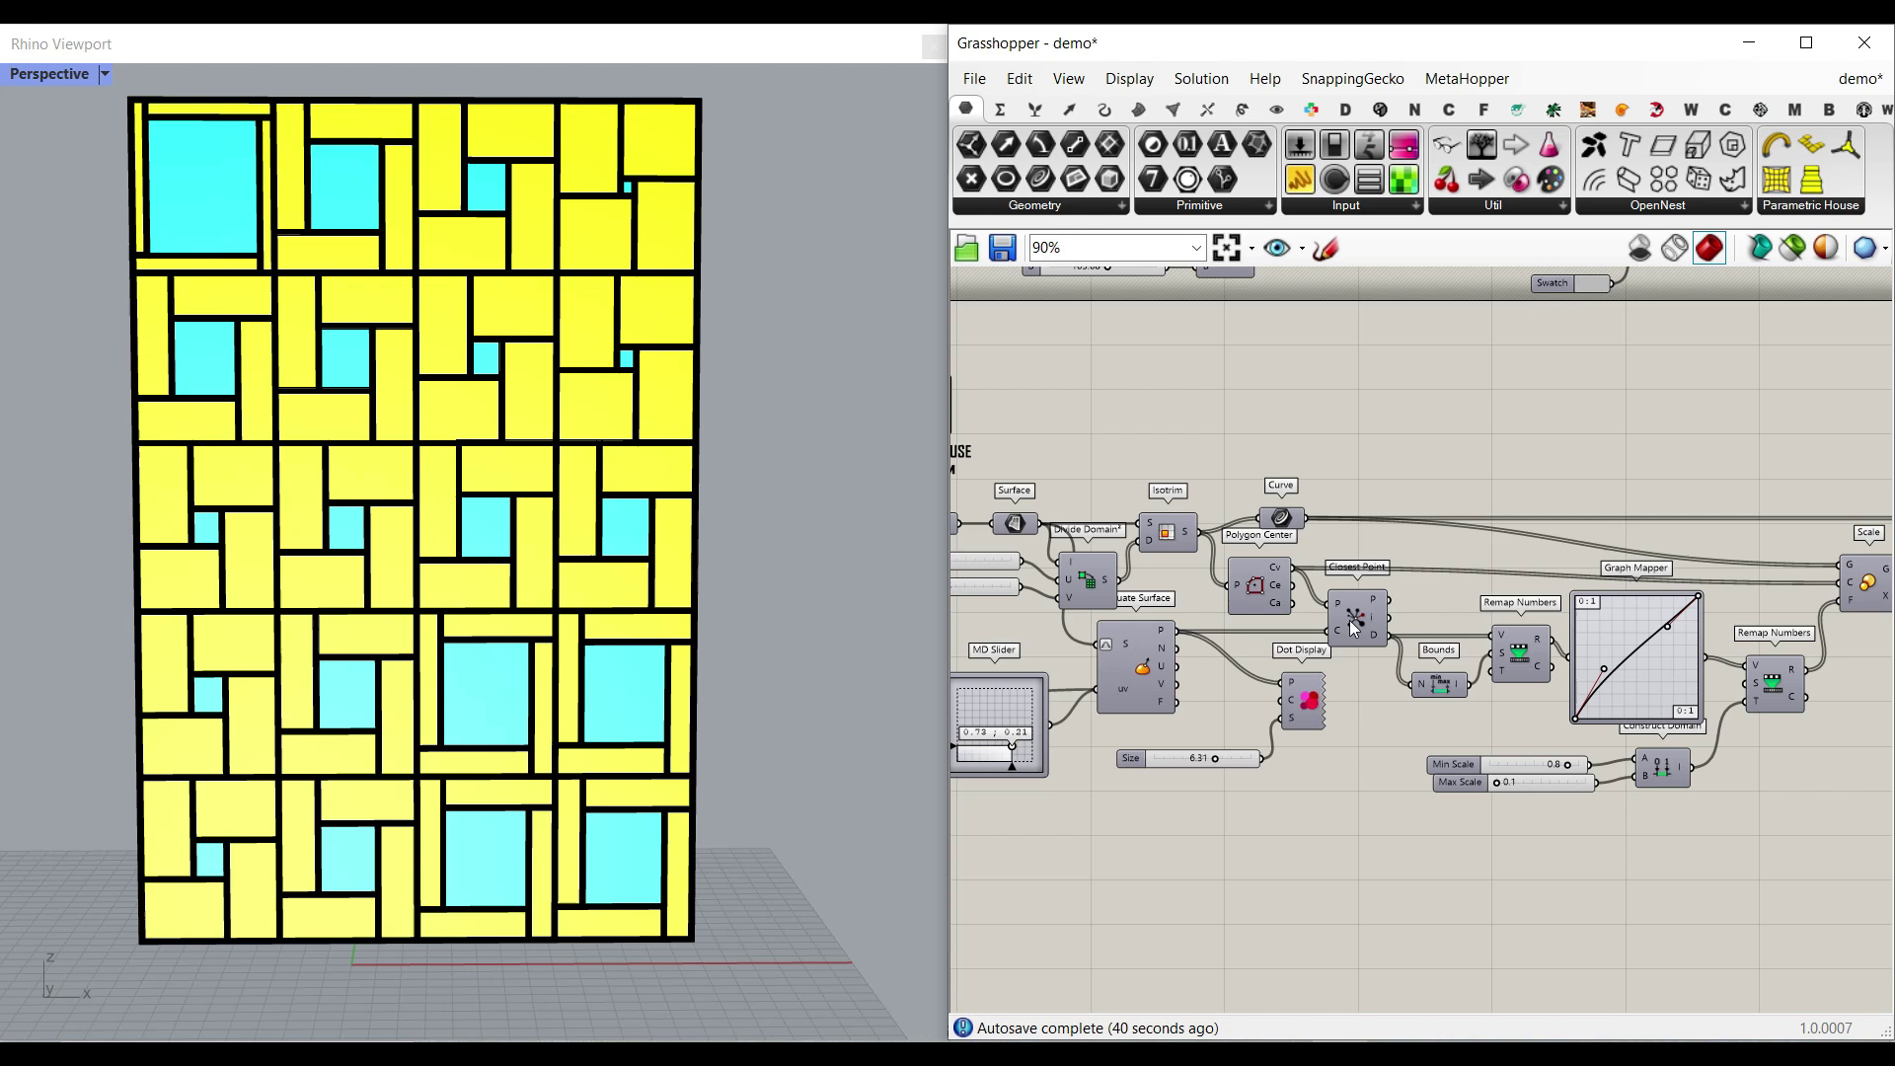
scroll(1393, 589, "up", 2)
right_click_drag(1394, 589, 1188, 616)
scroll(1194, 616, "down", 1)
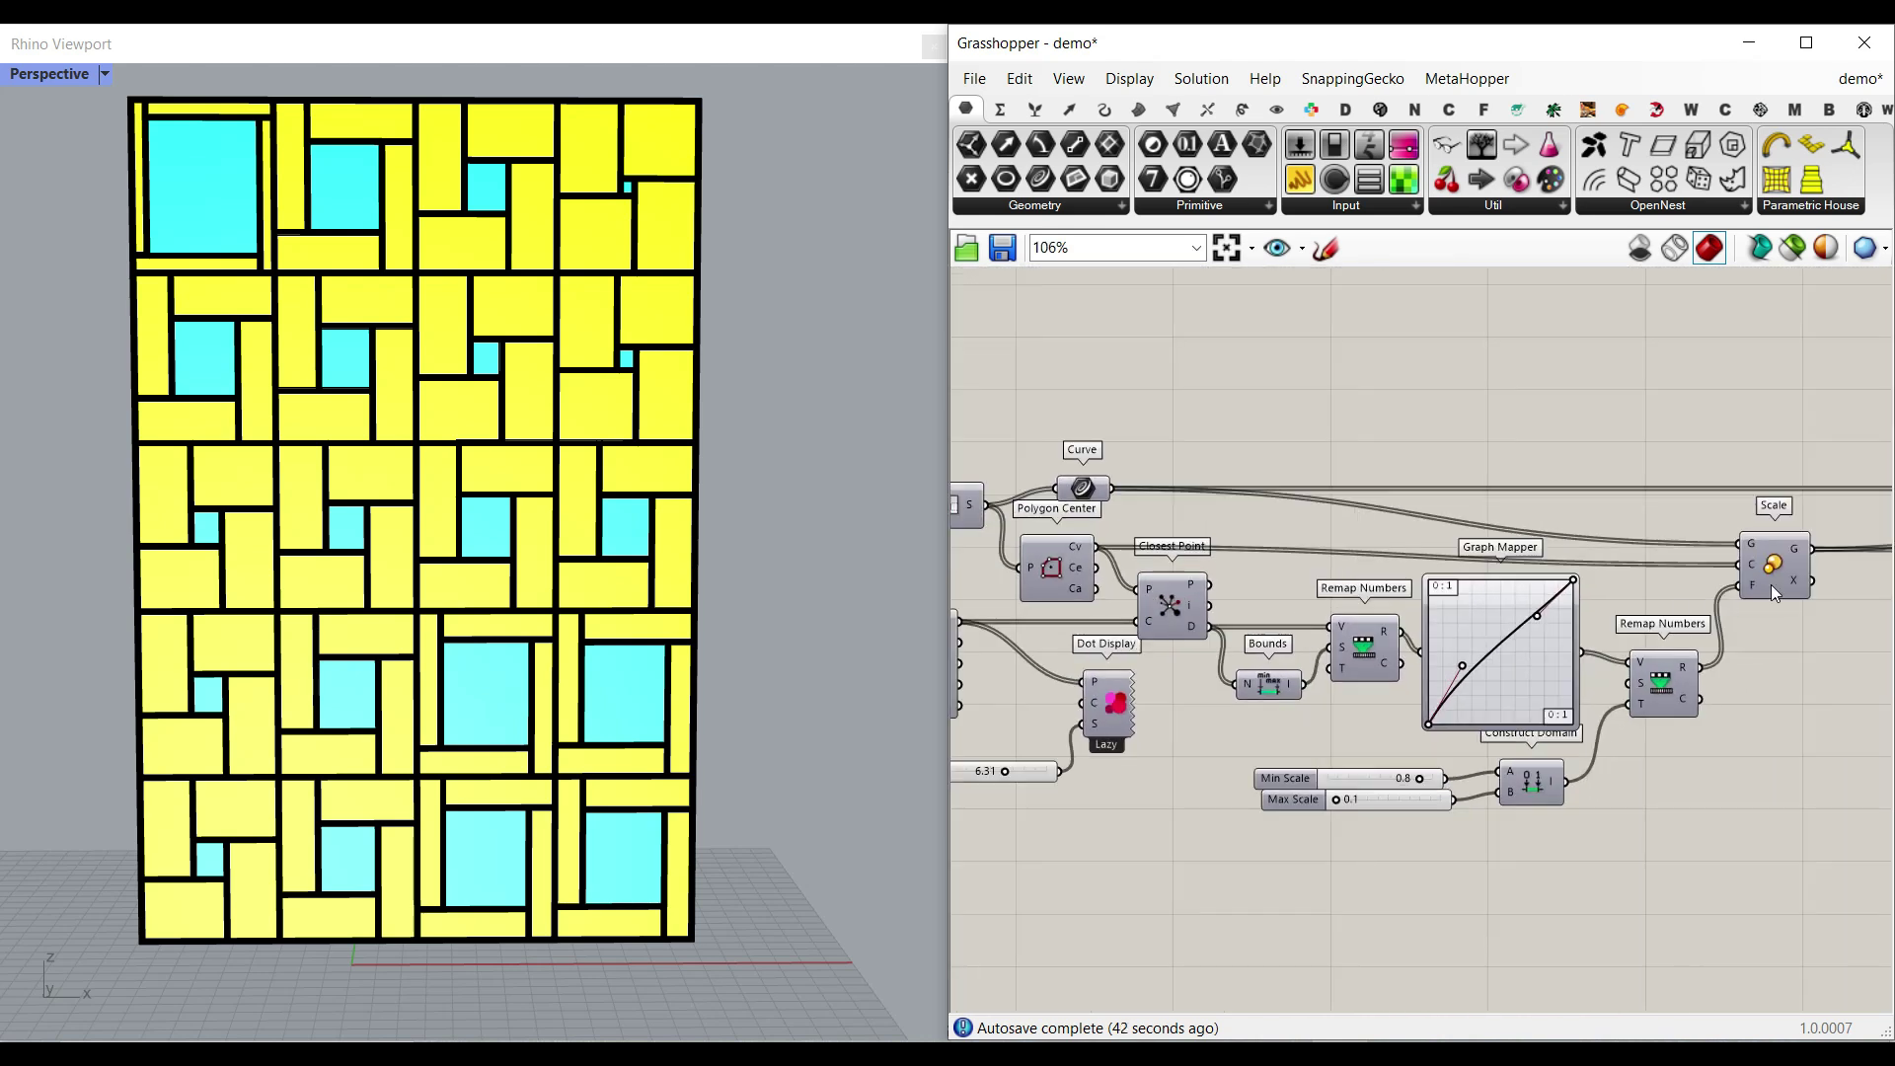
scroll(1772, 586, "up", 1)
right_click_drag(1855, 583, 1347, 612)
- Disable the two Curve parameters that feed the original and scaled cells into the Discontinuity components
right_click(1469, 507)
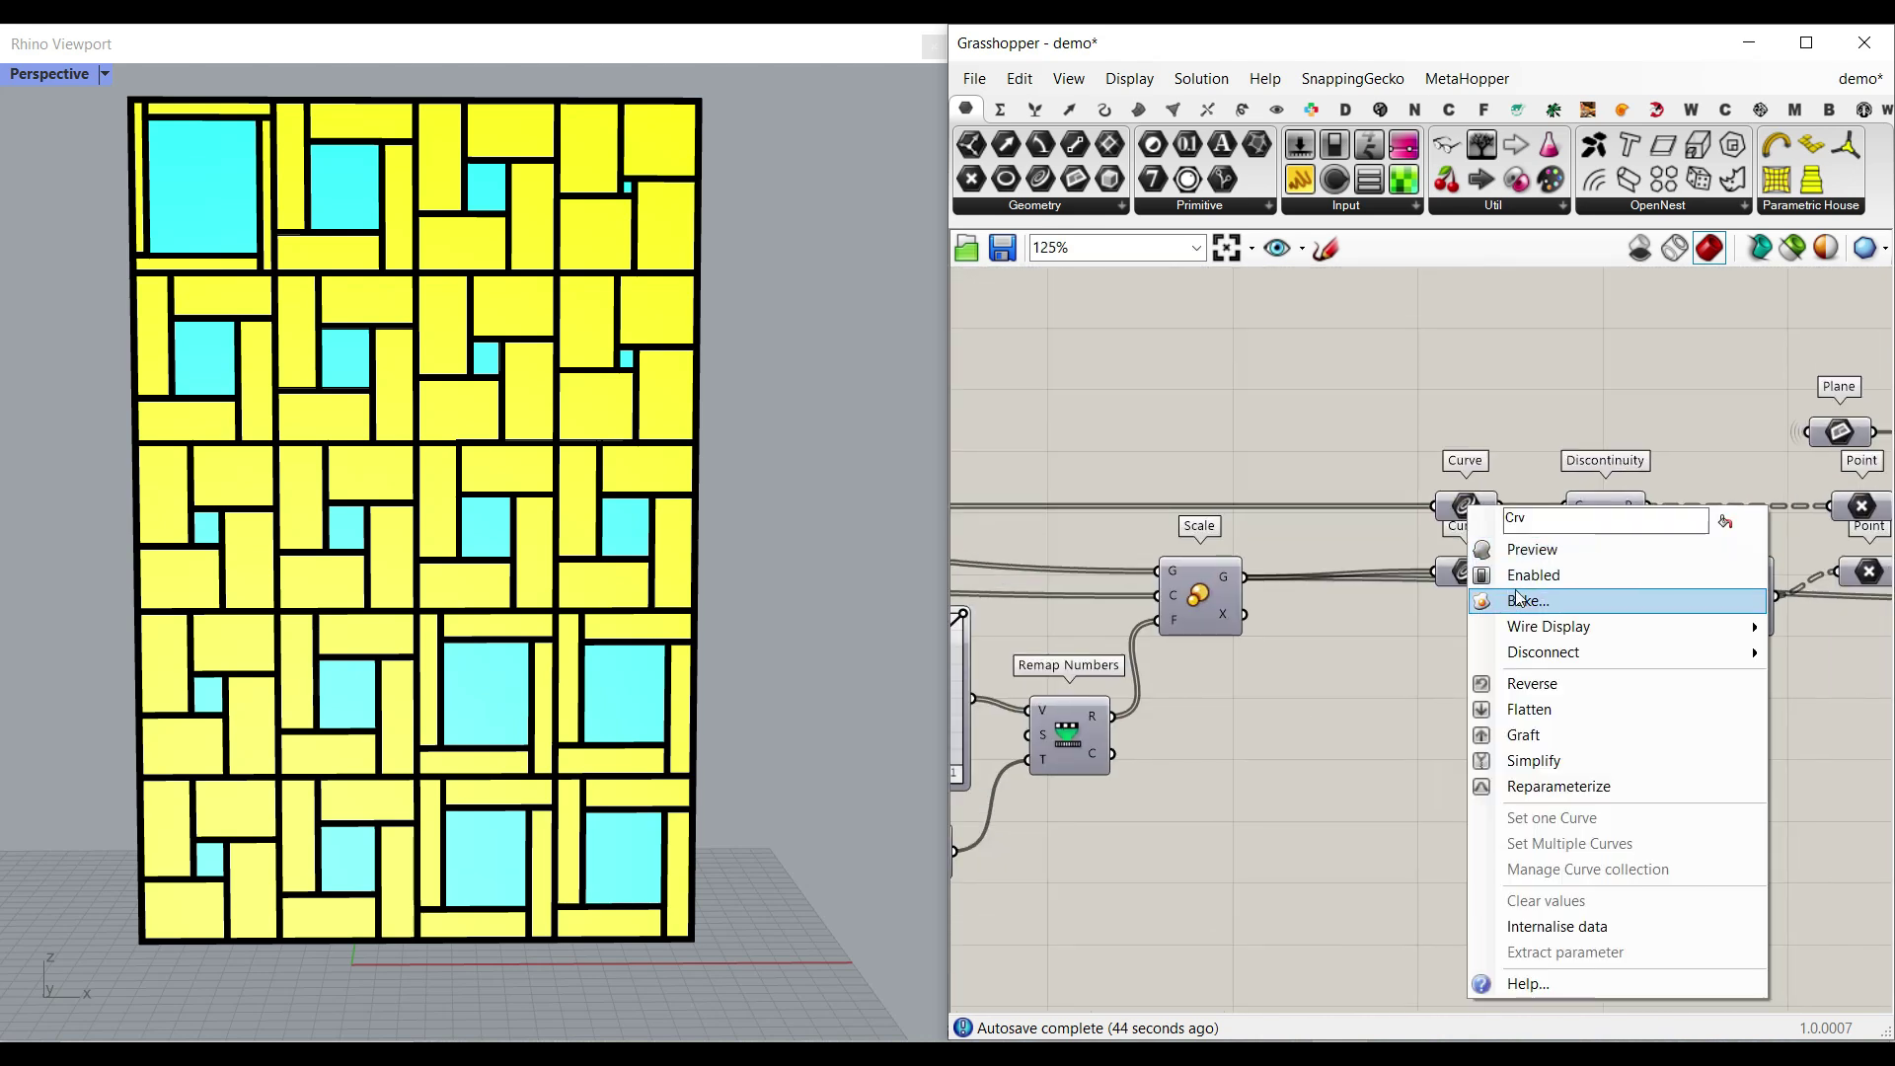
left_click(1512, 571)
right_click(1467, 570)
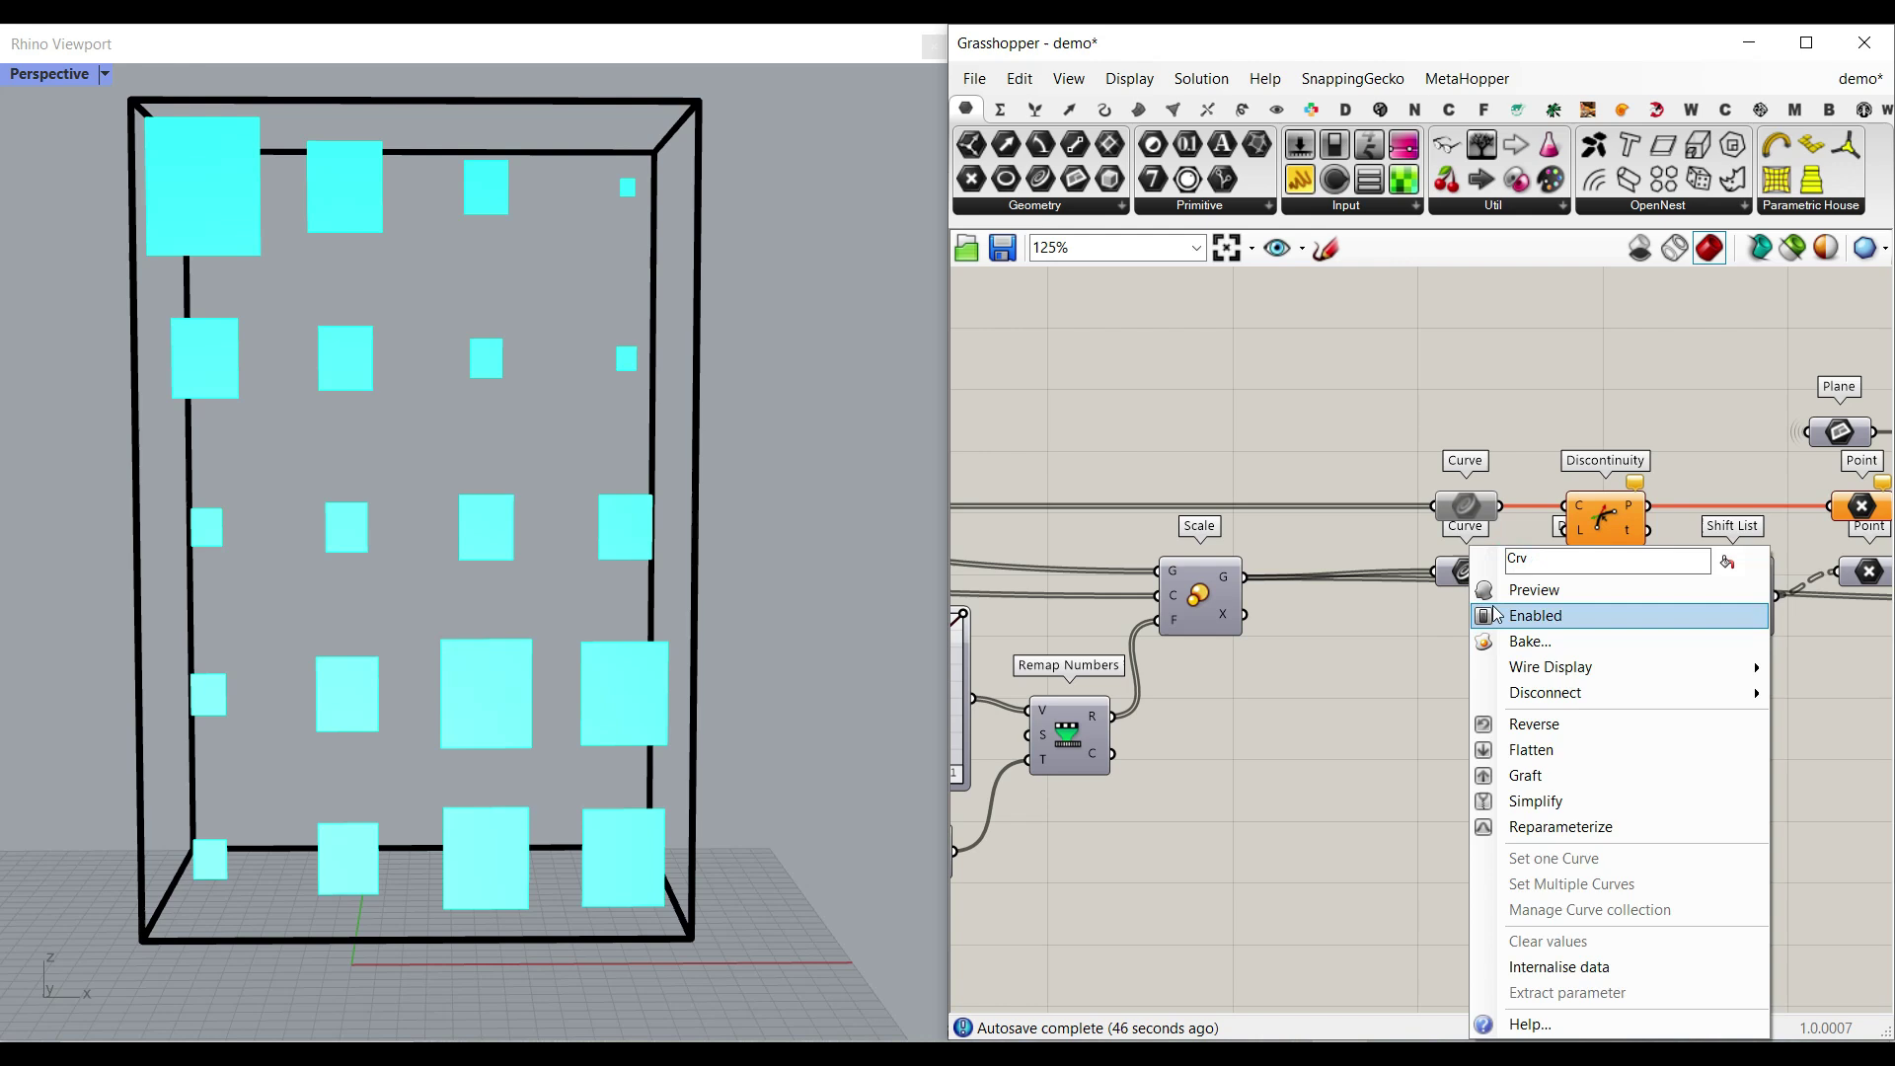
left_click(1525, 615)
- Turn on the preview of the Evaluate Surface component to show the attractor points on the facade
right_click_drag(976, 651, 1471, 634)
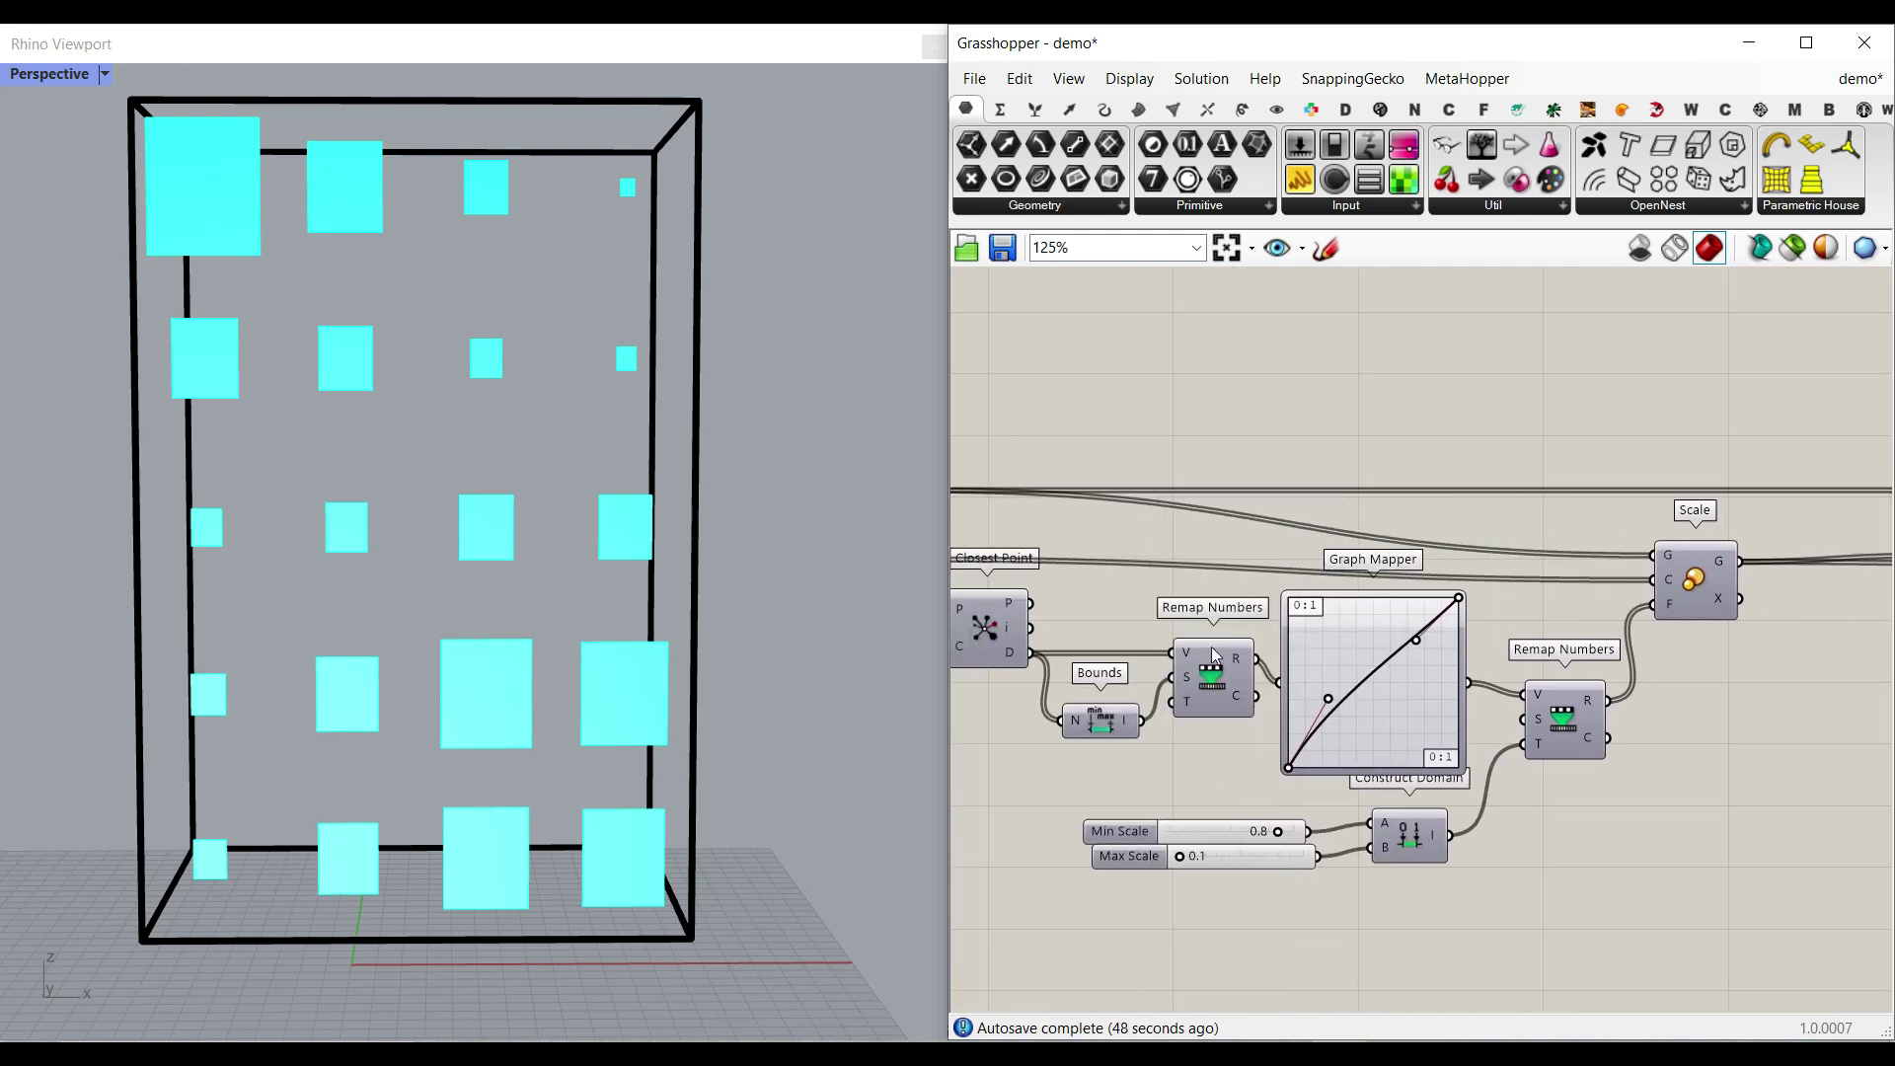
right_click_drag(1174, 650, 1392, 629)
right_click_drag(1117, 614, 1242, 604)
mouse_move(1016, 685)
right_mouse_down()
mouse_move(1270, 678)
mouse_move(1356, 747)
mouse_move(1485, 604)
right_mouse_up()
scroll(1270, 678, "up", 3)
right_click(1215, 646)
left_click(1253, 701)
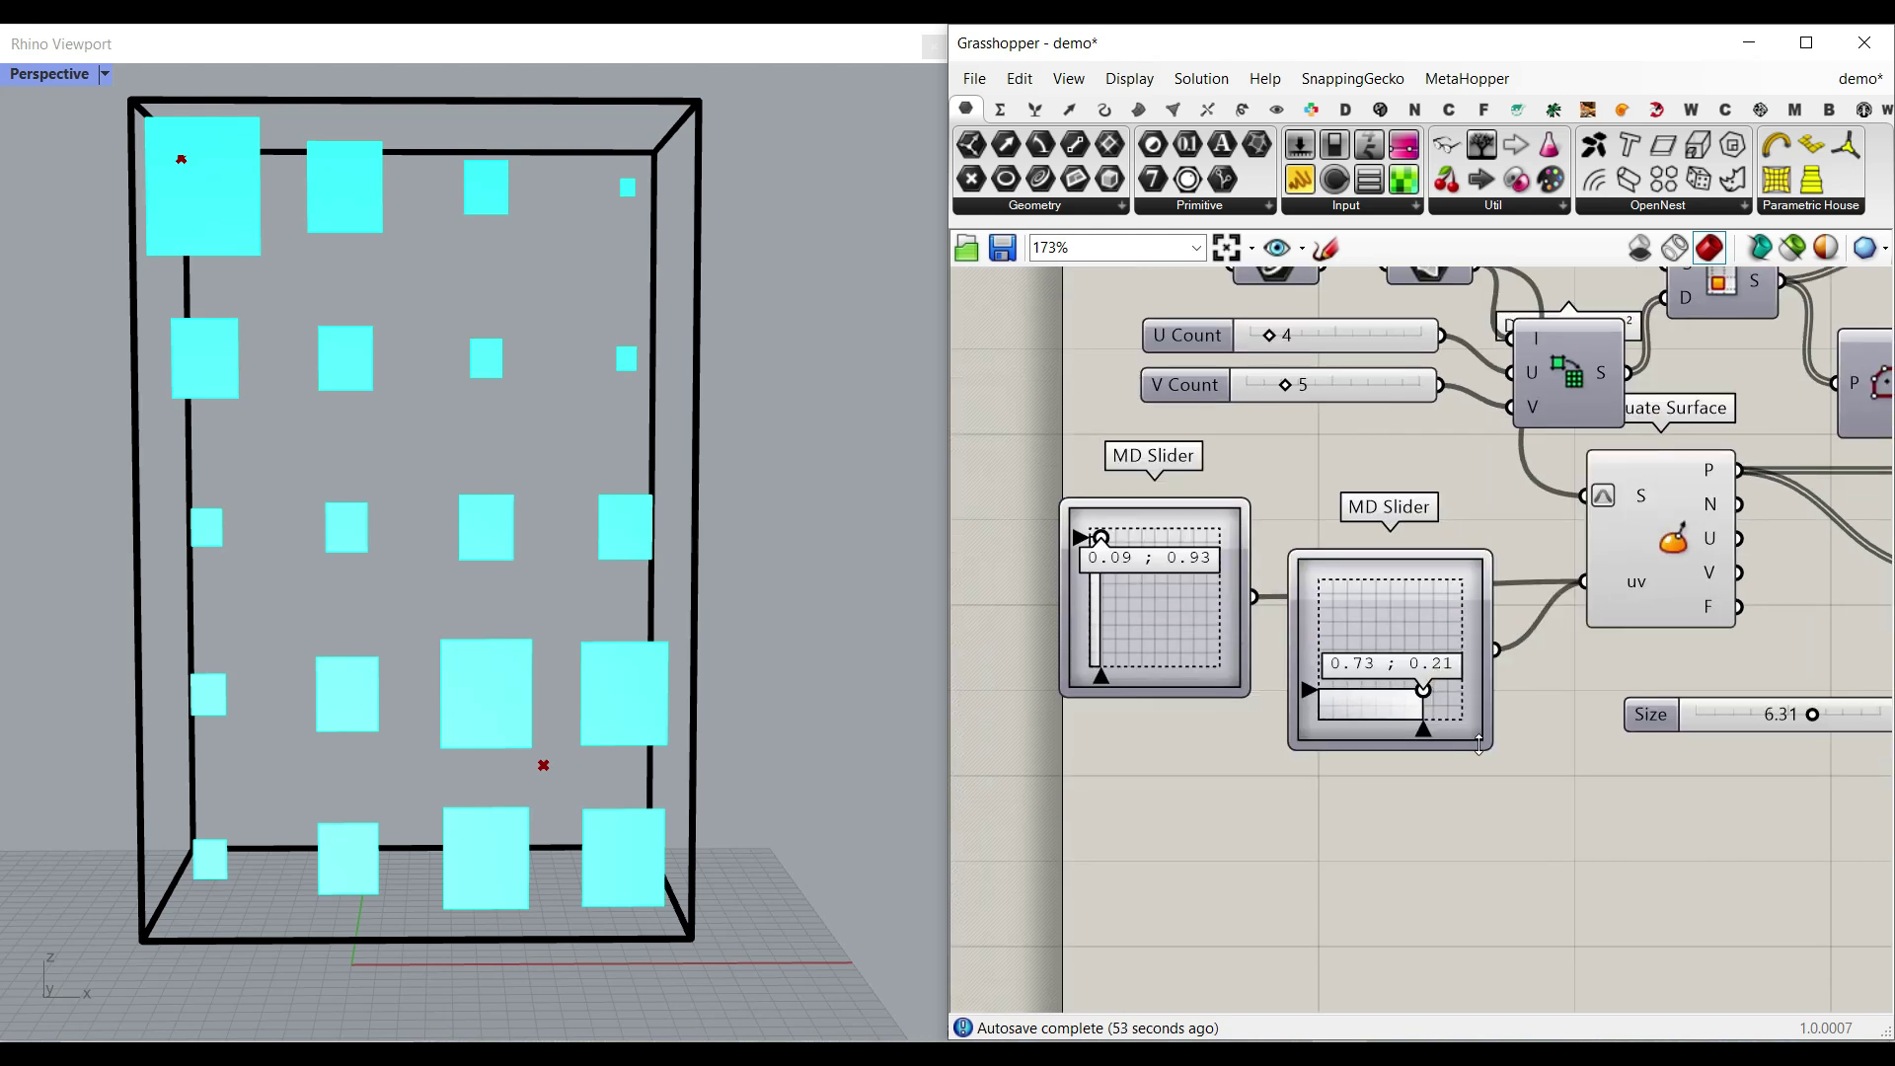
- Move the second MD Slider below the first and reposition both attractor points on the facade with the two sliders
left_click_drag(1431, 754, 1331, 915)
left_click_drag(1102, 538, 1131, 557)
mouse_move(1317, 850)
left_mouse_down()
mouse_move(1299, 832)
mouse_move(1311, 845)
left_mouse_up()
- Turn on the previews of the Polygon Center component and the Curve parameter holding the subdivided cells
right_click_drag(1739, 525, 1372, 599)
scroll(1663, 557, "up", 2)
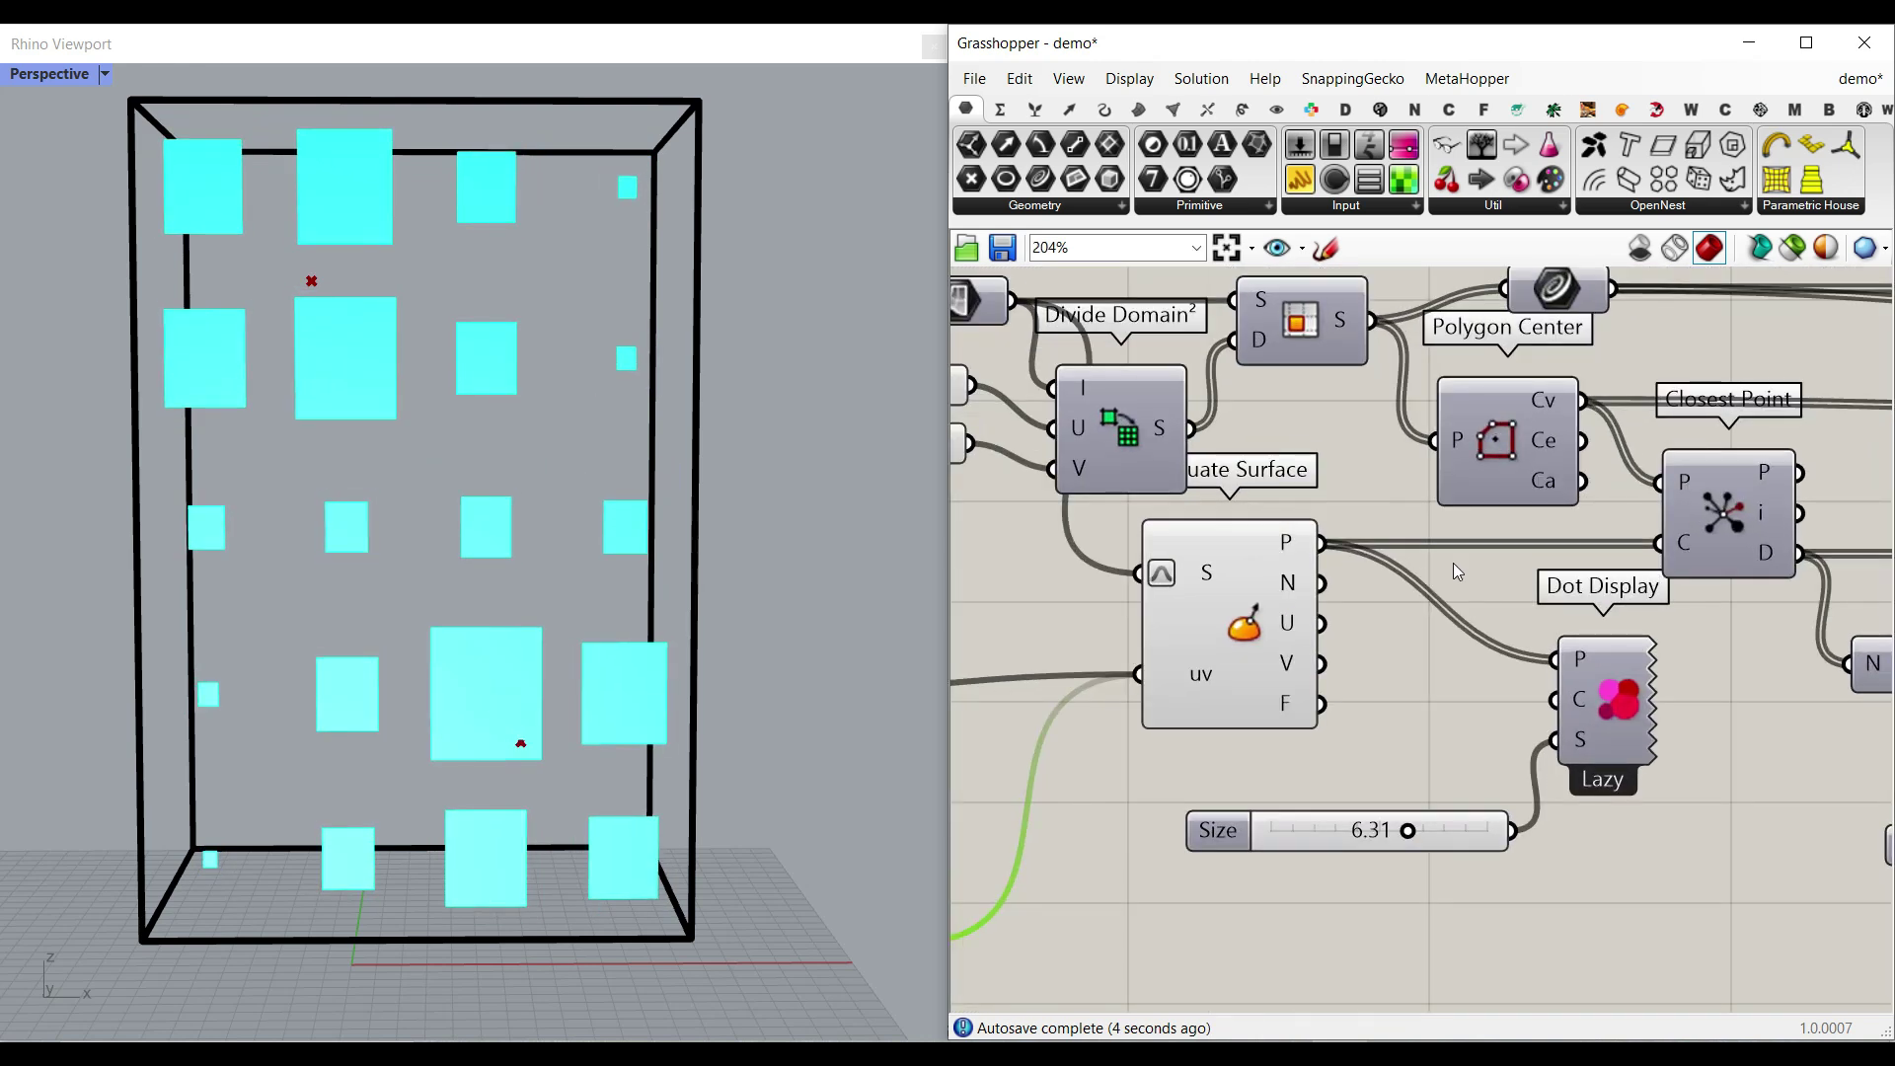
left_click(1240, 616)
right_click(1515, 456)
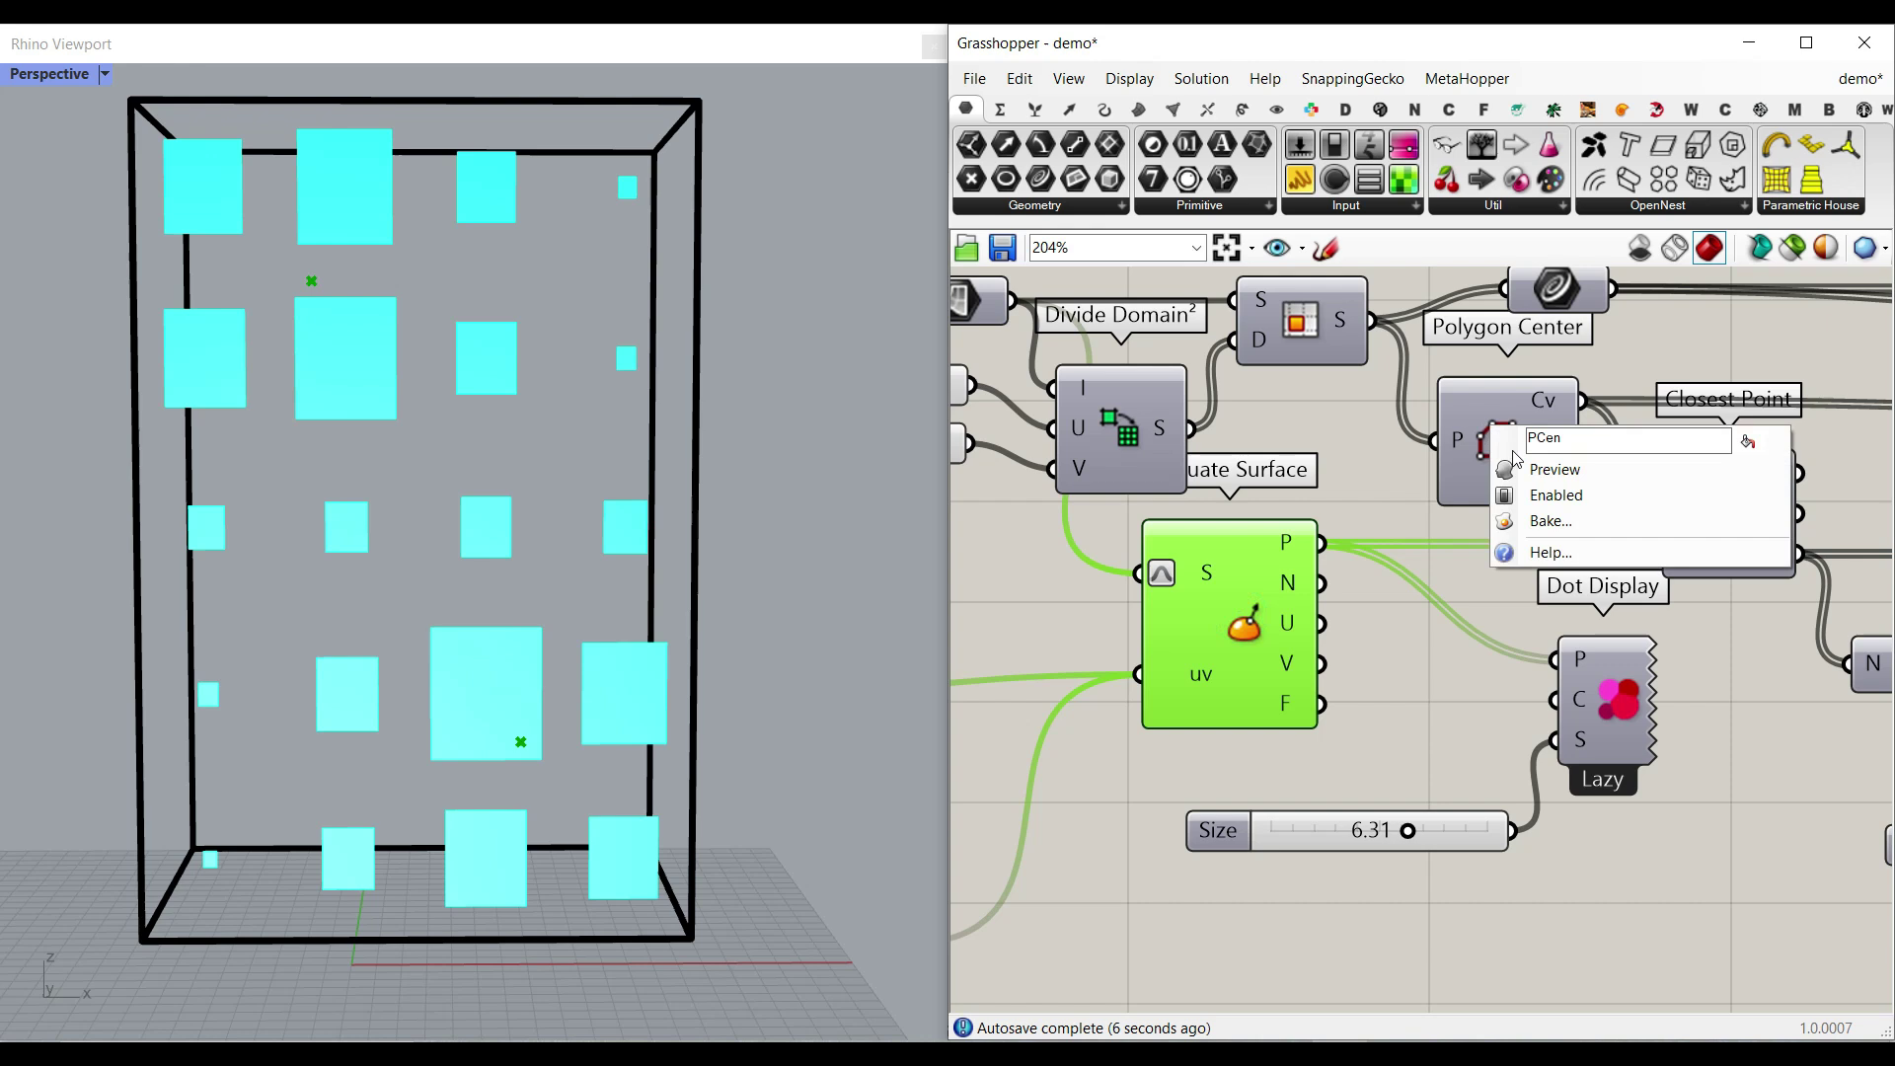
left_click(1552, 470)
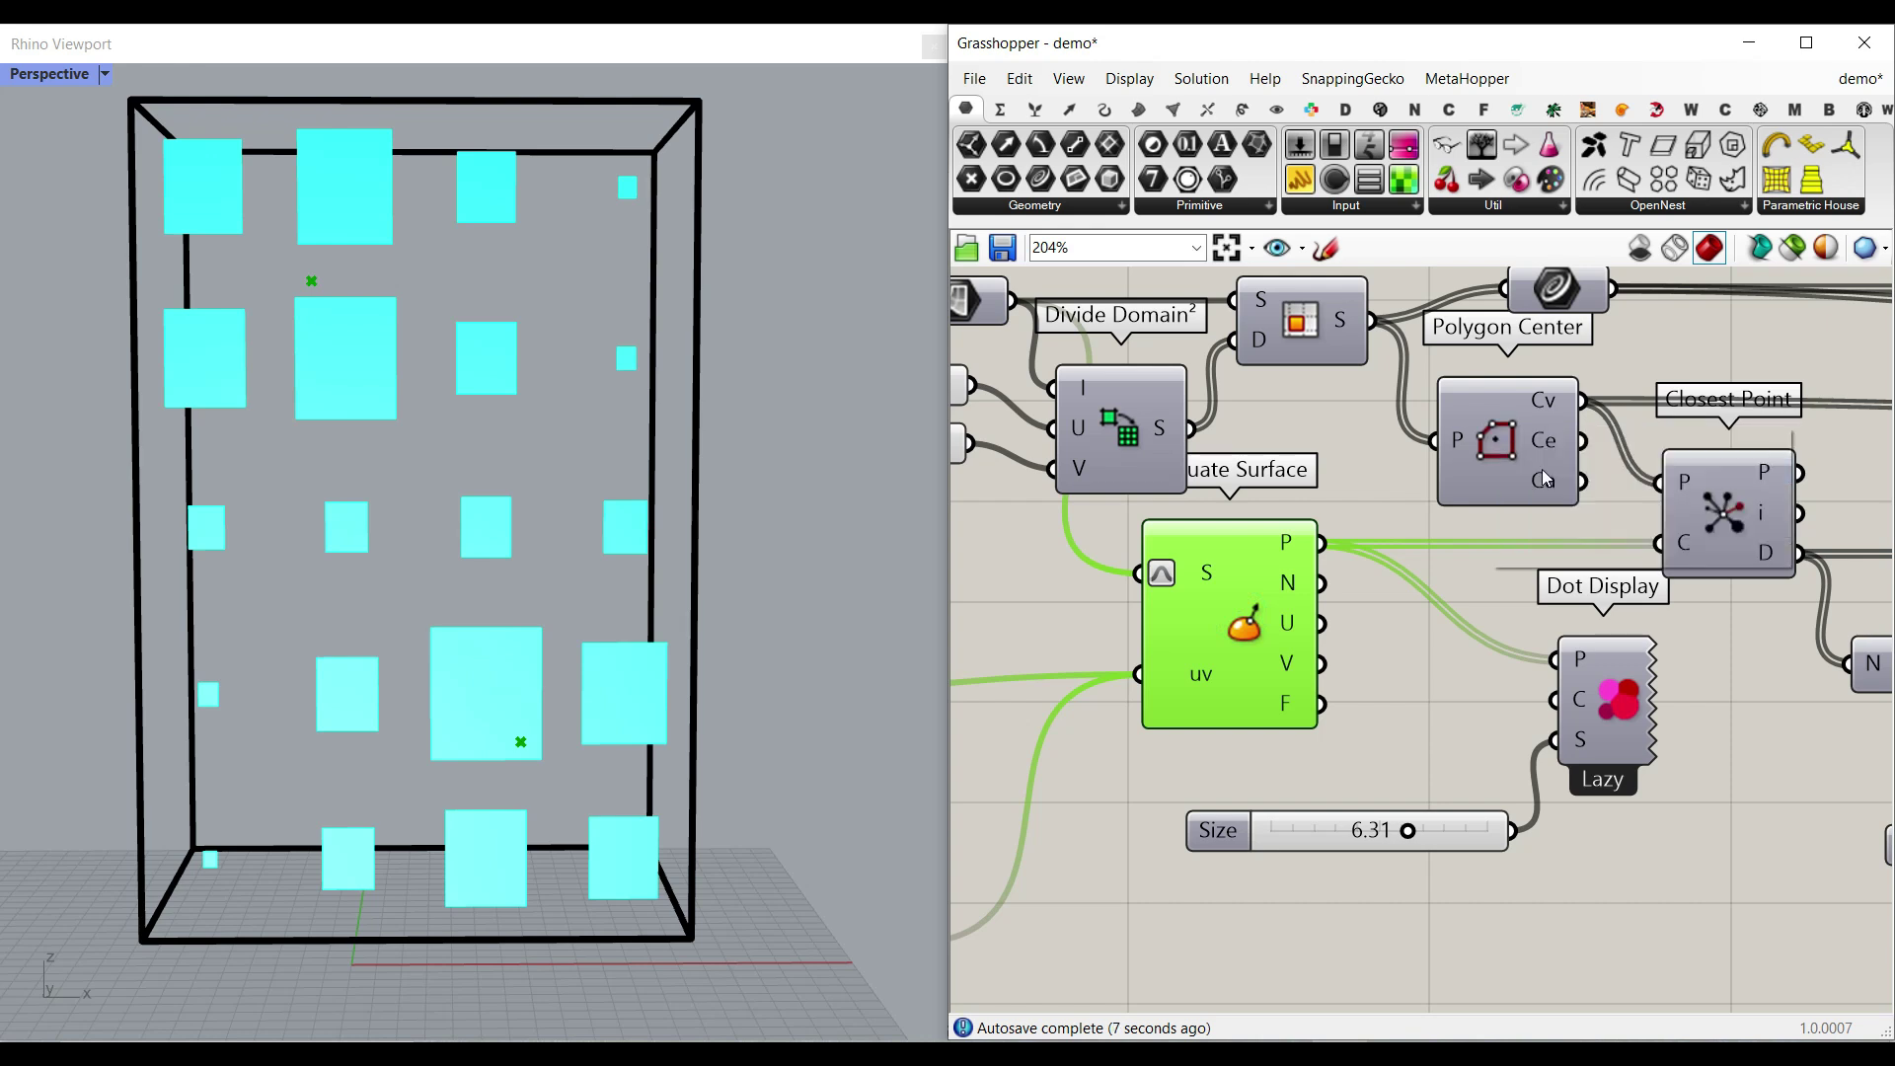
right_click(1307, 321)
right_click(1558, 286)
left_click(1580, 311)
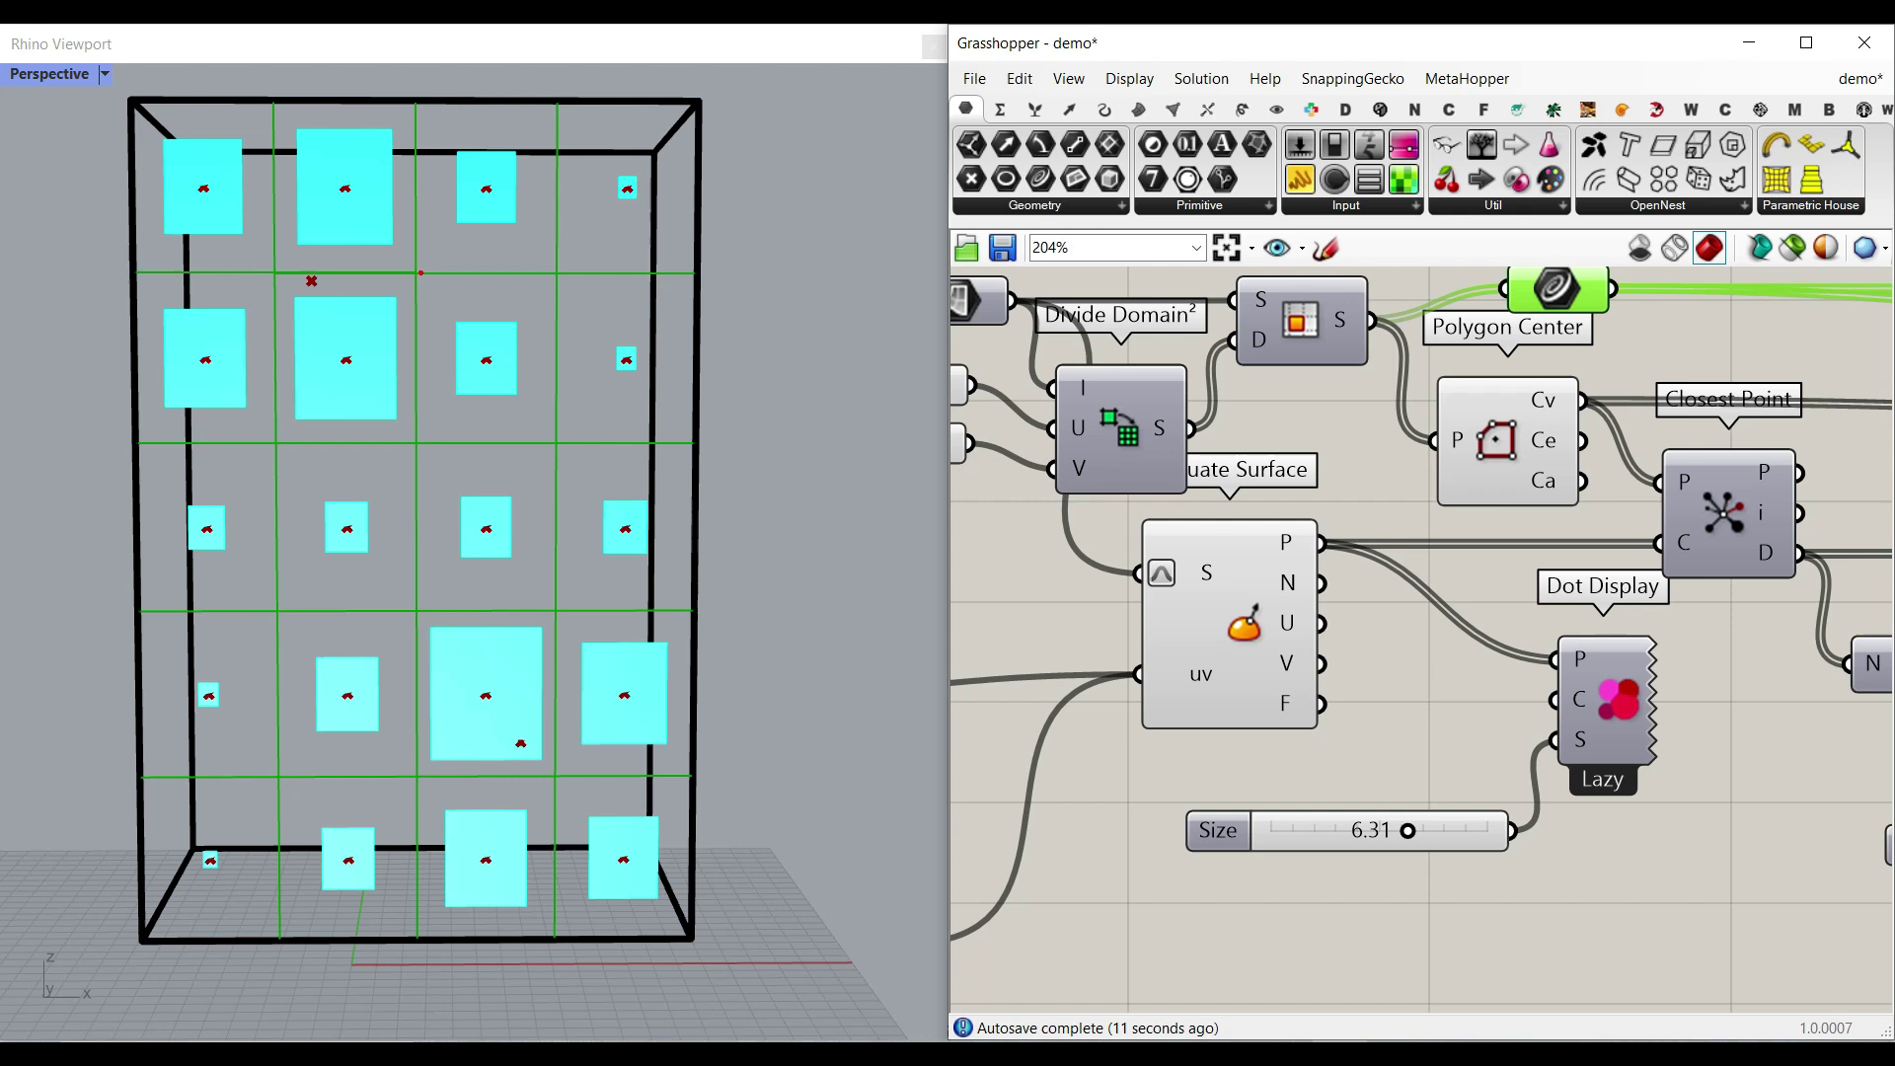
mouse_move(420, 272)
left_mouse_down("ctrl")
mouse_move(550, 450)
mouse_move(546, 395)
mouse_move(477, 376)
left_mouse_up("ctrl")
left_click_drag(476, 352, 504, 387)
left_click_drag(496, 511, 469, 538)
left_click_drag(461, 513, 498, 544)
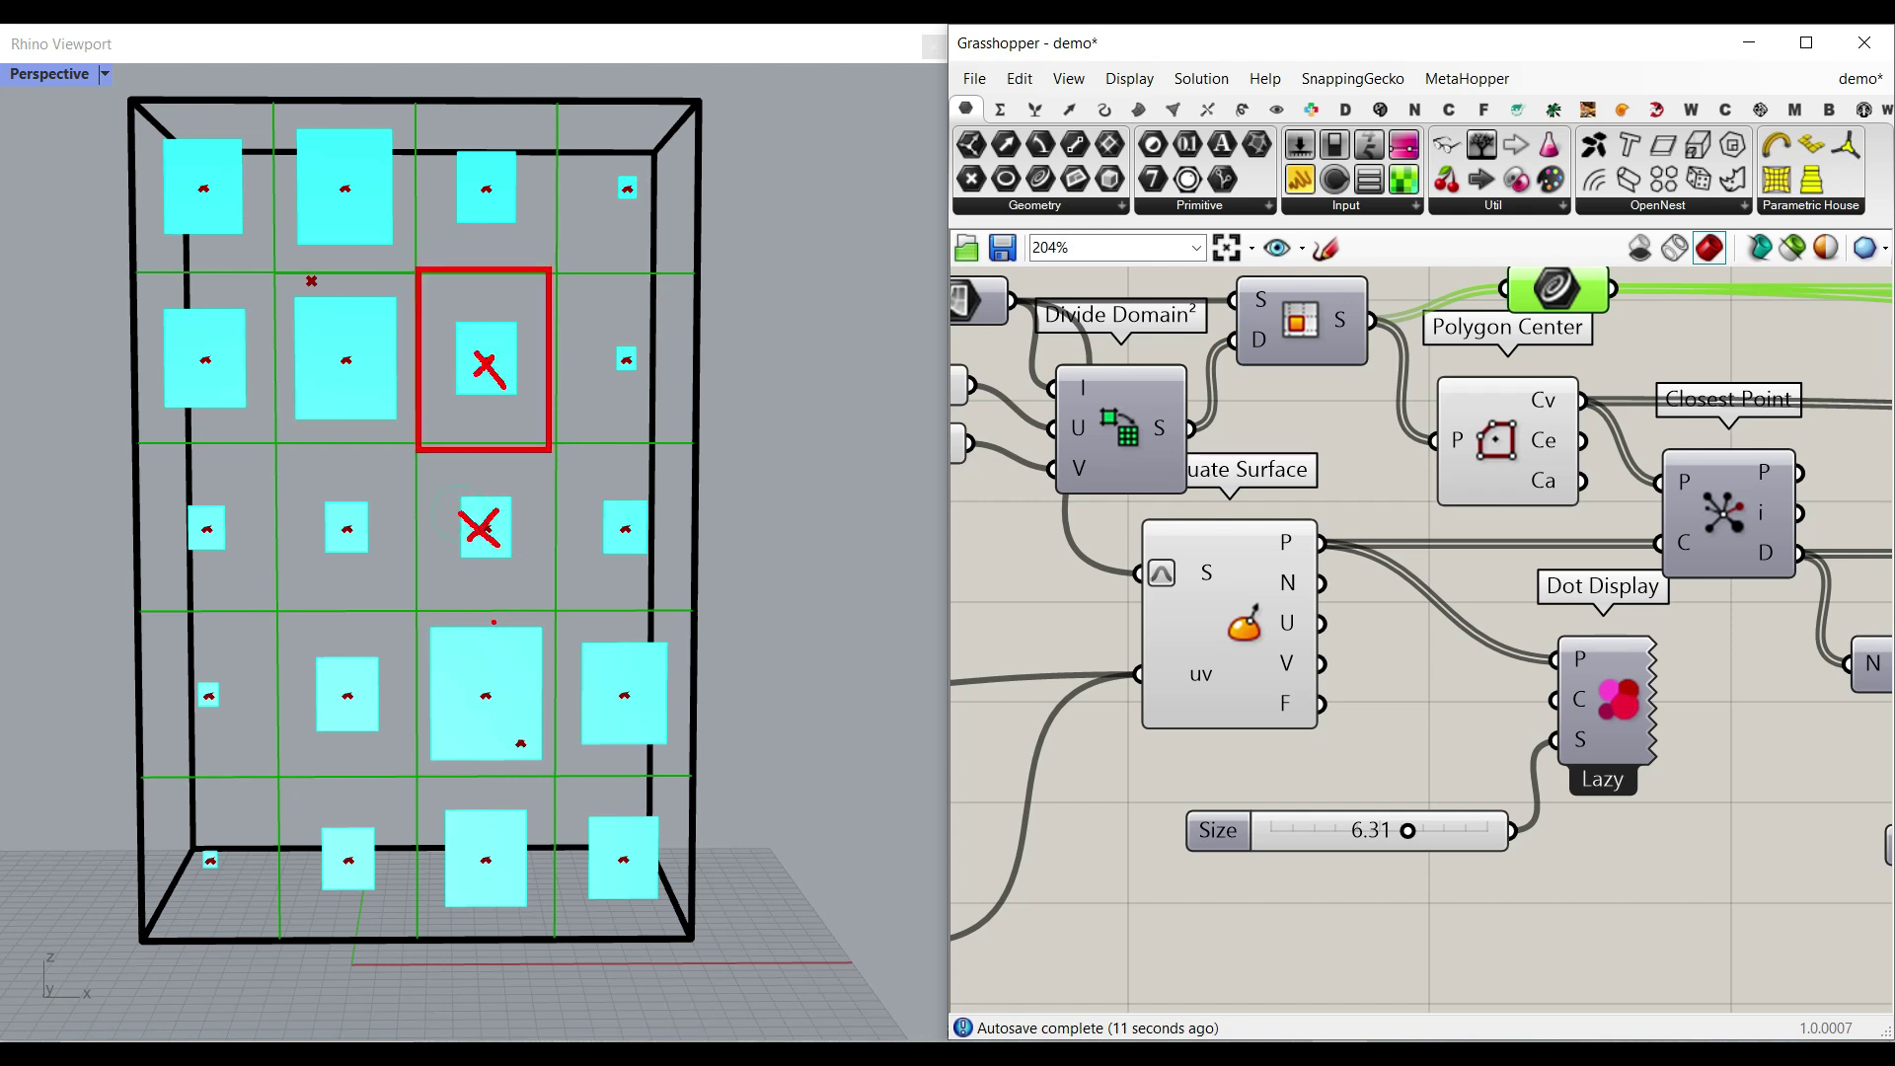
key("ctrl+z")
key("ctrl+z")
key("ctrl+z")
key("ctrl+z")
key("ctrl+z")
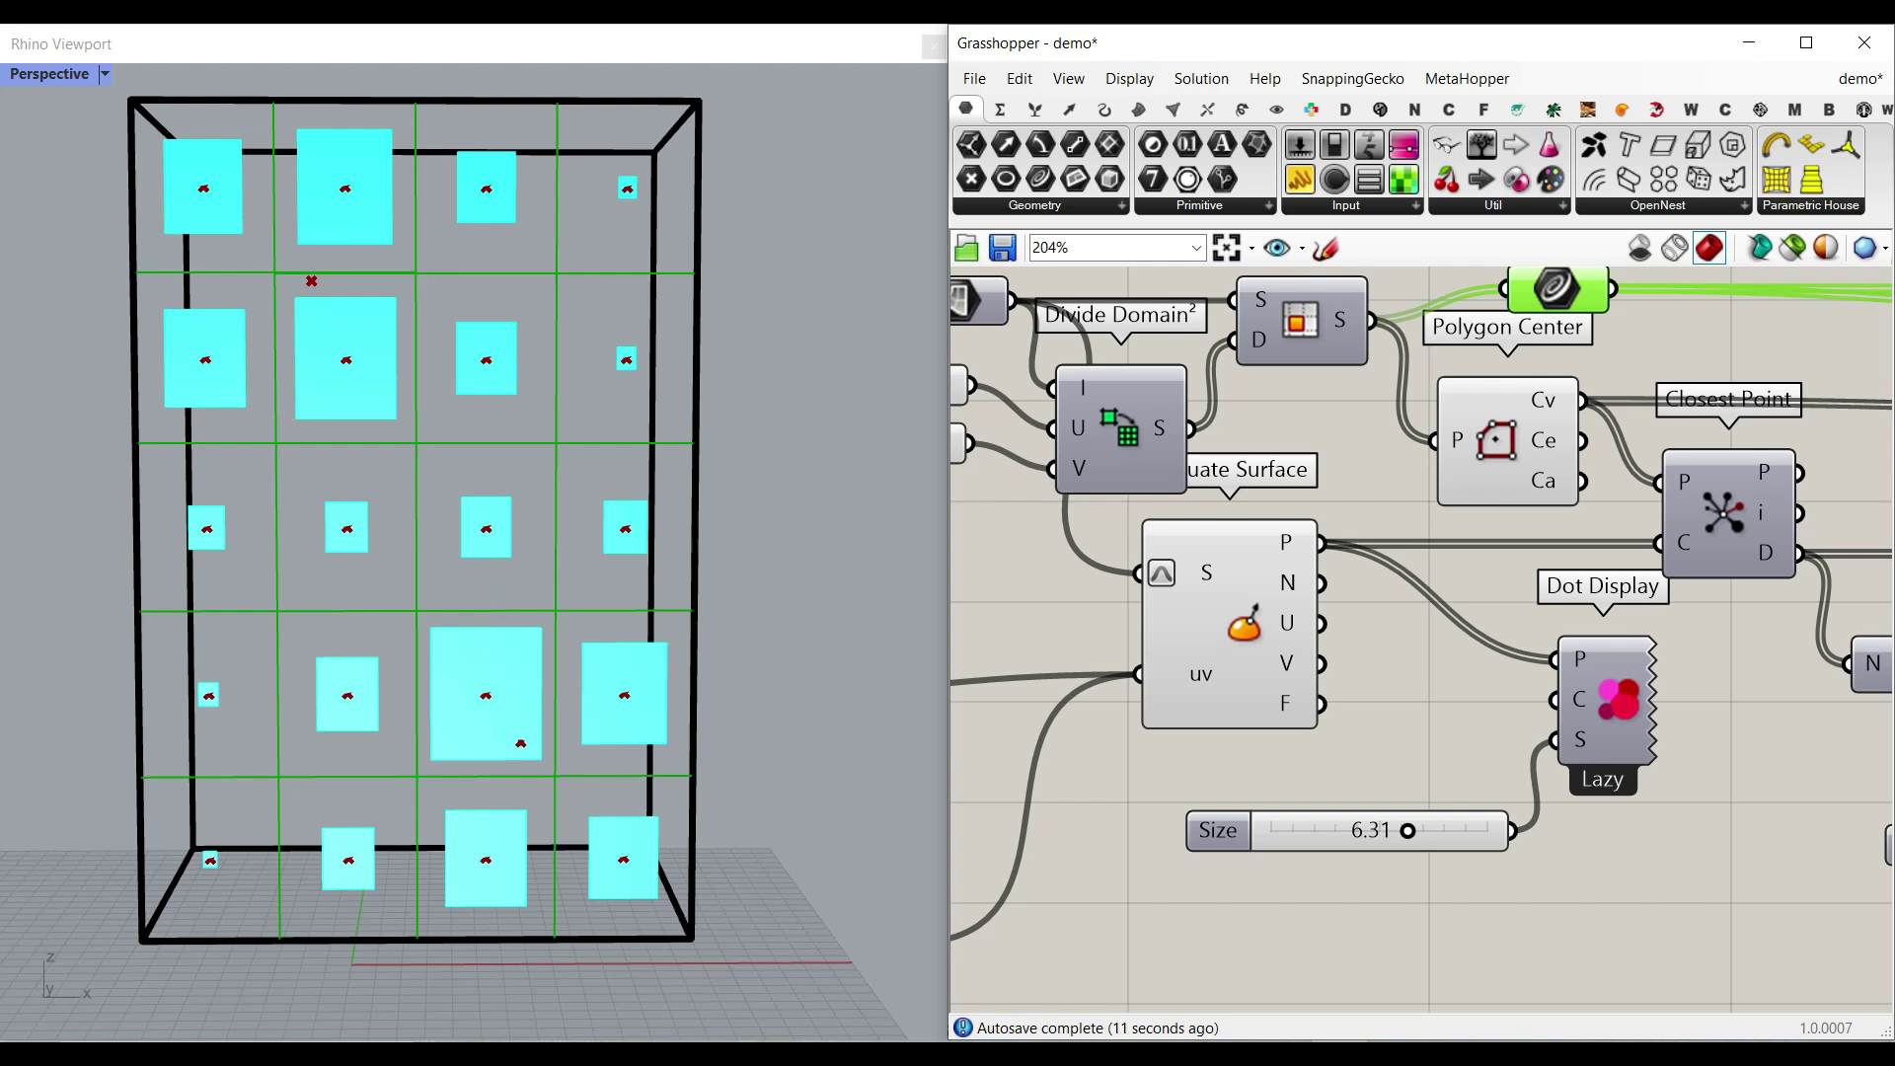
mouse_move(293, 292)
left_mouse_down()
mouse_move(318, 265)
mouse_move(301, 285)
left_mouse_up()
mouse_move(533, 747)
left_mouse_down()
mouse_move(515, 732)
mouse_move(533, 751)
left_mouse_up()
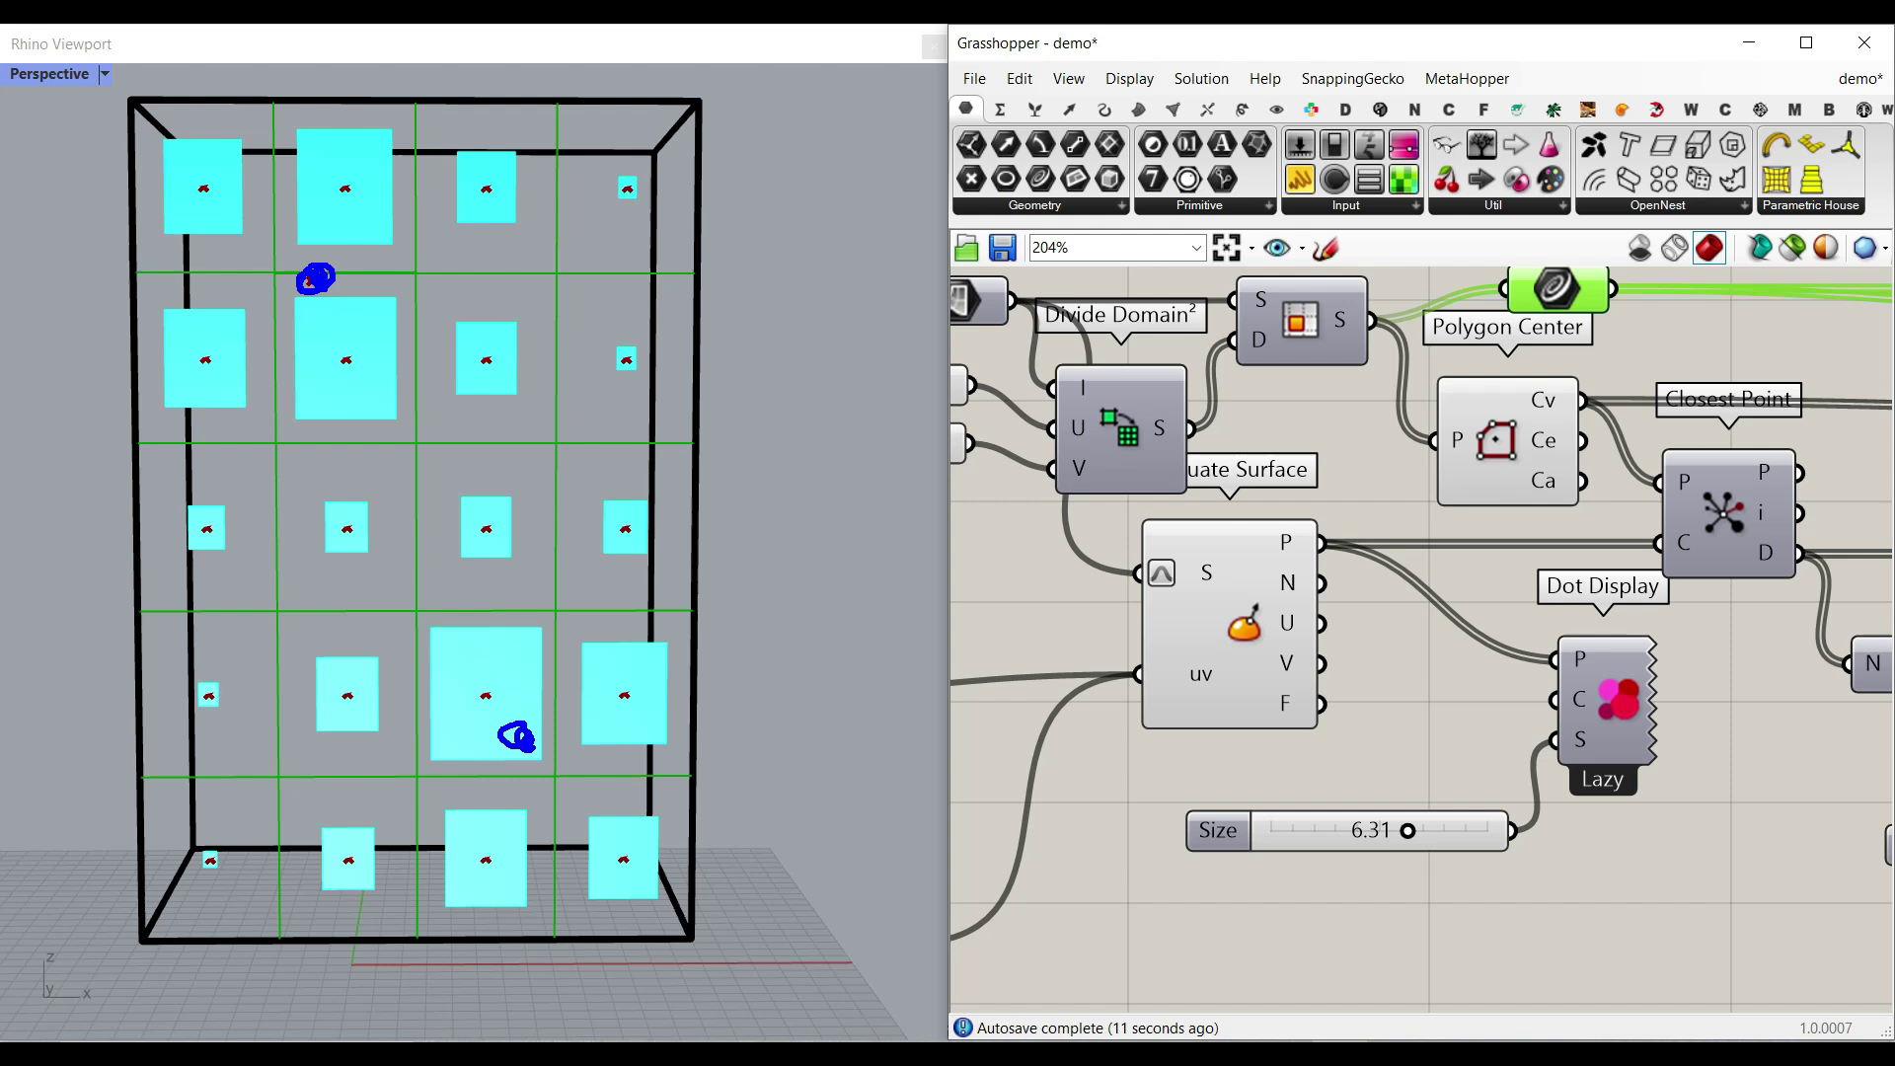
mouse_move(1689, 520)
left_mouse_down()
mouse_move(1657, 527)
mouse_move(1700, 560)
mouse_move(1695, 525)
left_mouse_up()
mouse_move(1676, 368)
left_mouse_down()
mouse_move(1769, 373)
mouse_move(1668, 431)
mouse_move(1652, 399)
left_mouse_up()
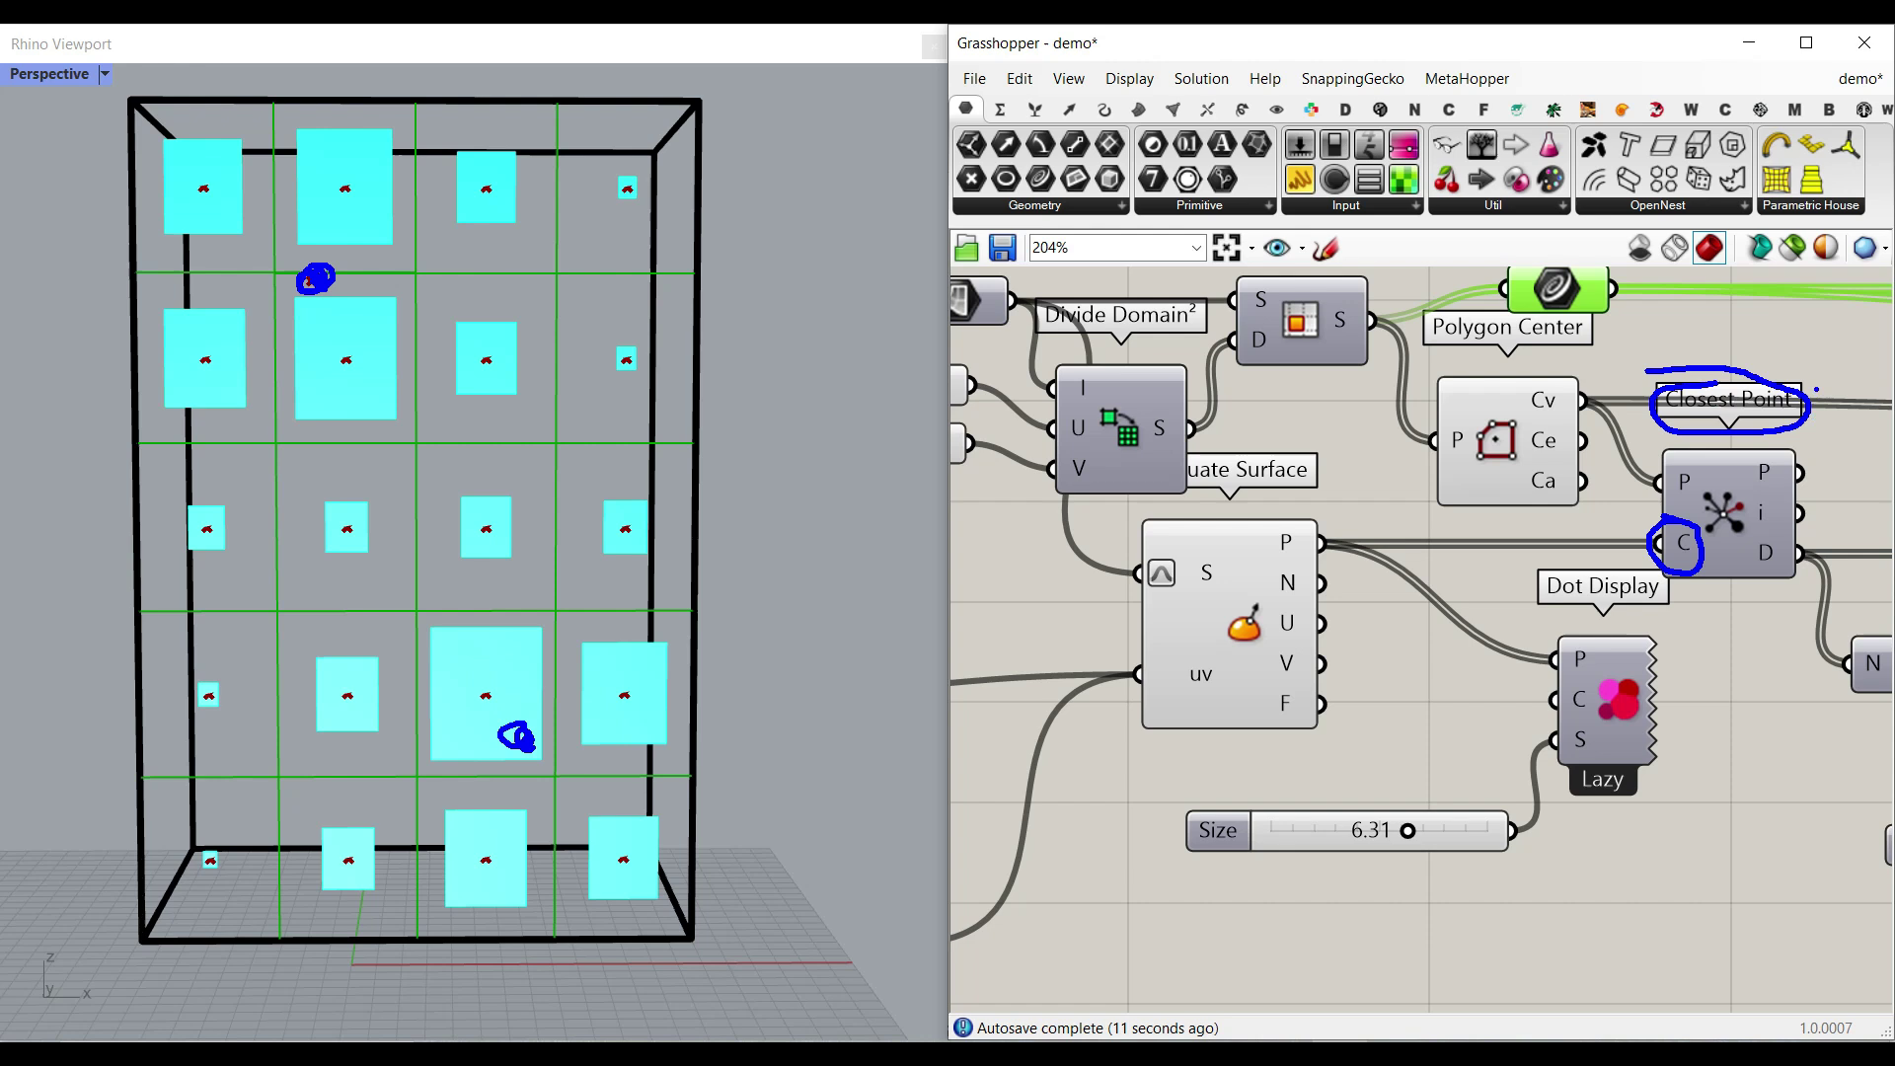
mouse_move(1816, 389)
left_mouse_down()
mouse_move(1798, 397)
mouse_move(1810, 383)
mouse_move(1818, 423)
left_mouse_up()
left_click_drag(496, 359, 490, 364)
mouse_move(1691, 463)
left_mouse_down()
mouse_move(1670, 490)
mouse_move(1695, 466)
mouse_move(1669, 568)
mouse_move(1676, 521)
left_mouse_up()
left_click_drag(478, 355, 377, 300)
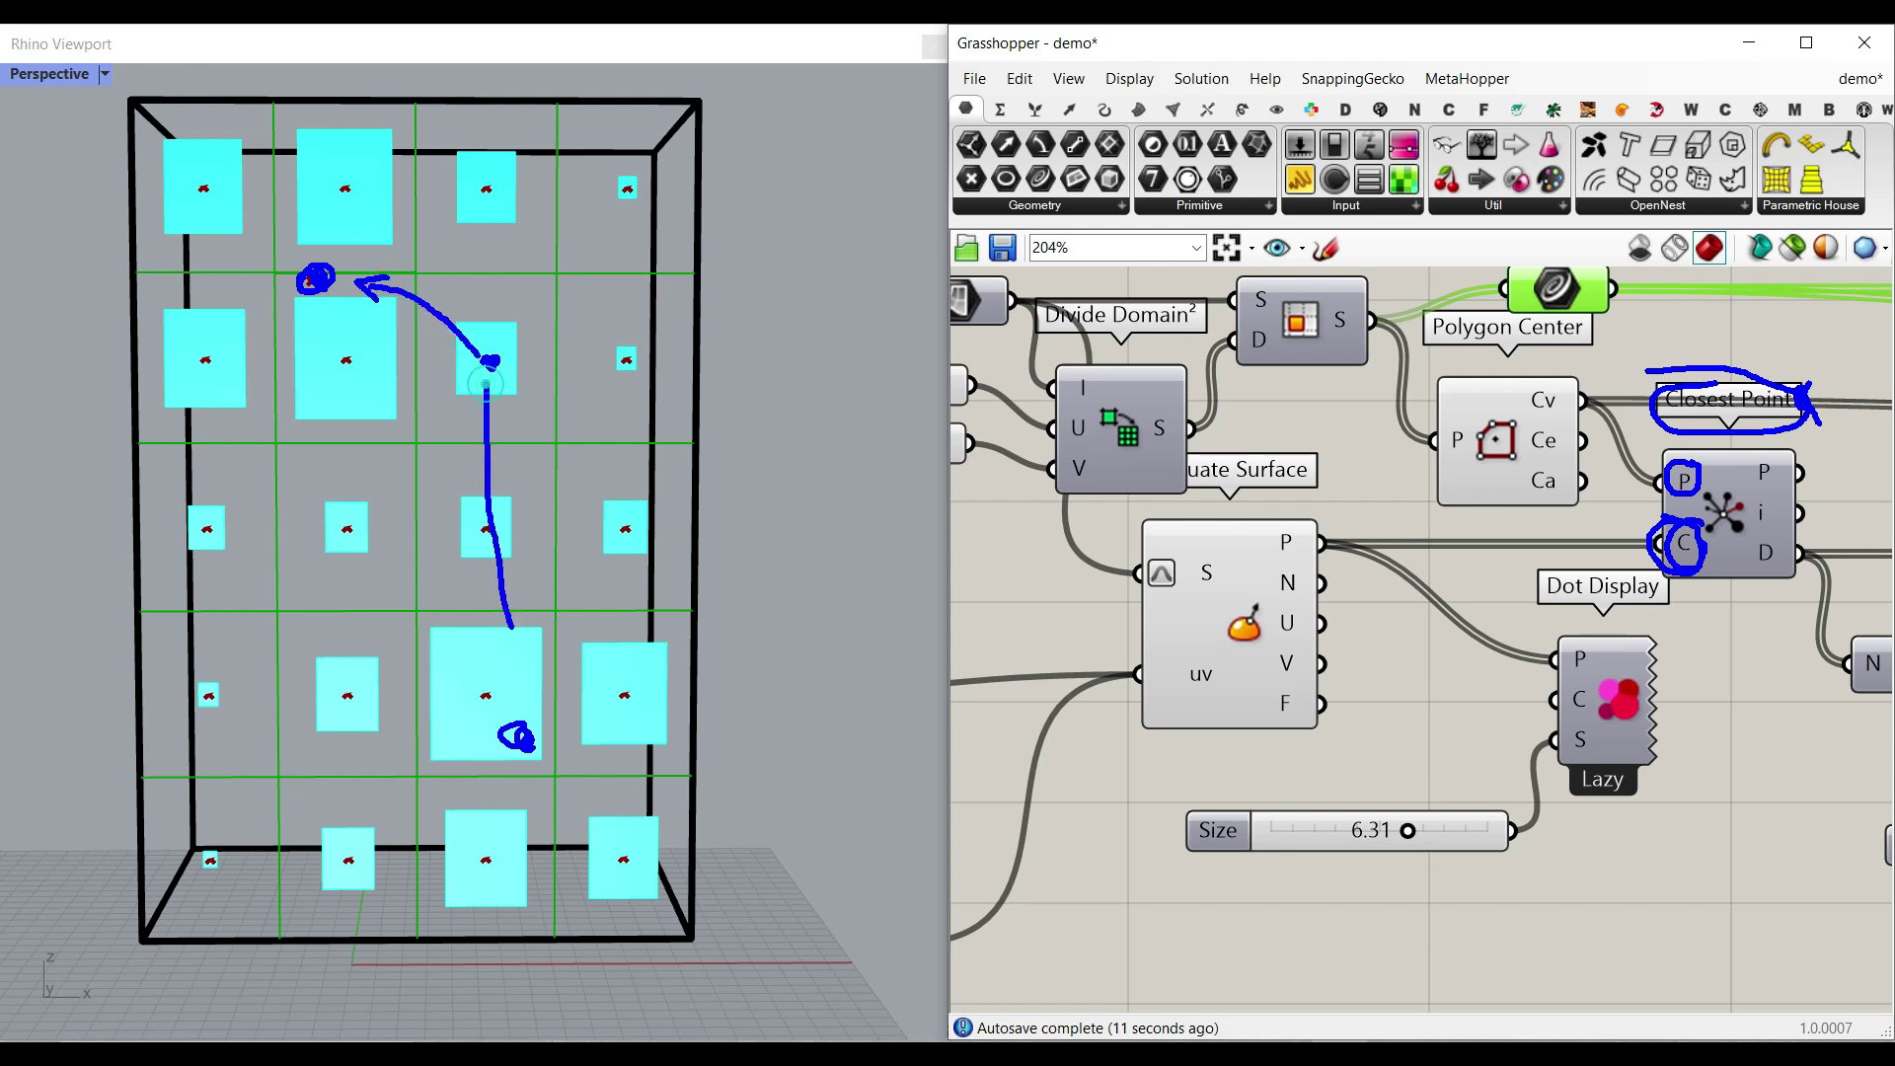
mouse_move(512, 628)
left_mouse_down()
mouse_move(533, 706)
mouse_move(560, 654)
left_mouse_up()
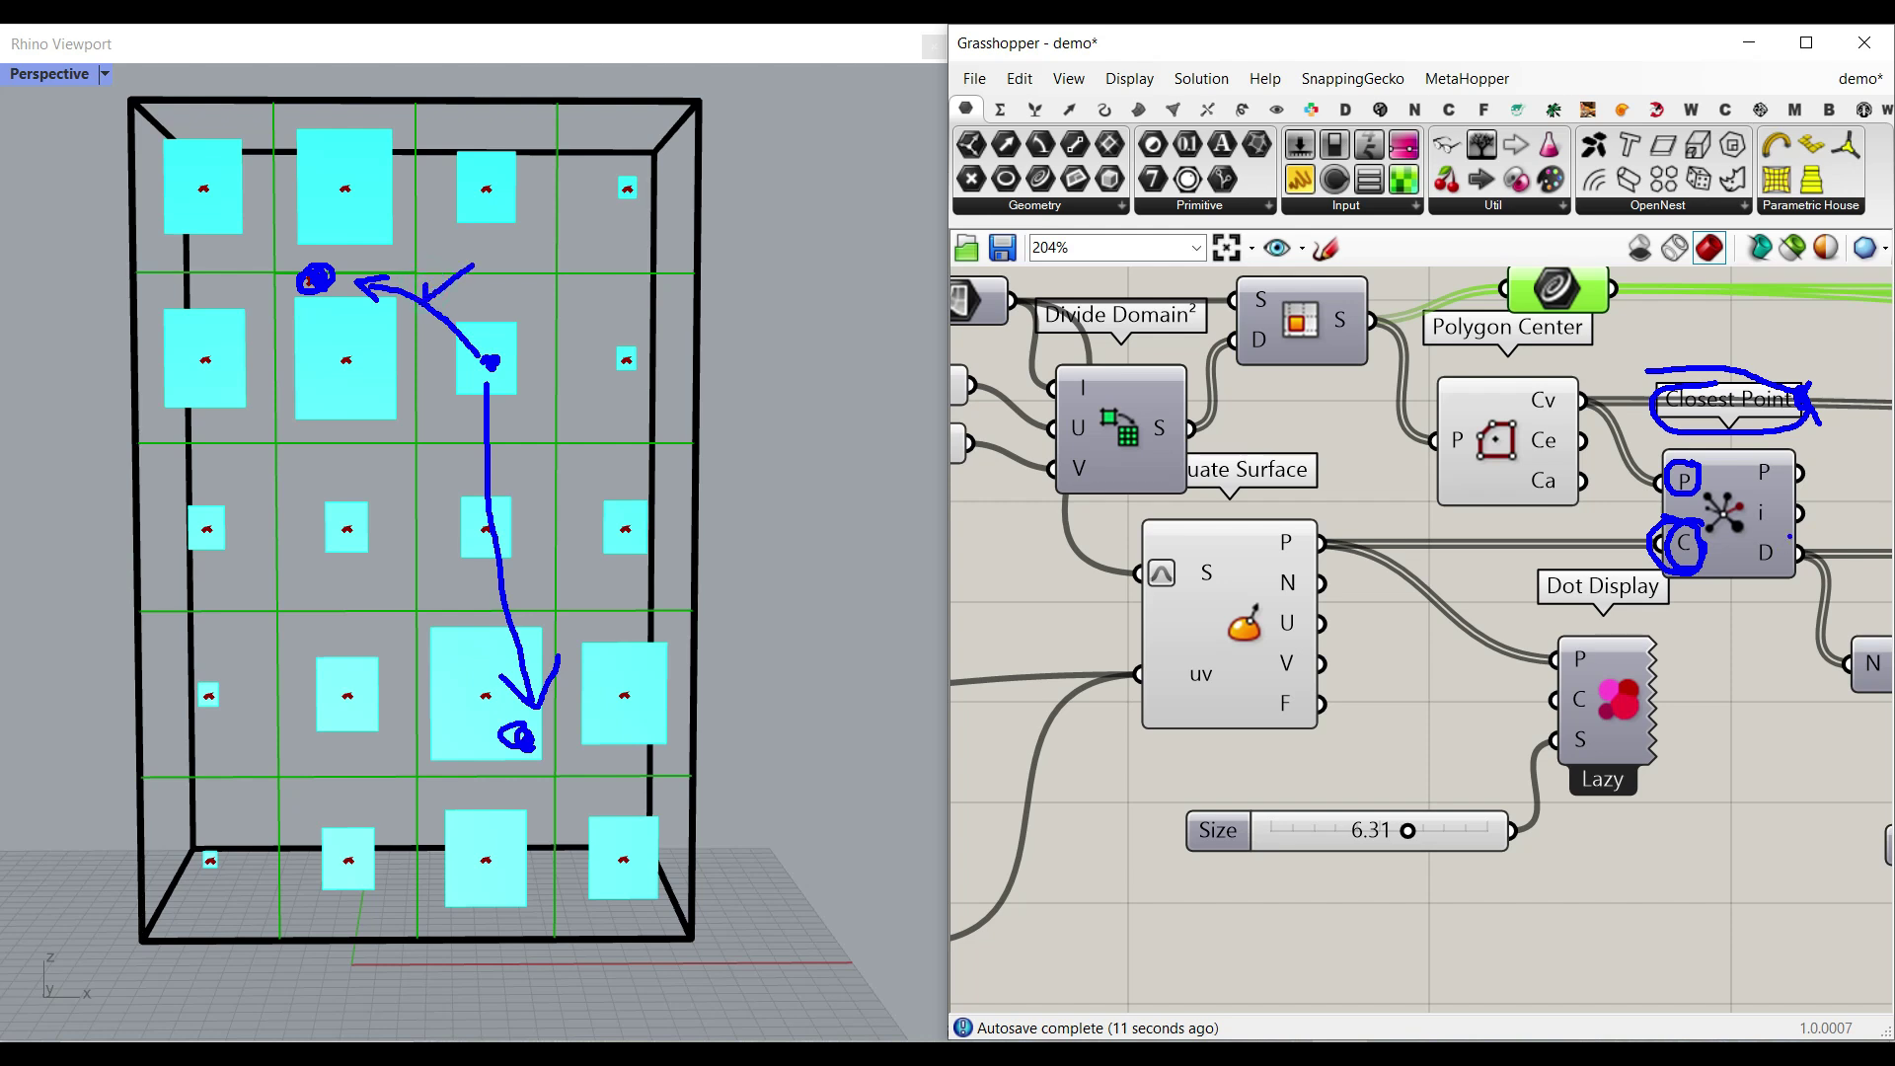
mouse_move(1789, 536)
left_mouse_down()
mouse_move(1806, 567)
mouse_move(1806, 515)
left_mouse_up()
mouse_move(202, 857)
left_mouse_down()
mouse_move(221, 849)
mouse_move(207, 698)
mouse_move(239, 449)
mouse_move(305, 297)
left_mouse_up()
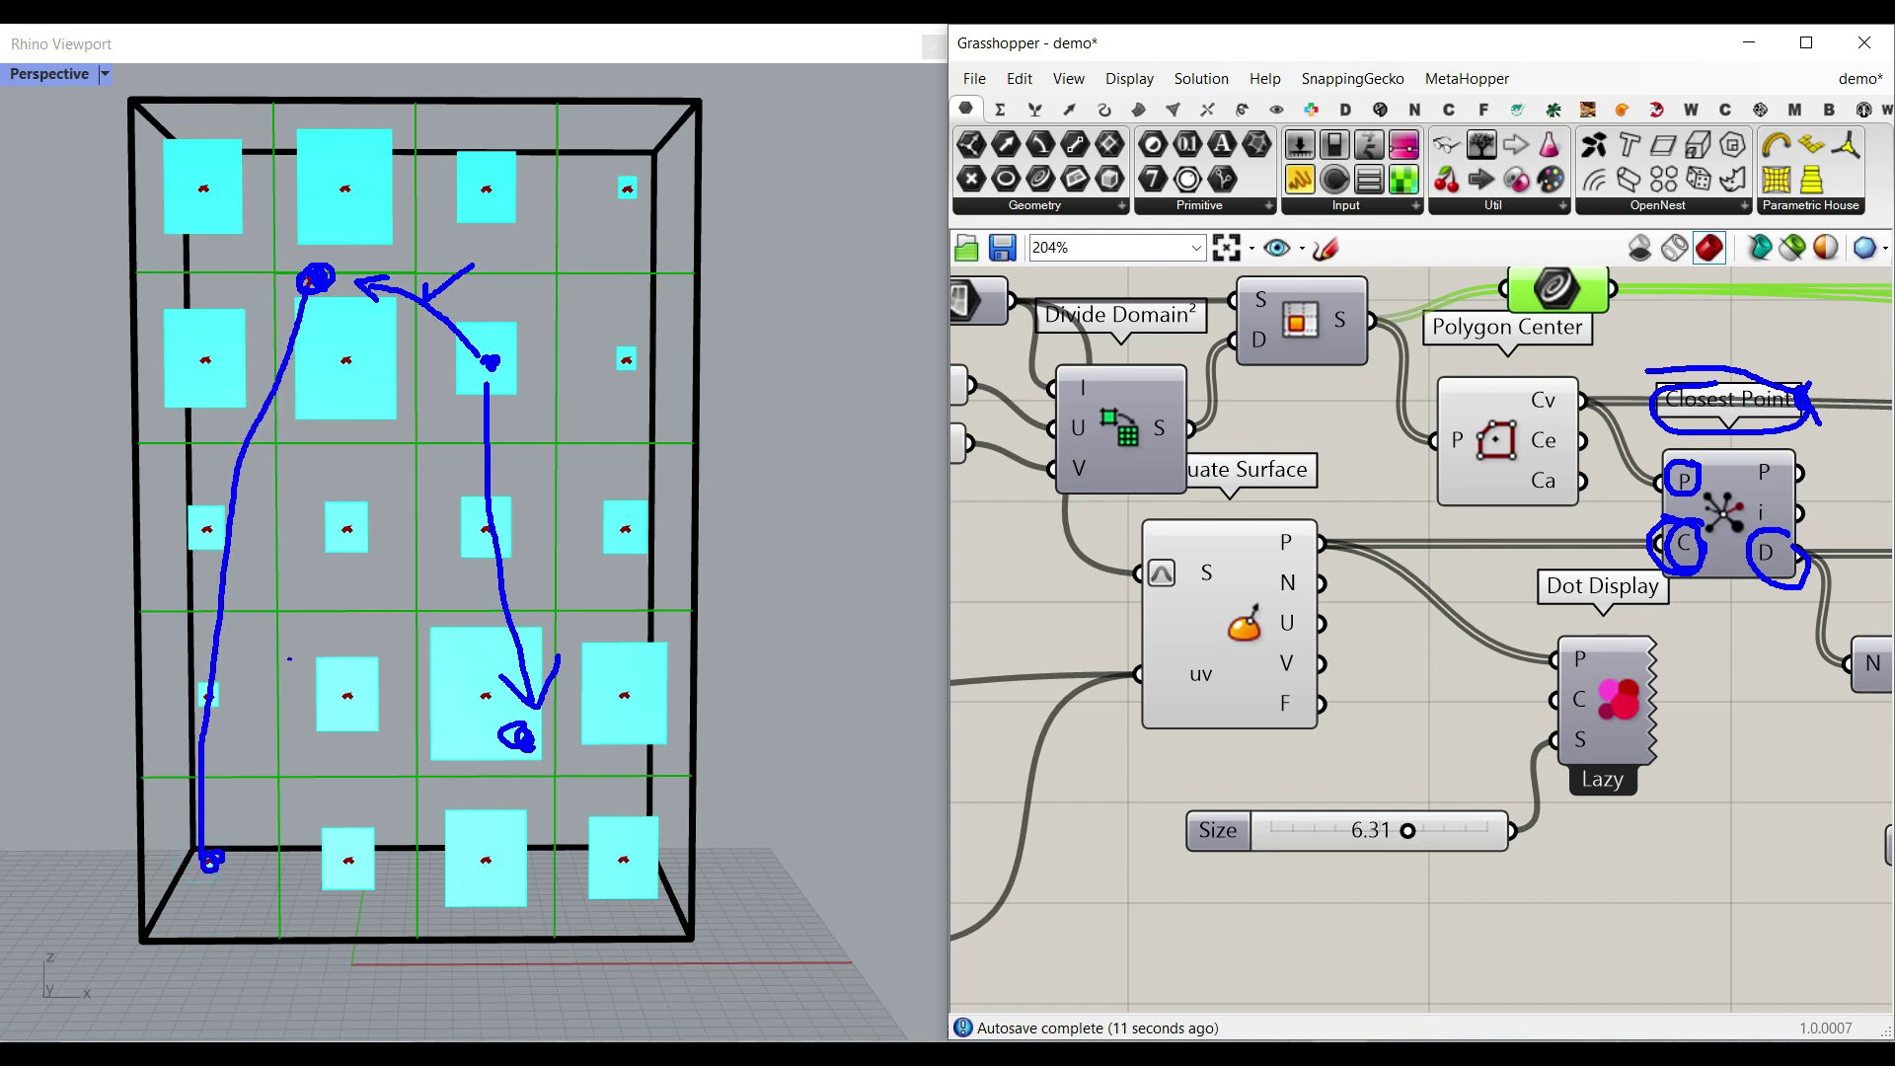
left_click_drag(212, 866, 513, 744)
left_click_drag(463, 781, 515, 747)
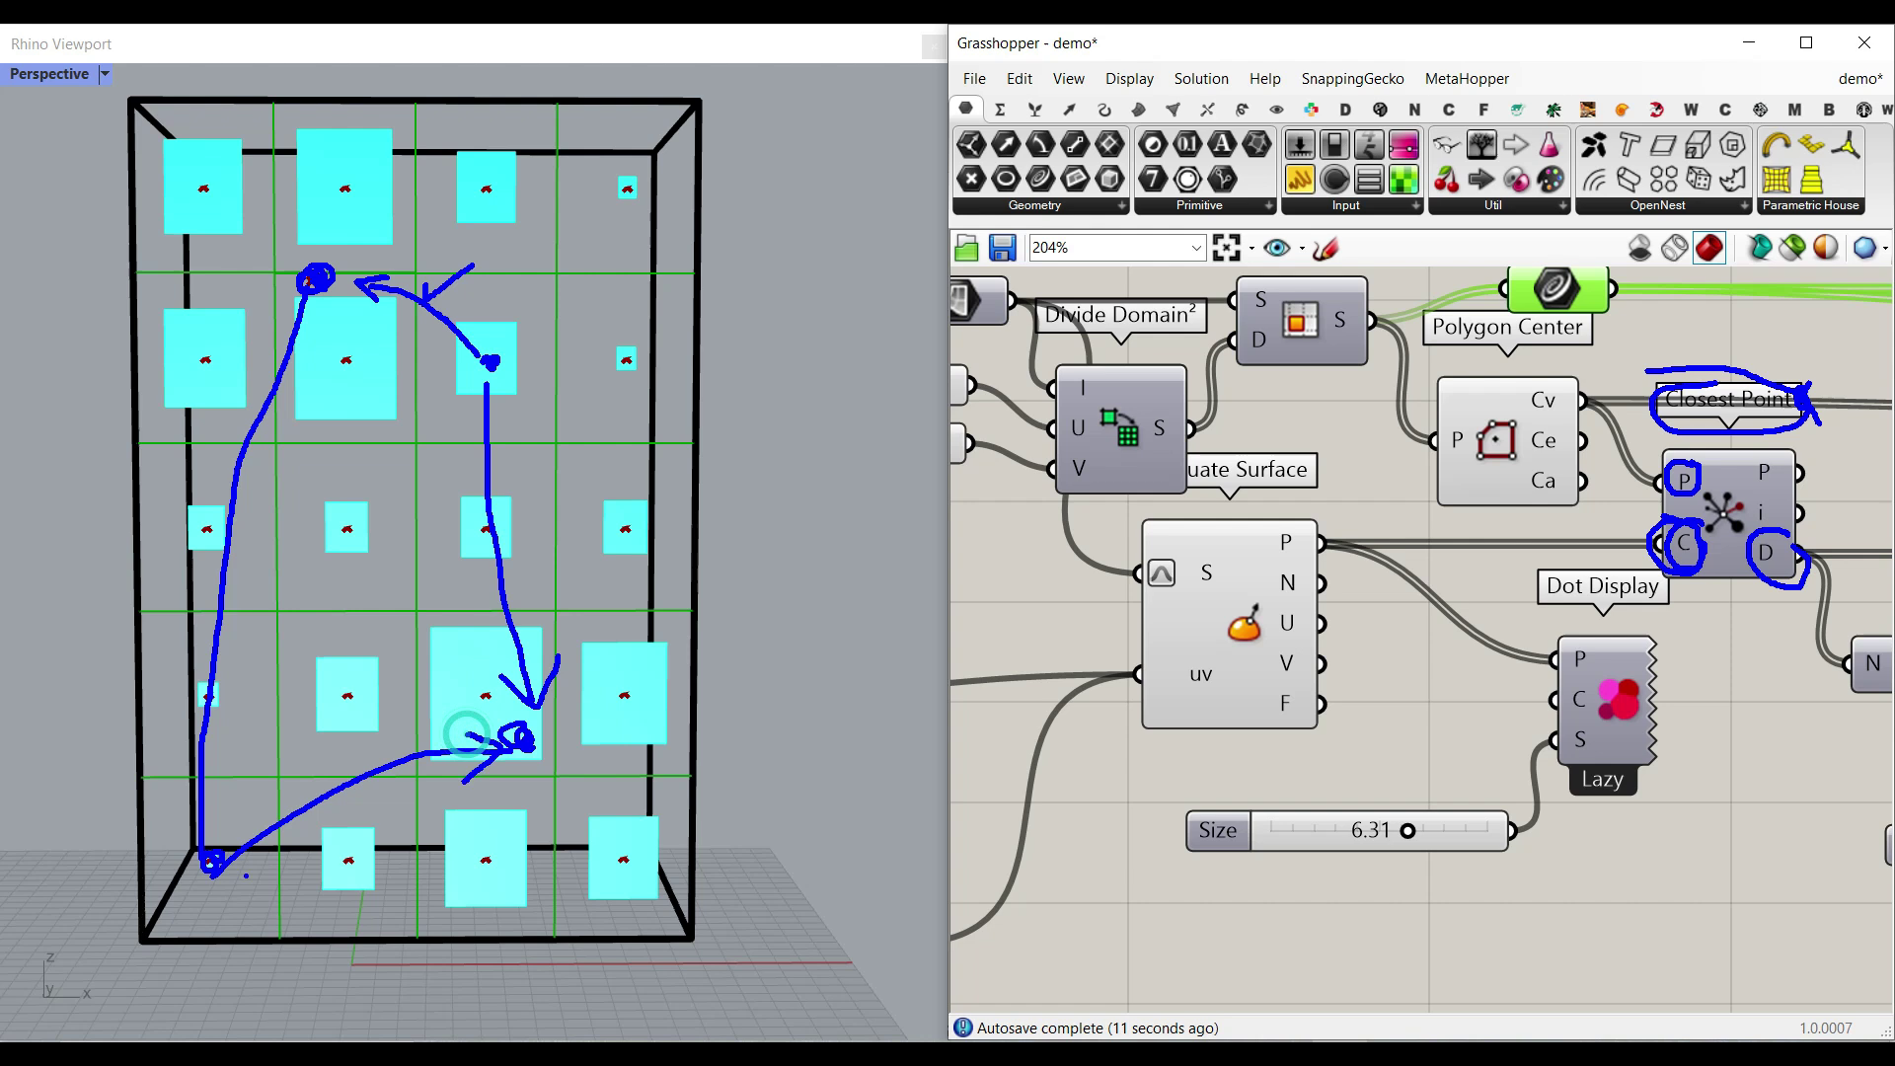
left_click_drag(361, 758, 412, 726)
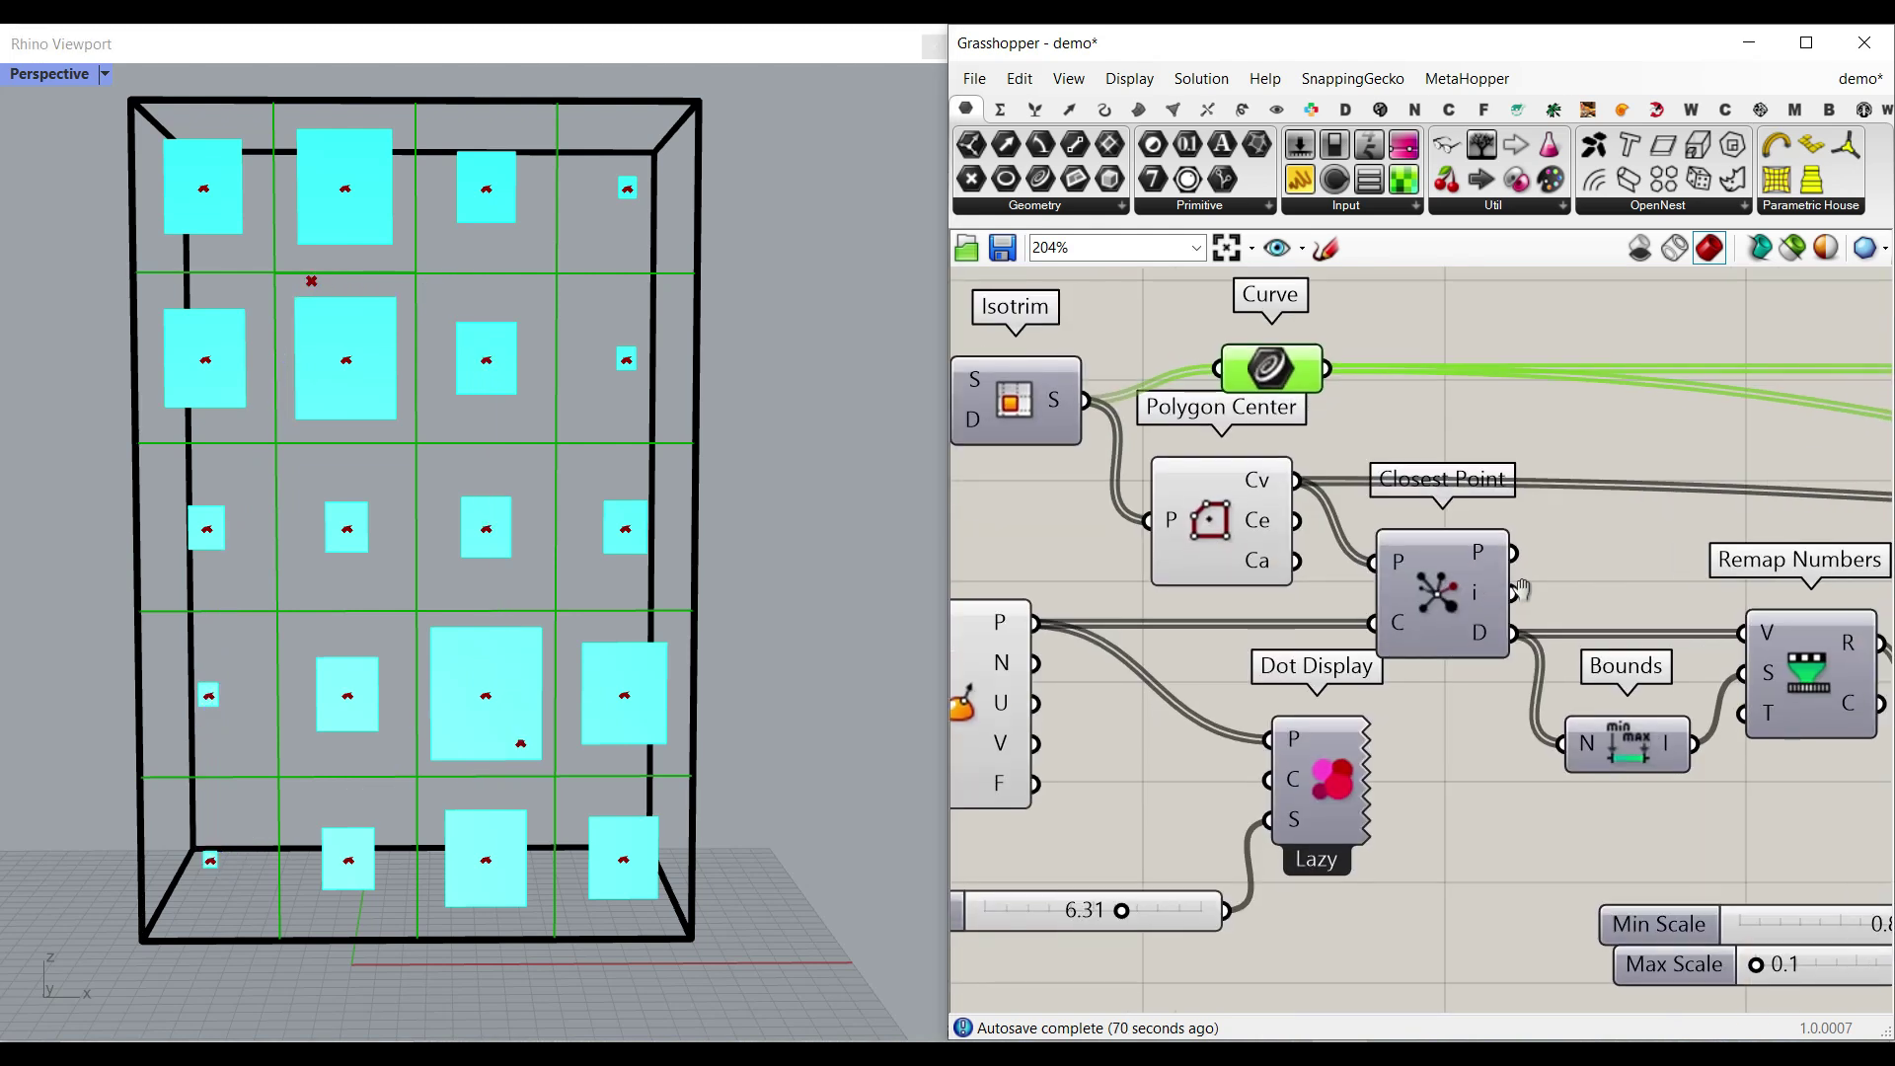
- Add a Line component that joins the Polygon Center output Cv to the Closest Point output P
left_click(1104, 108)
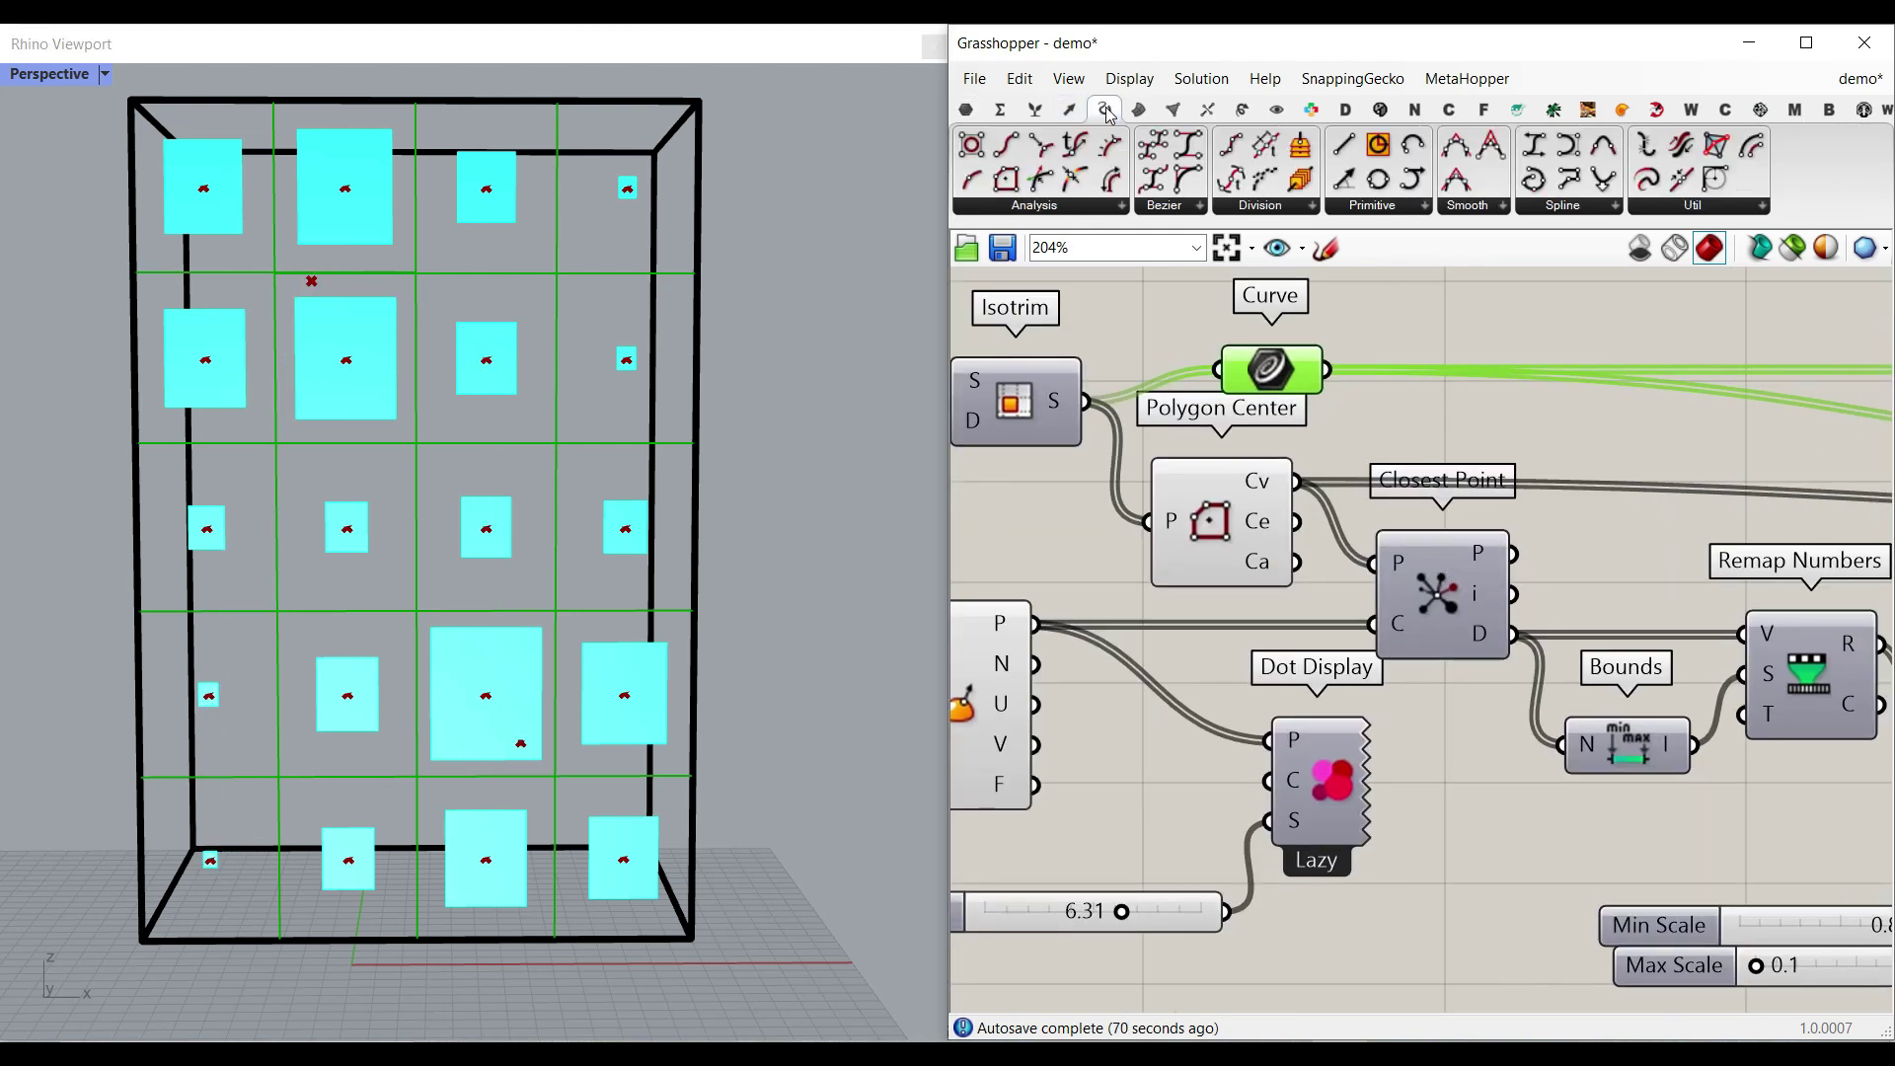
left_click_drag(1444, 363, 1568, 509)
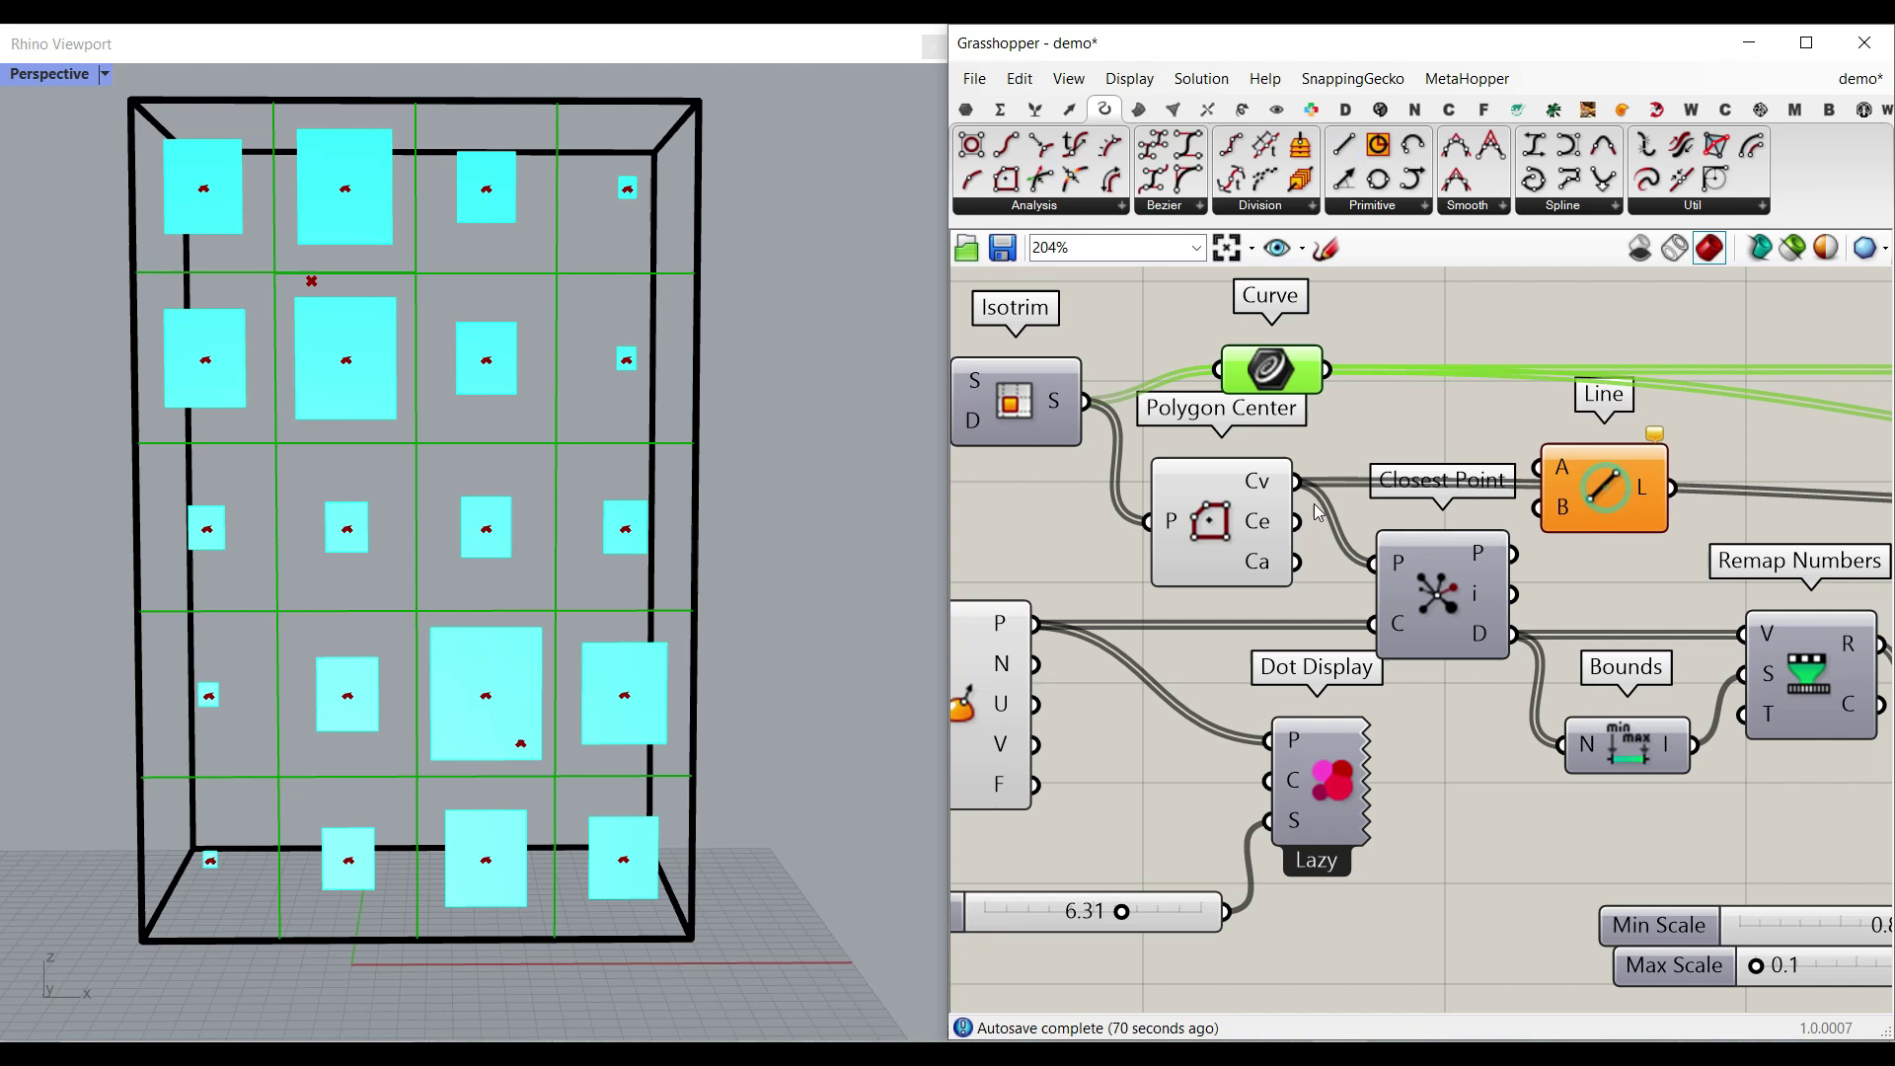
left_click(1227, 486)
left_click_drag(1295, 481, 1538, 467)
left_click_drag(1580, 487, 1553, 454)
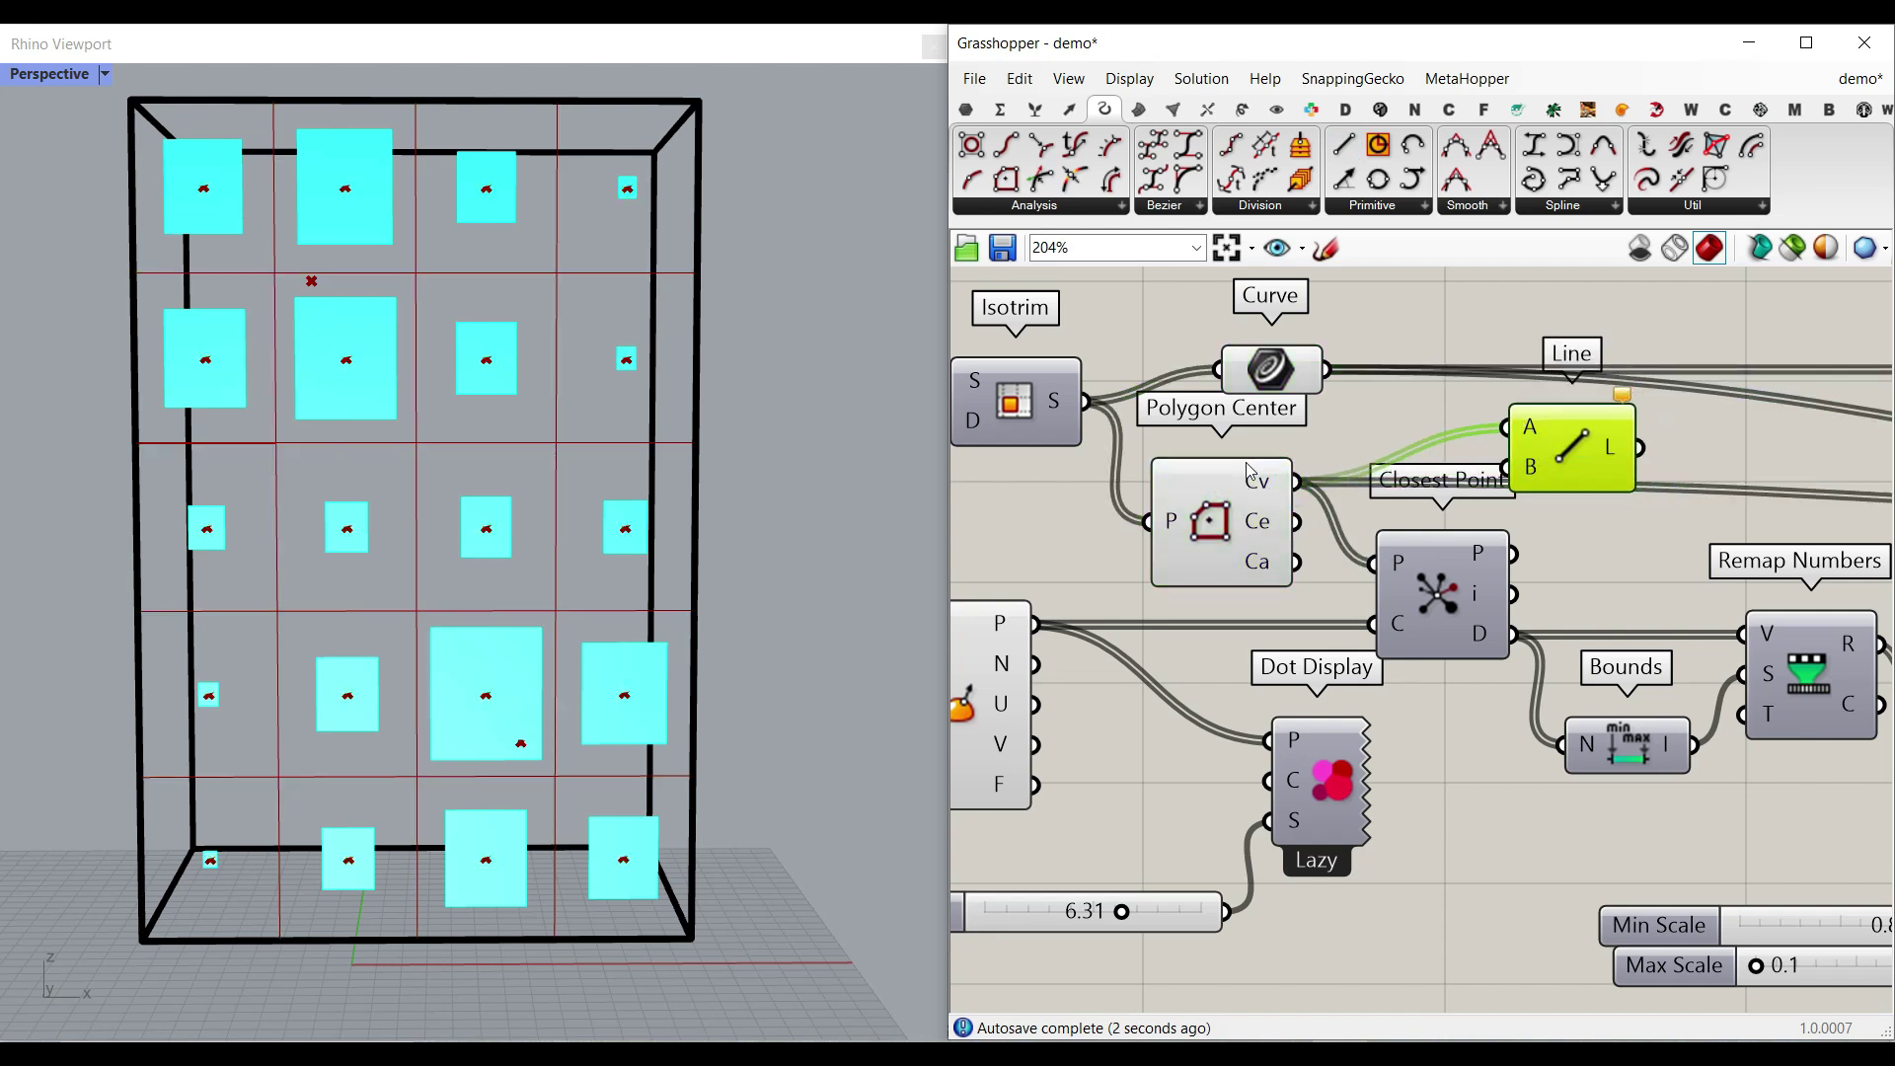
left_click(1224, 509)
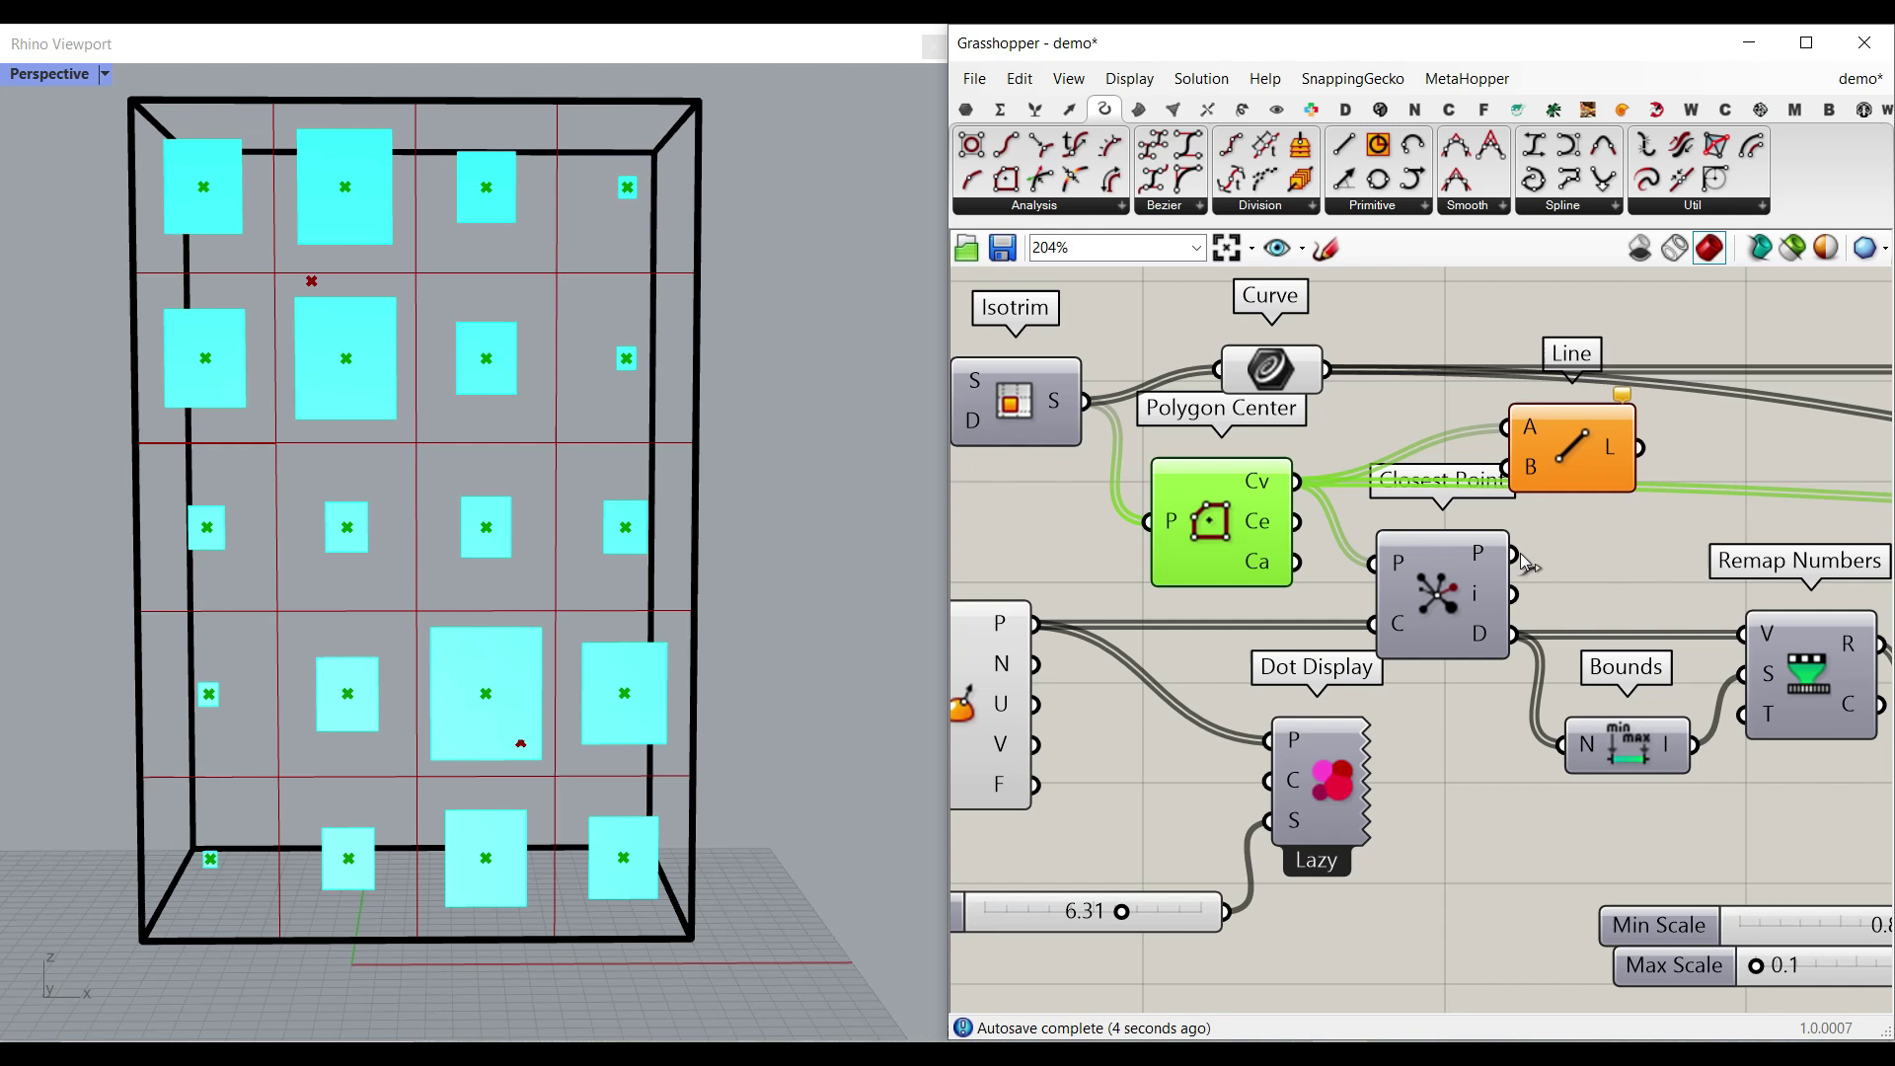
mouse_move(1517, 556)
left_mouse_down()
mouse_move(1510, 473)
mouse_move(1522, 497)
left_mouse_up()
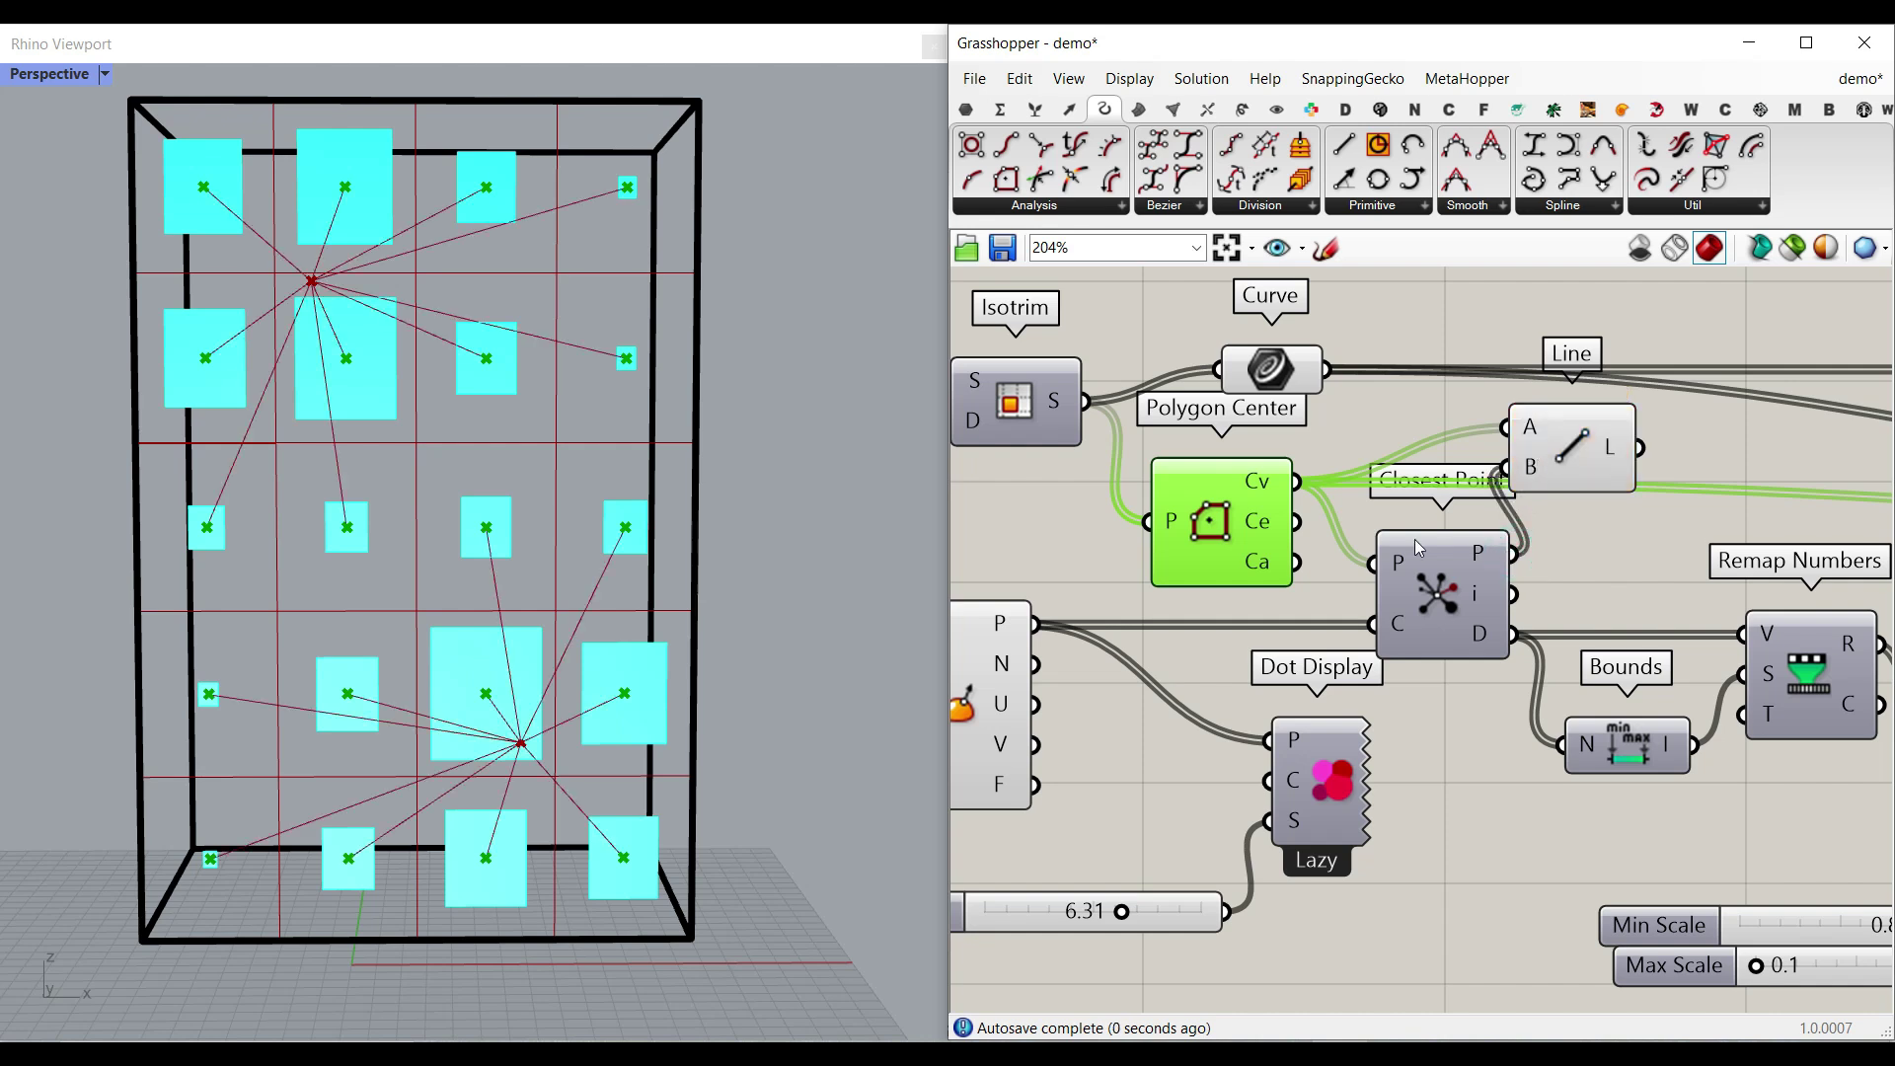
- Move the upper attractor point to about 0.22 ; 0.82 with the first MD Slider and delete the Line component
right_click_drag(1156, 606, 1834, 536)
mouse_move(997, 659)
left_mouse_down()
mouse_move(1011, 690)
mouse_move(960, 689)
mouse_move(1004, 663)
mouse_move(984, 653)
left_mouse_up()
right_click_drag(1436, 648, 846, 733)
left_click(1667, 462)
key("Delete")
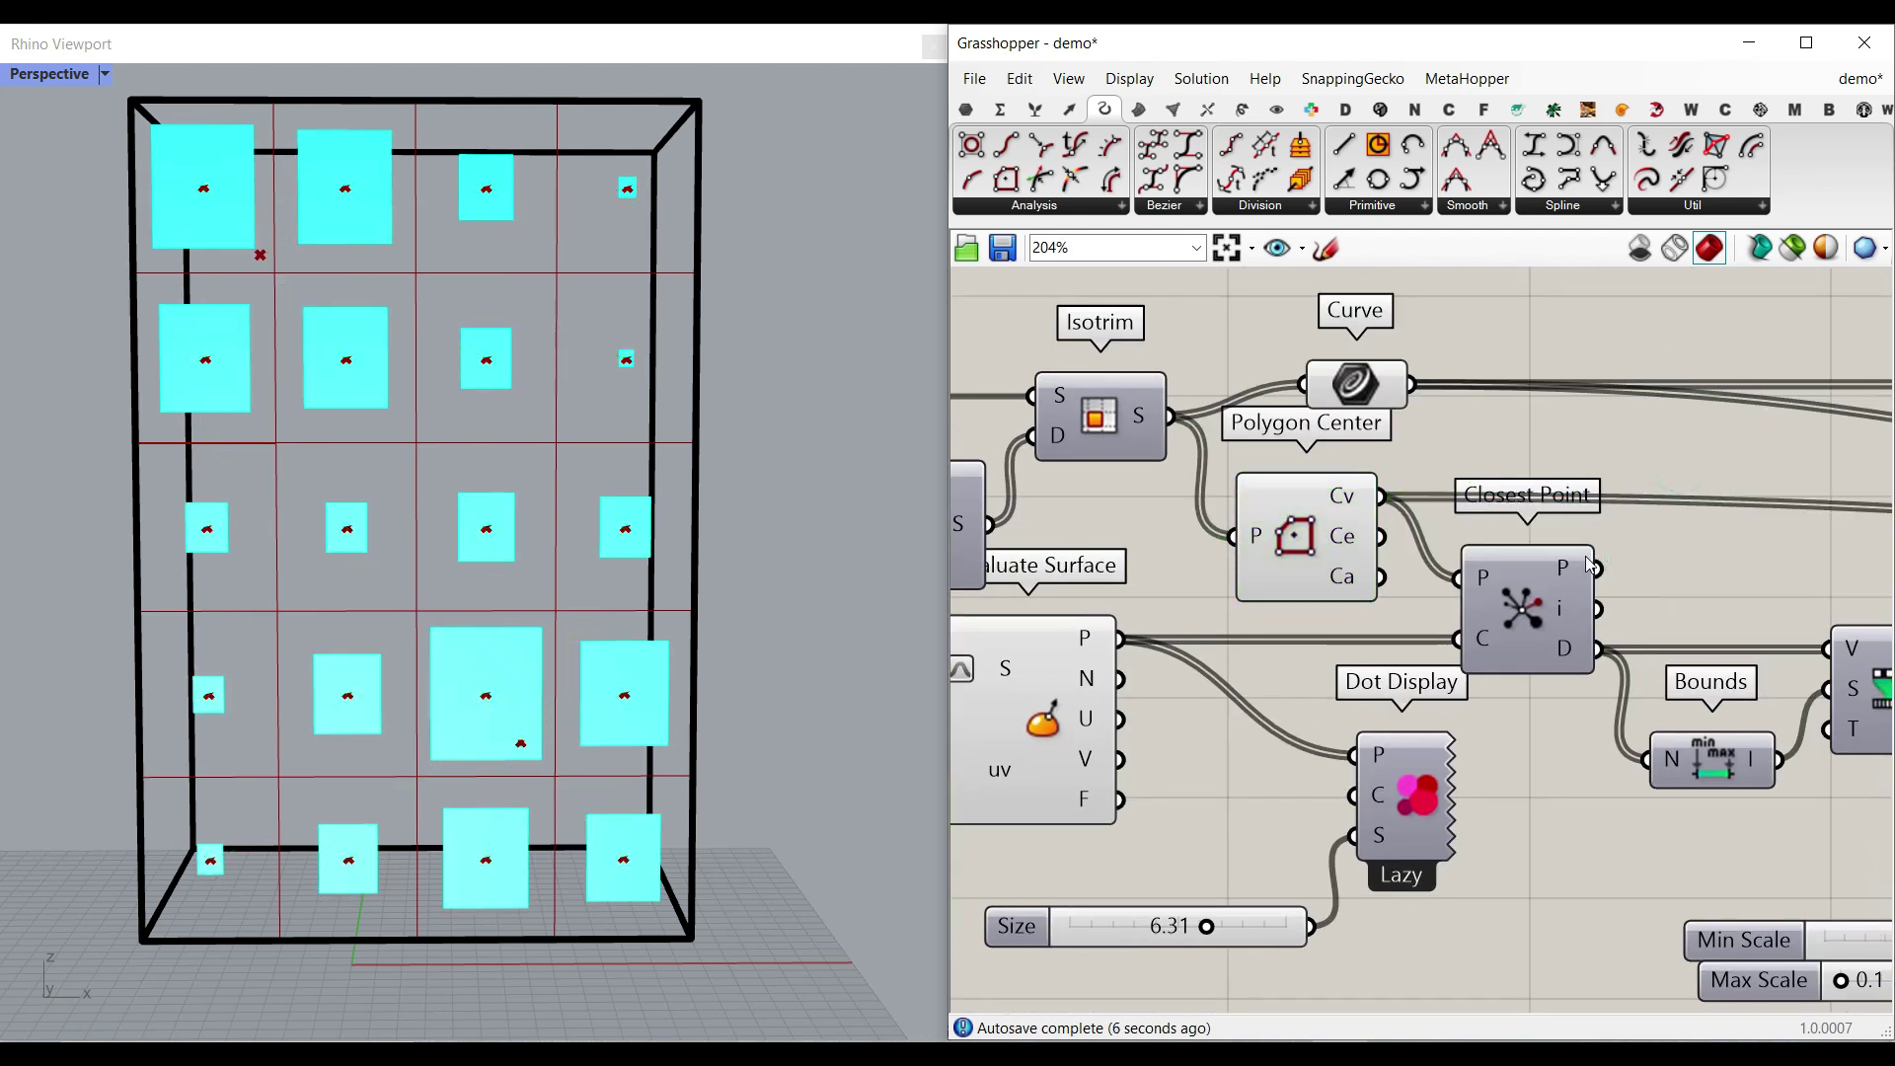
- Inspect the distance values that the Closest Point component outputs for the cell centers
right_click_drag(1568, 681, 1322, 583)
scroll(1333, 577, "up", 2)
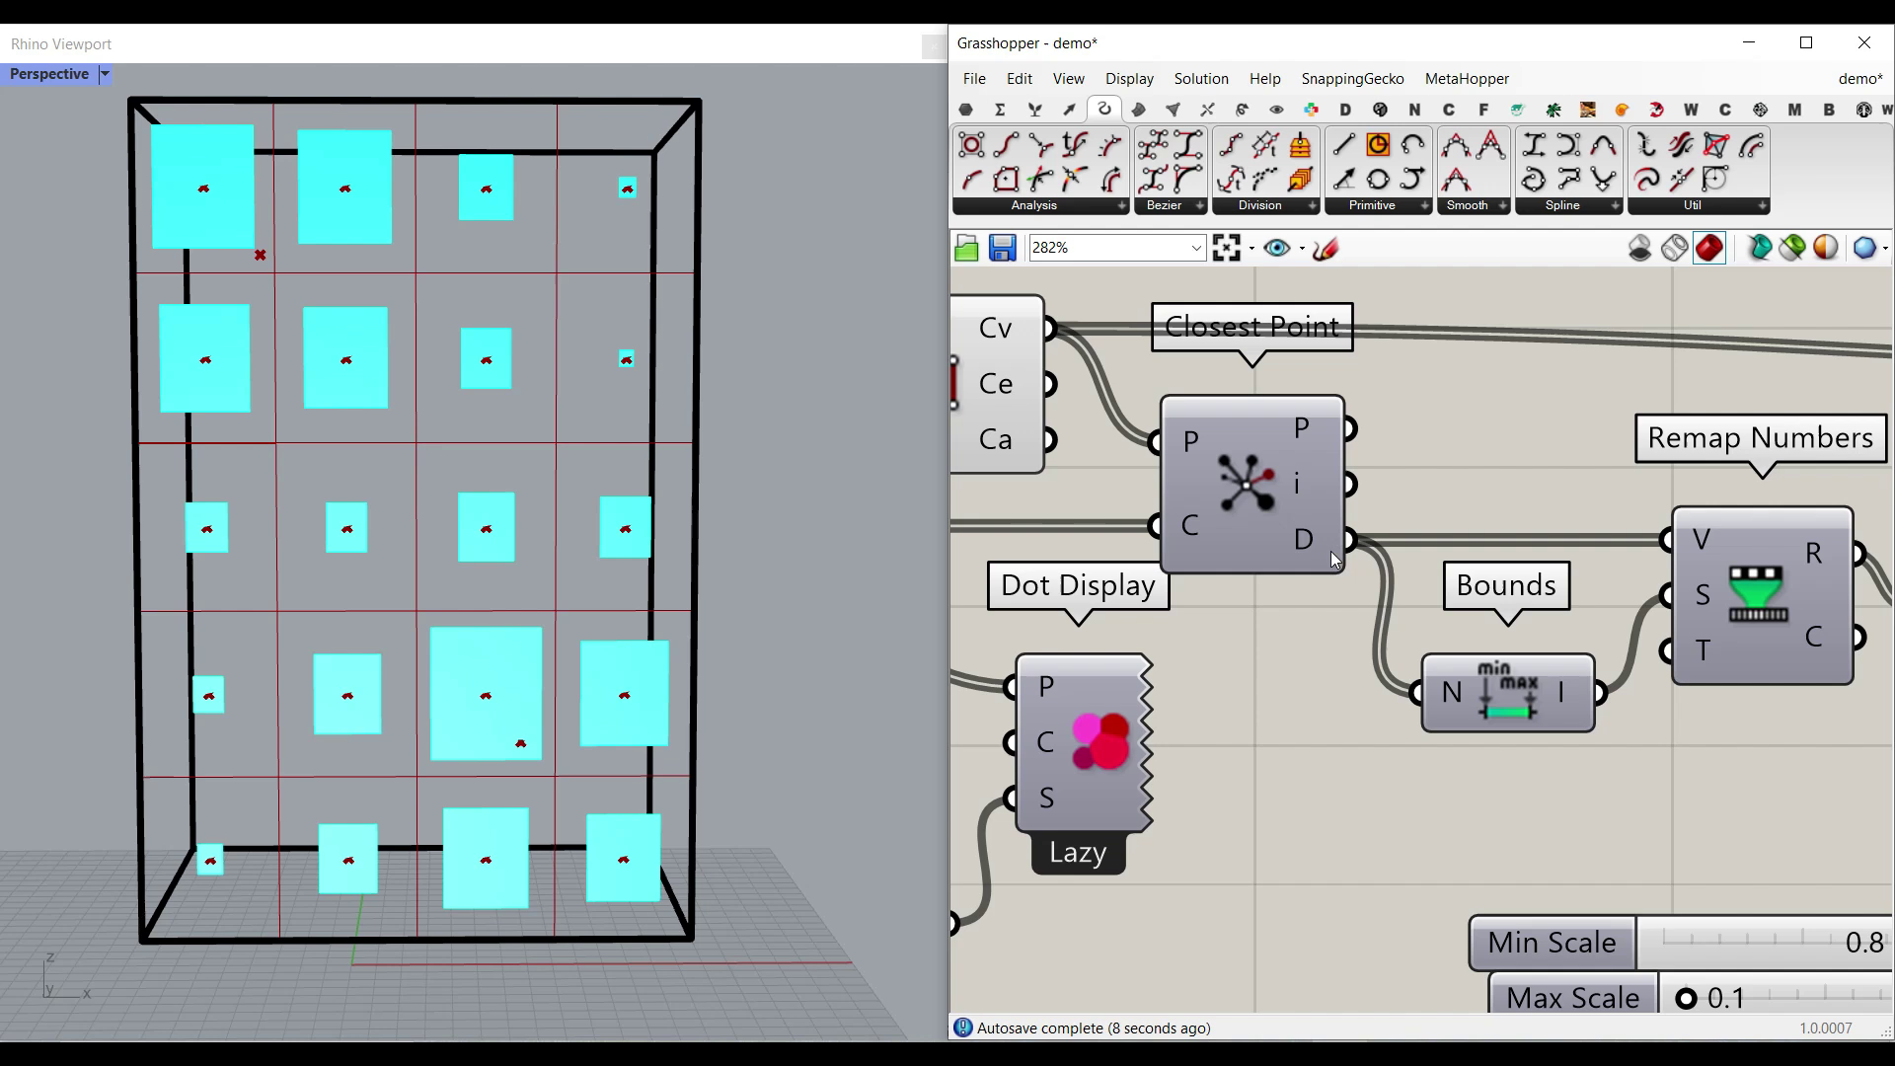
scroll(1334, 560, "up", 3)
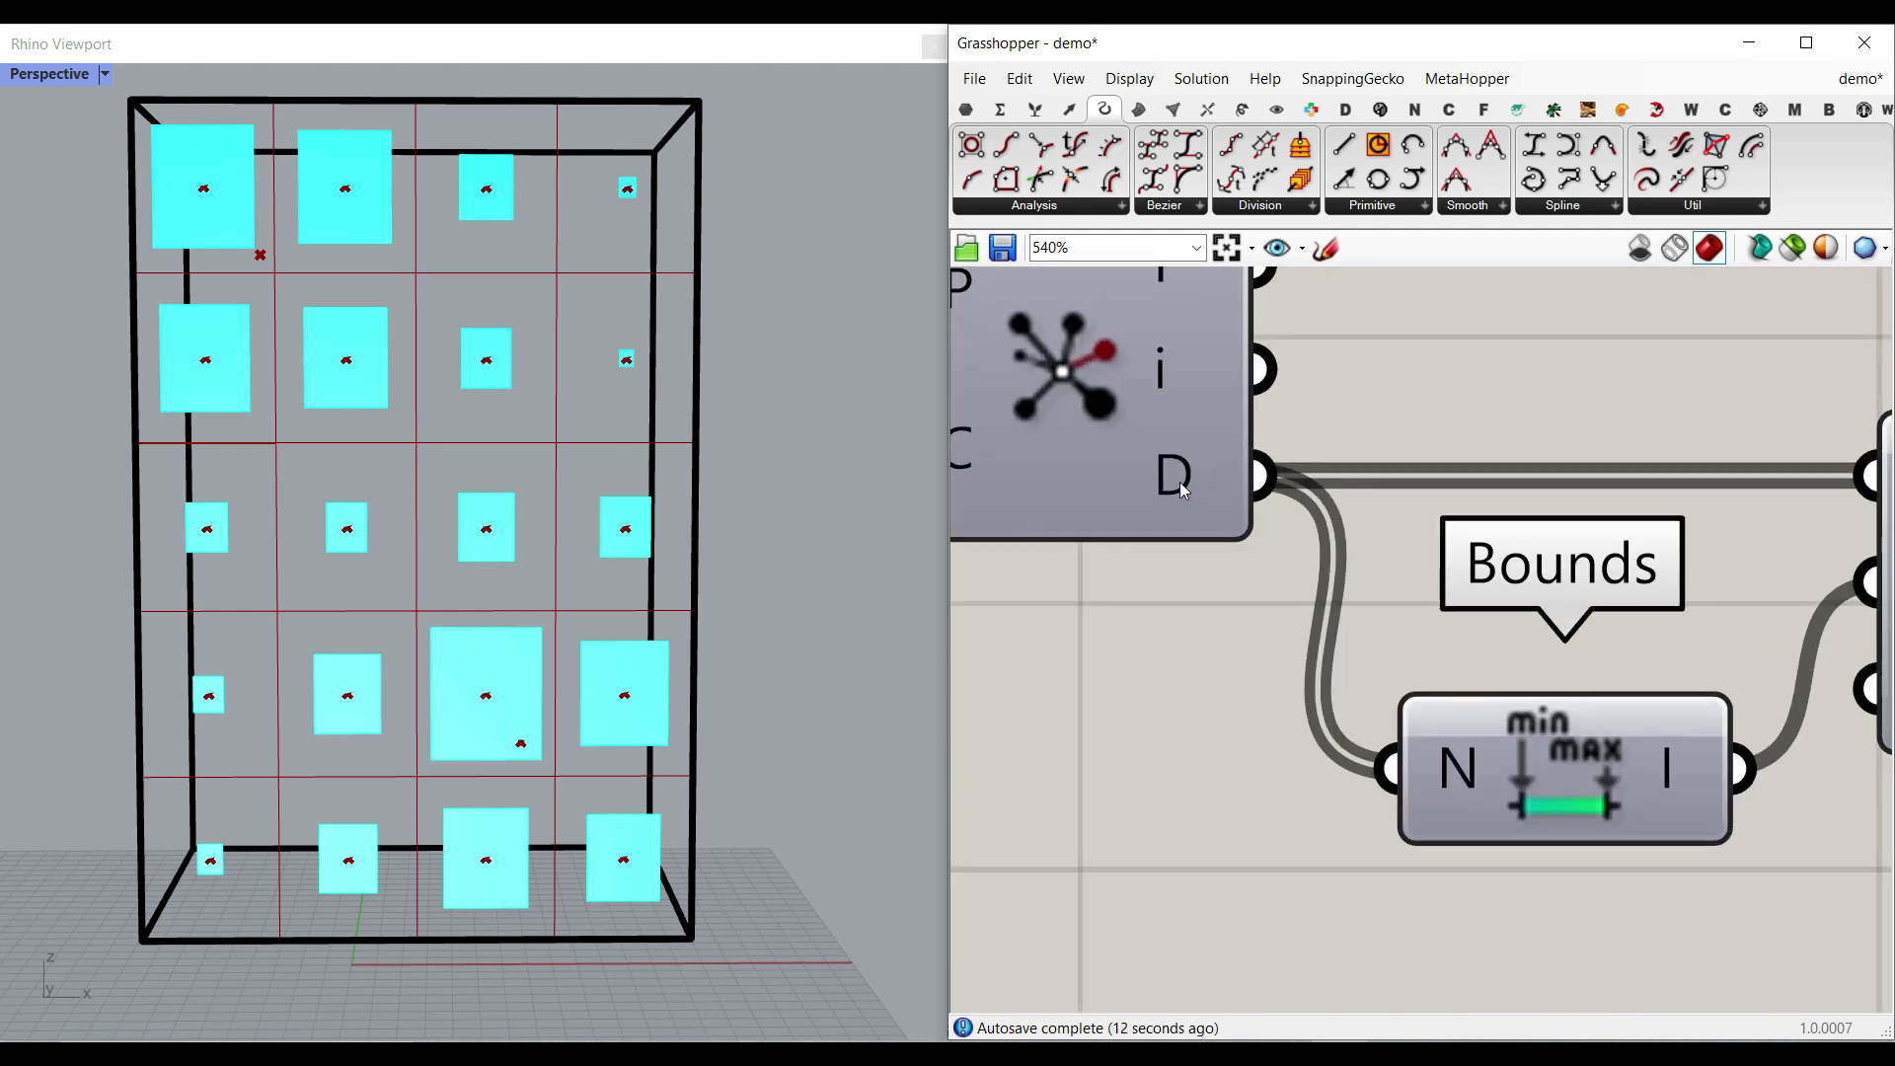
mouse_move(1180, 481)
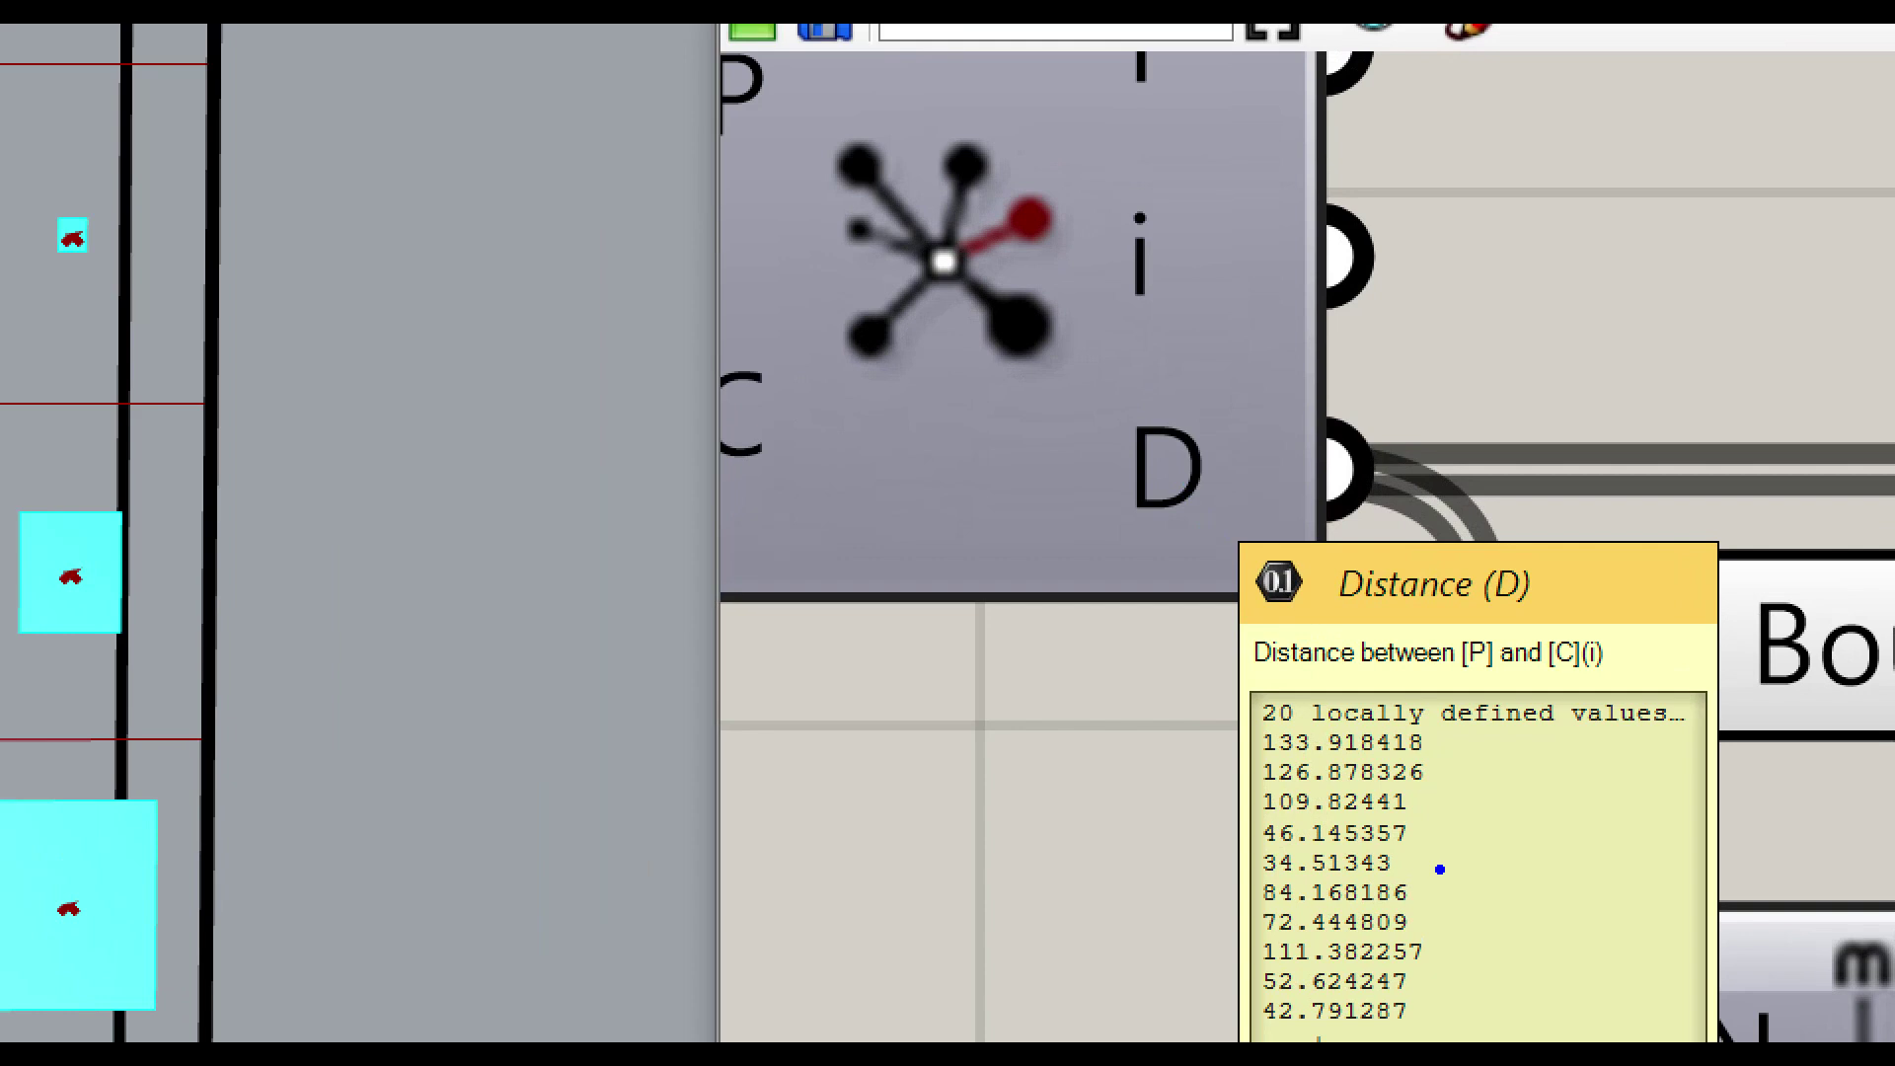
mouse_move(1415, 831)
left_mouse_down()
mouse_move(1480, 839)
mouse_move(1604, 747)
left_mouse_up()
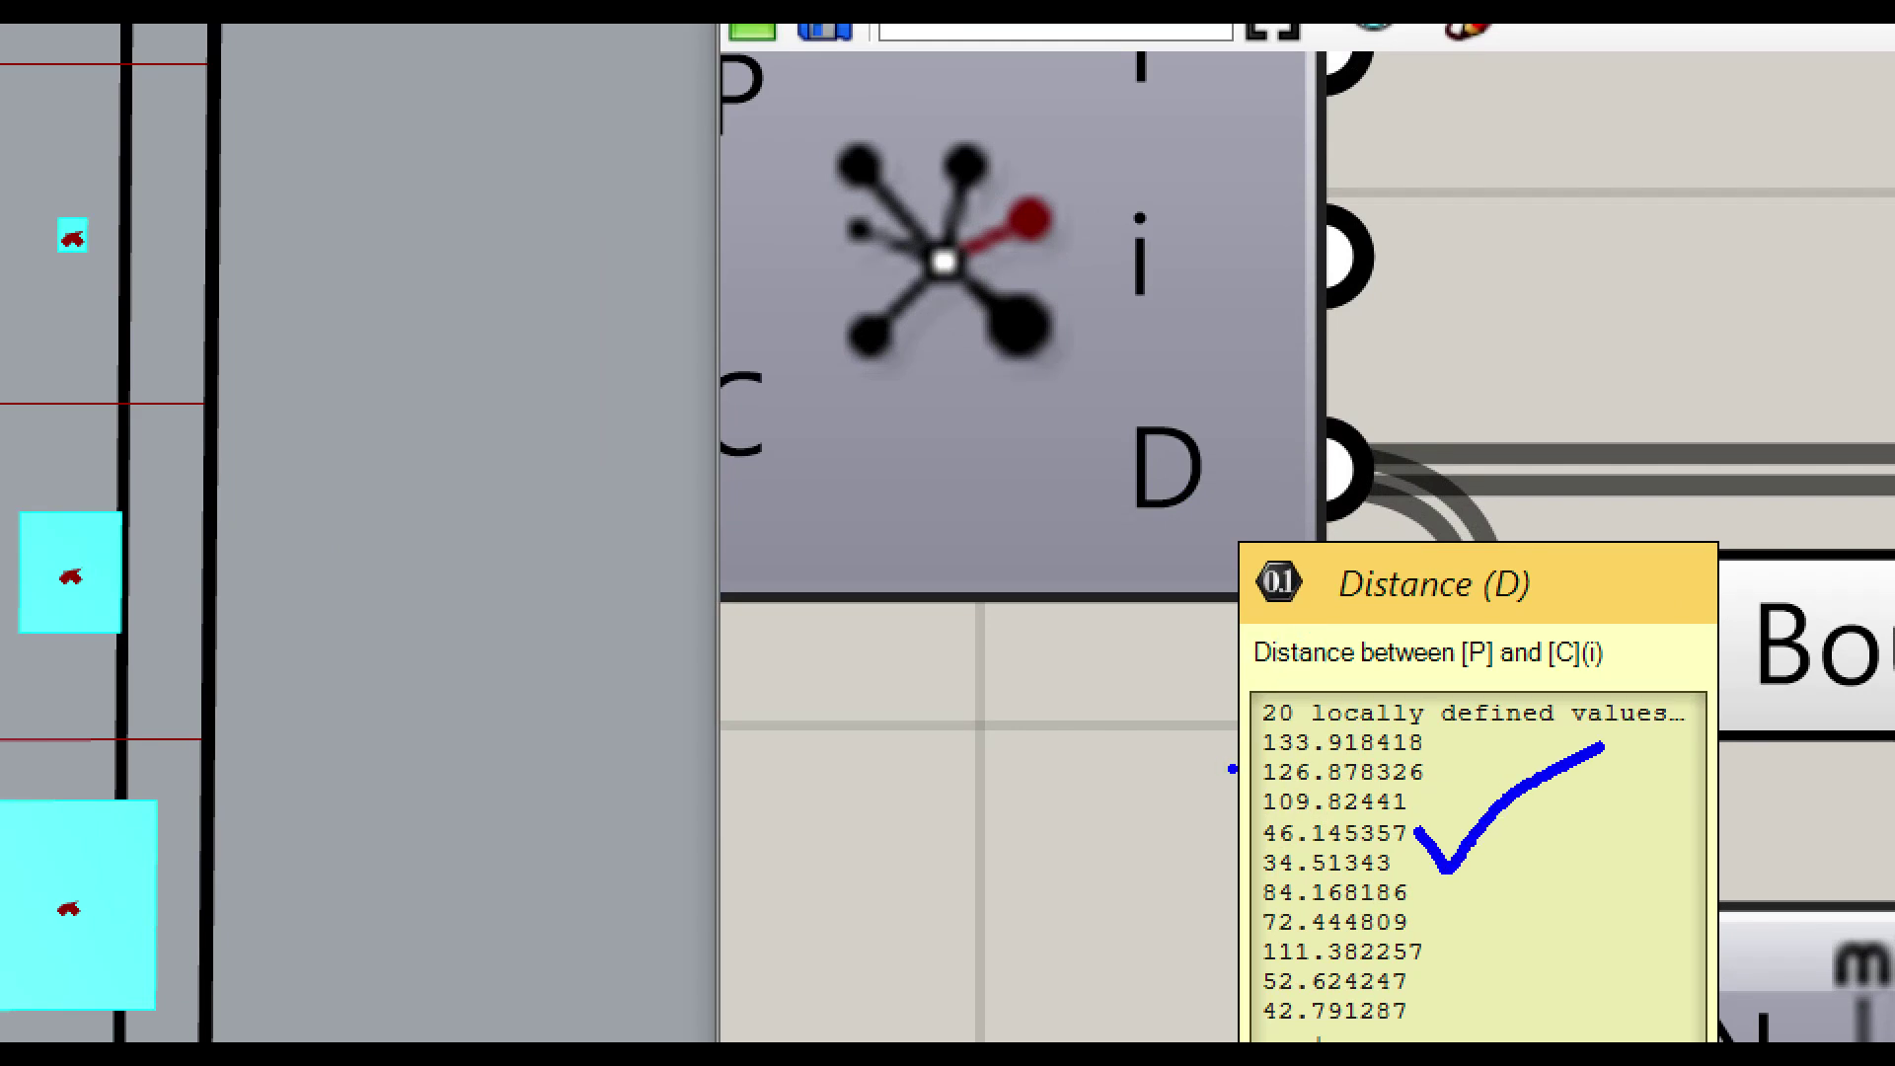
mouse_move(1240, 766)
left_mouse_down()
mouse_move(1332, 768)
mouse_move(1288, 681)
mouse_move(1283, 765)
mouse_move(1115, 755)
left_mouse_up()
left_click_drag(1157, 724, 1153, 777)
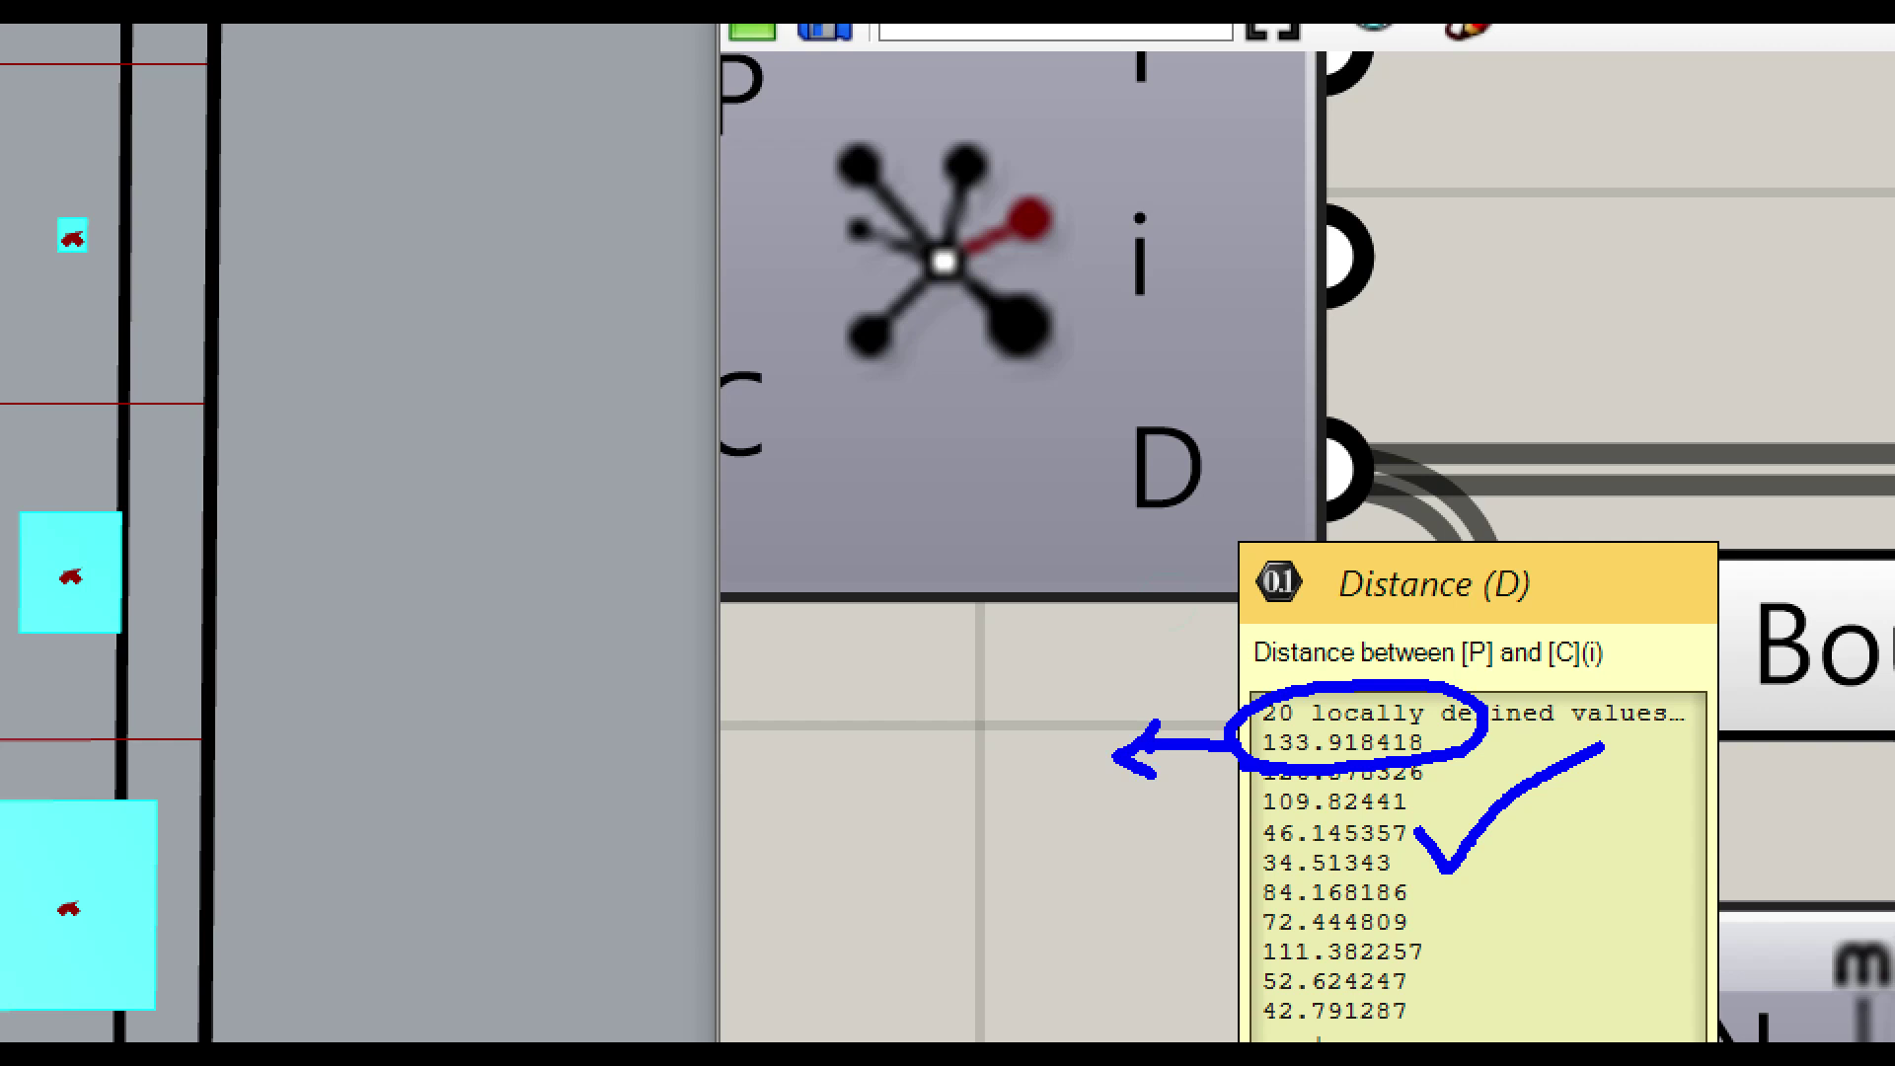
left_click_drag(798, 757, 1045, 759)
left_click_drag(1002, 723, 1001, 787)
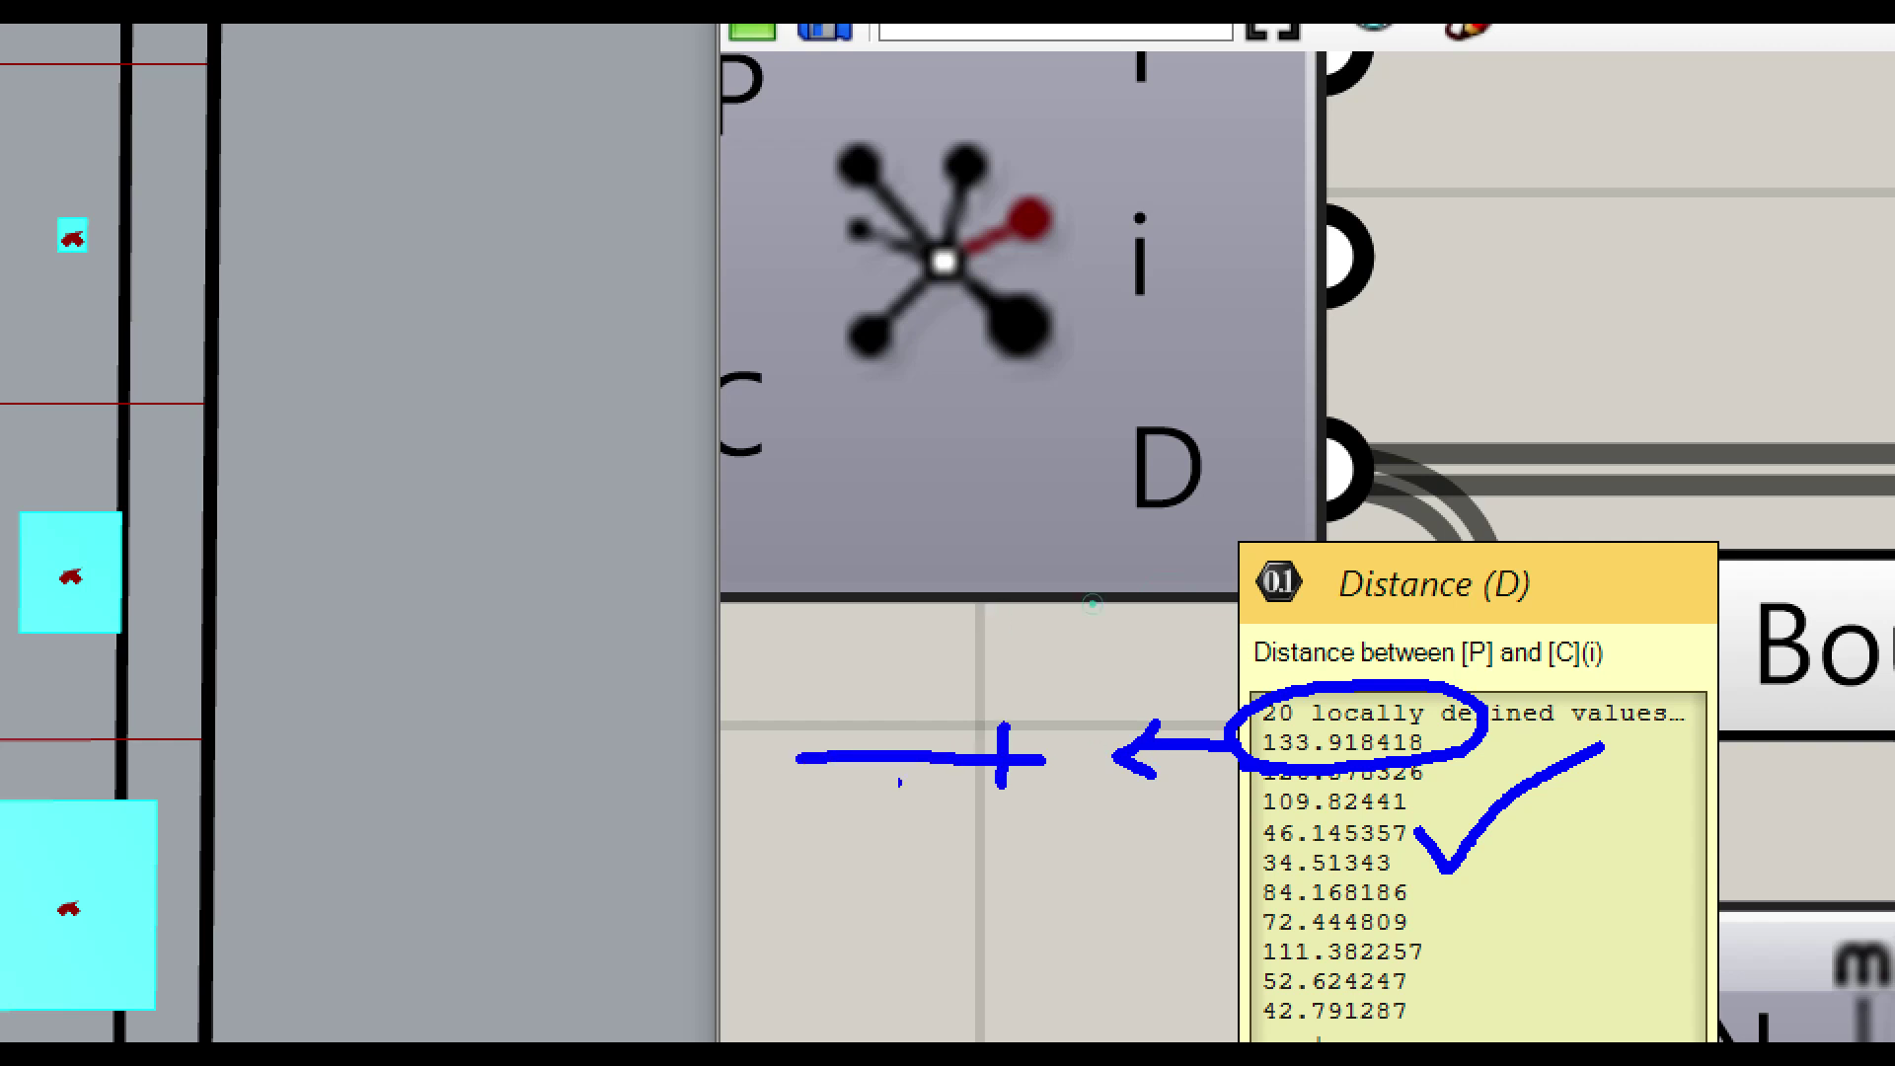
mouse_move(800, 720)
left_mouse_down()
mouse_move(797, 846)
mouse_move(851, 852)
left_mouse_up()
left_click(829, 859)
mouse_move(989, 823)
left_mouse_down()
mouse_move(1057, 831)
mouse_move(1040, 874)
left_mouse_up()
left_click(1027, 841)
left_click(1126, 869)
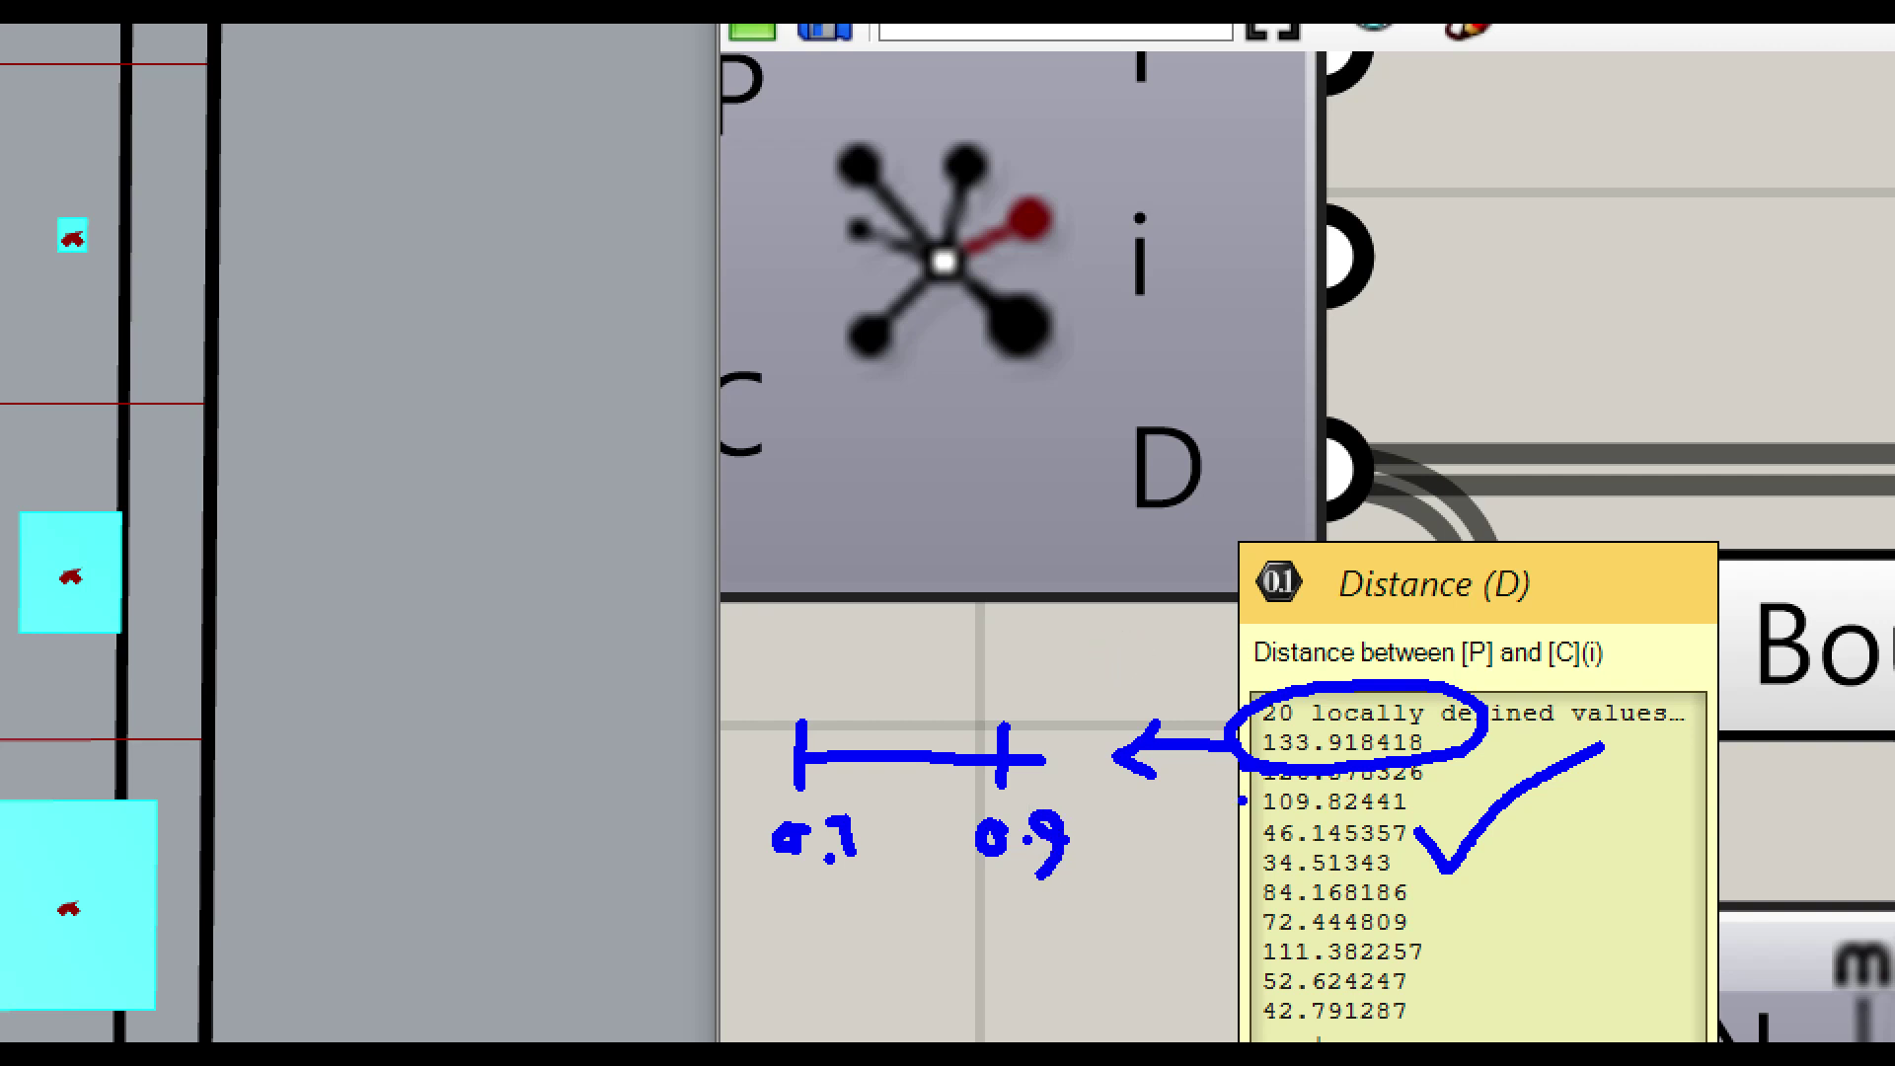
key("Escape")
- Examine how the distances pass into Bounds and Remap Numbers, and read the domain that Bounds outputs
scroll(1265, 560, "down", 4)
right_click_drag(1472, 458, 1258, 517)
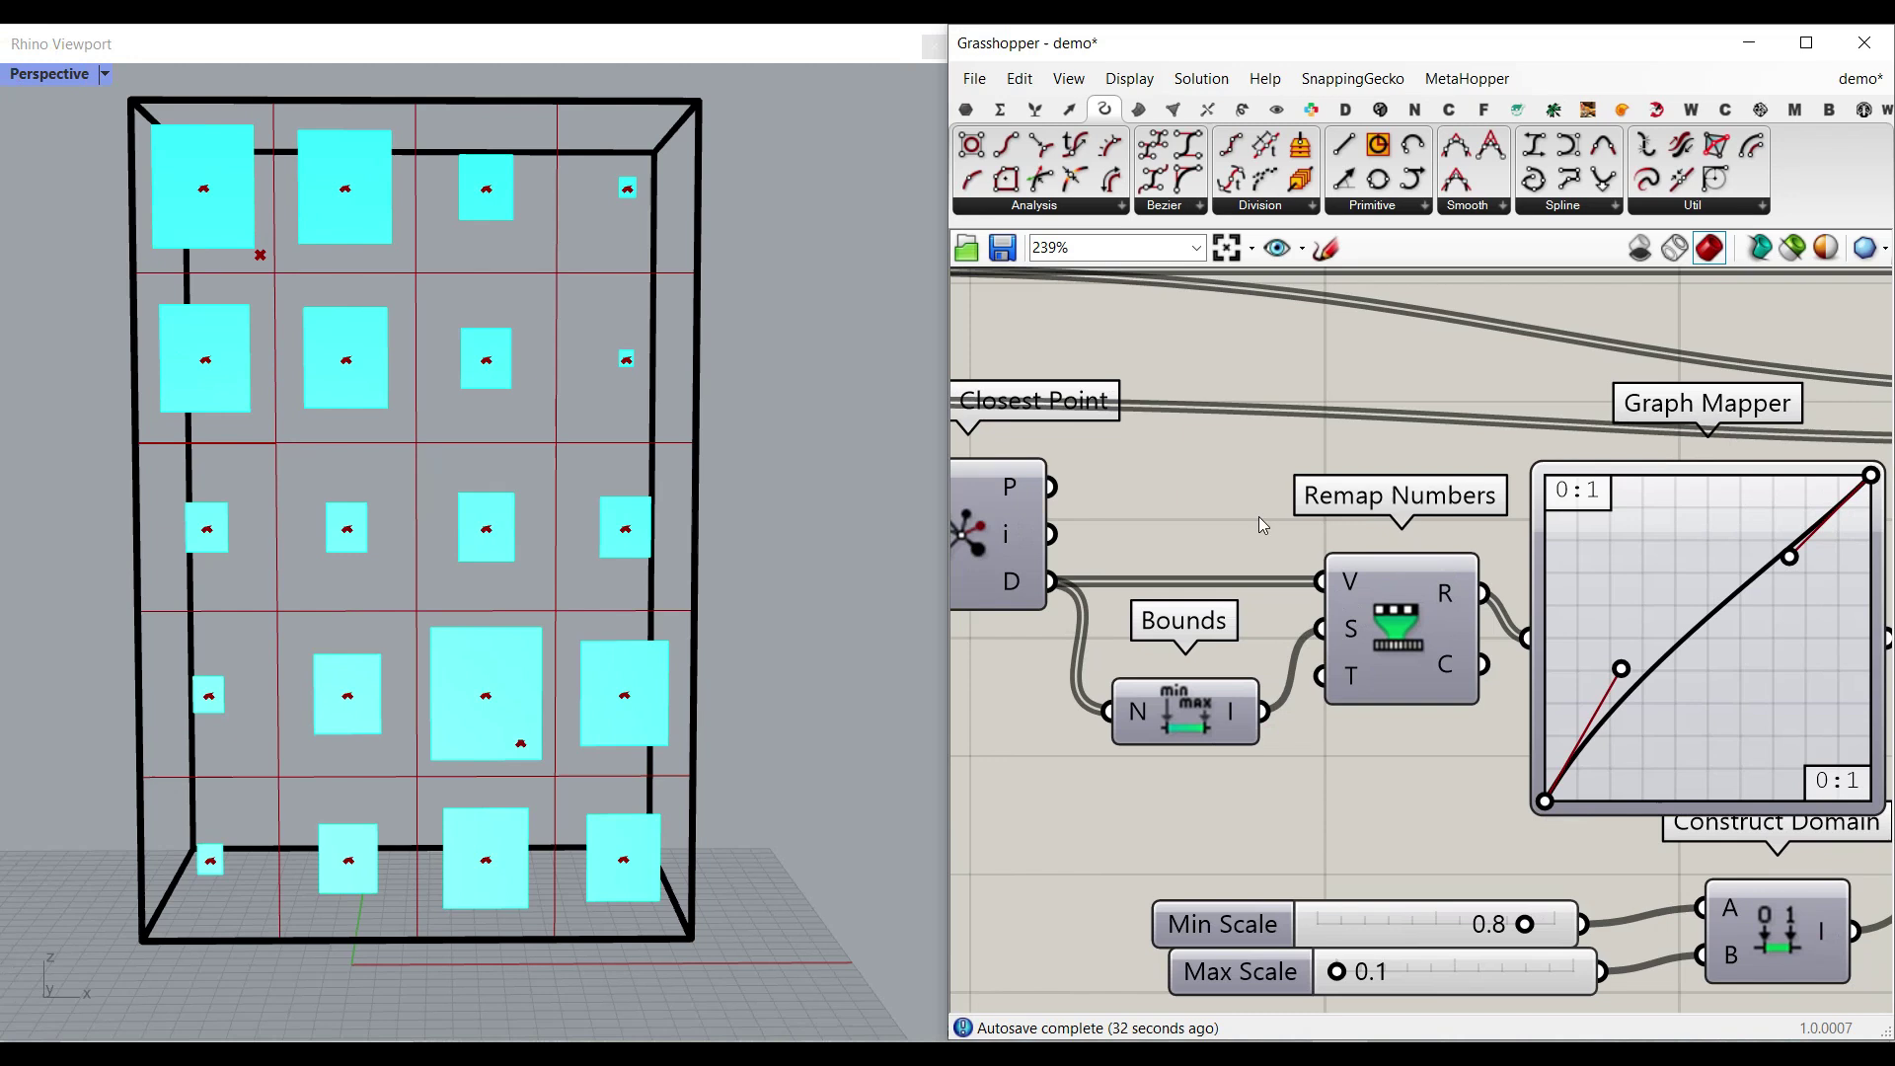
left_click(1000, 109)
left_click(1001, 207)
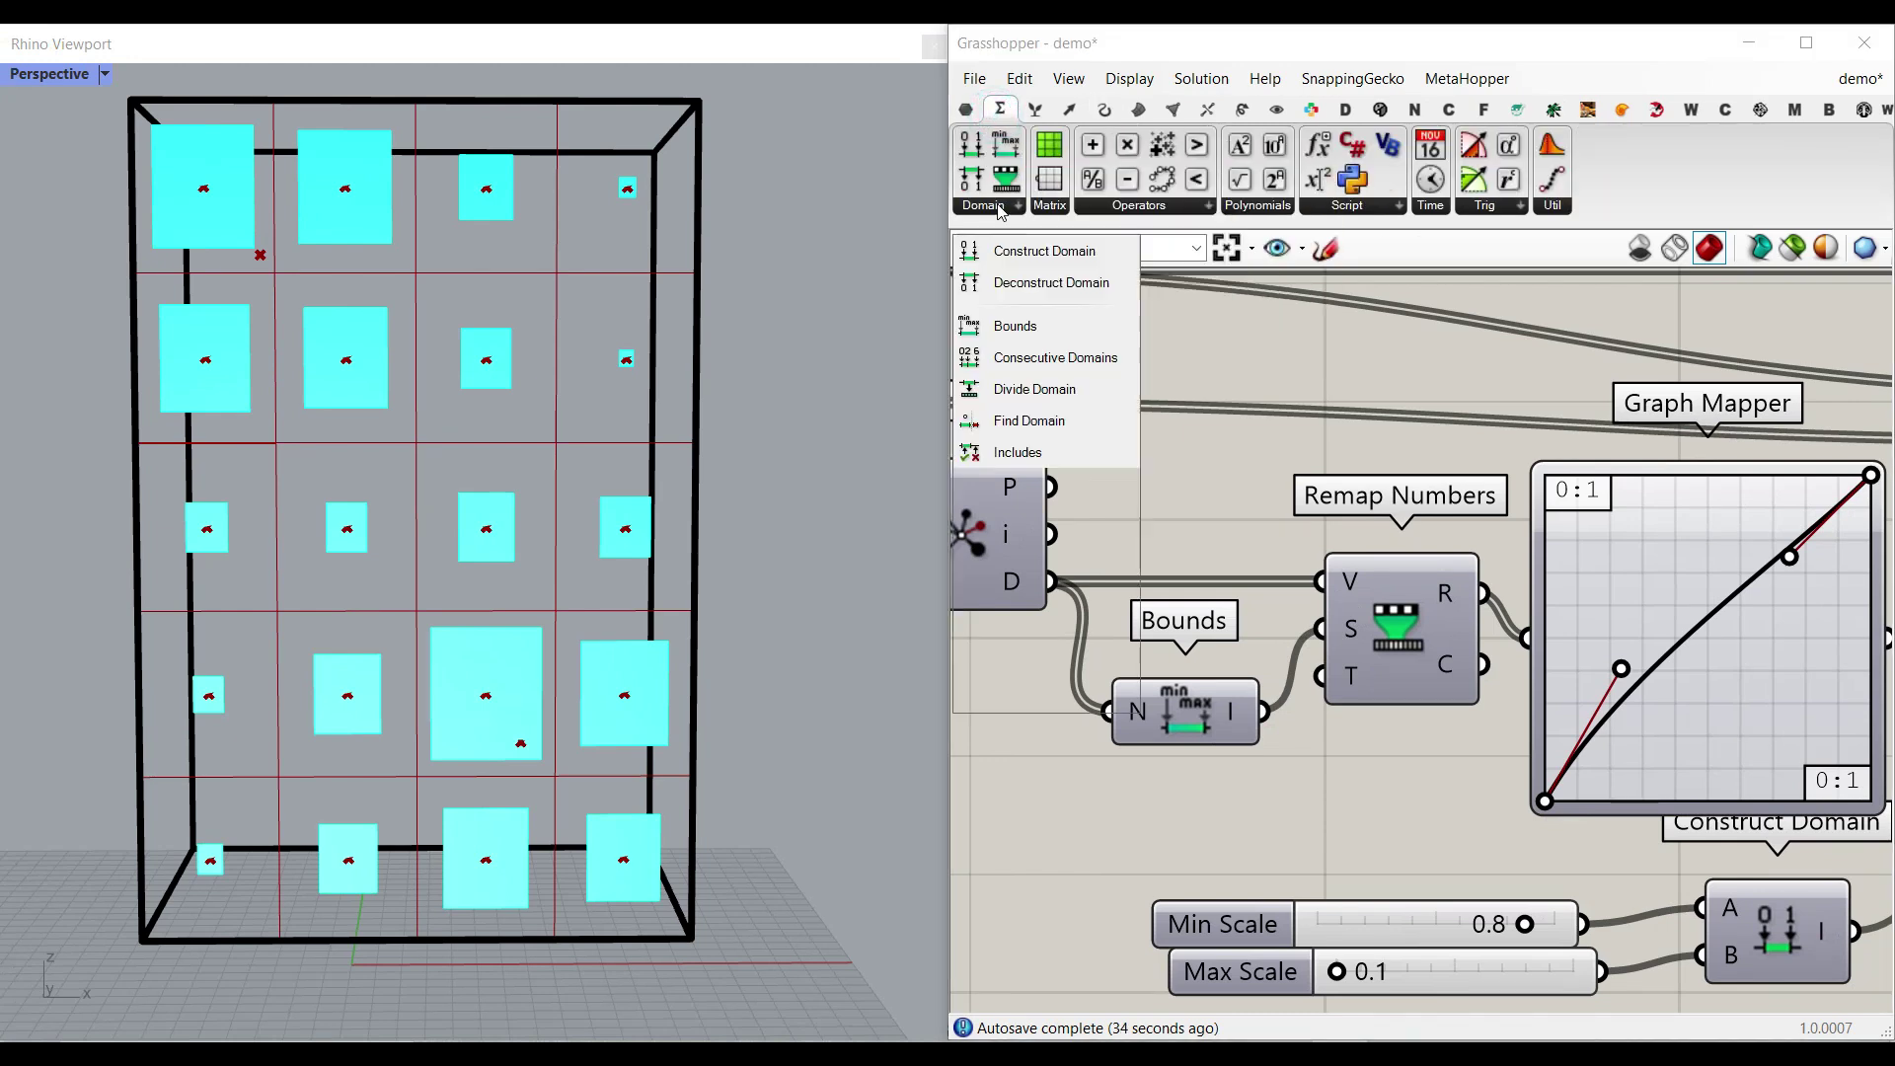
left_click(1323, 467)
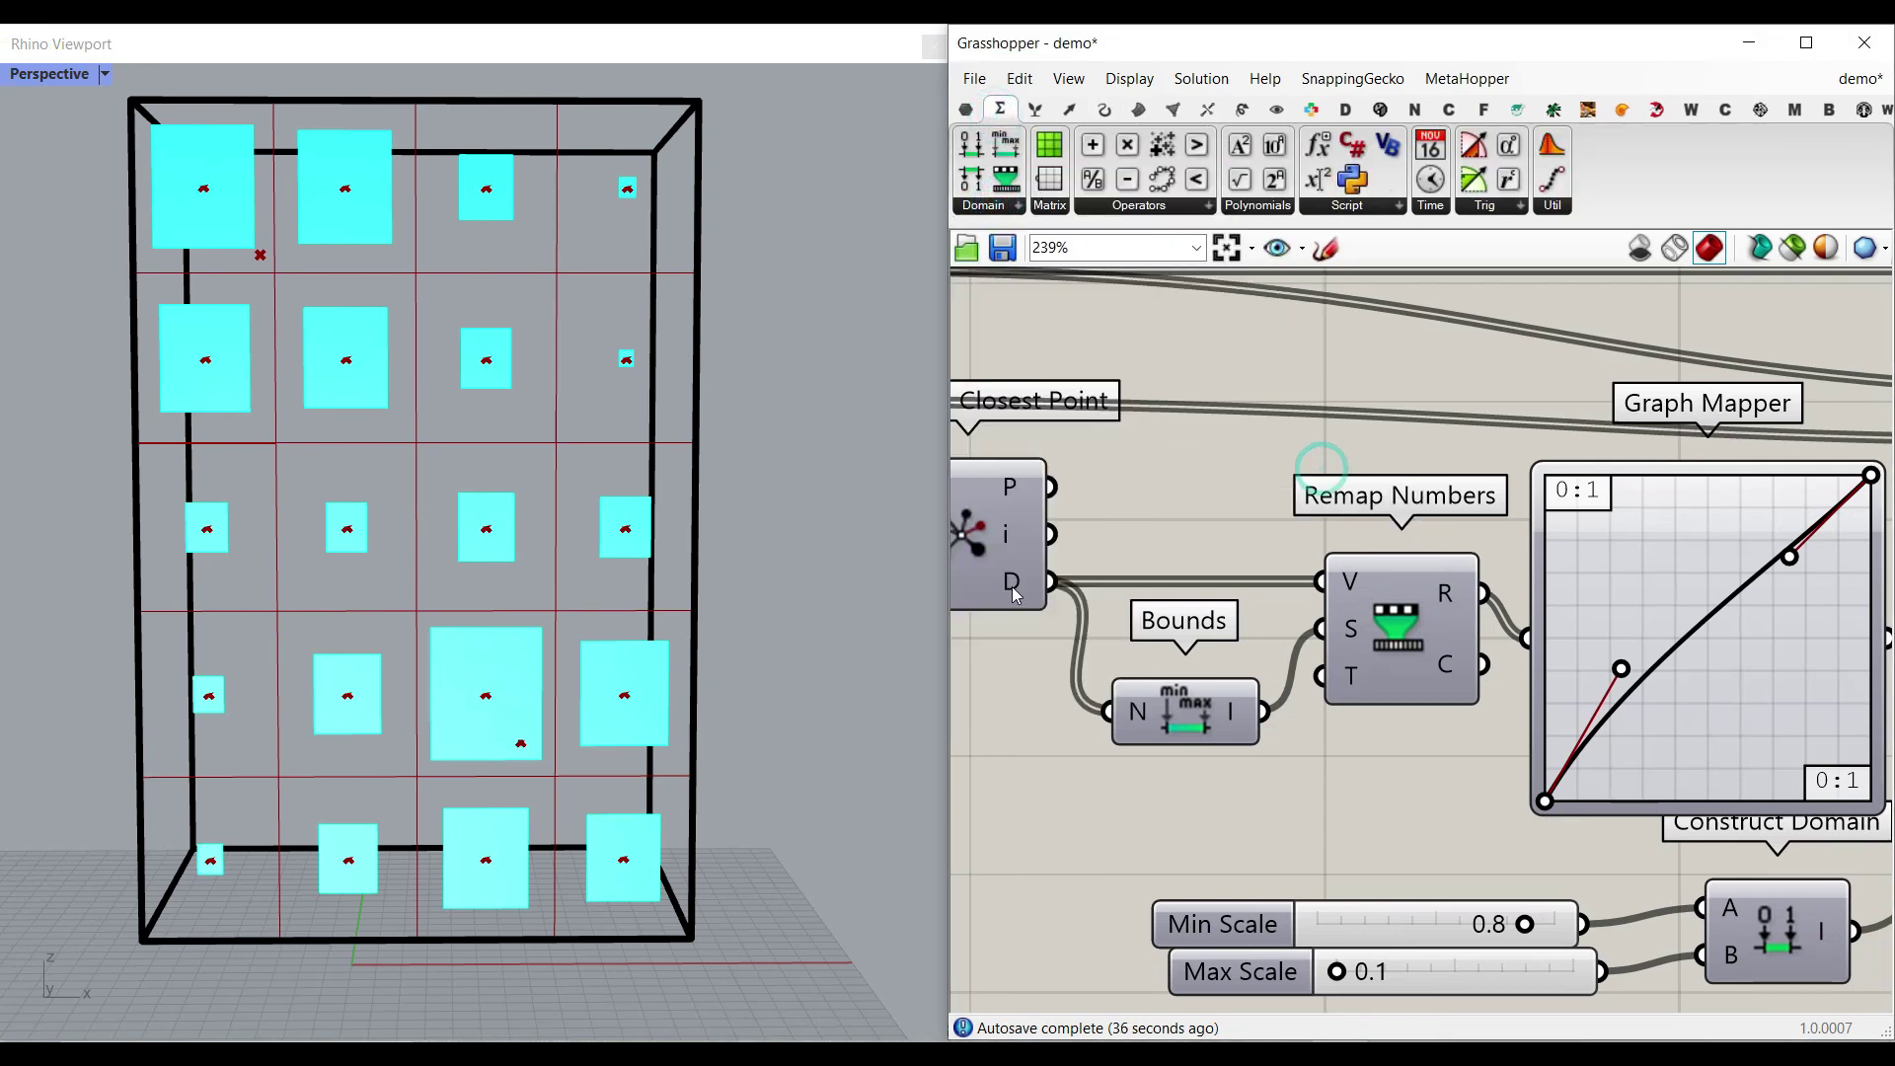
mouse_move(1350, 590)
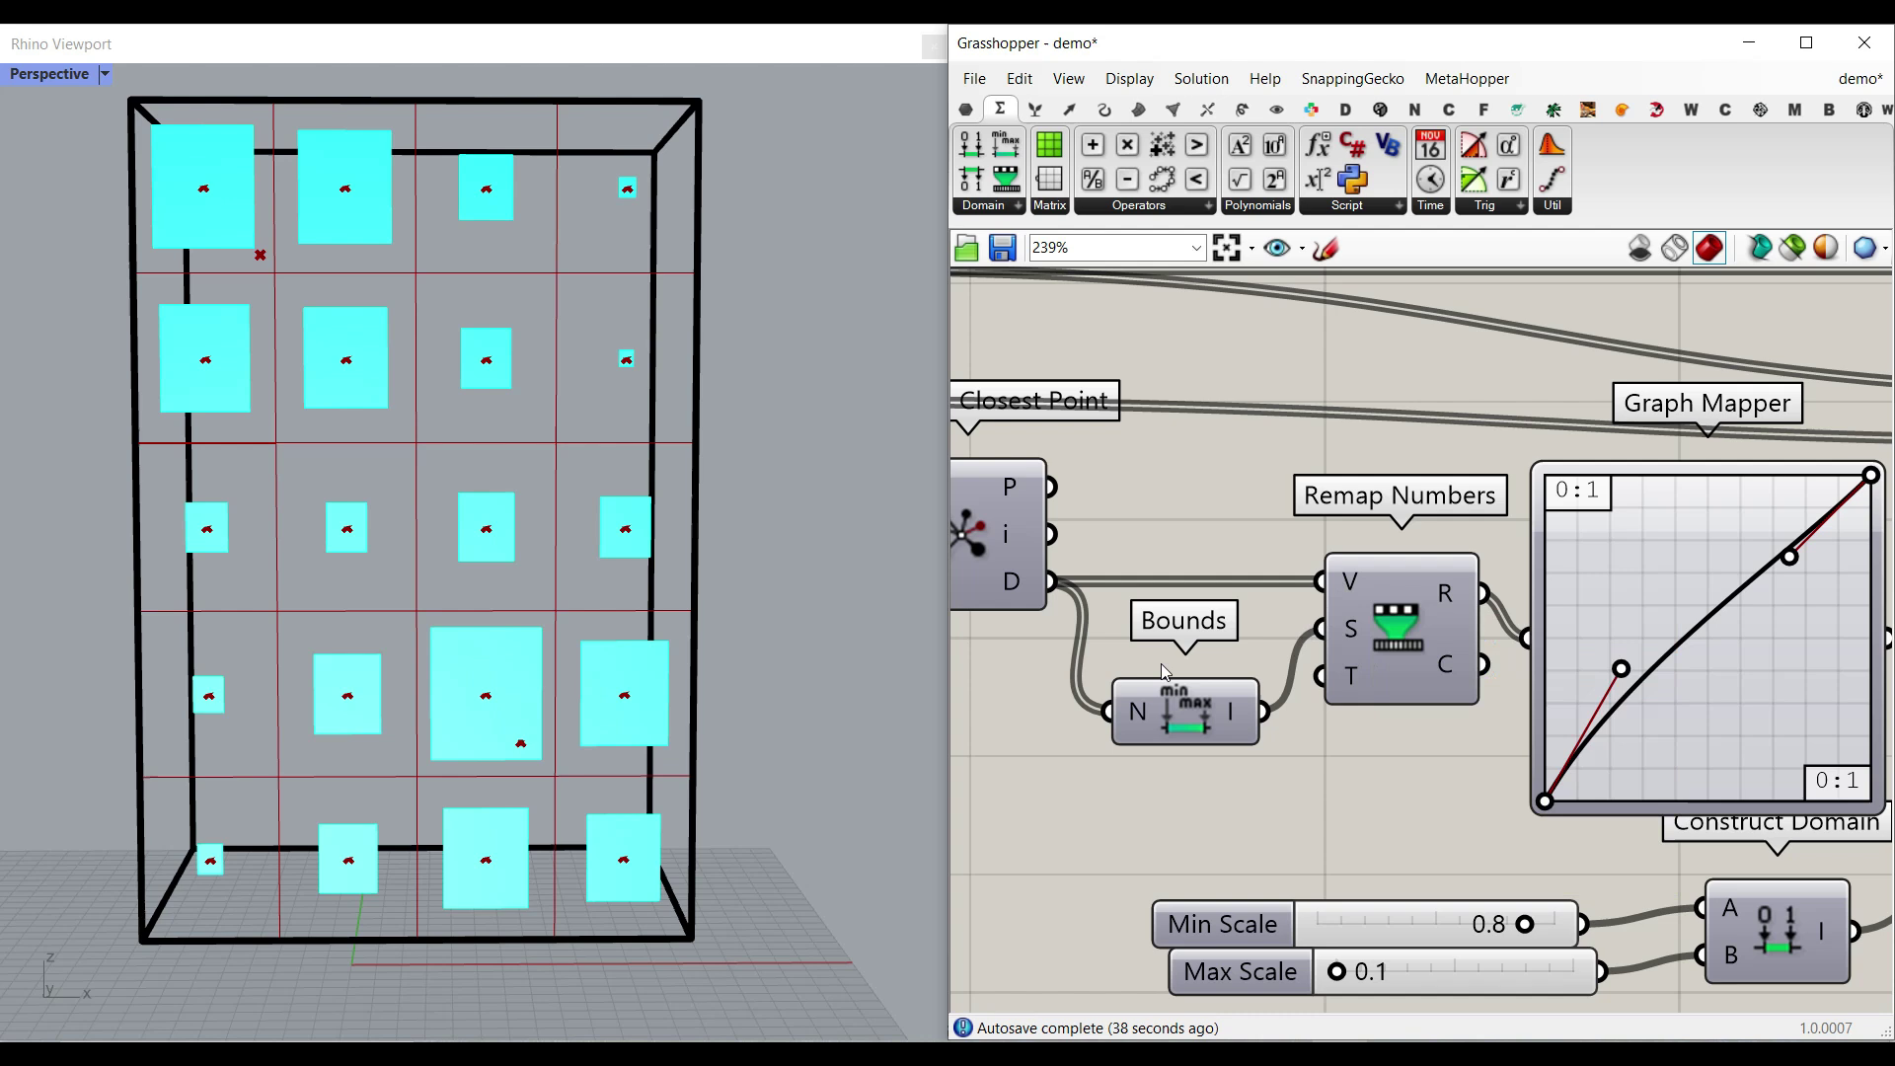
scroll(1153, 681, "up", 1)
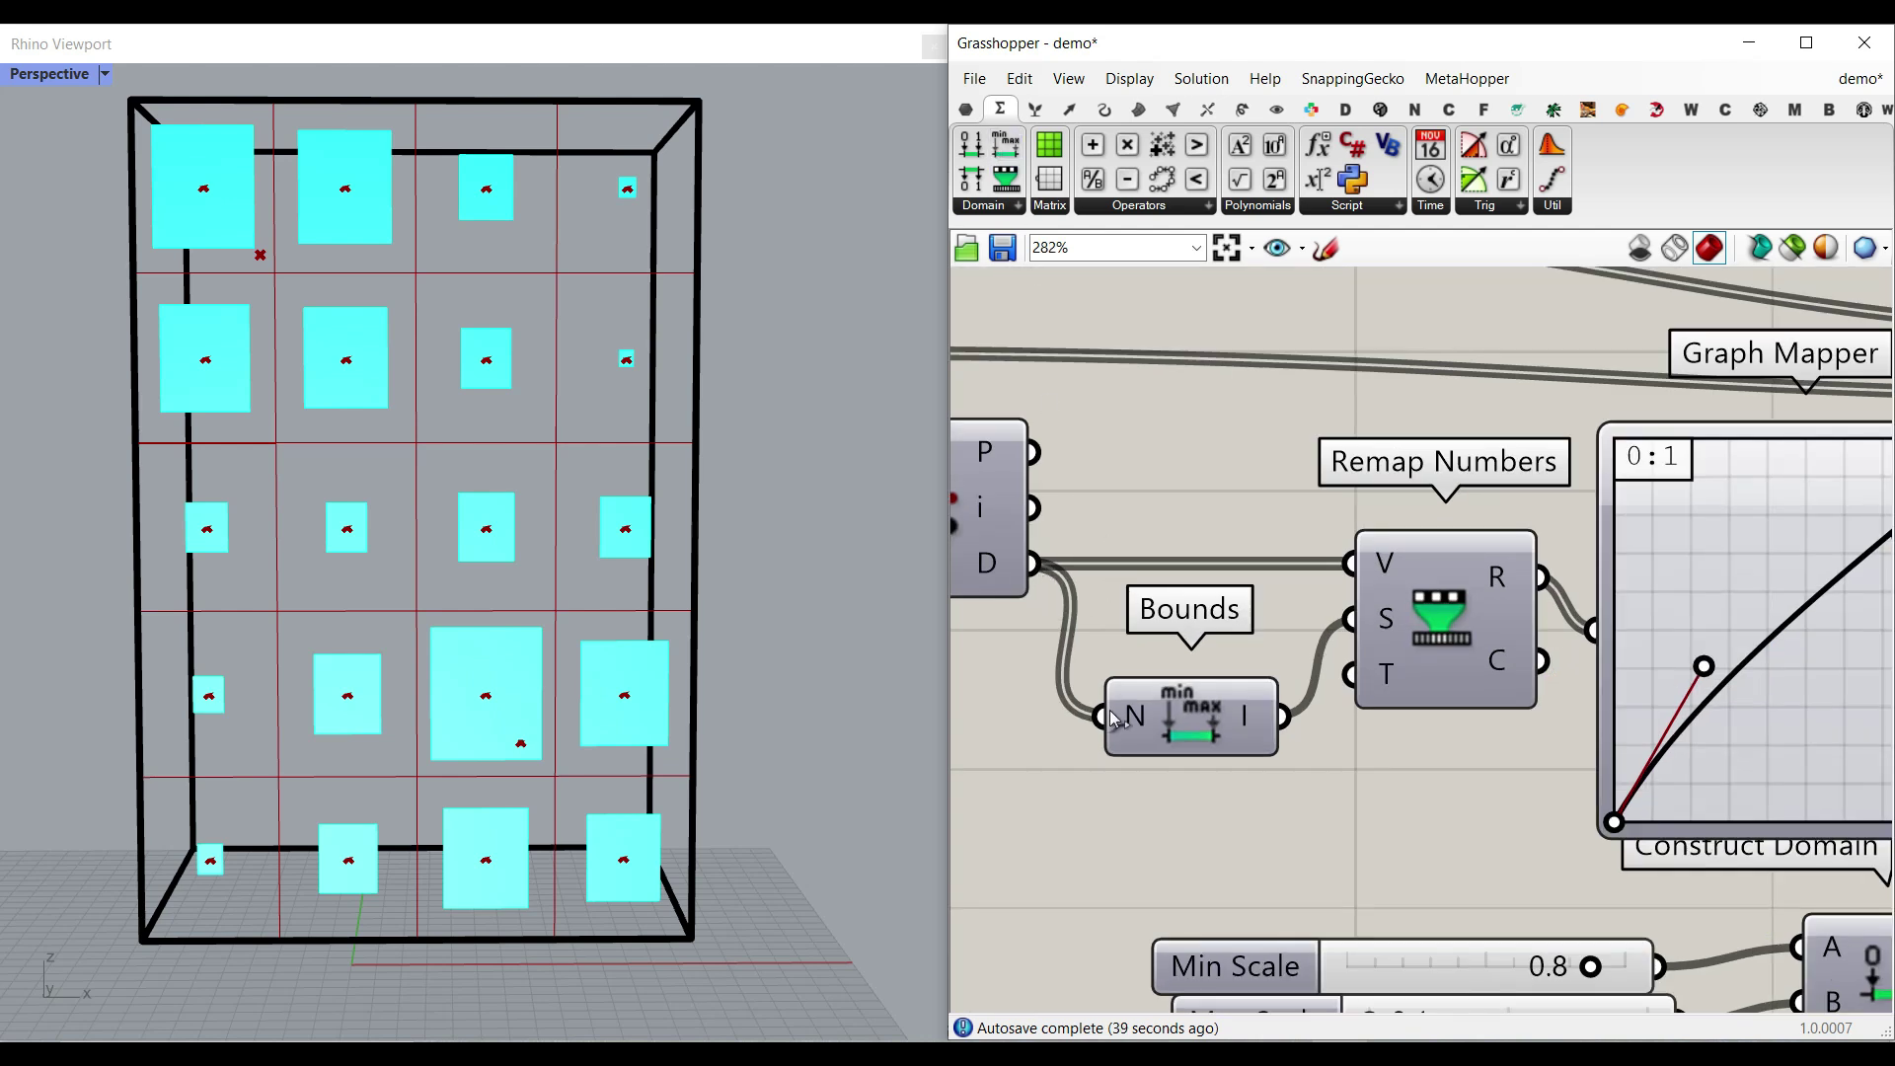
mouse_move(1002, 577)
right_click_drag(1226, 718, 1208, 620)
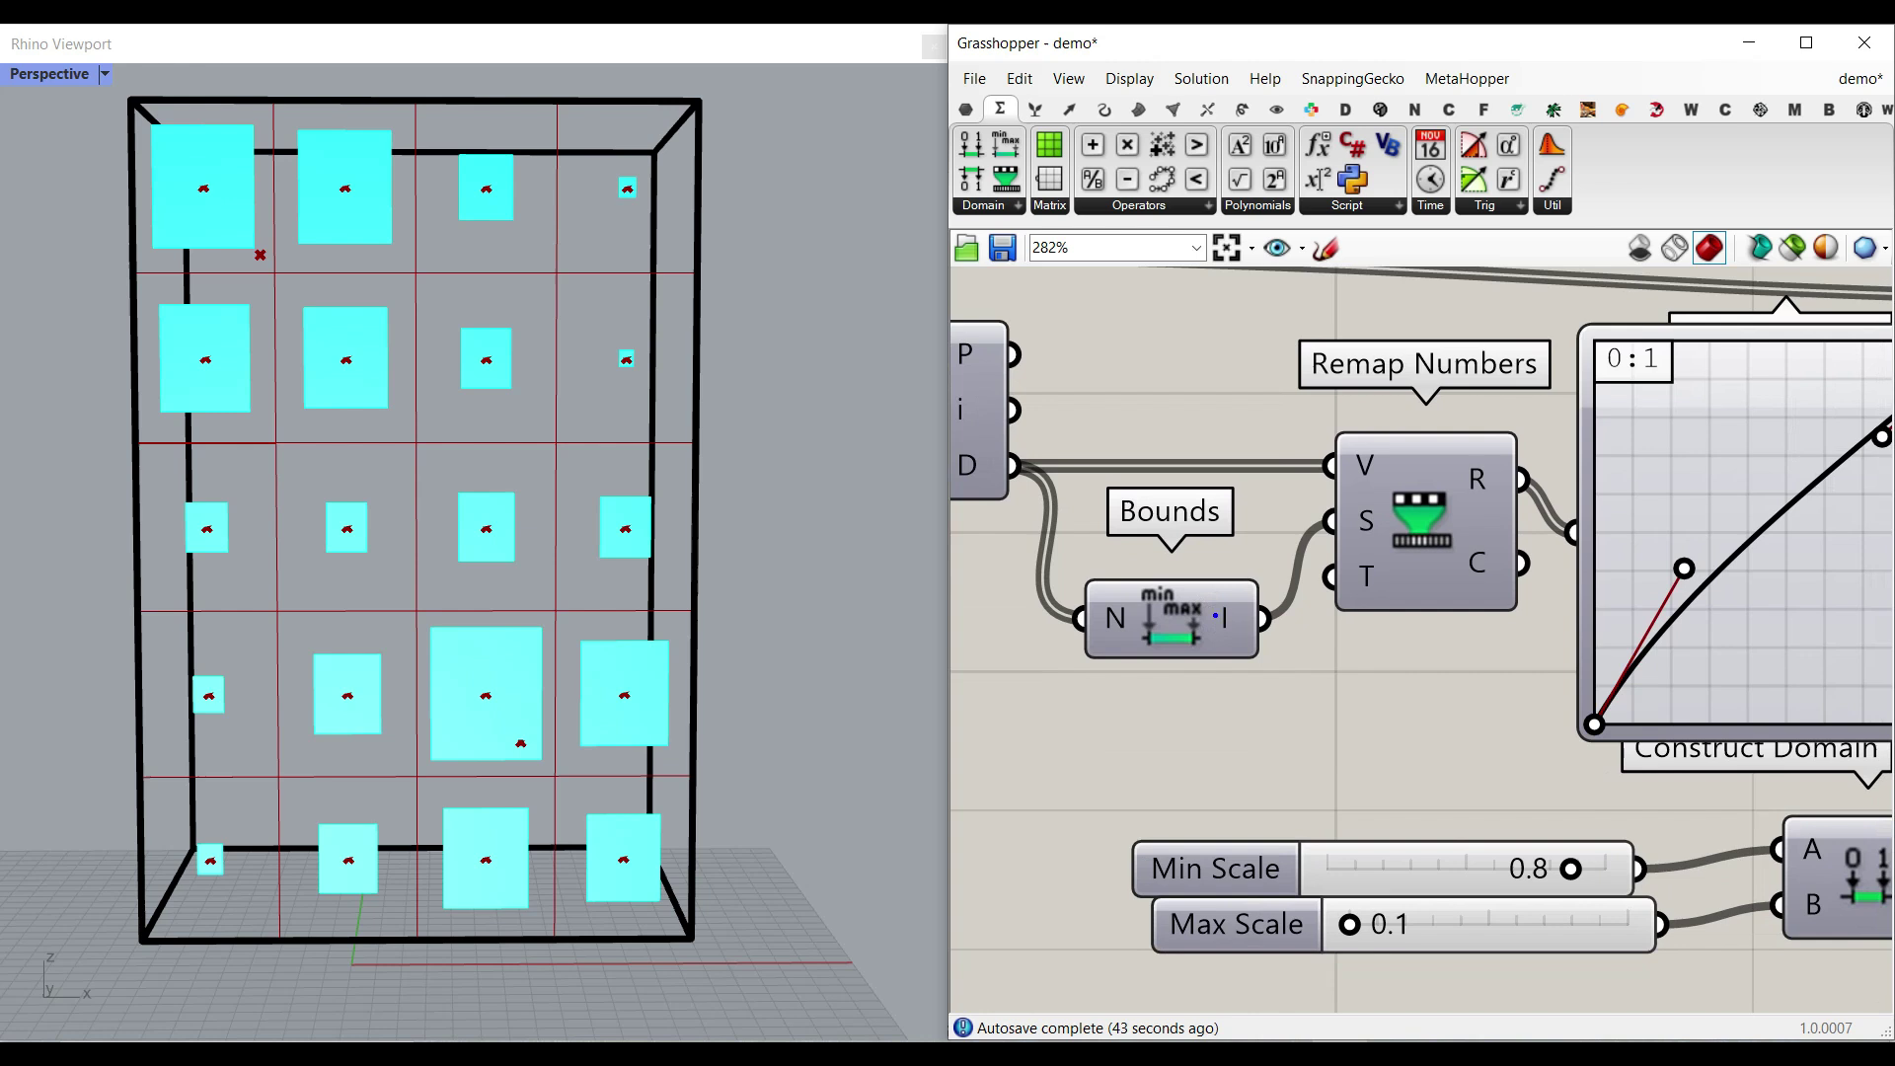
mouse_move(1224, 618)
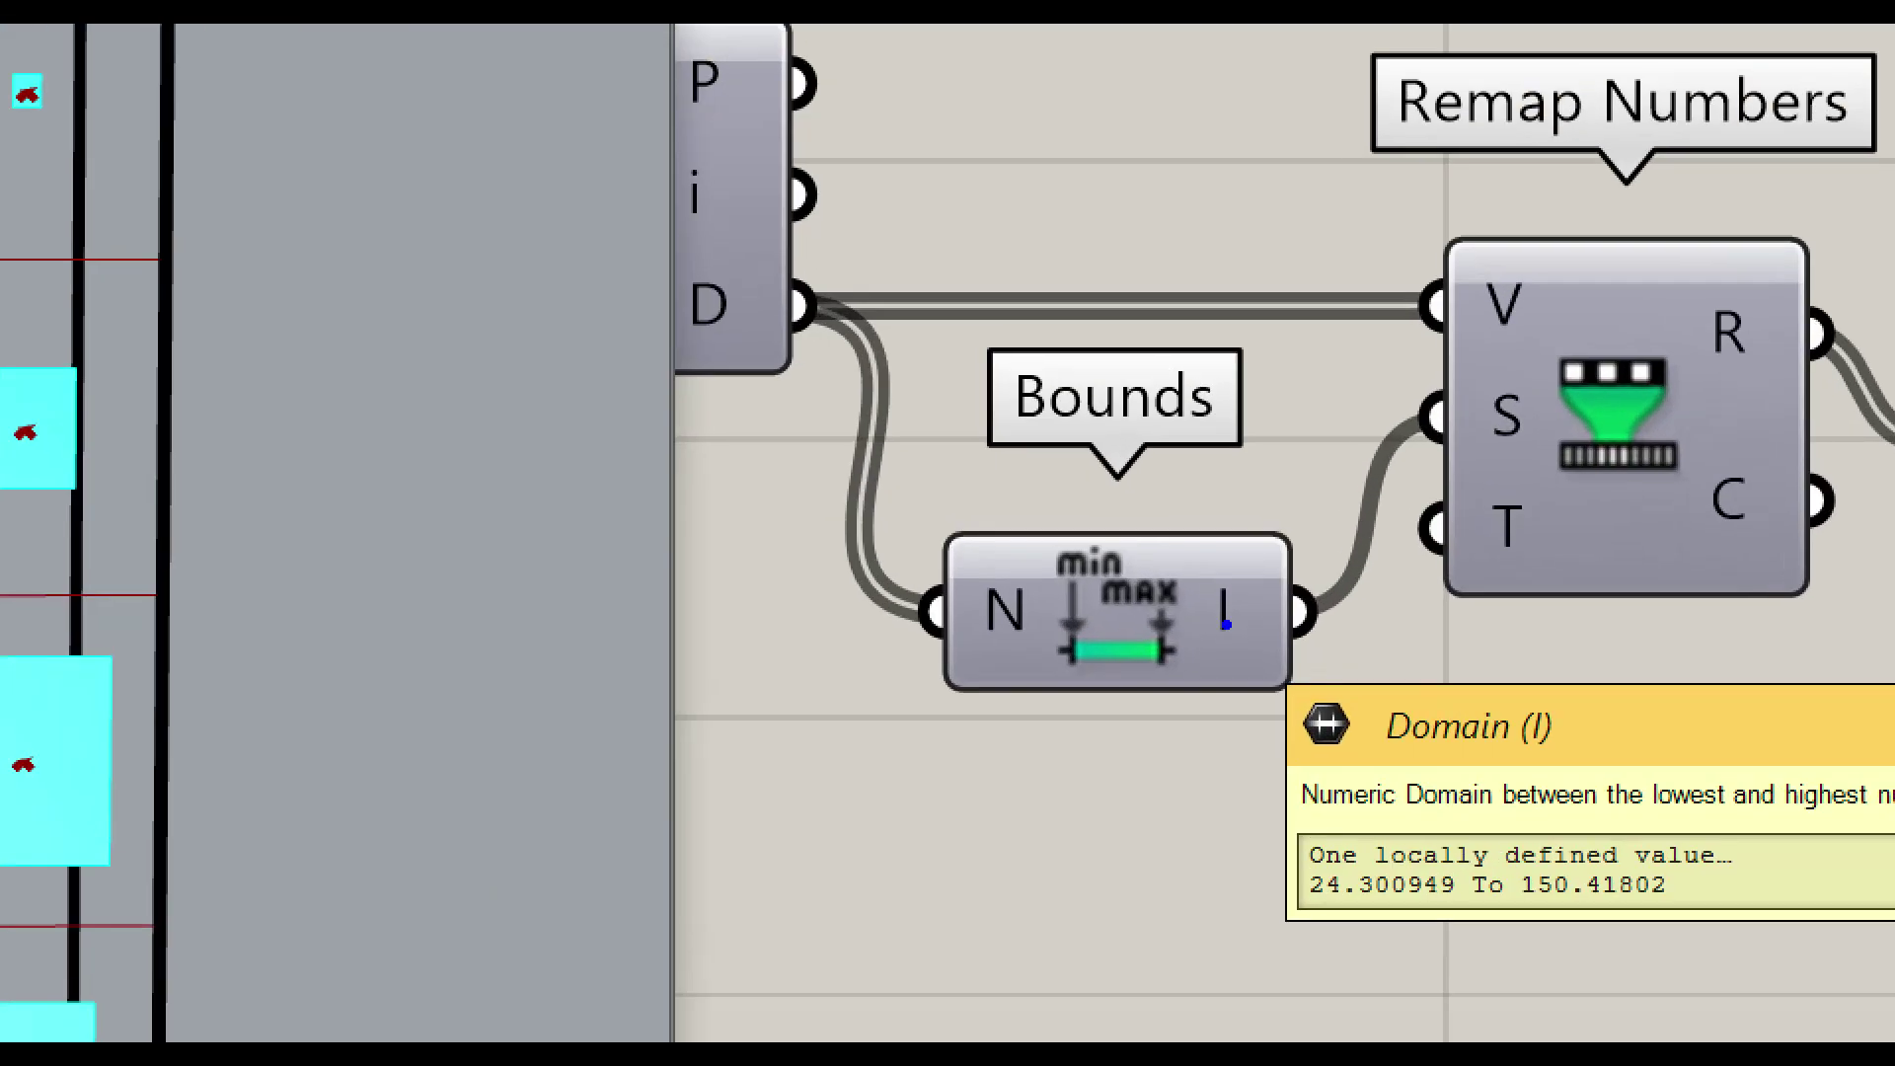
mouse_move(1739, 878)
left_mouse_down()
mouse_move(1520, 814)
mouse_move(1705, 922)
mouse_move(1678, 801)
left_mouse_up()
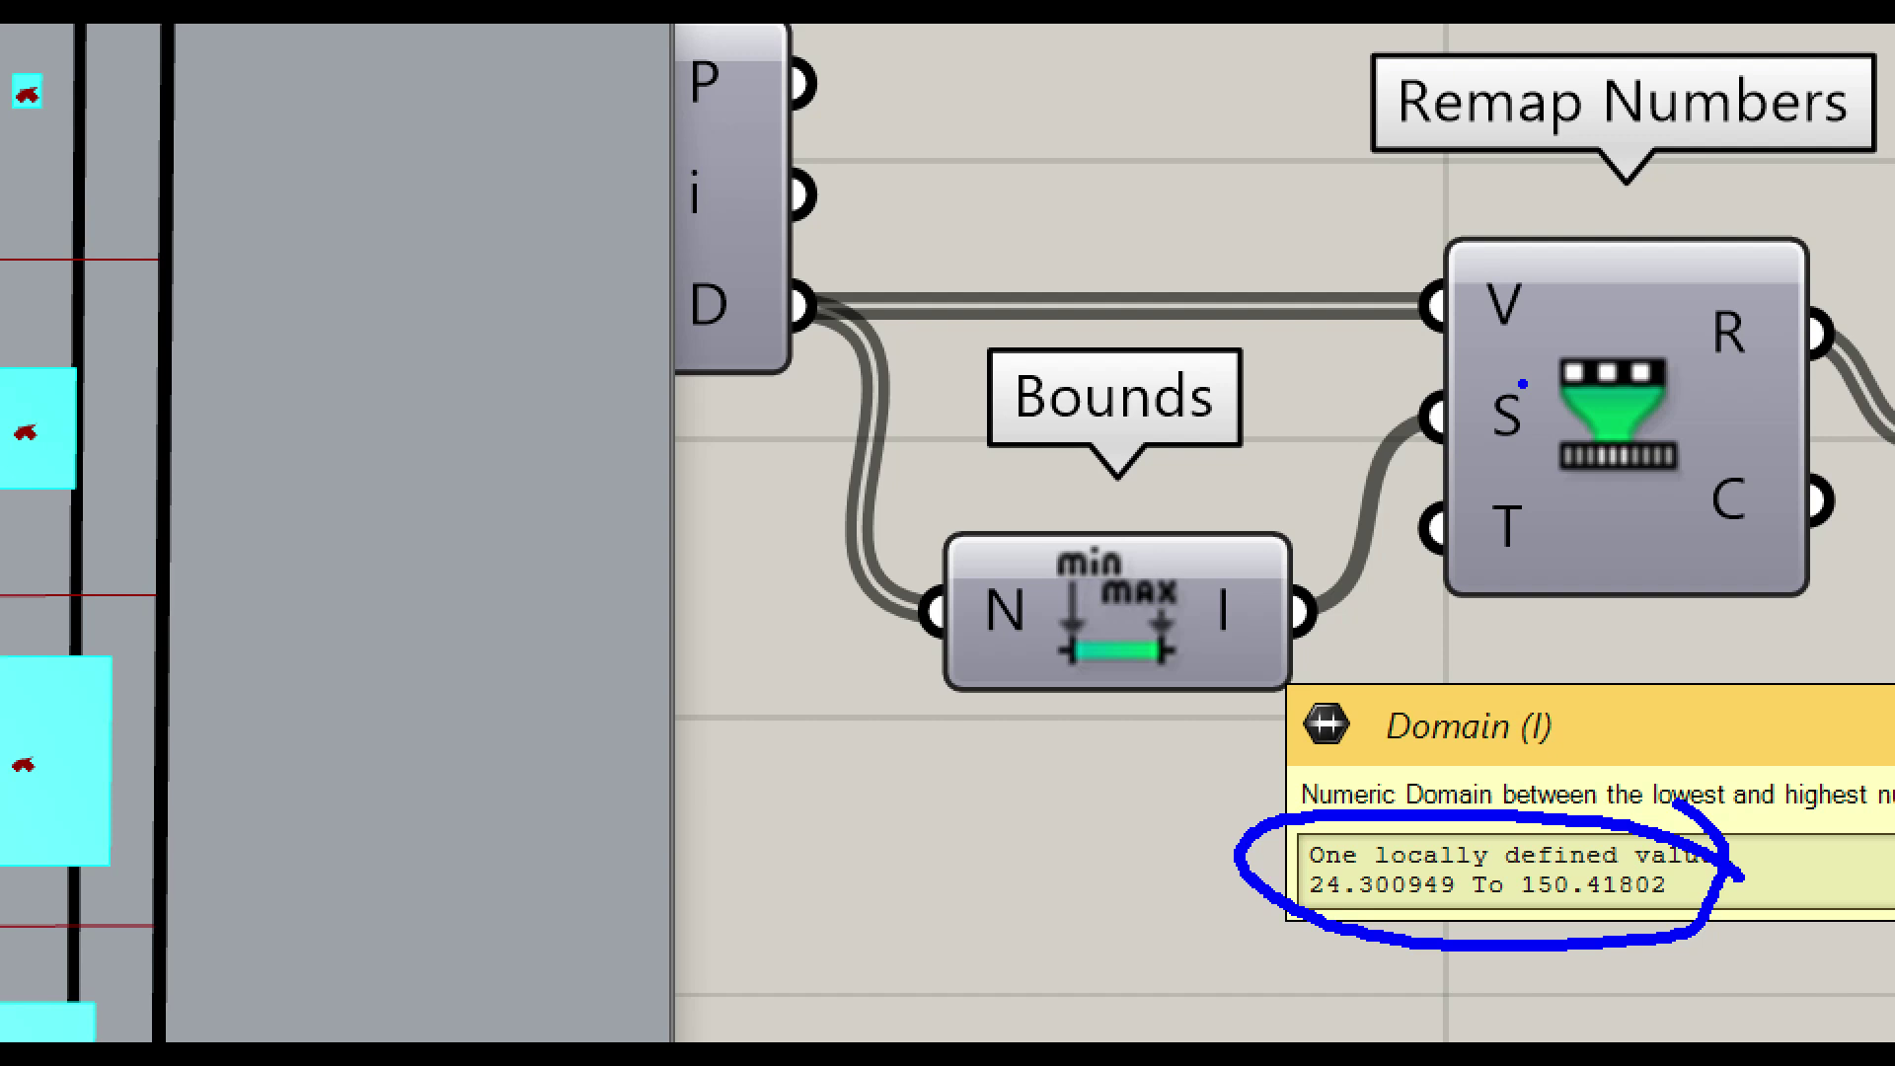
mouse_move(1522, 384)
left_mouse_down()
mouse_move(1421, 464)
mouse_move(1569, 464)
left_mouse_up()
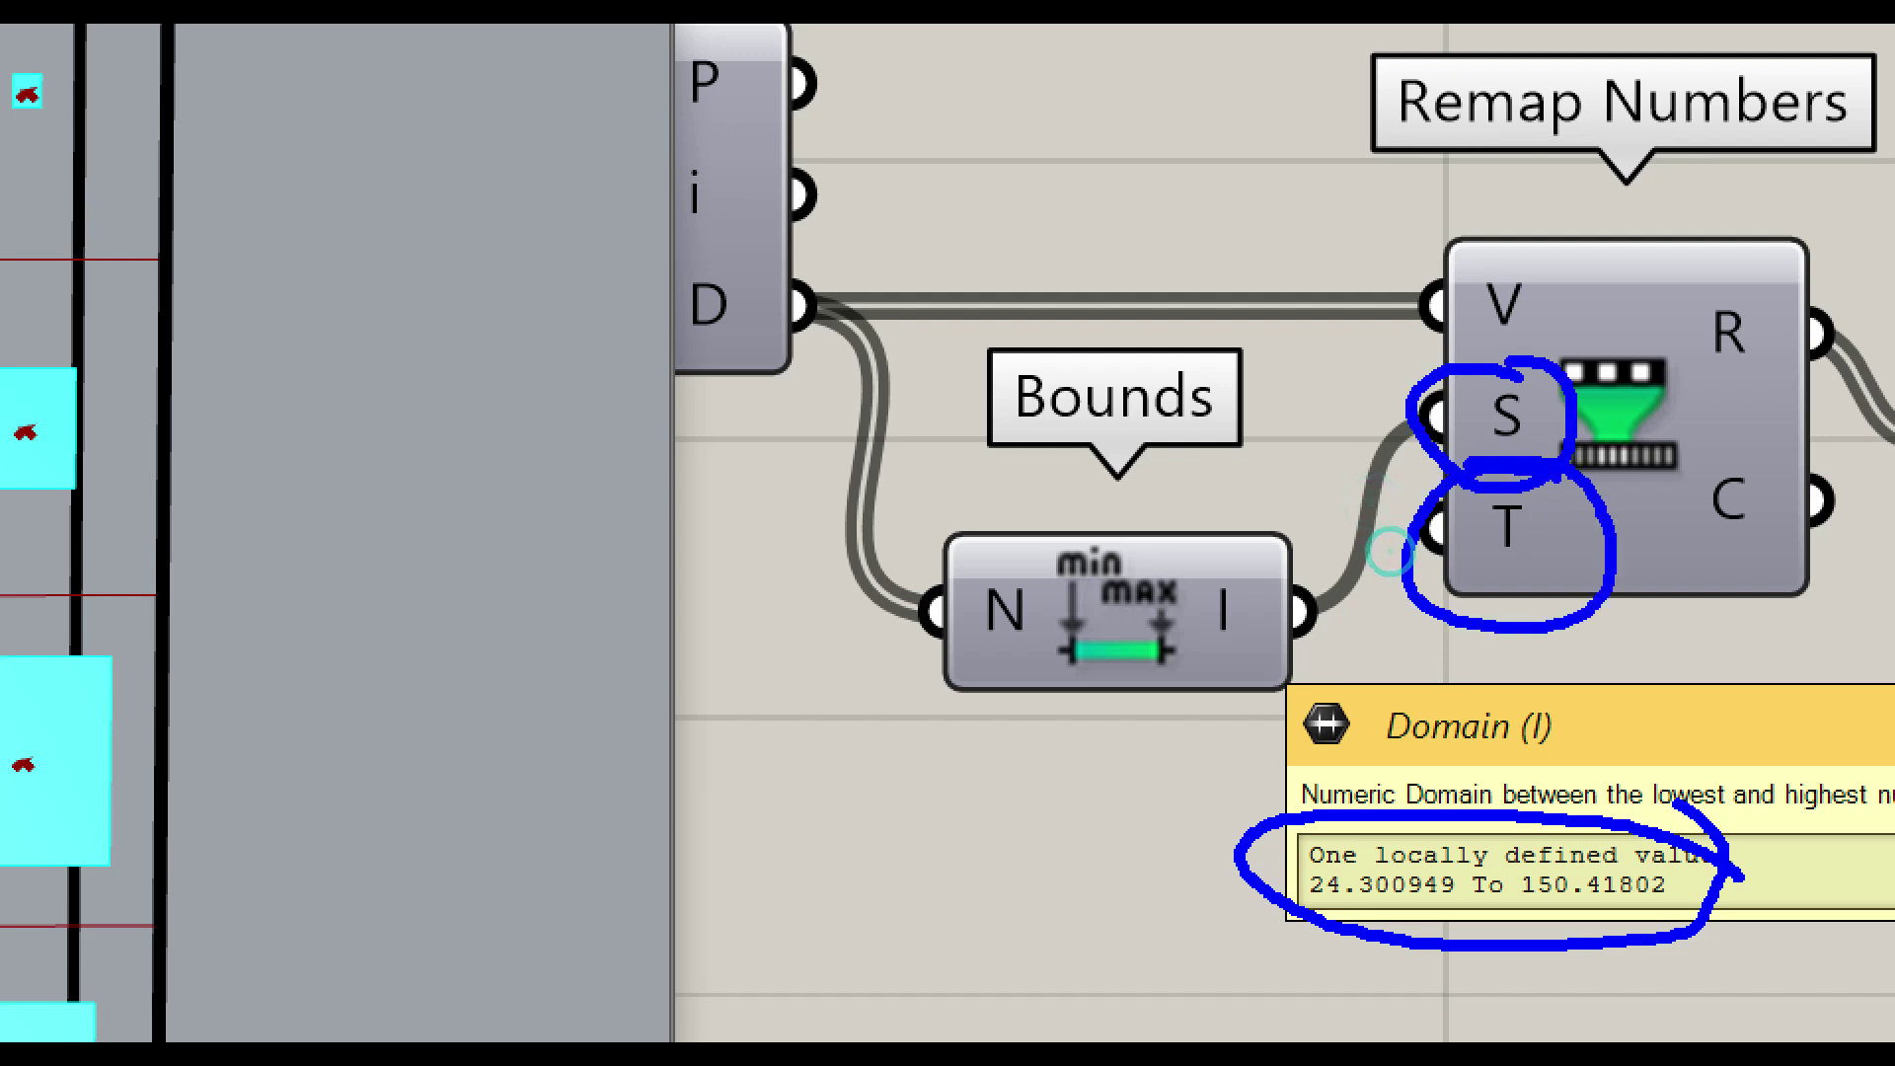
left_click_drag(1408, 385, 1288, 320)
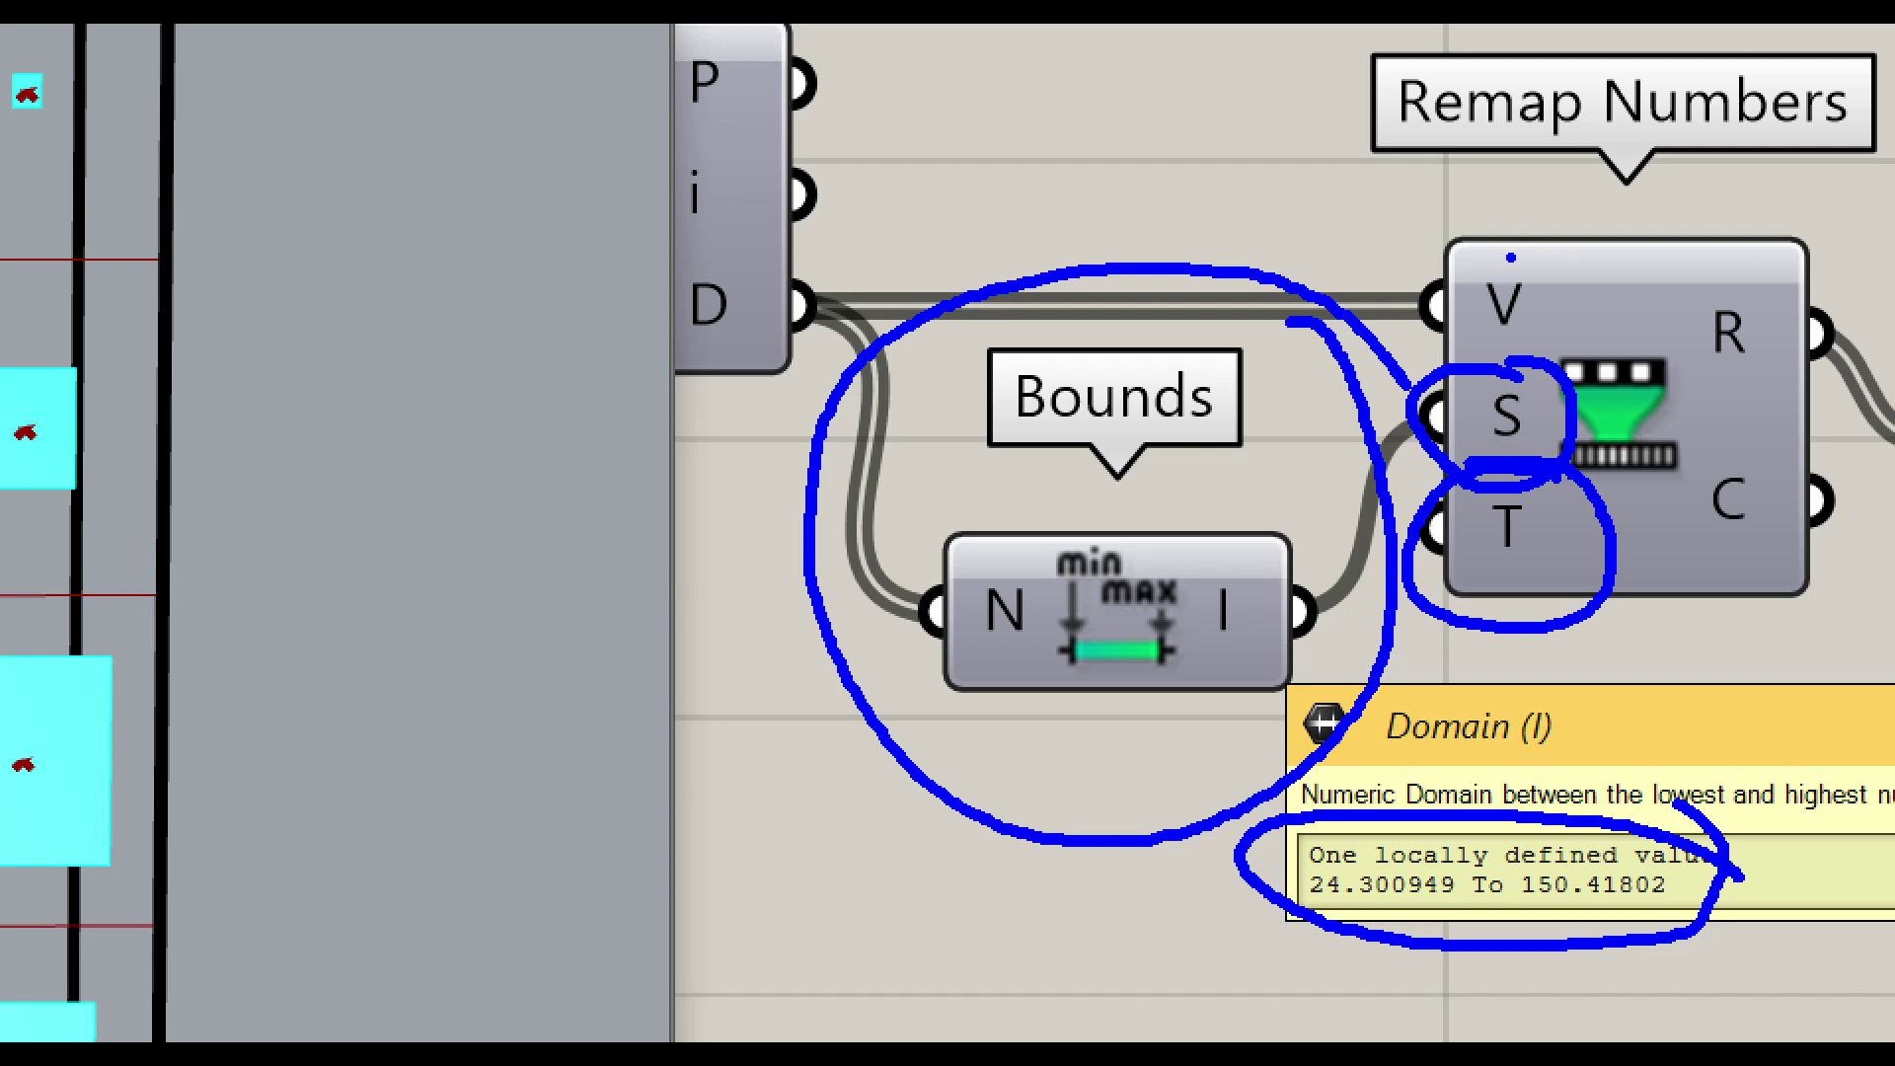
key("ctrl+z")
key("ctrl+z")
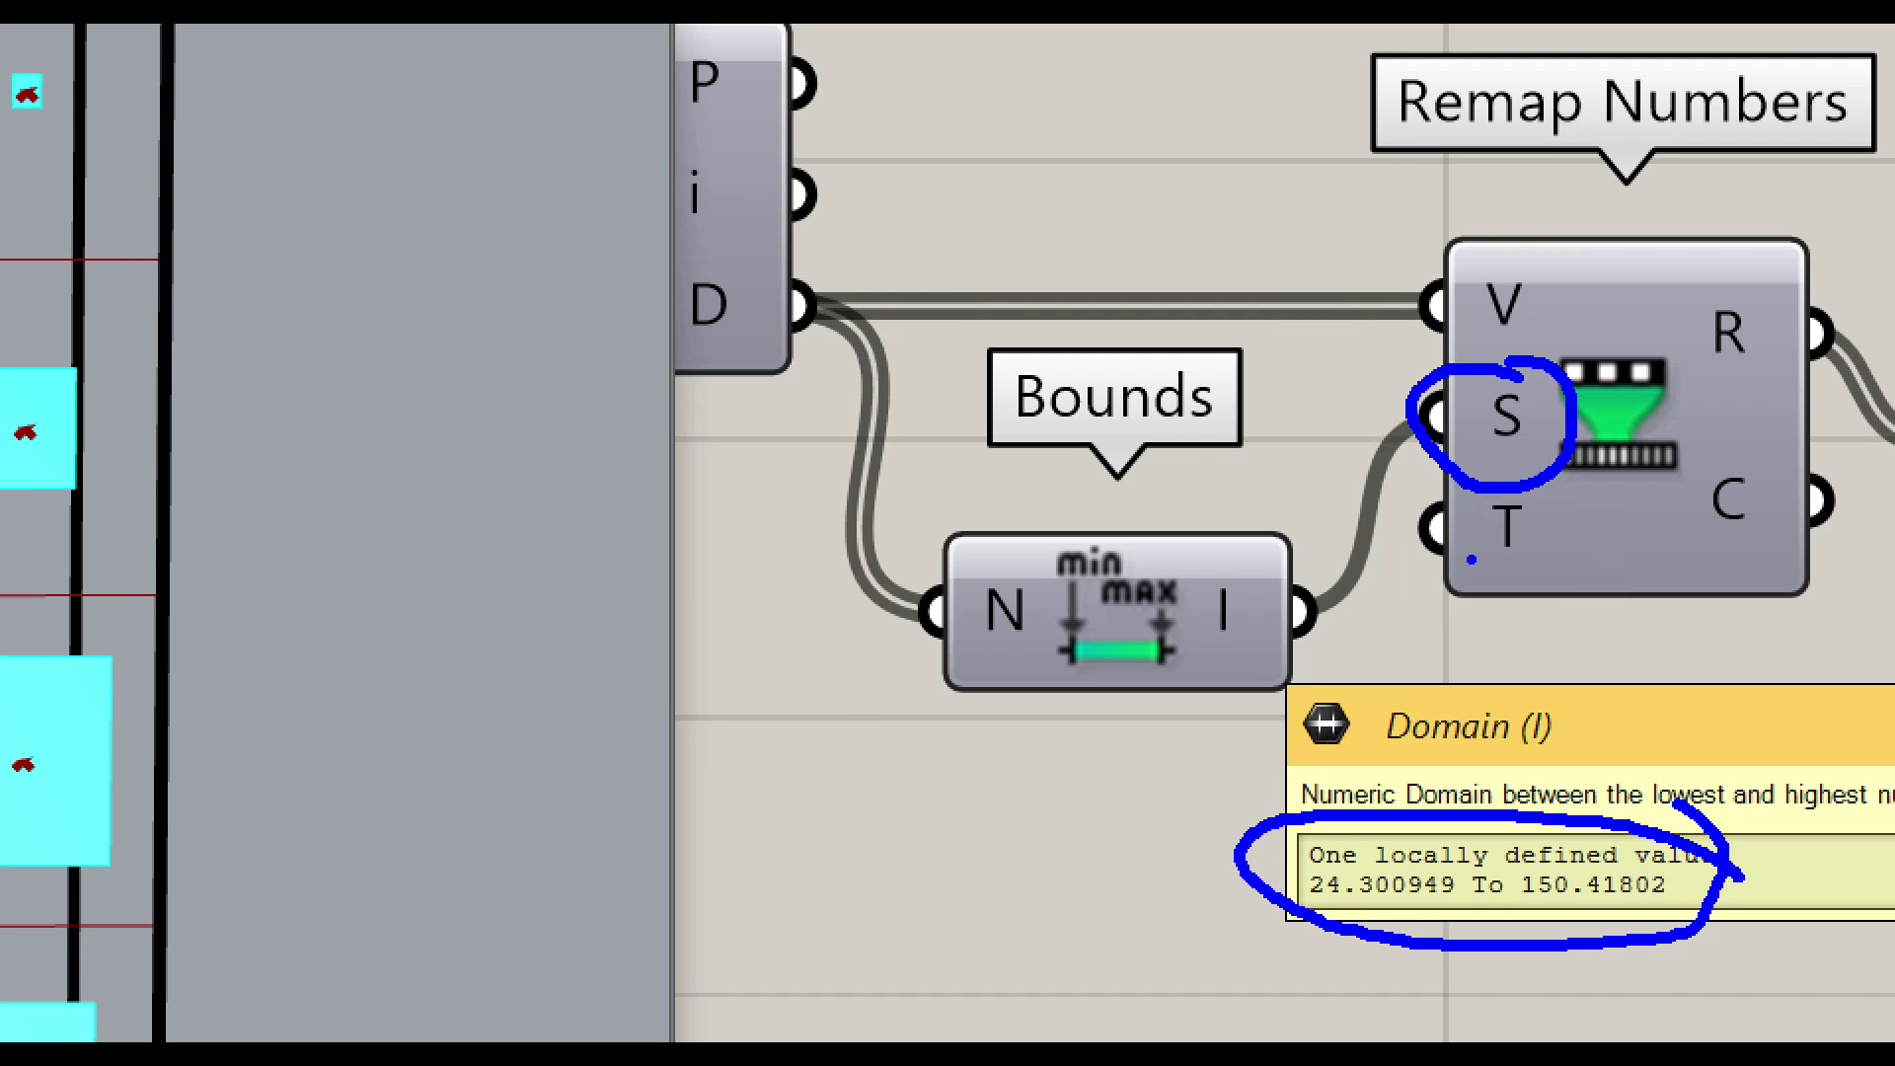
key("ctrl+z")
key("ctrl+z")
left_click_drag(1495, 561, 1581, 592)
left_click(1538, 585)
key("Escape")
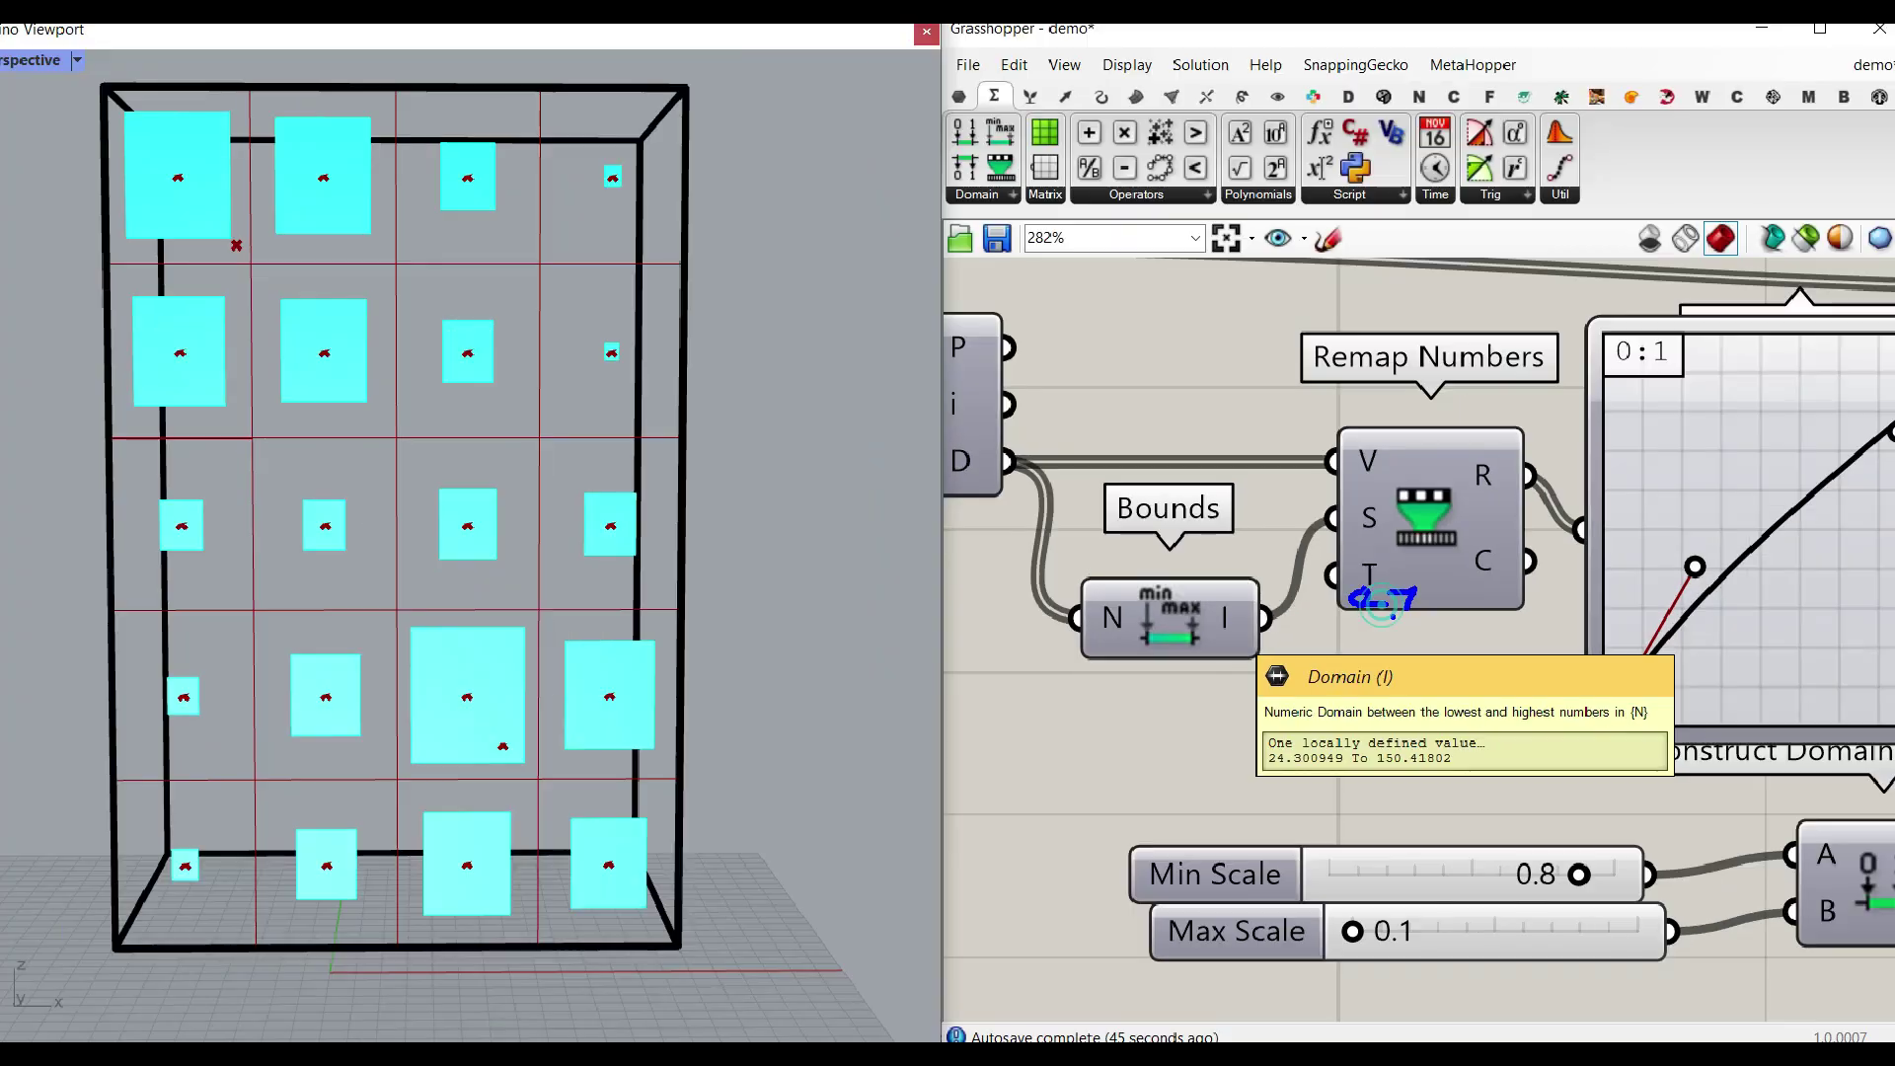
- Reshape the Graph Mapper curve by moving its lower handle towards the graph's bottom edge, so the curve sags below the diagonal
right_click_drag(1470, 482, 1212, 546)
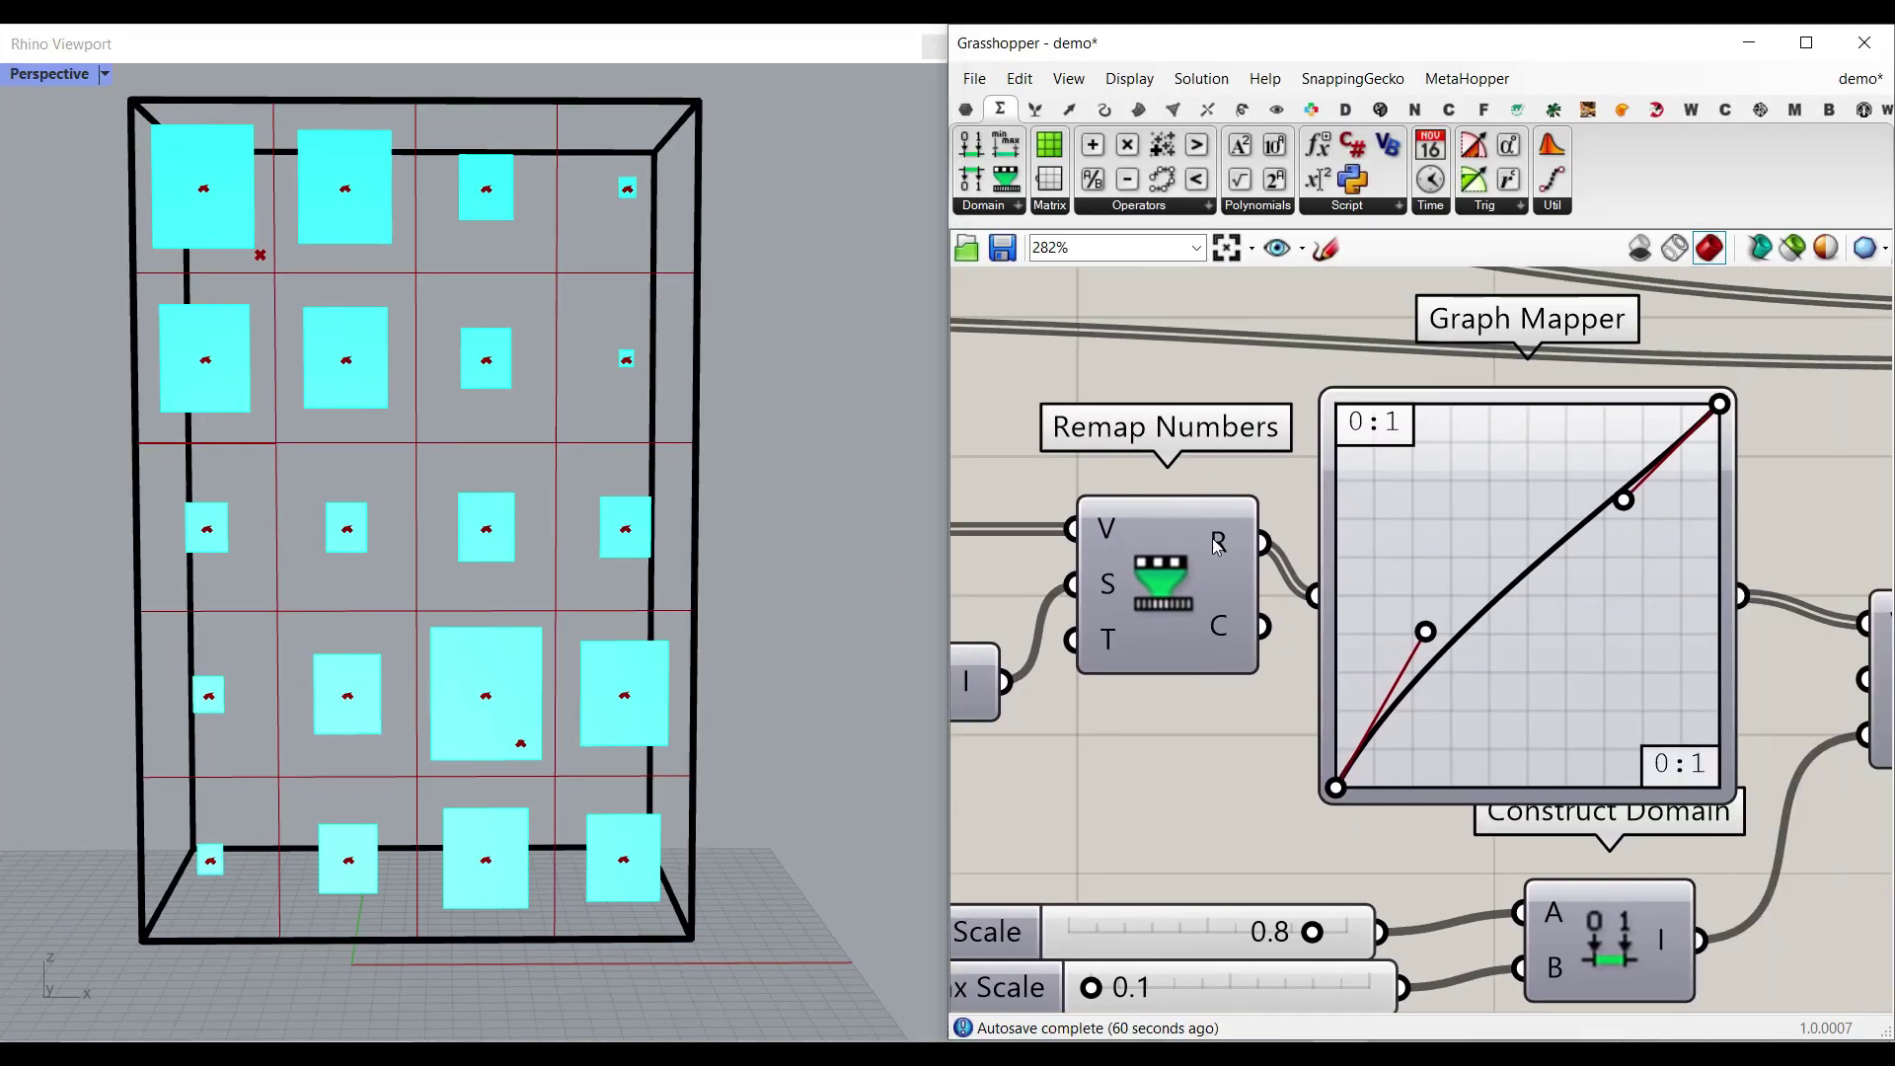
mouse_move(1247, 566)
right_click_drag(1427, 563, 1264, 636)
left_click_drag(1242, 720, 1401, 802)
scroll(1407, 637, "down", 5)
right_click_drag(1109, 689, 1442, 665)
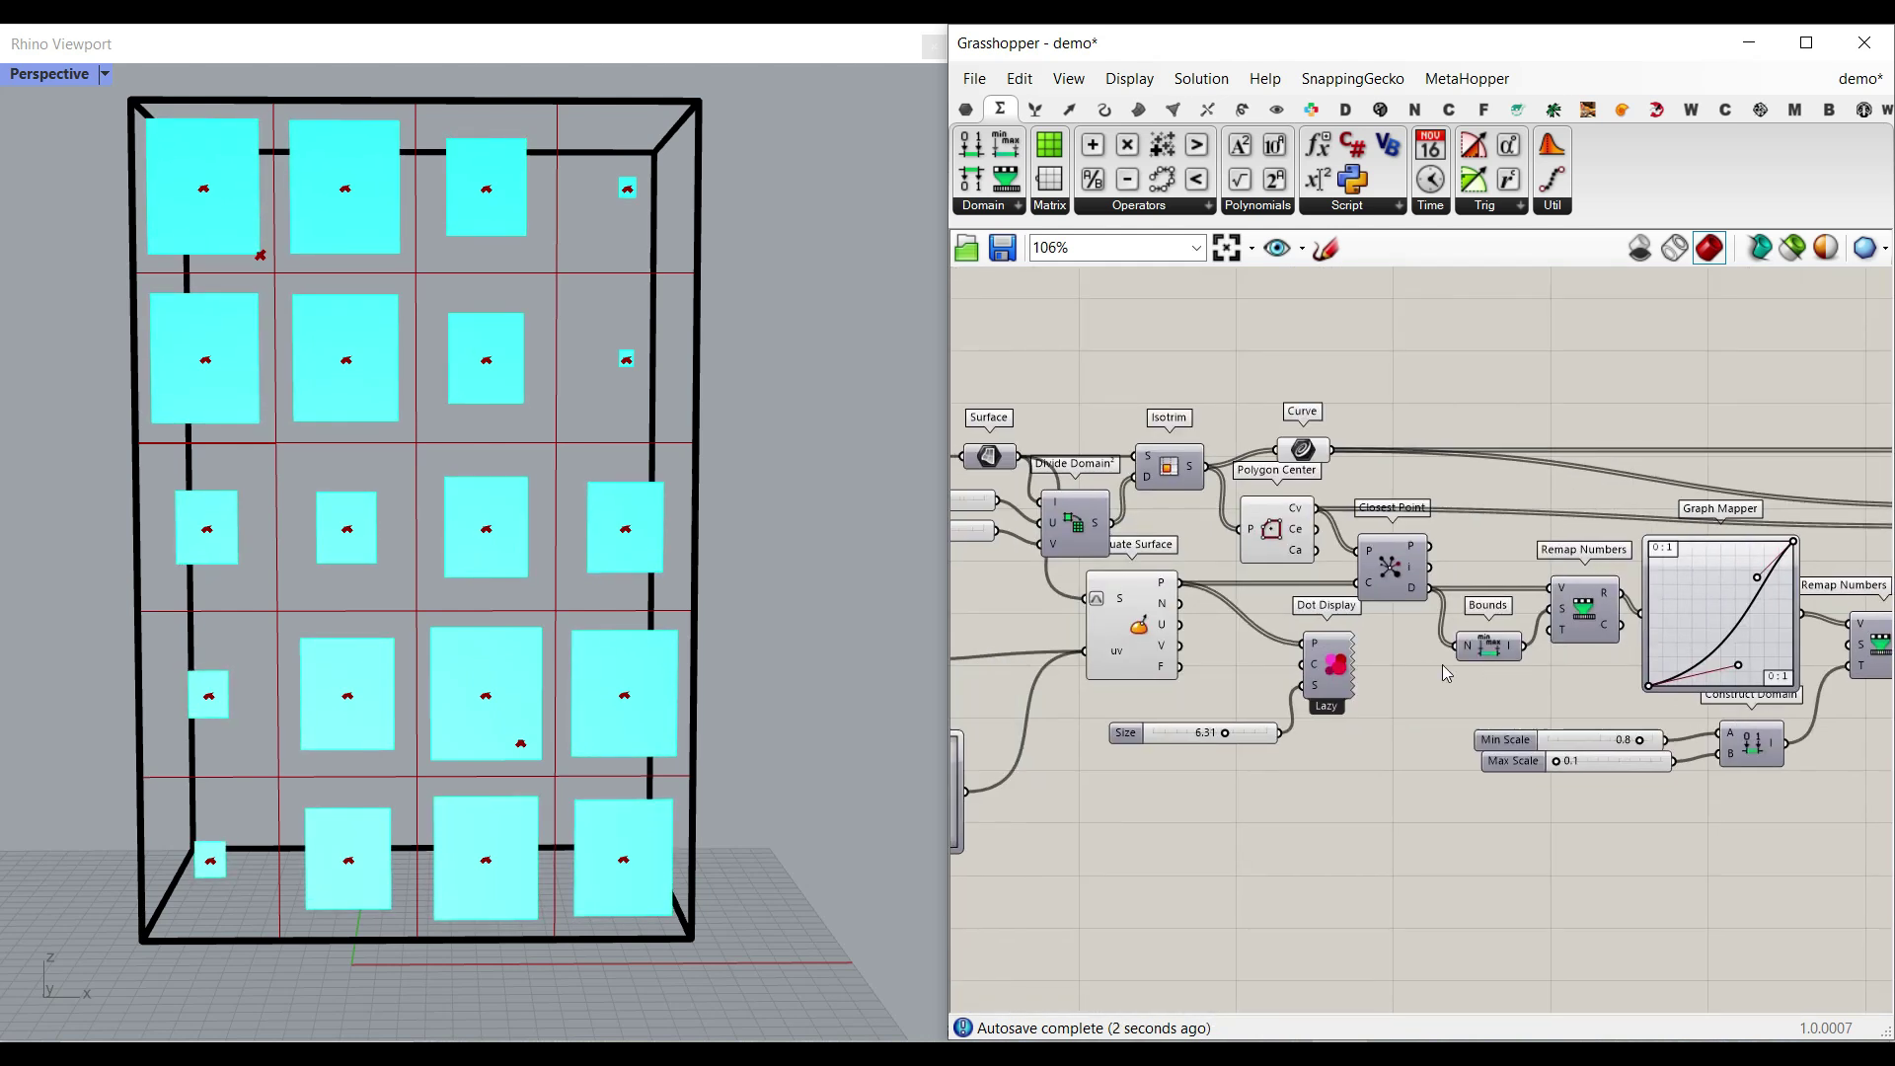
right_click_drag(1283, 658, 1491, 662)
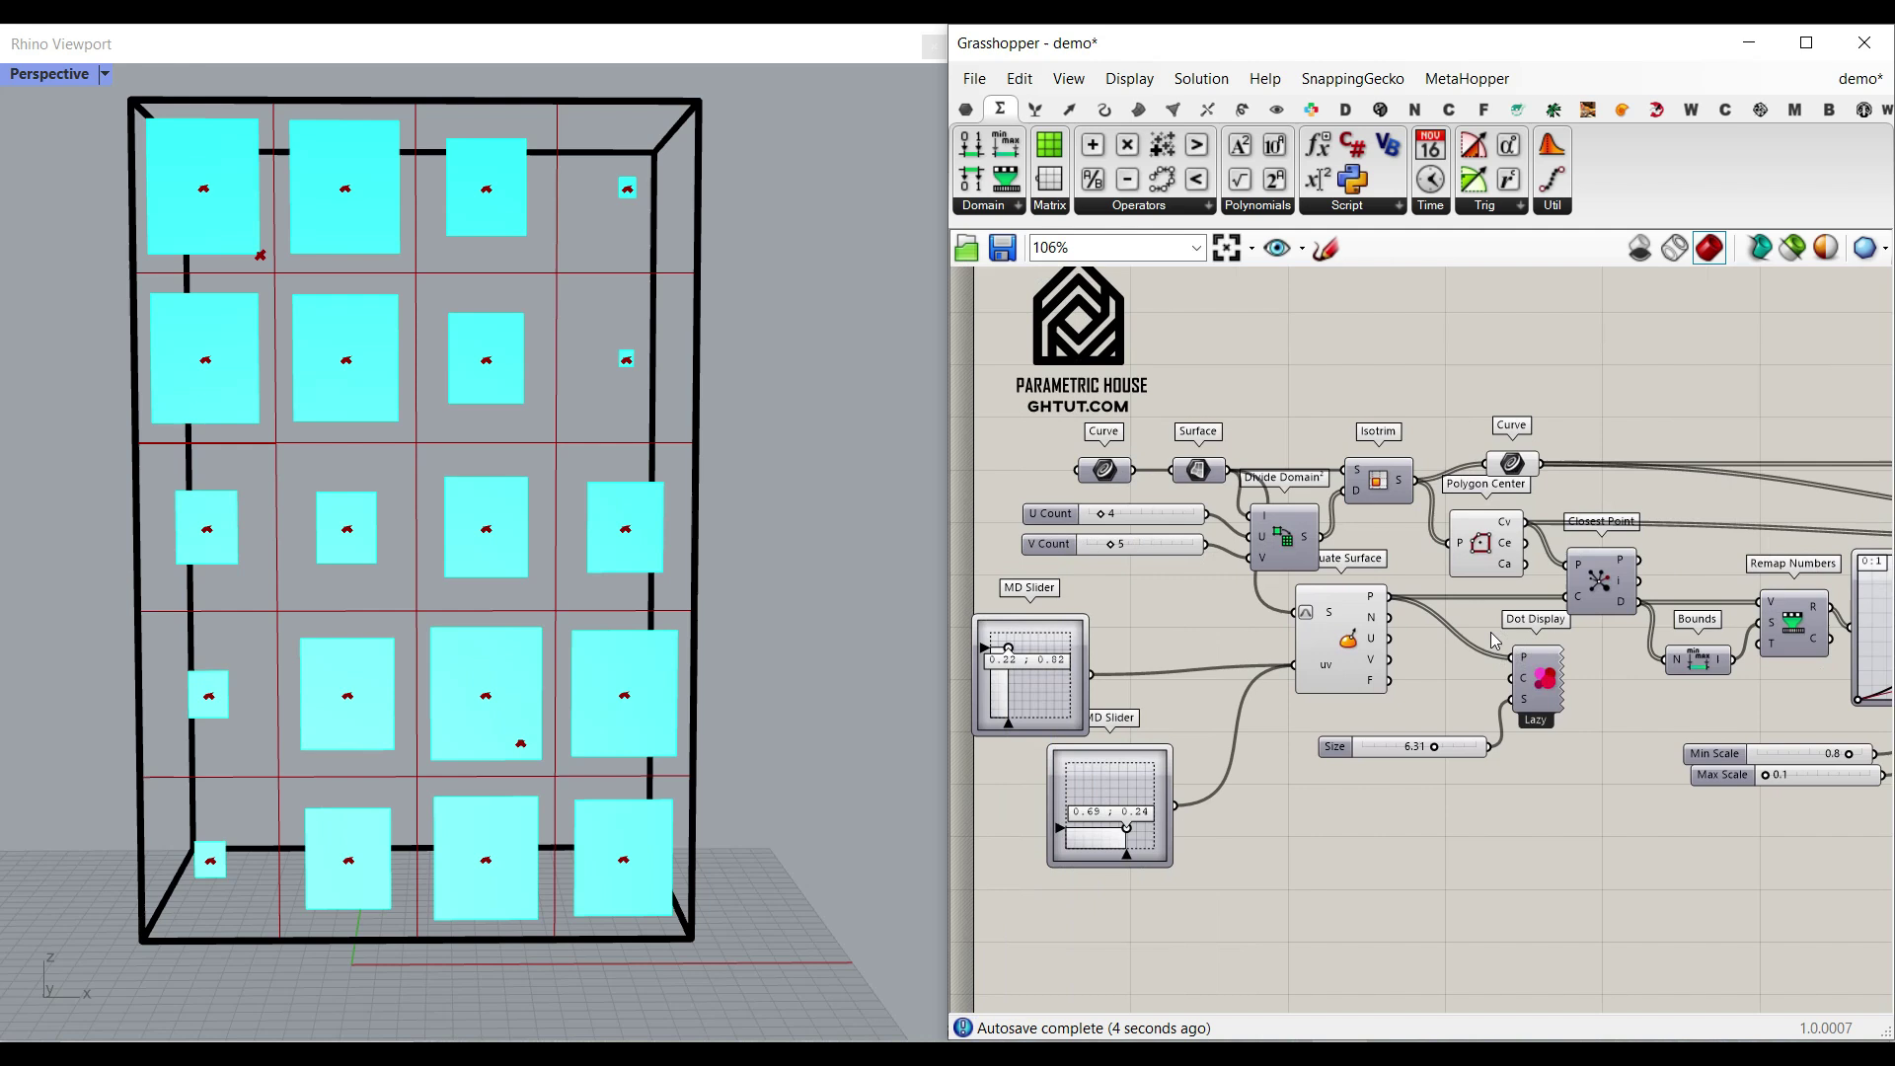
- Refine the facade grid by setting U Count to 10 and V Count to 11
scroll(1158, 541, "up", 4)
left_click_drag(1017, 480, 1106, 480)
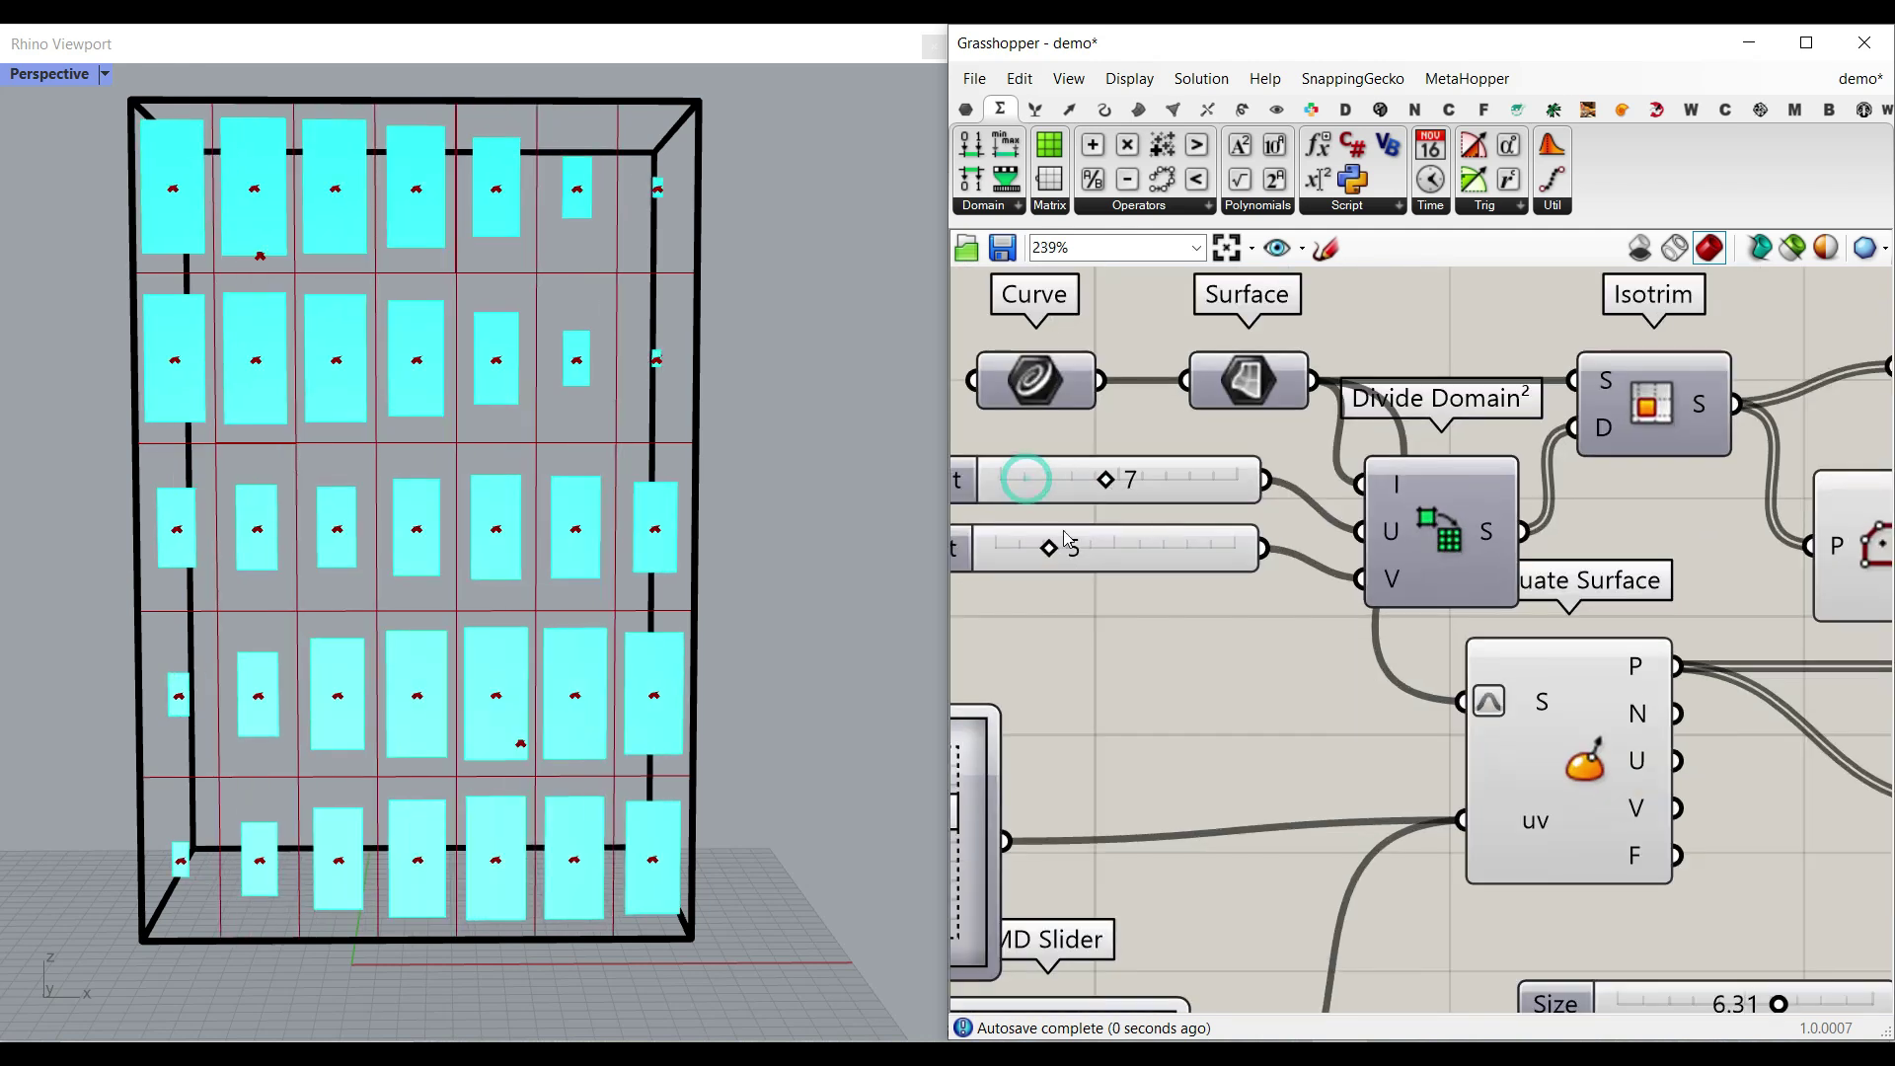
left_click_drag(1046, 548, 1206, 554)
left_click_drag(1106, 480, 1192, 481)
- Enable the two Curve components that feed the Discontinuity components after Scale
right_click_drag(1407, 576, 987, 569)
scroll(987, 568, "down", 5)
right_click_drag(1776, 529, 1476, 542)
scroll(1477, 542, "up", 2)
left_click_drag(1461, 402, 1342, 561)
middle_click(1318, 437)
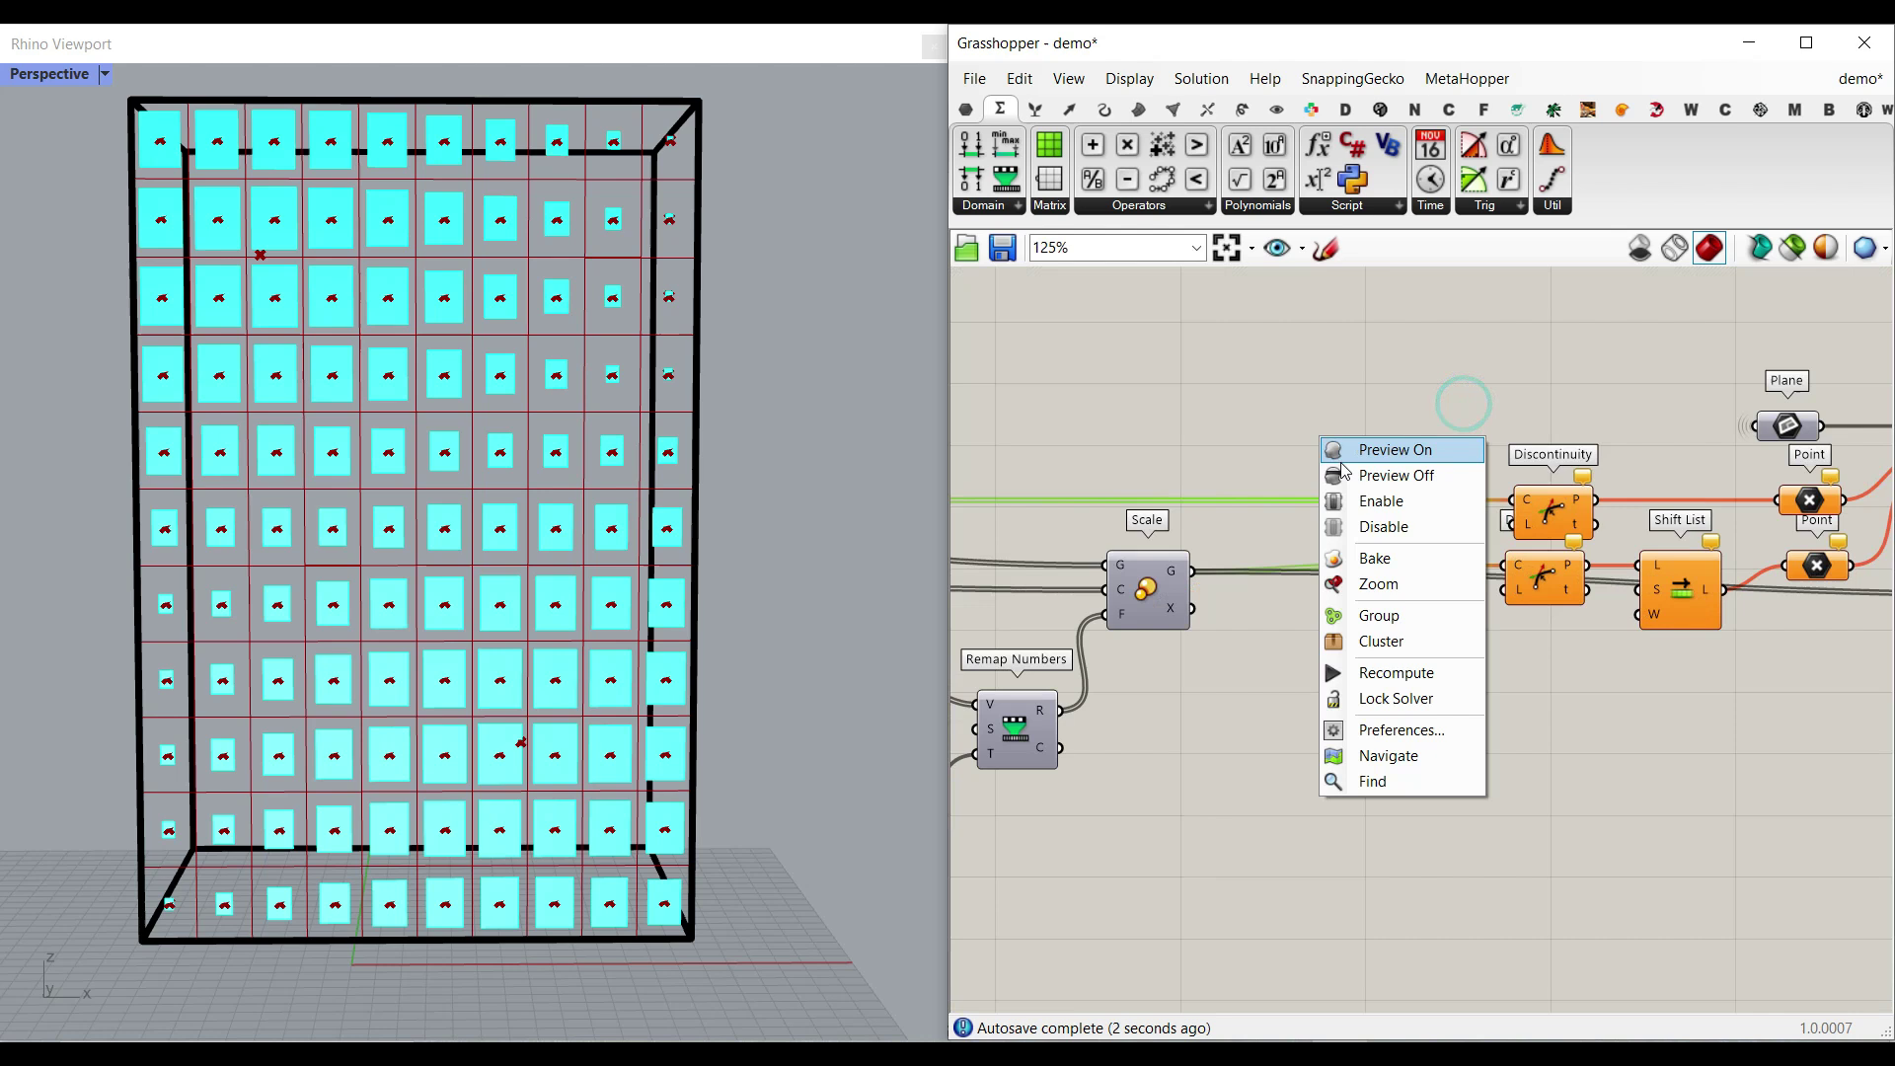
left_click(1340, 501)
left_click(1288, 477)
- Turn off the preview of the Curve and Polygon Center components beside Isotrim
right_click_drag(1273, 523, 1564, 528)
right_click_drag(1076, 534, 1683, 543)
left_click_drag(1319, 469, 1209, 600)
middle_click(1315, 468)
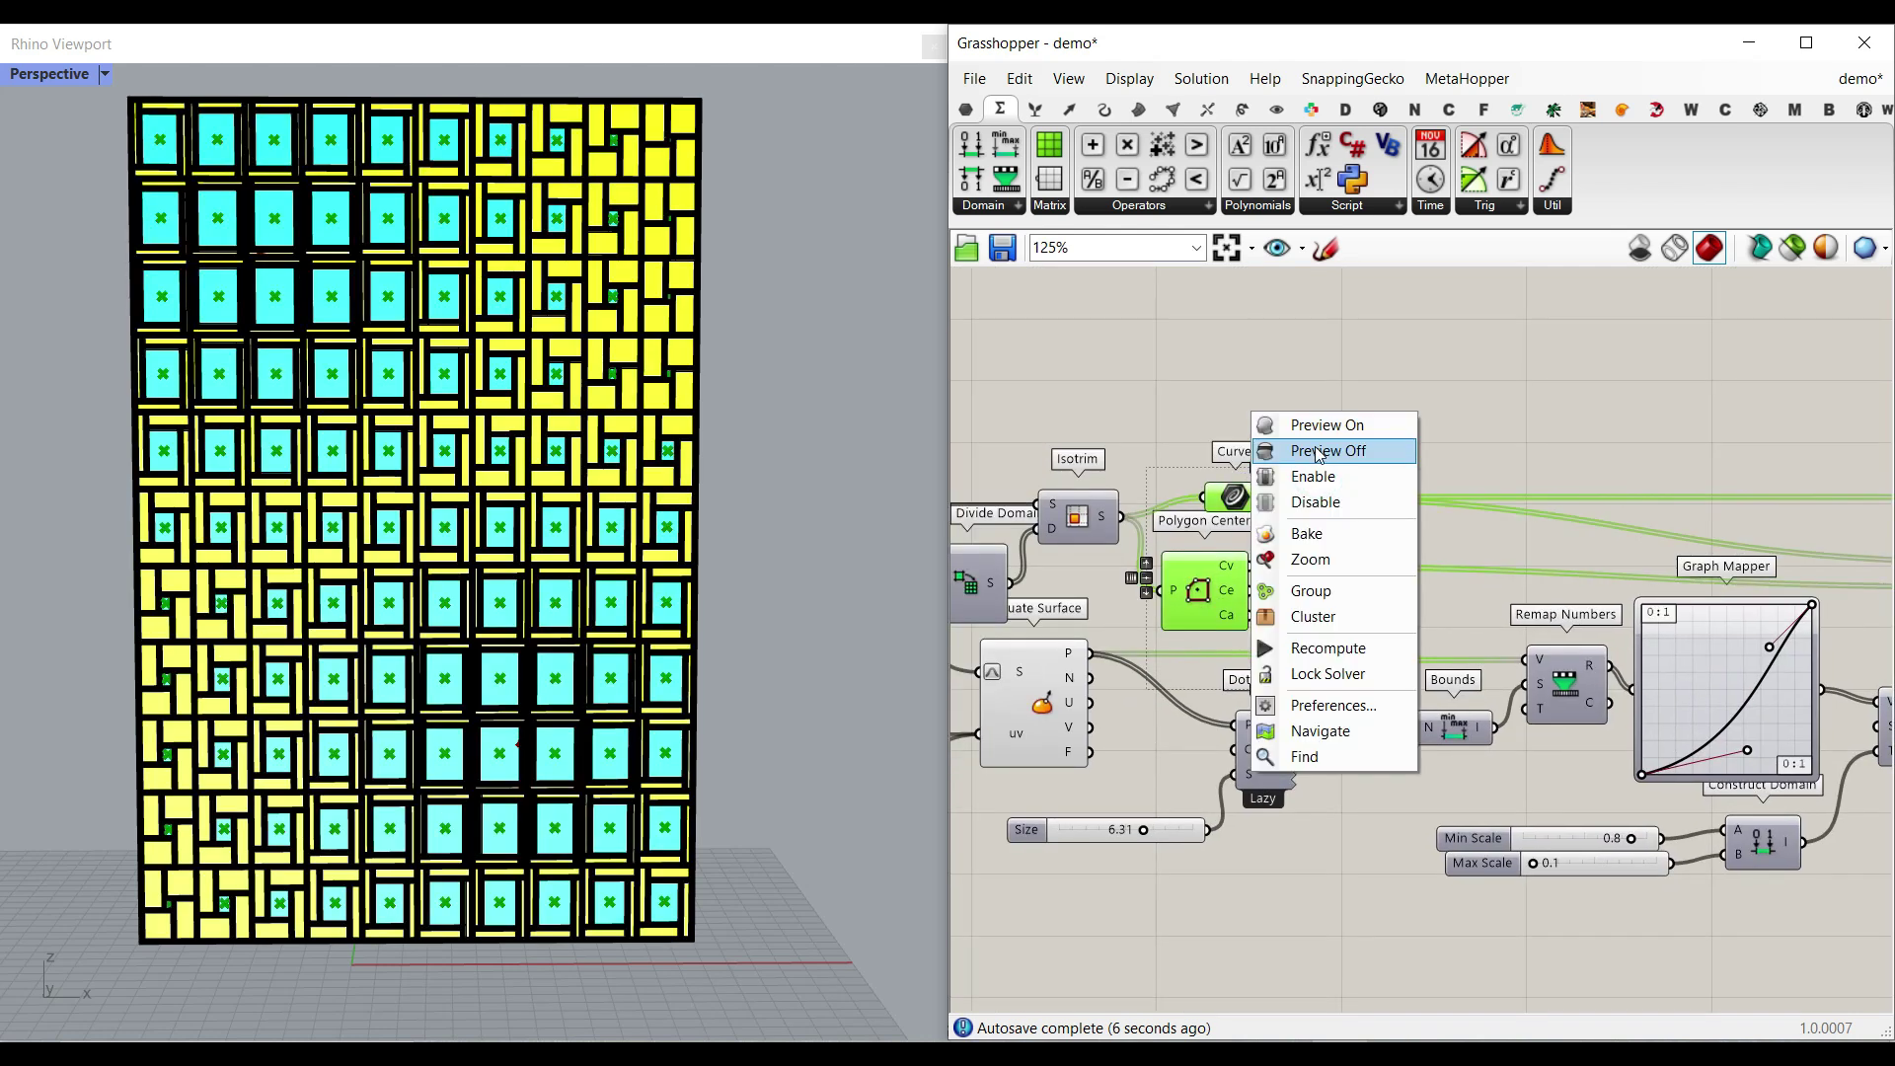
left_click(1308, 443)
- Inspect the mapped values that the first Remap Numbers component sends to the Graph Mapper
right_click_drag(1676, 508, 1329, 465)
scroll(1434, 644, "up", 4)
right_click_drag(986, 615, 1270, 521)
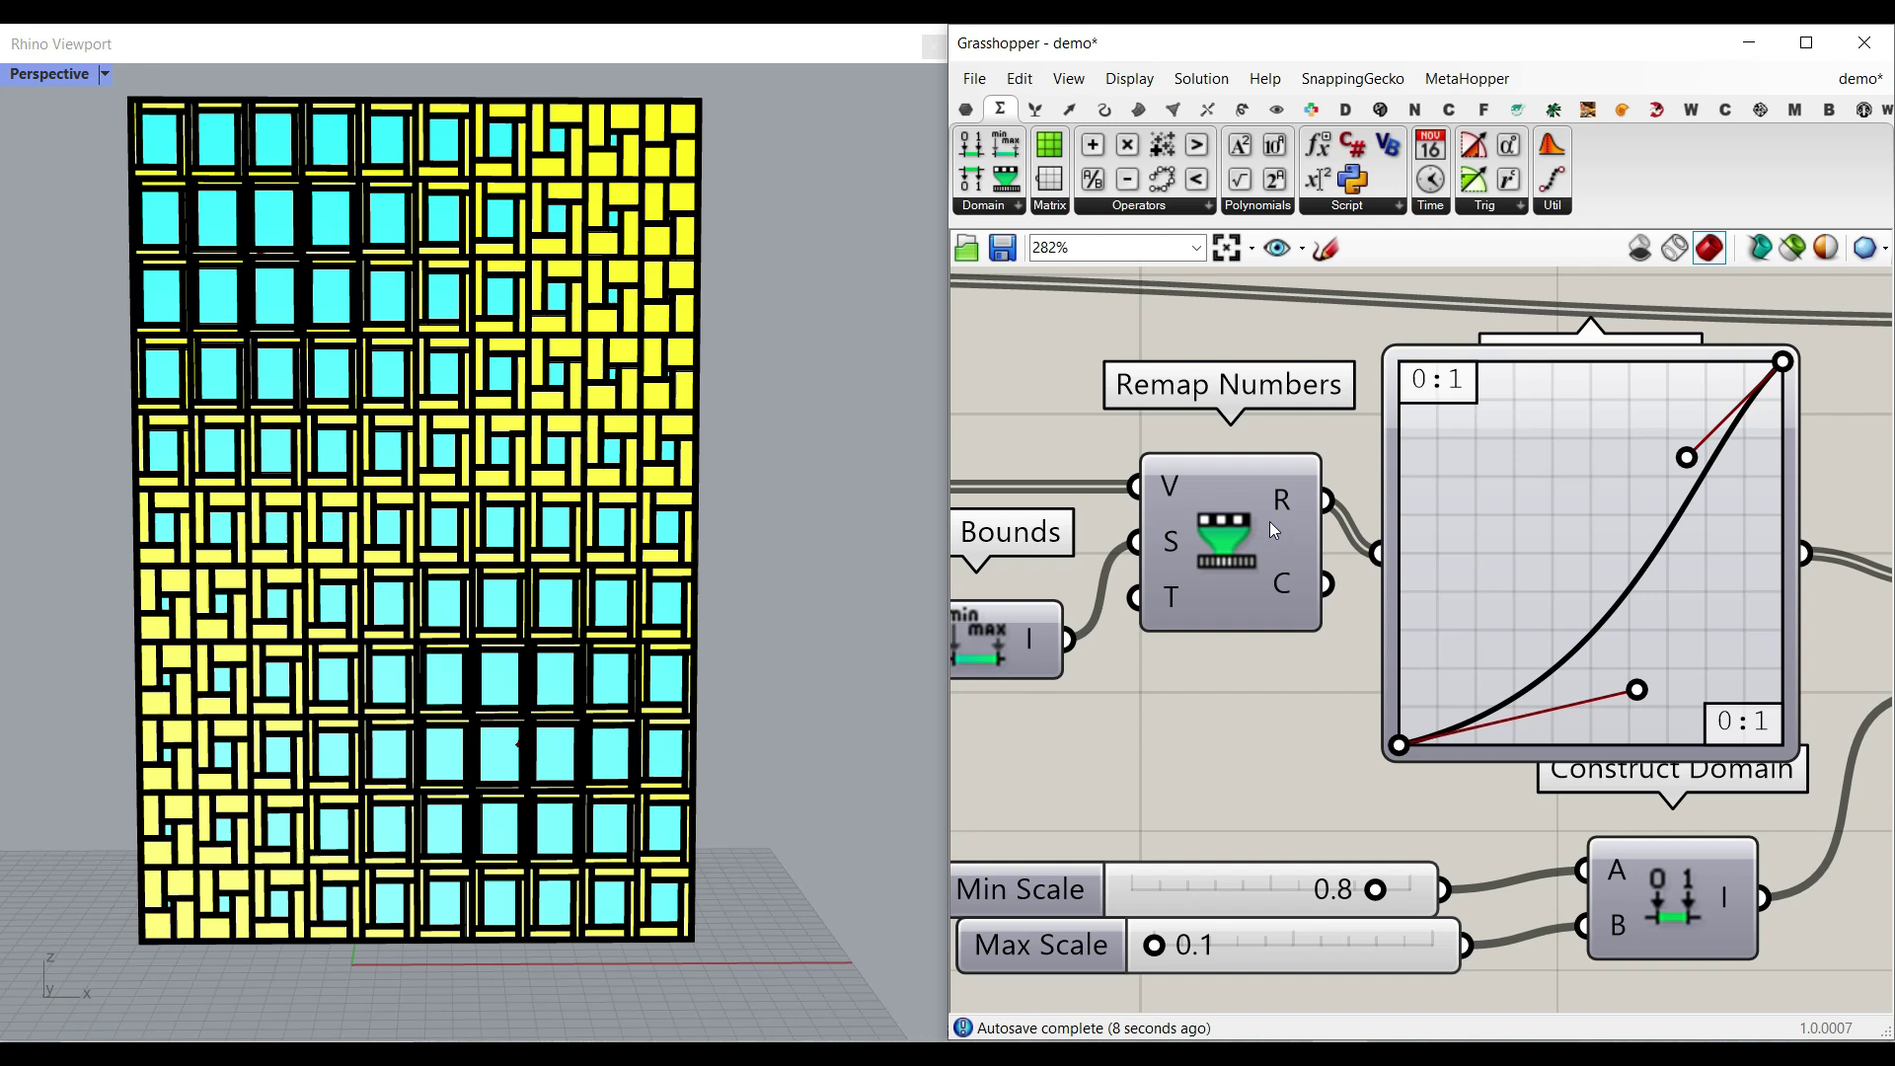
mouse_move(1287, 495)
scroll(1287, 495, "up", 2)
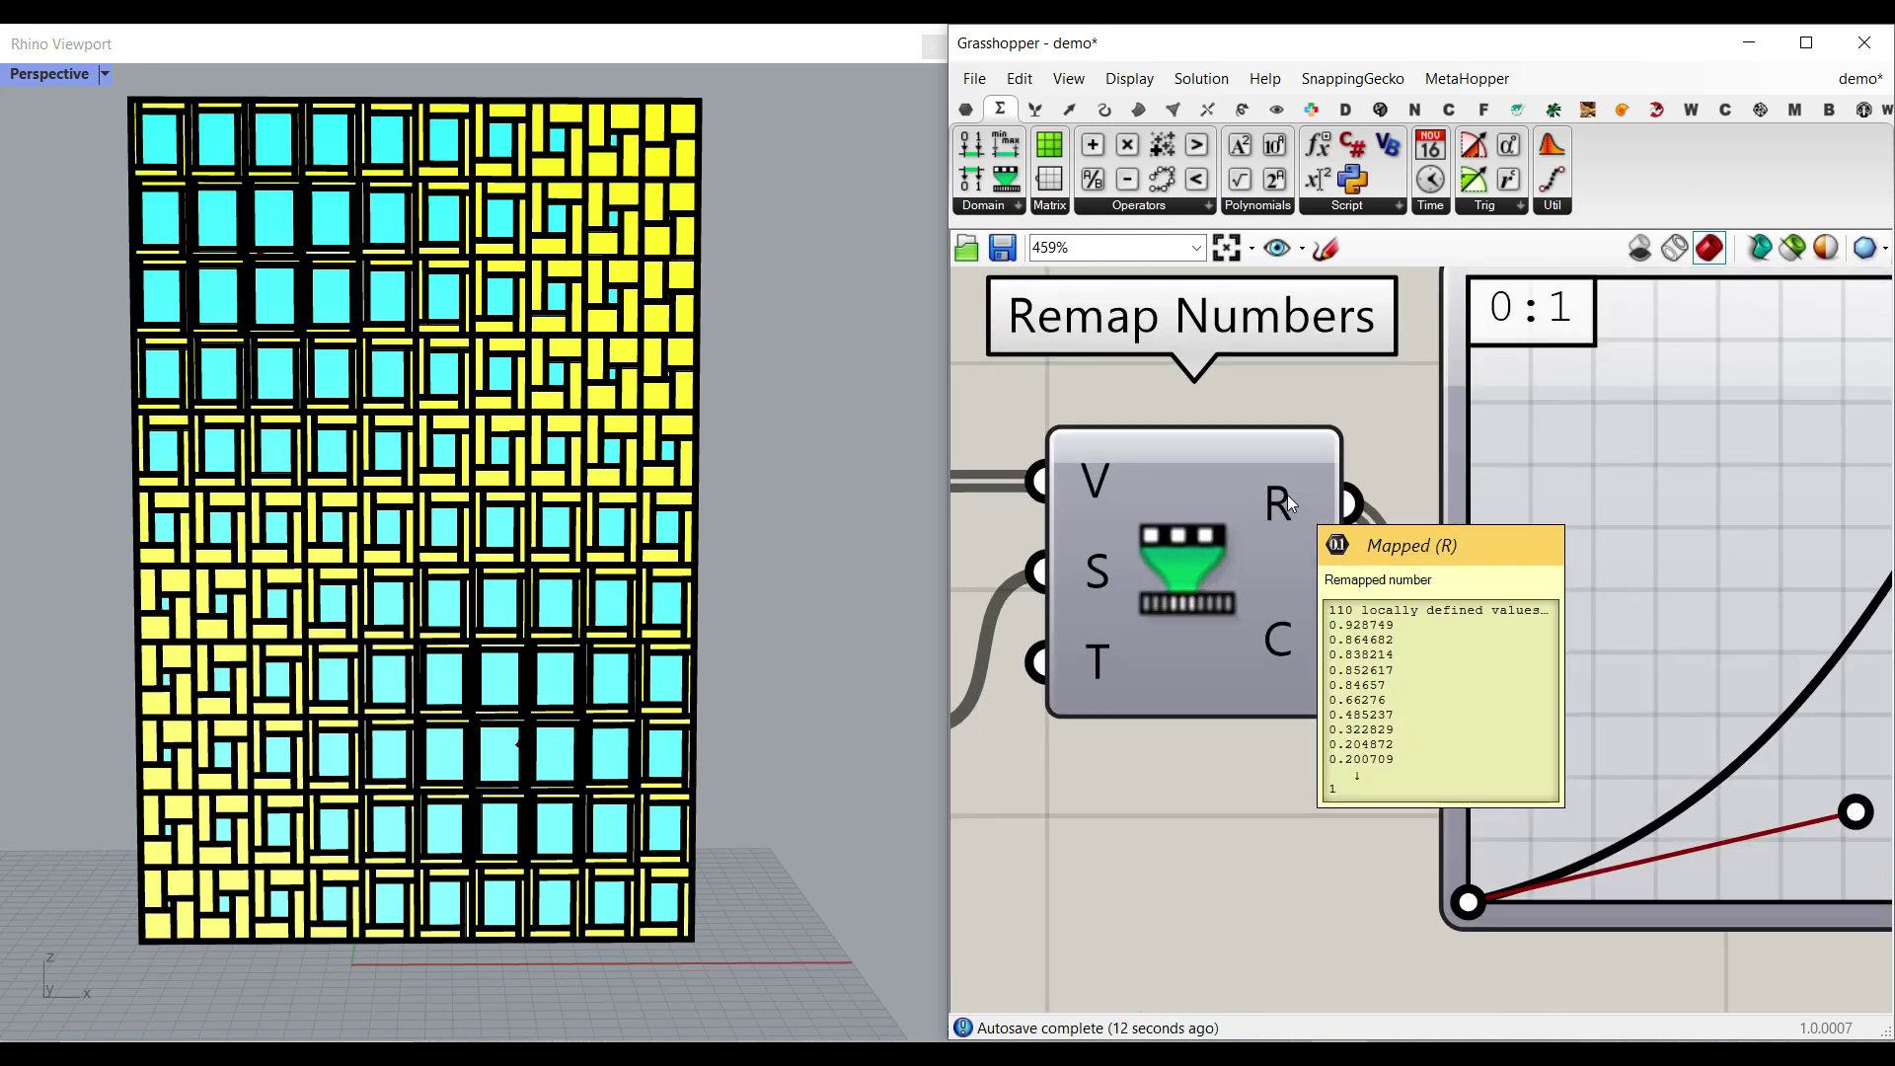
scroll(1294, 512, "down", 2)
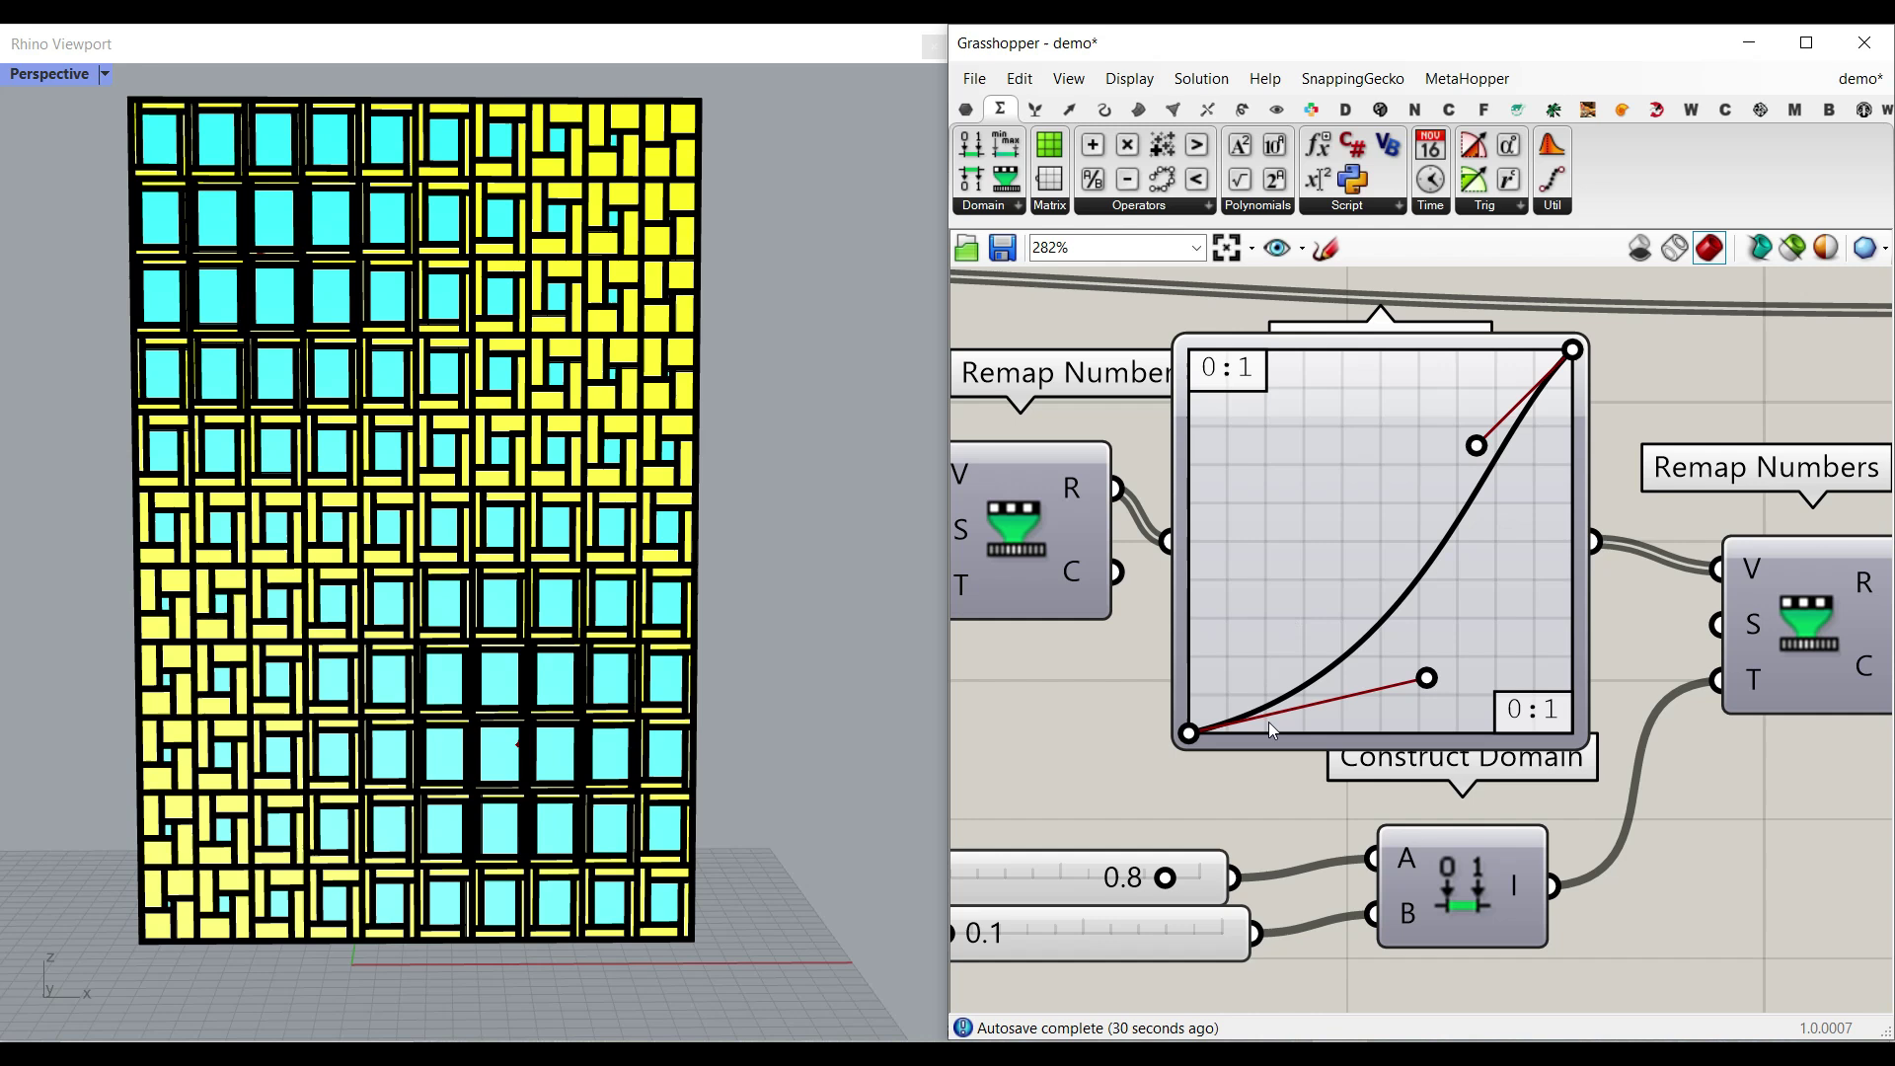
- Annotate the Graph Mapper's horizontal axis from 0 to 1, trace one value through the curve with an arrow, and clear the annotations
left_click_drag(1189, 714, 1185, 790)
left_click_drag(1569, 709, 1568, 793)
left_click_drag(1187, 787, 1212, 801)
left_click_drag(1555, 796, 1576, 812)
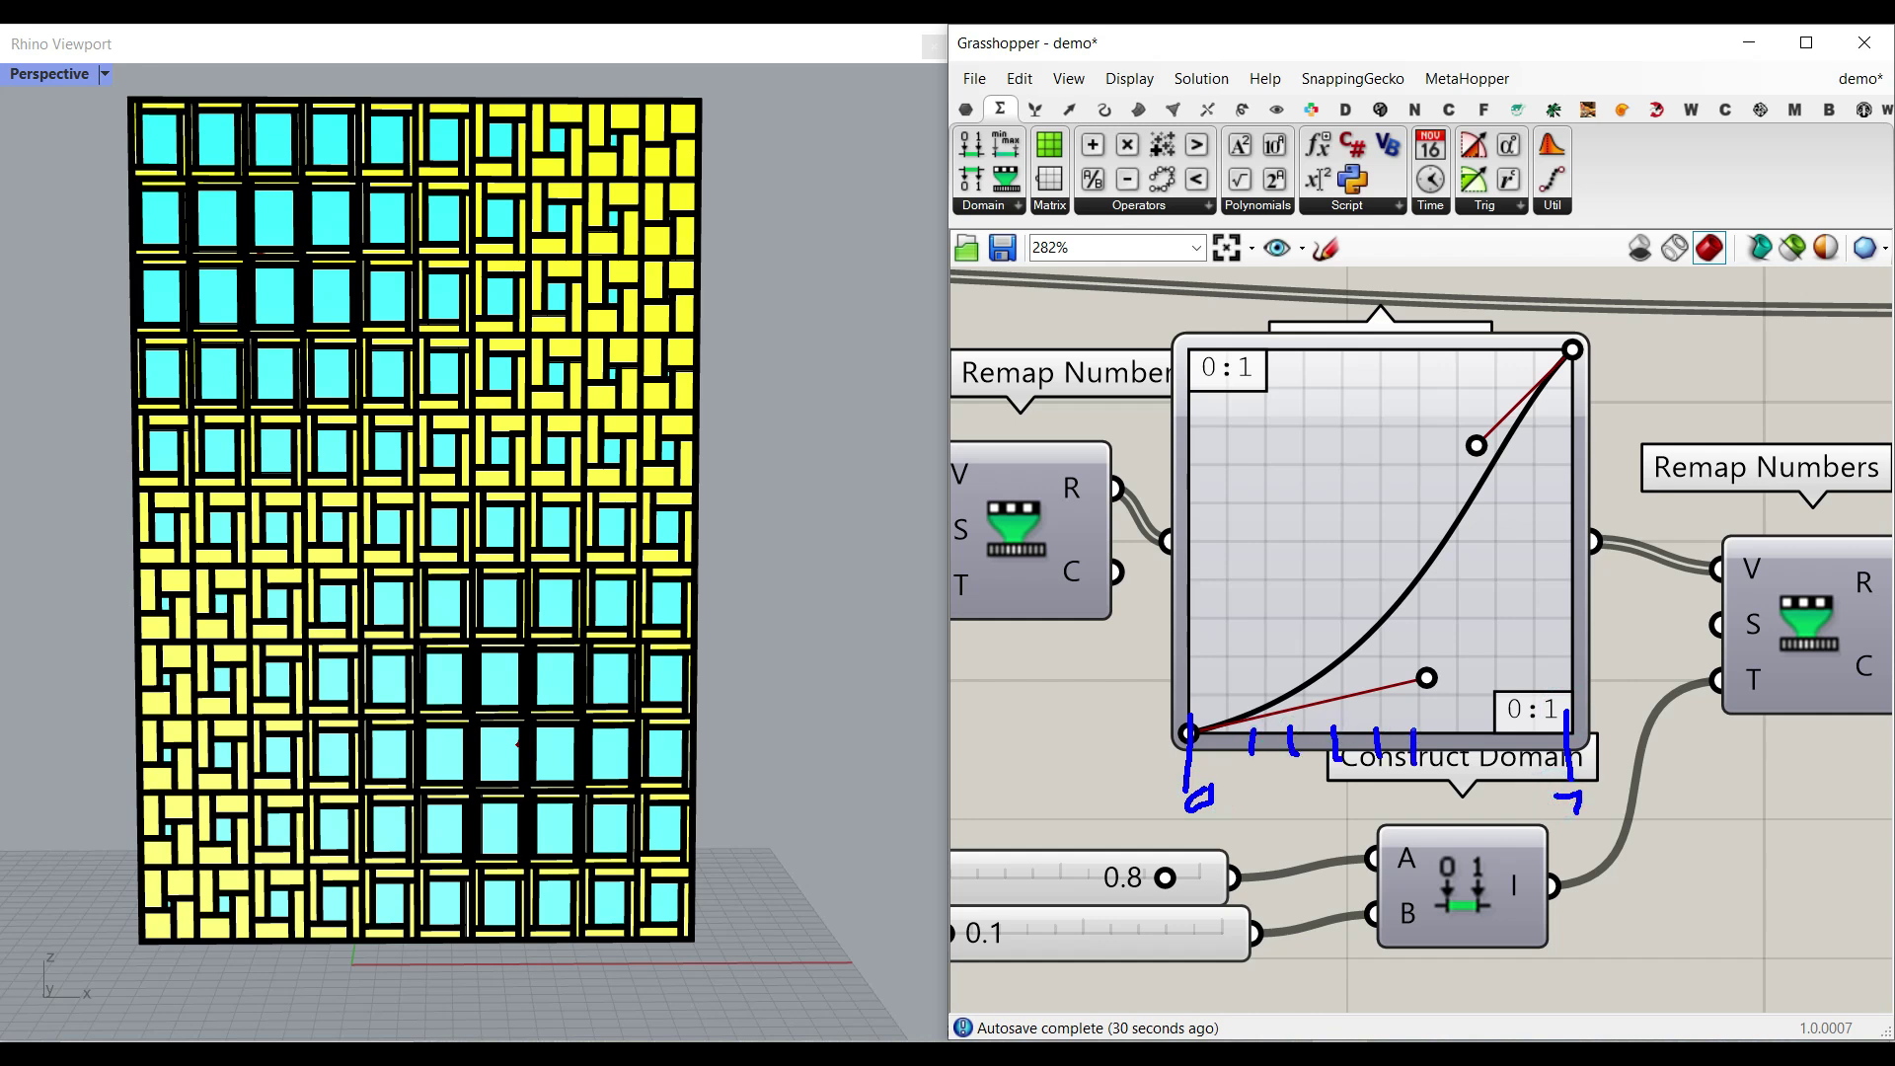
mouse_move(1500, 722)
left_mouse_down()
mouse_move(1501, 752)
mouse_move(1410, 622)
mouse_move(1413, 588)
mouse_move(1576, 591)
left_mouse_up()
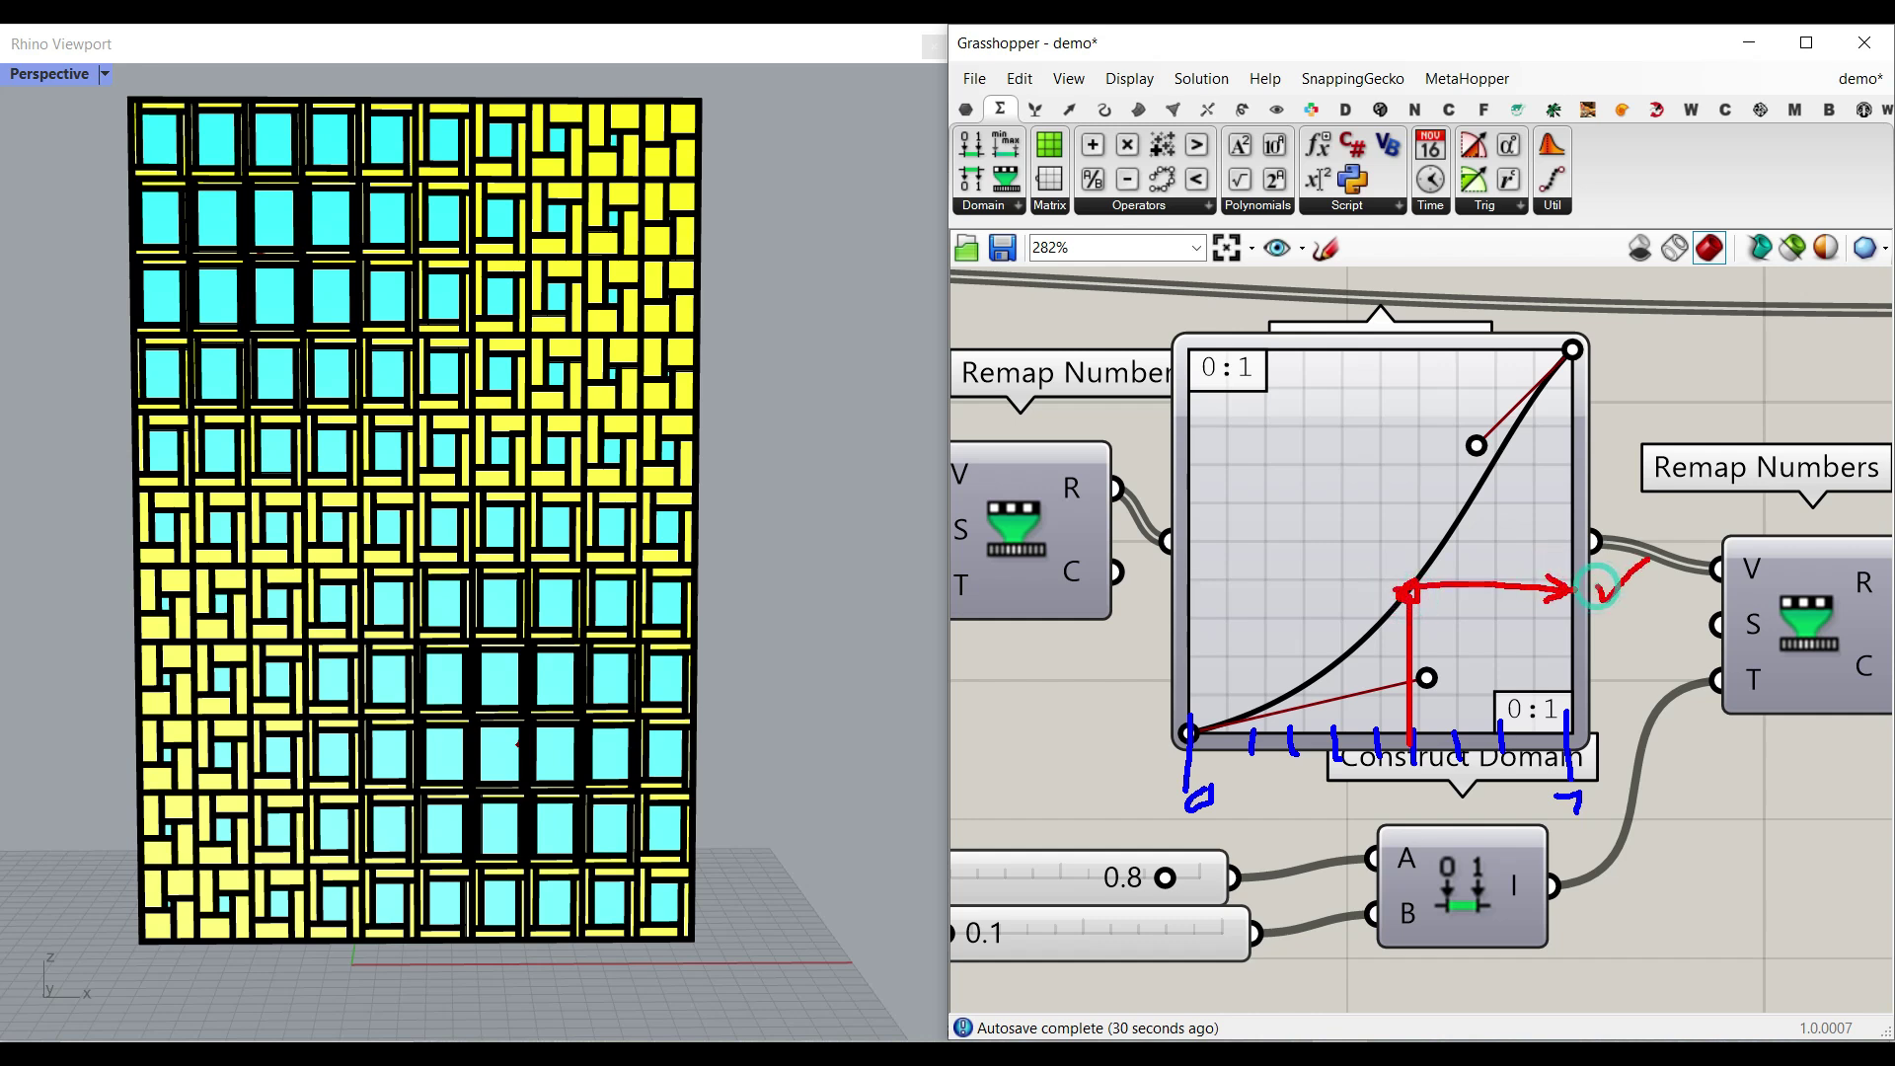
key("Escape")
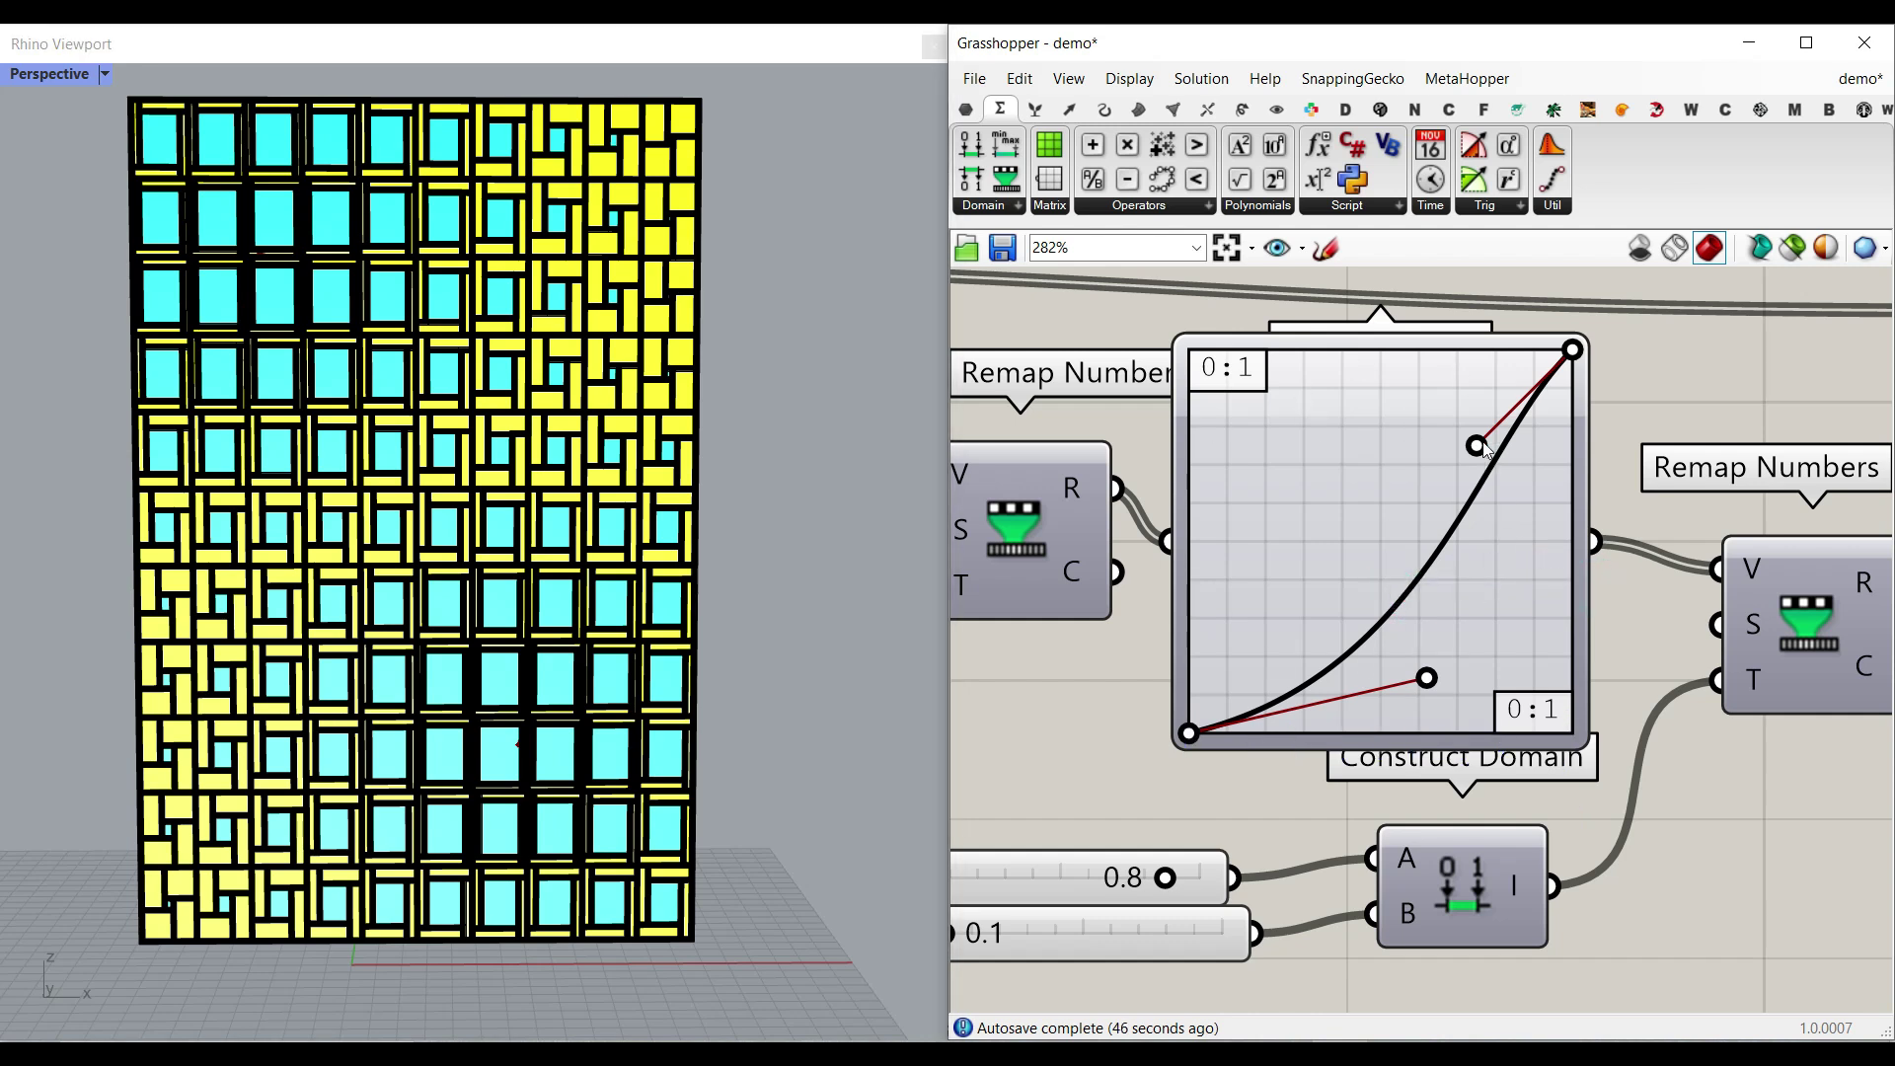
- Reshape the Graph Mapper curve into an S by moving its upper handle inward and towards the graph's top edge
left_click_drag(1476, 445, 1387, 383)
scroll(1360, 547, "down", 4)
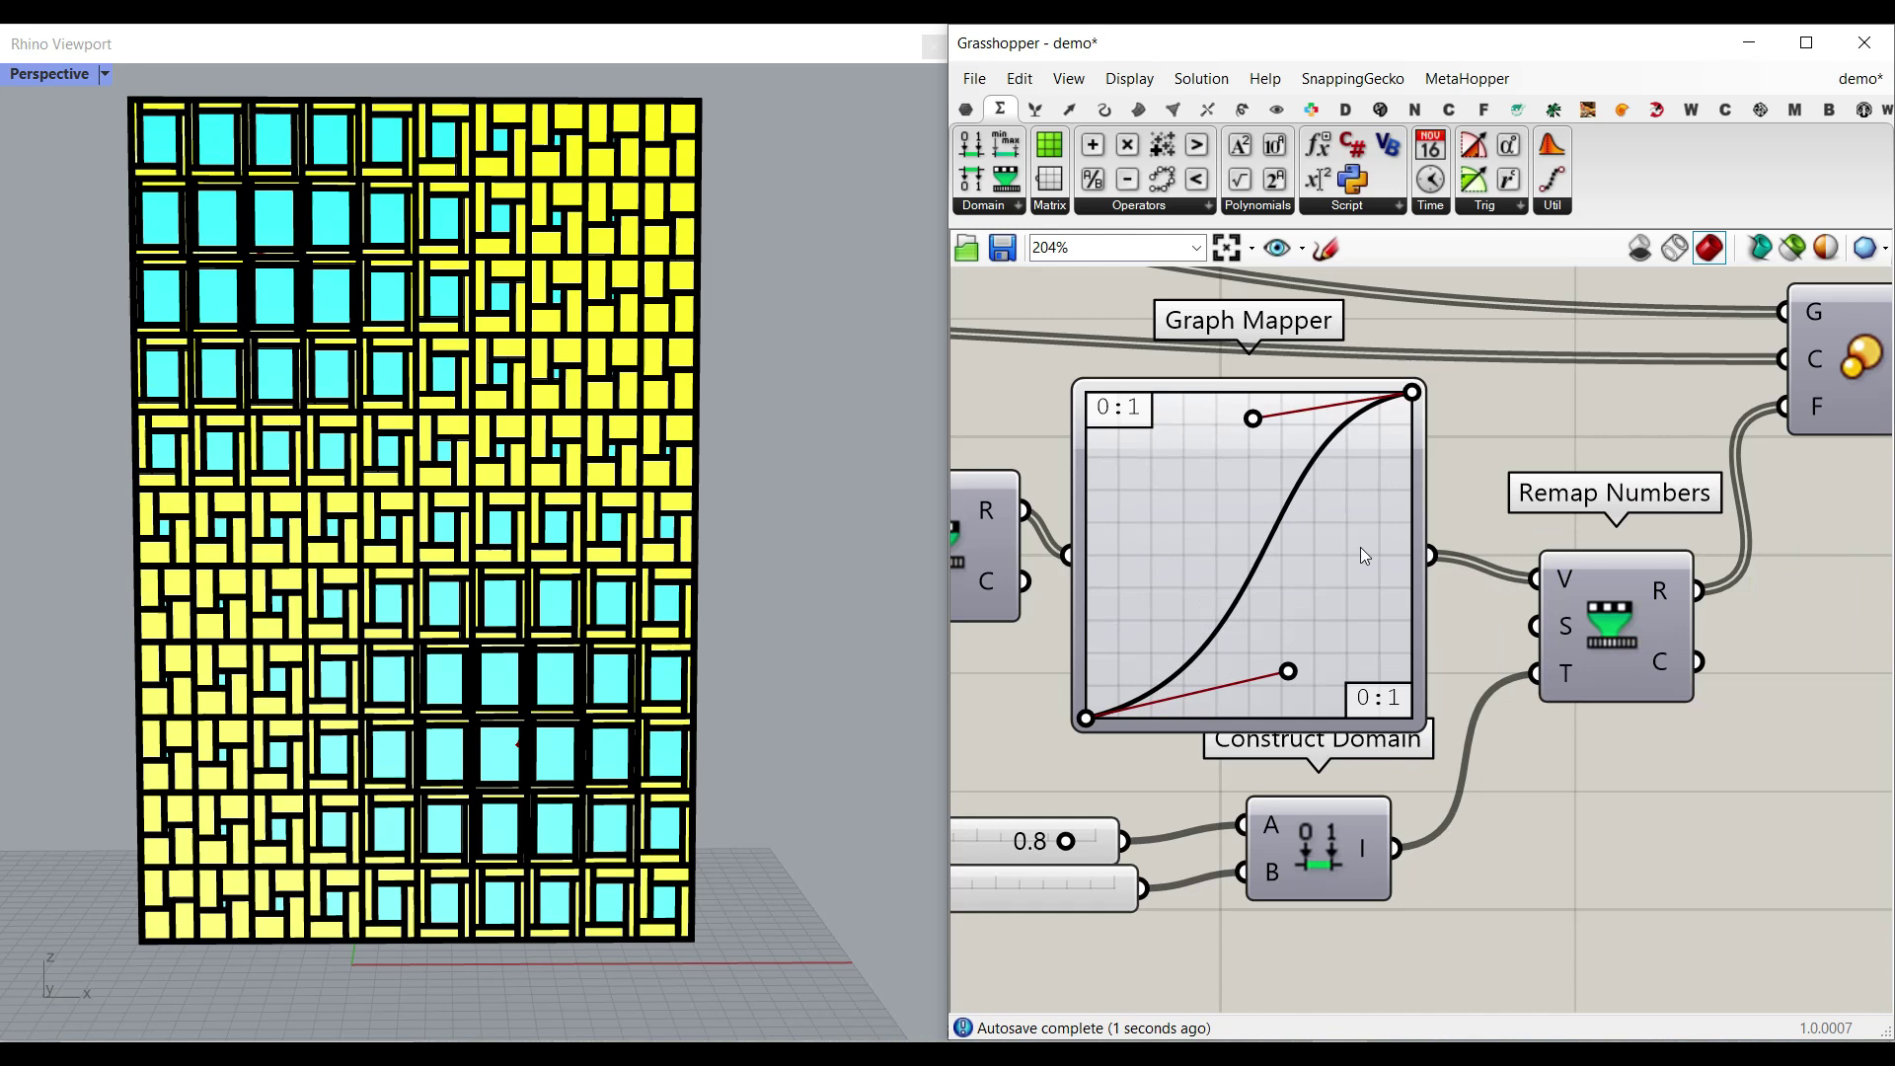
scroll(1350, 553, "up", 3)
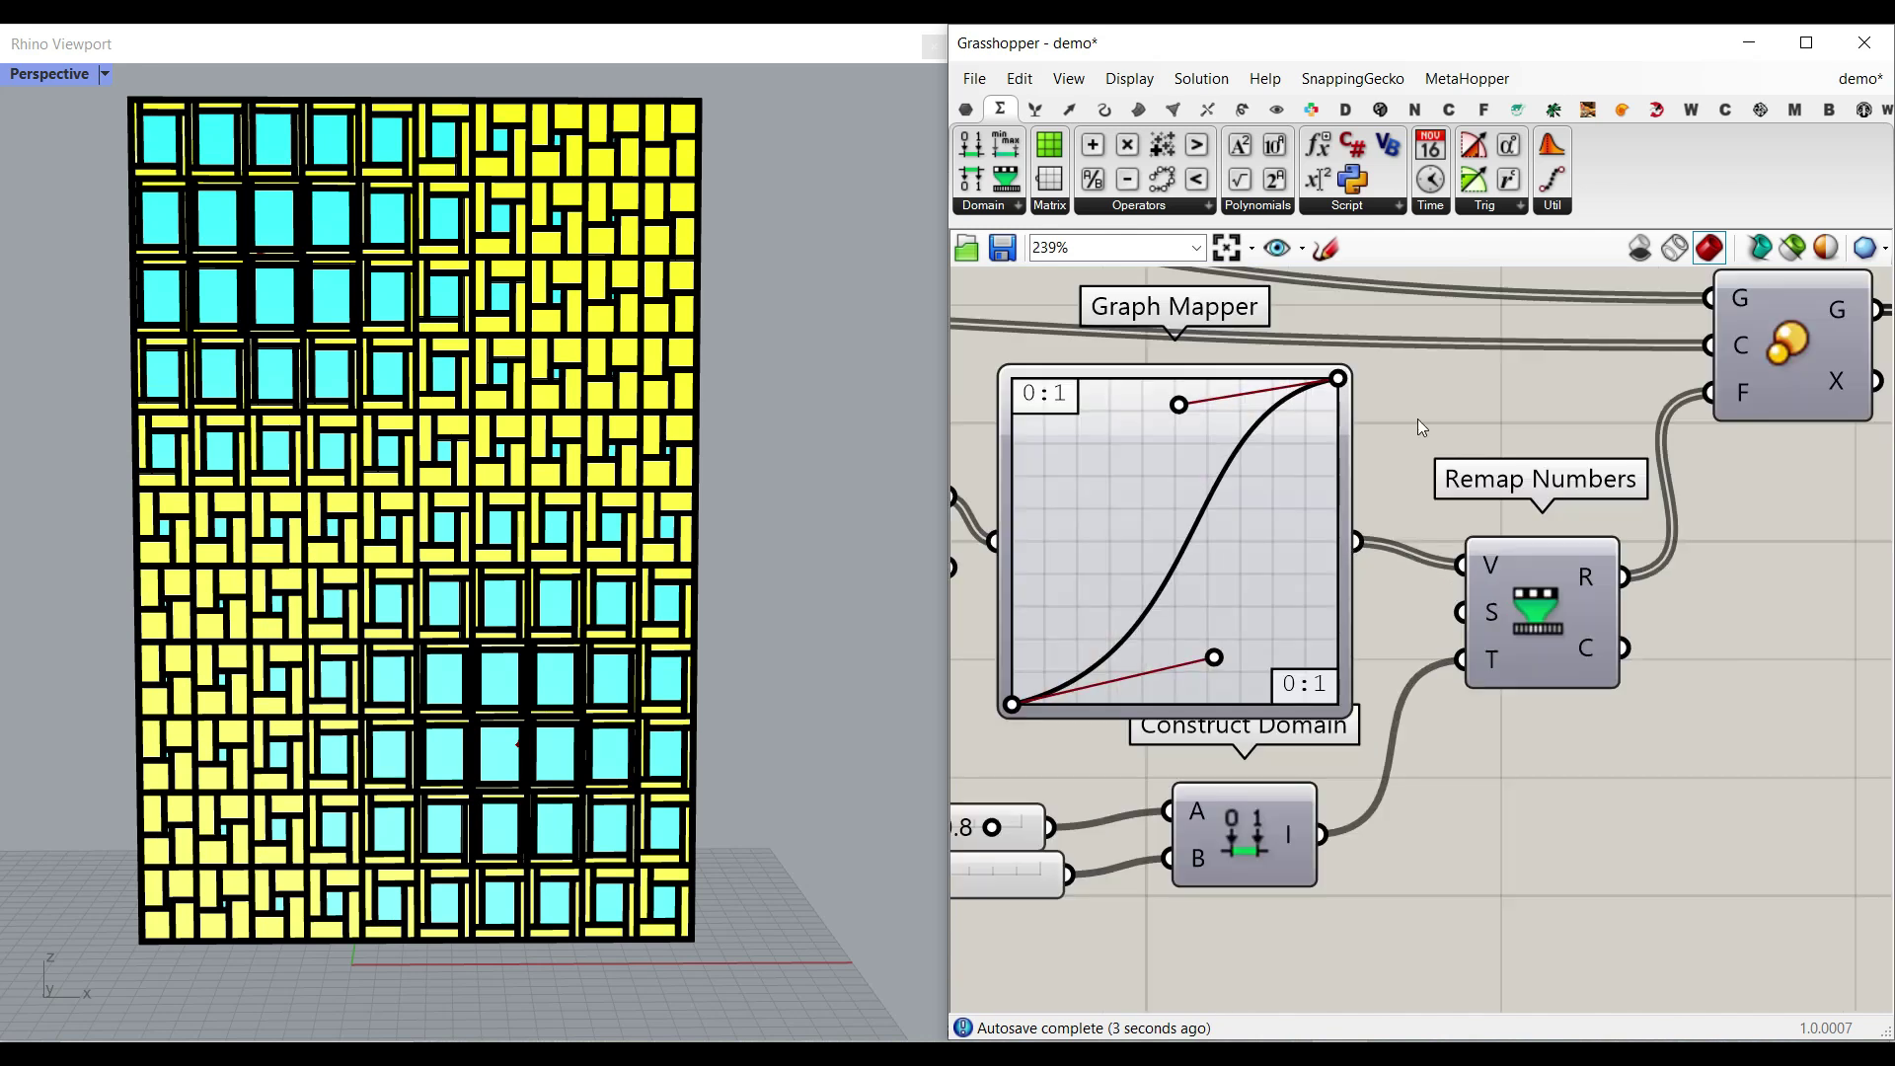
- Move the second Remap Numbers component lower on the canvas and check its source domain
left_click_drag(1542, 614, 1552, 756)
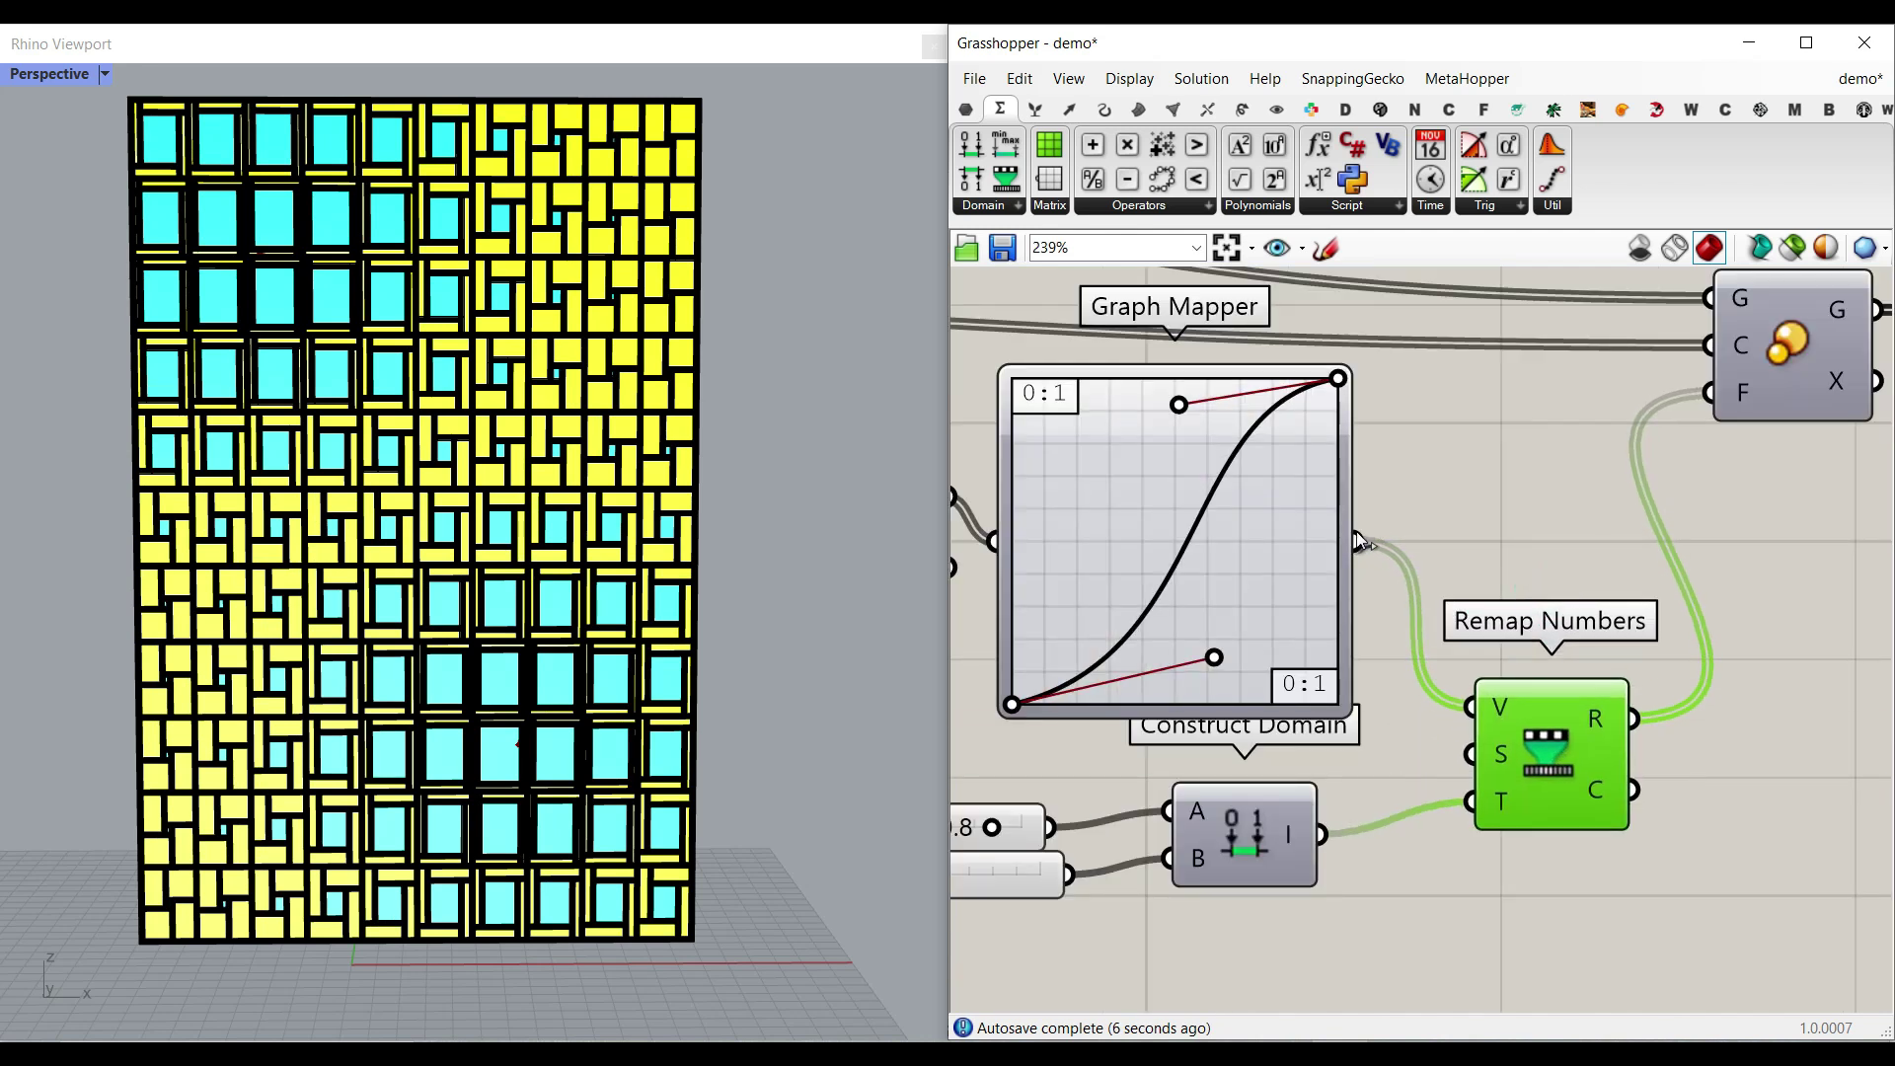
right_click_drag(1491, 738, 1502, 659)
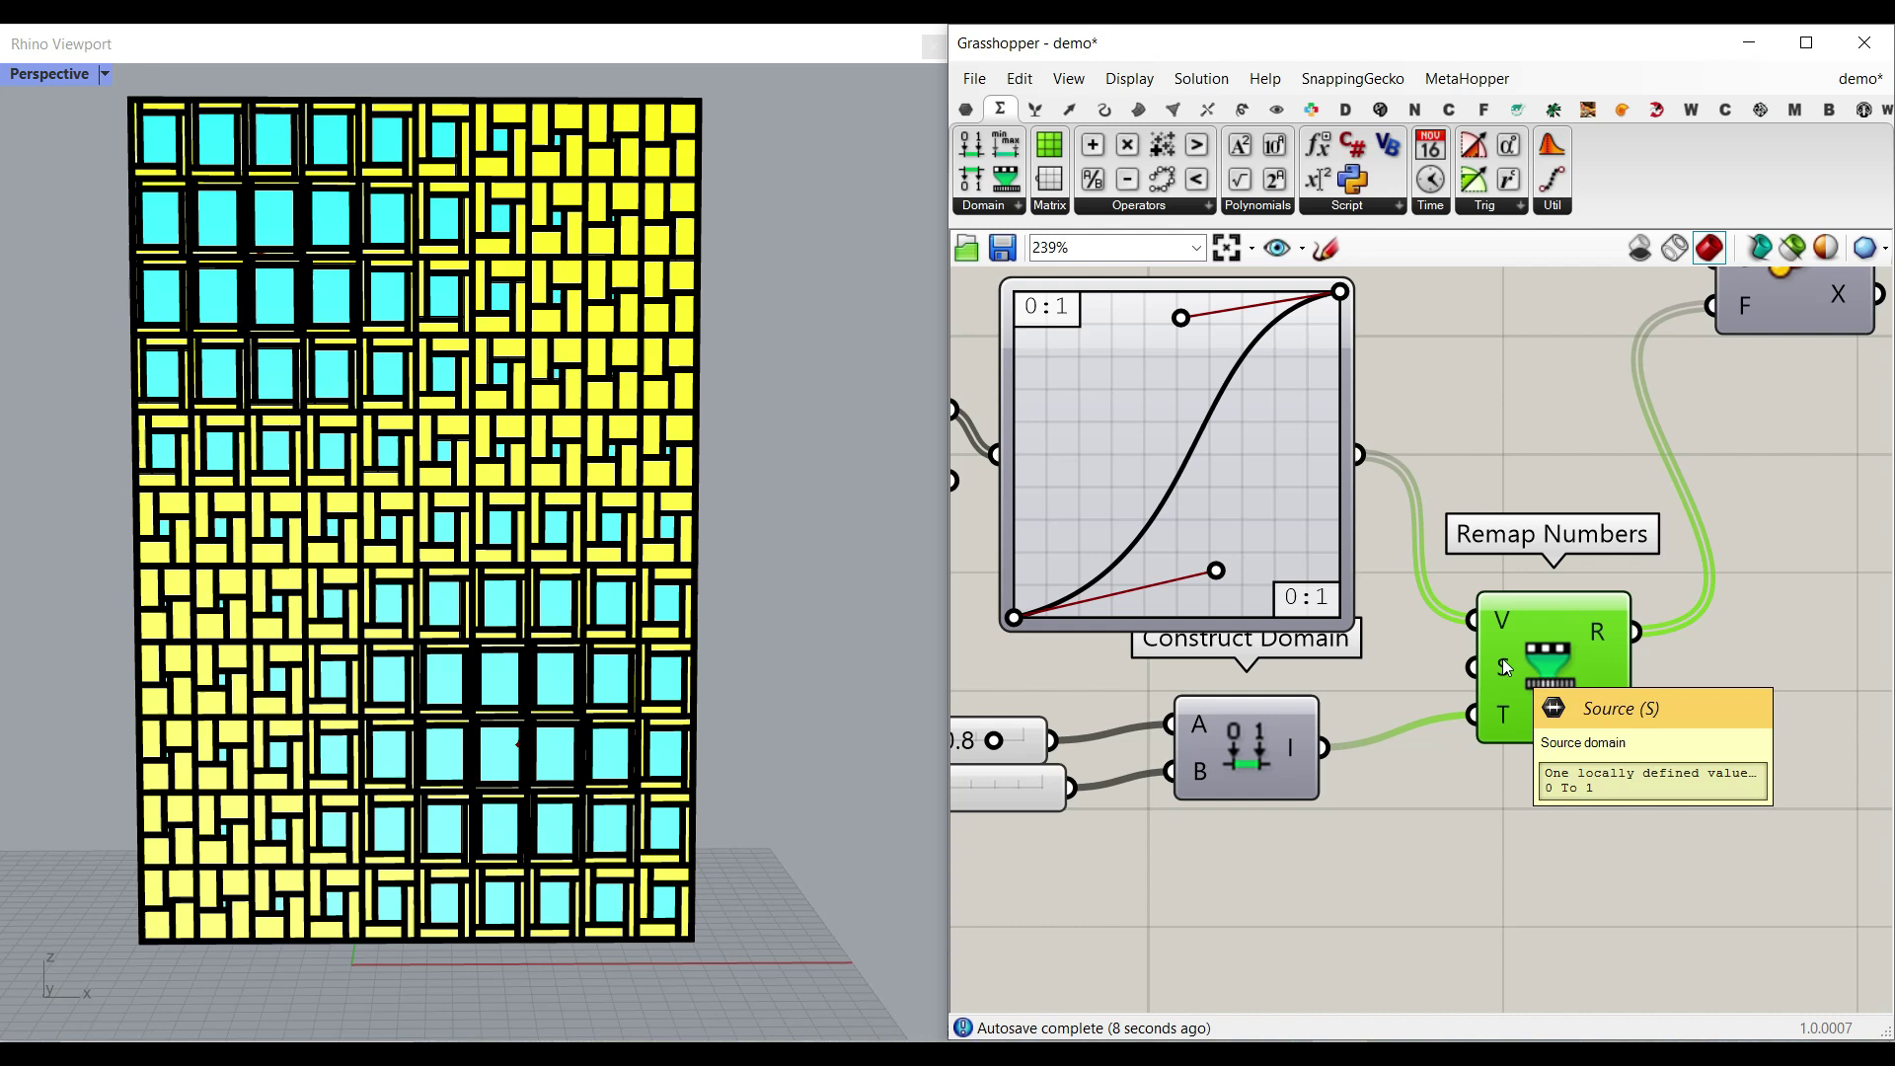
right_click_drag(1346, 709, 1569, 708)
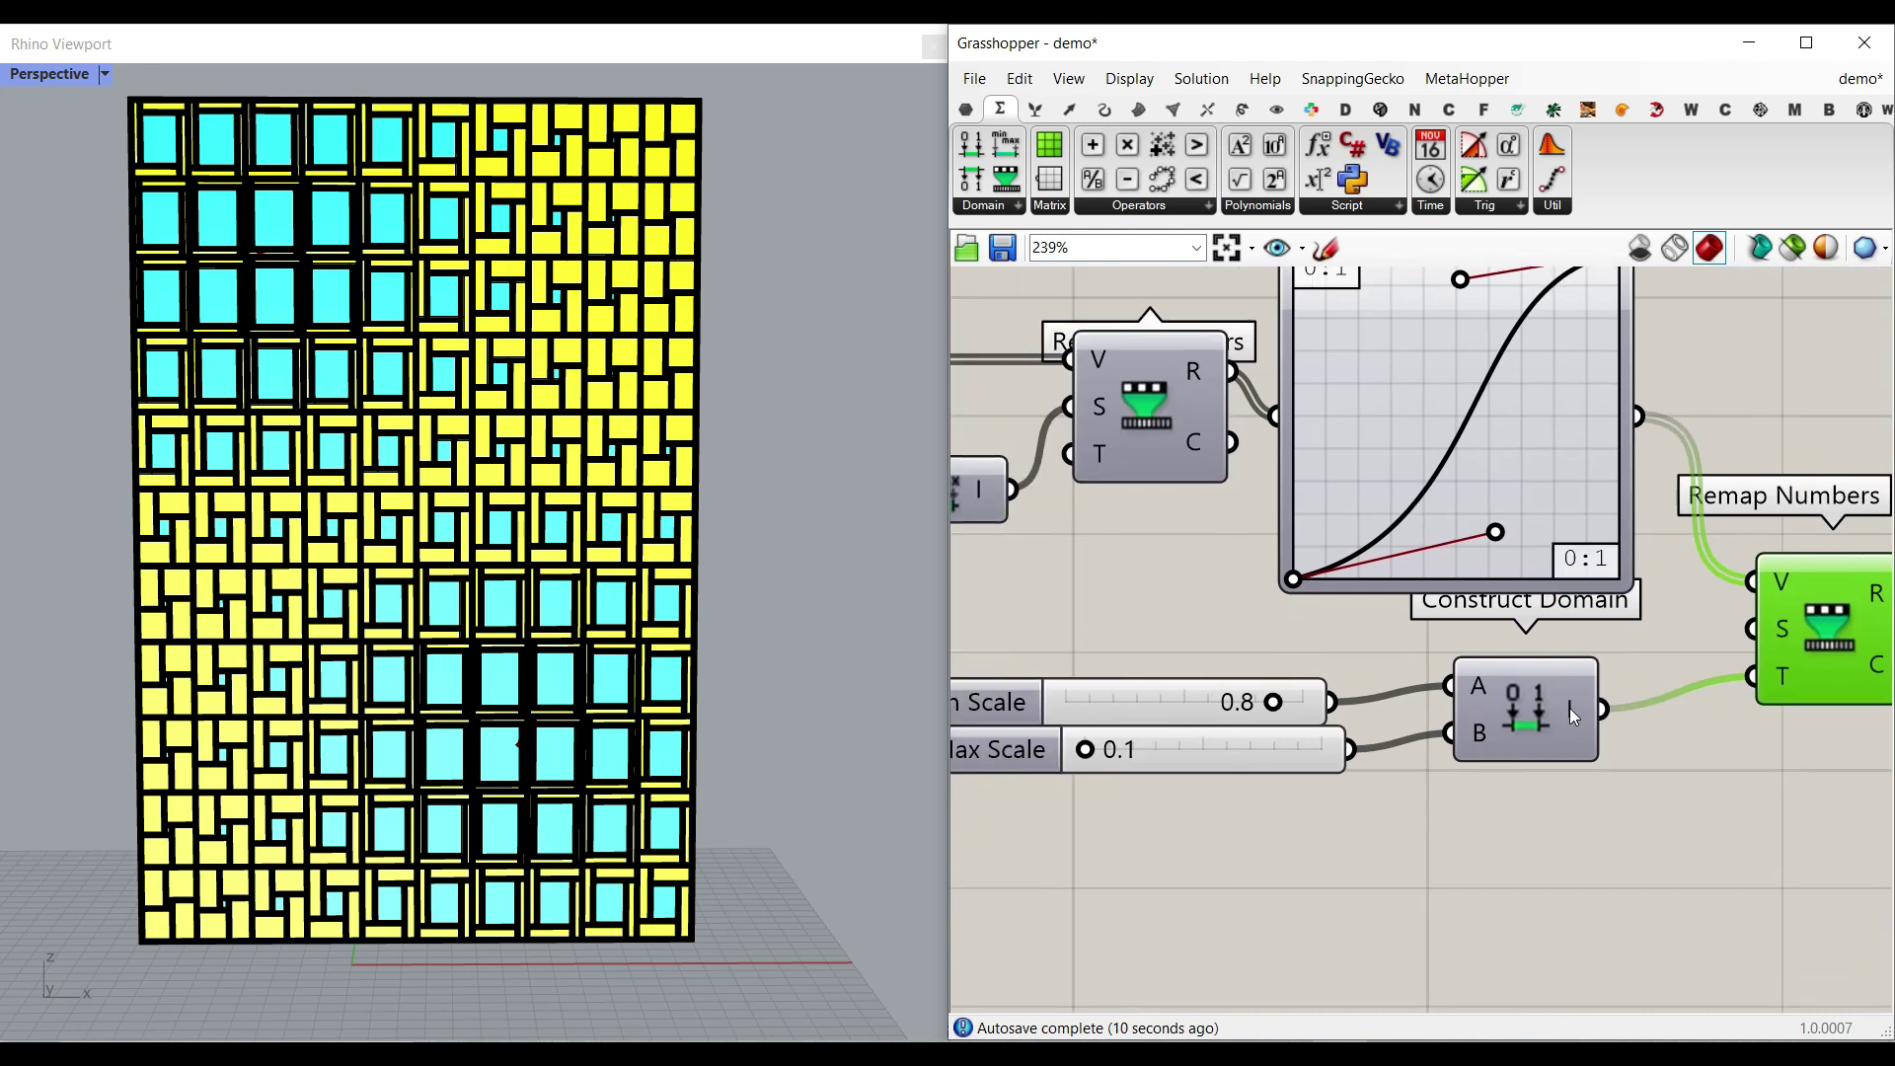
- Shift Construct Domain and its sliders clear of the Graph Mapper, and set Min Scale to 0.2 and Max Scale to 0.9
left_click_drag(1628, 820, 1356, 672)
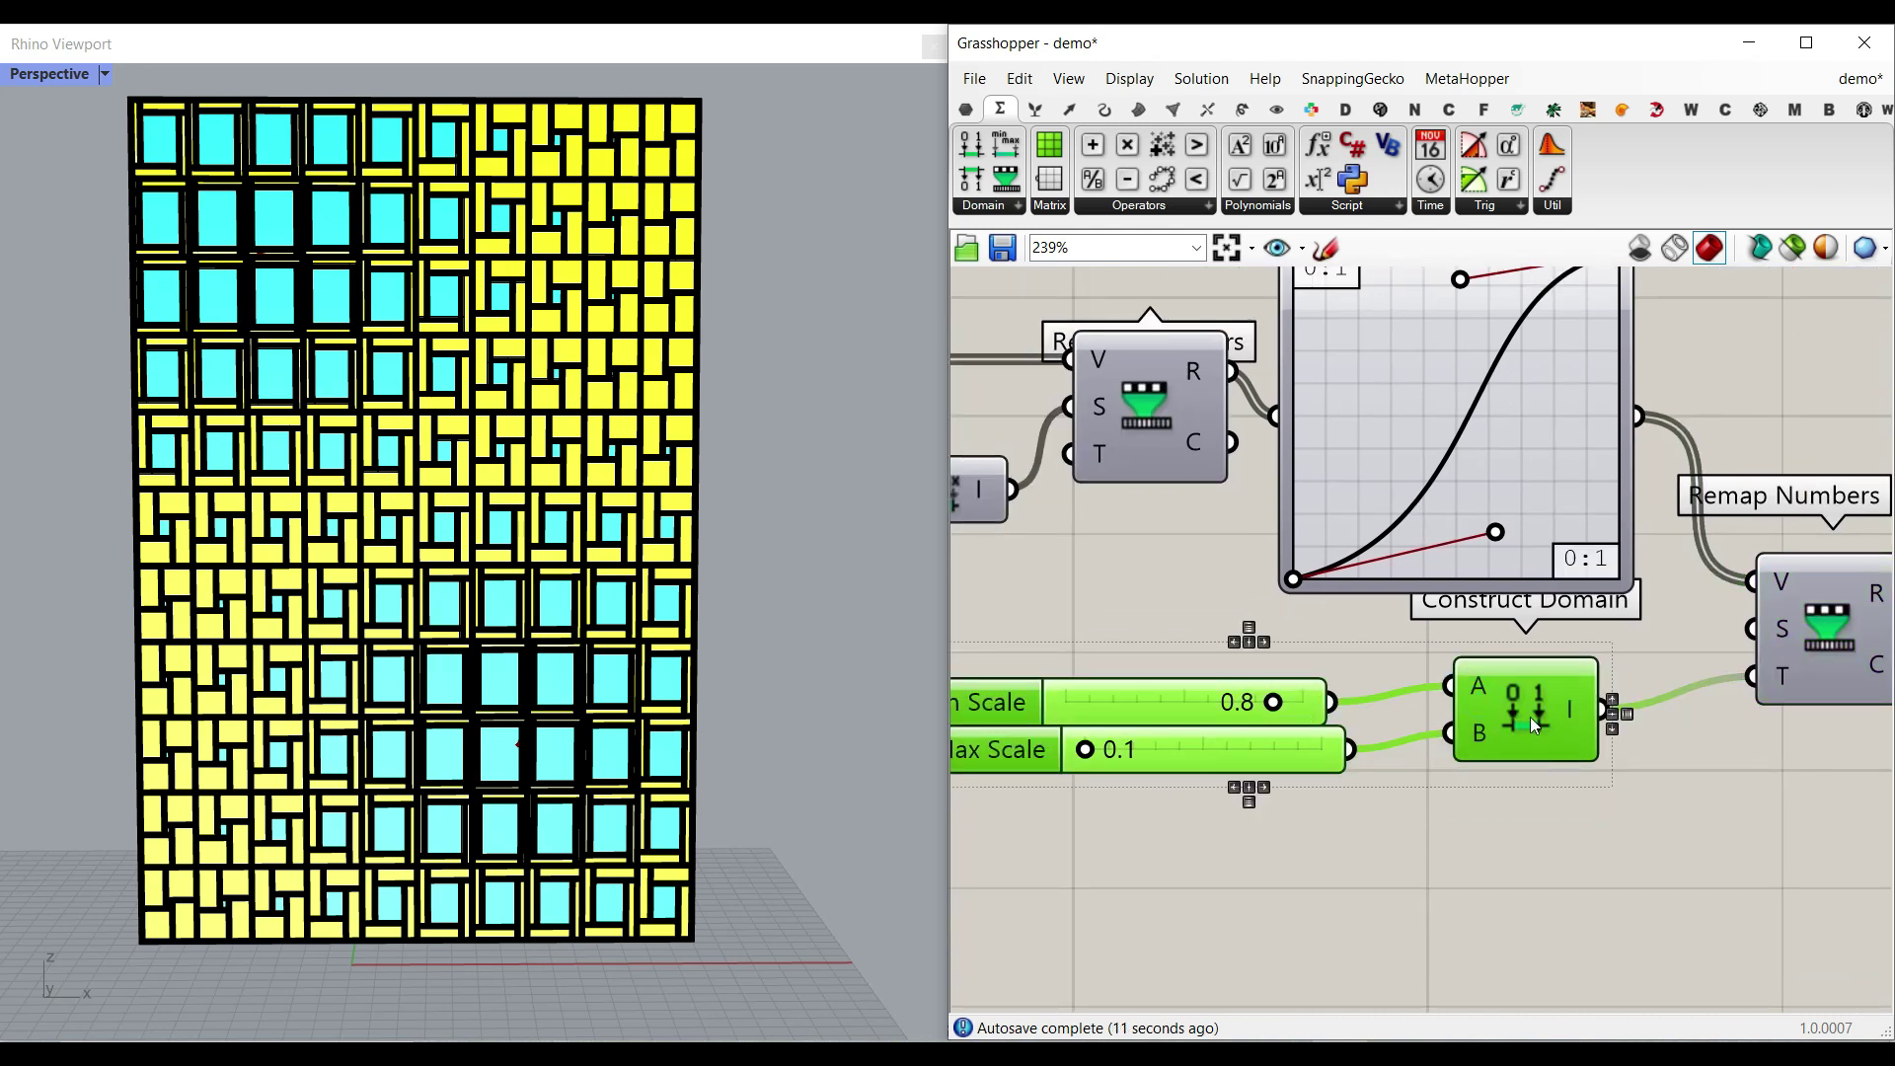
left_click_drag(1530, 716, 1585, 764)
left_click(1412, 866)
left_click_drag(1329, 749, 1390, 810)
- Examine how the remapped factors enter the Scale component, toggling its preview and selecting it to check the scaled cells
right_click_drag(1713, 688, 1224, 973)
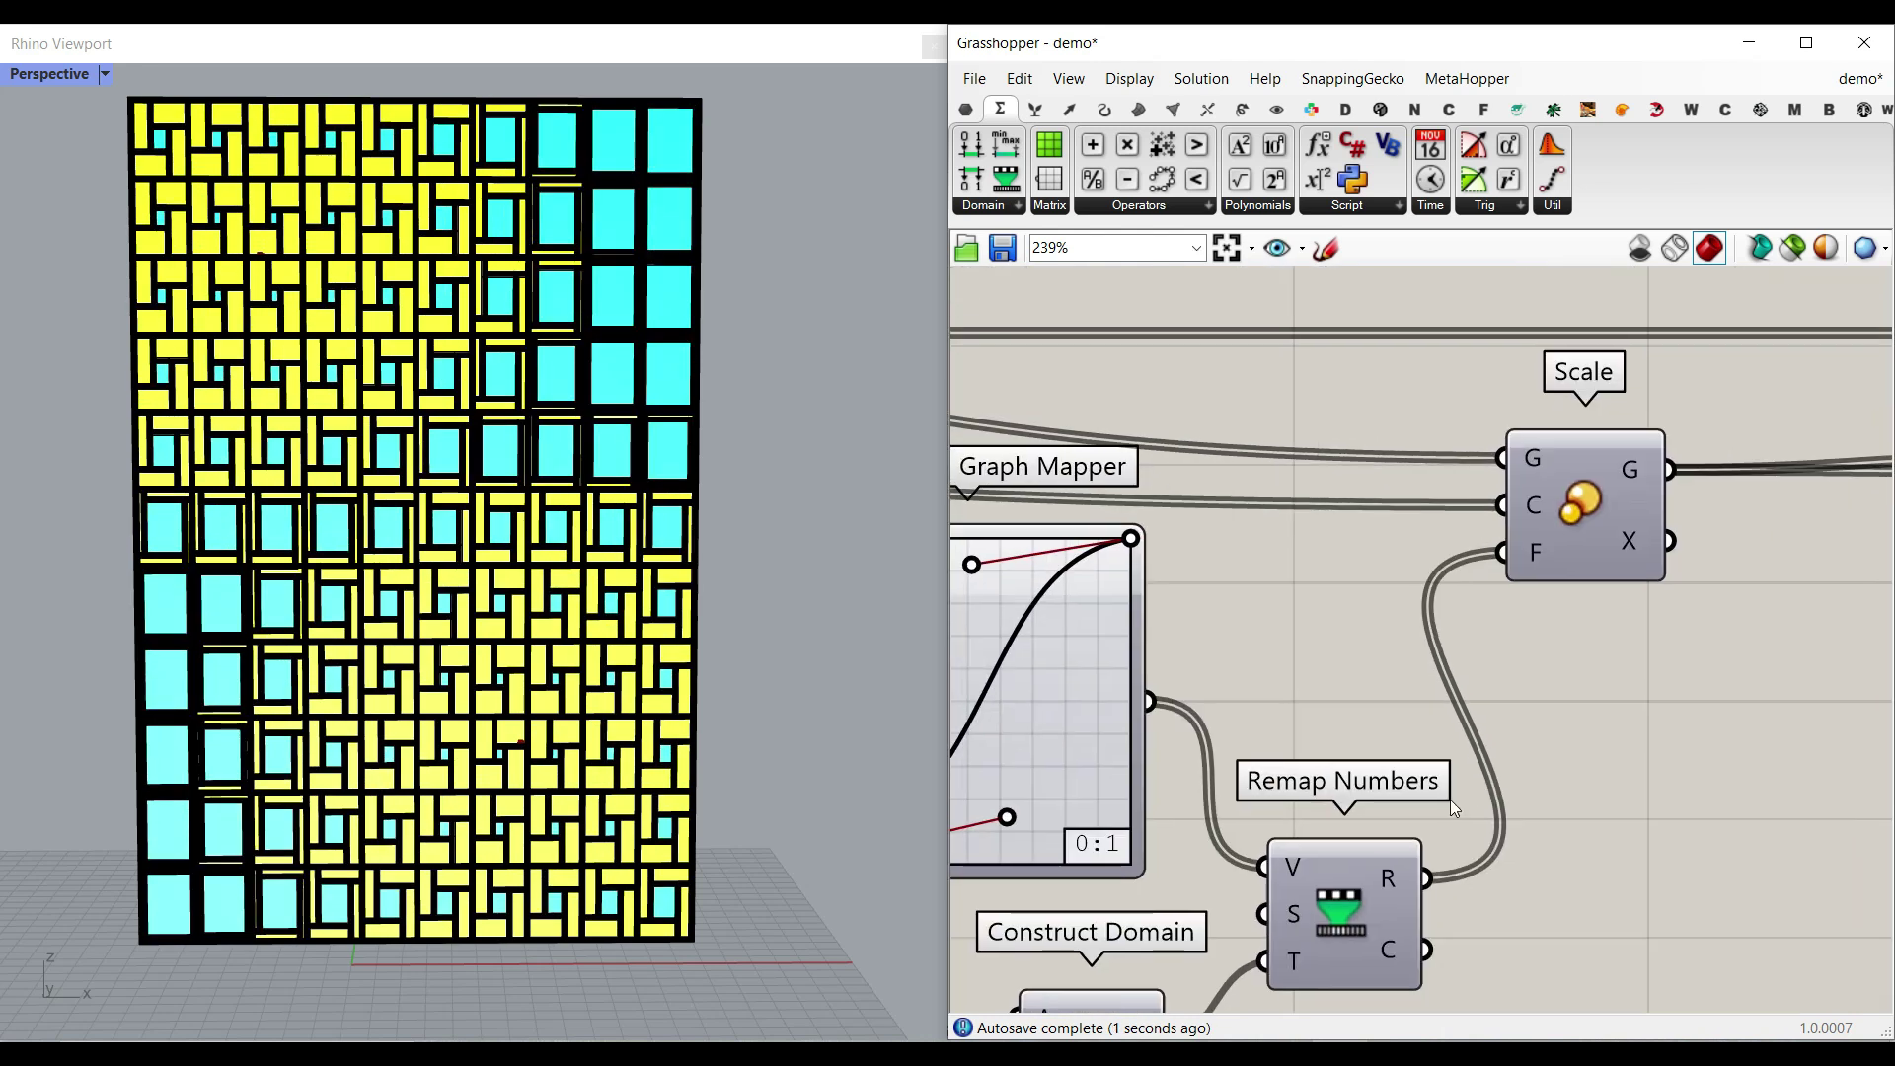
scroll(1585, 502, "down", 5)
right_click_drag(1238, 521, 1434, 551)
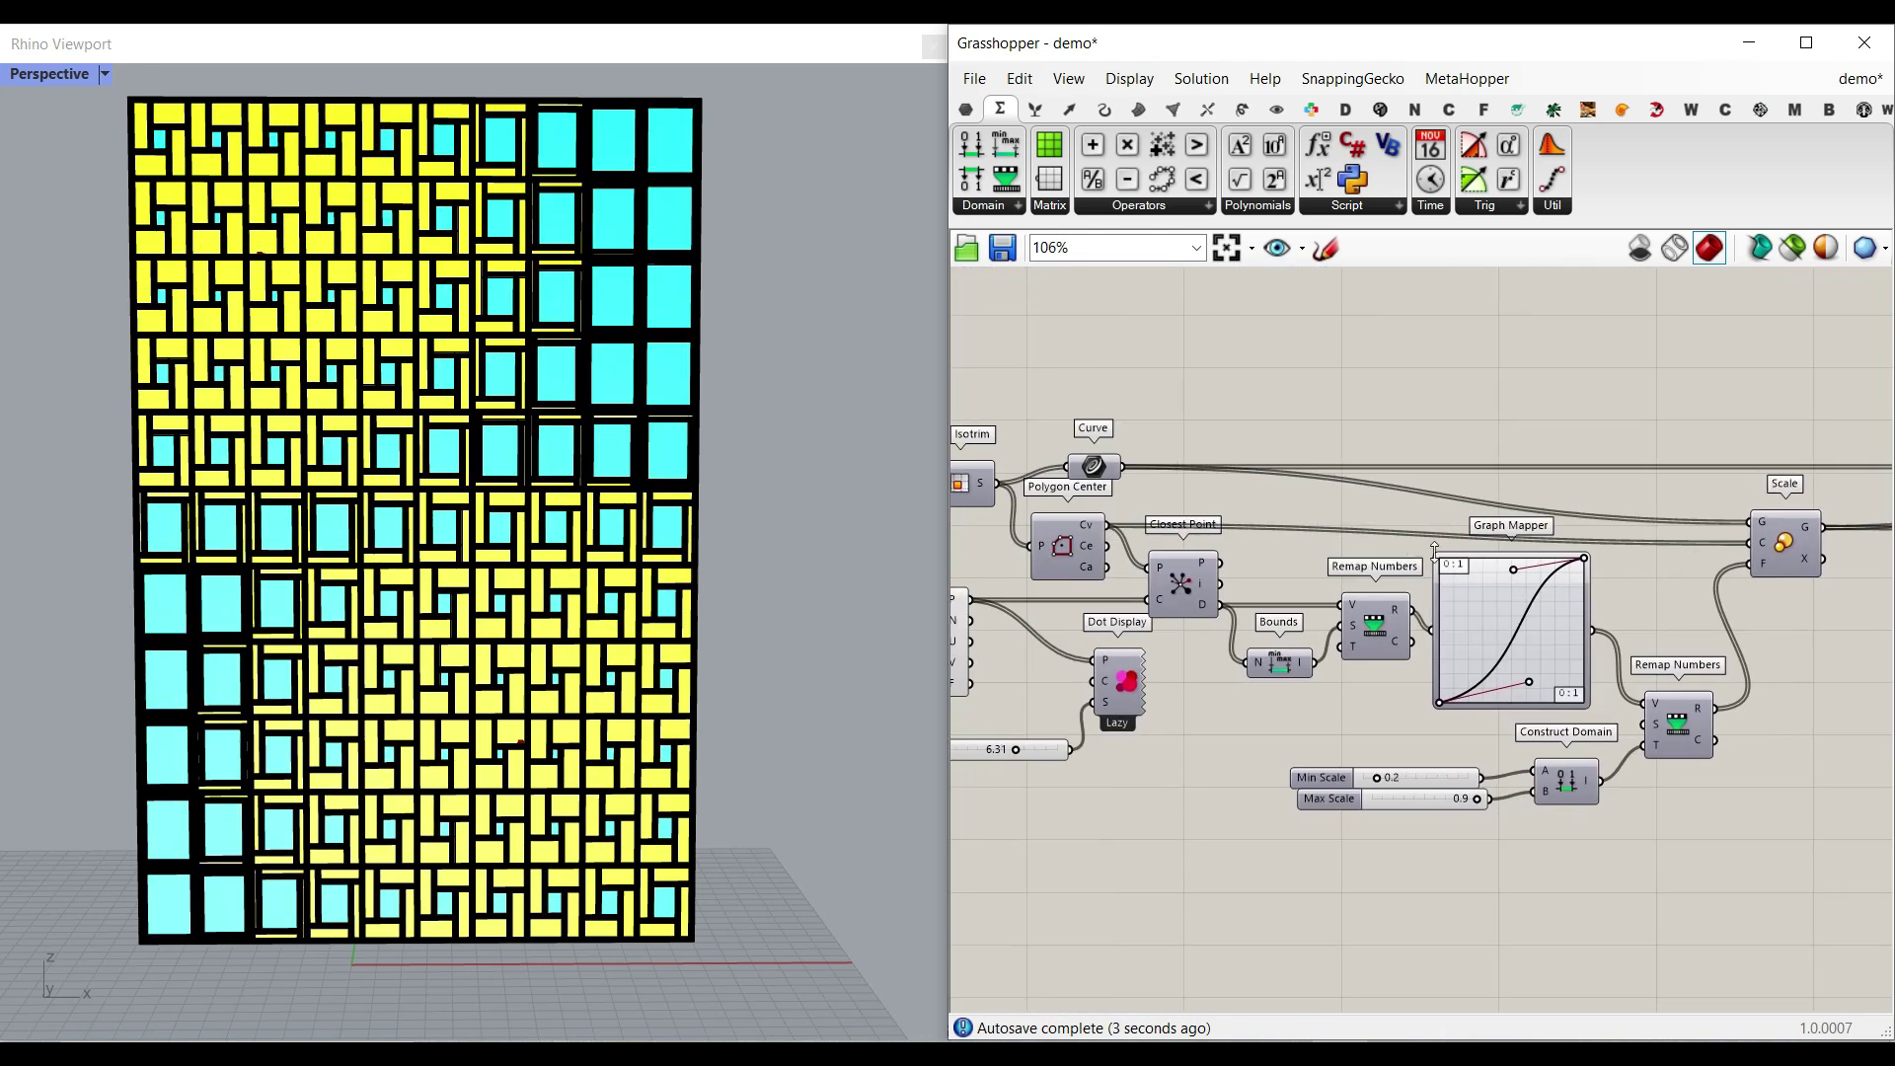
right_click_drag(1698, 517, 1480, 517)
scroll(1589, 546, "up", 3)
right_click(1540, 532)
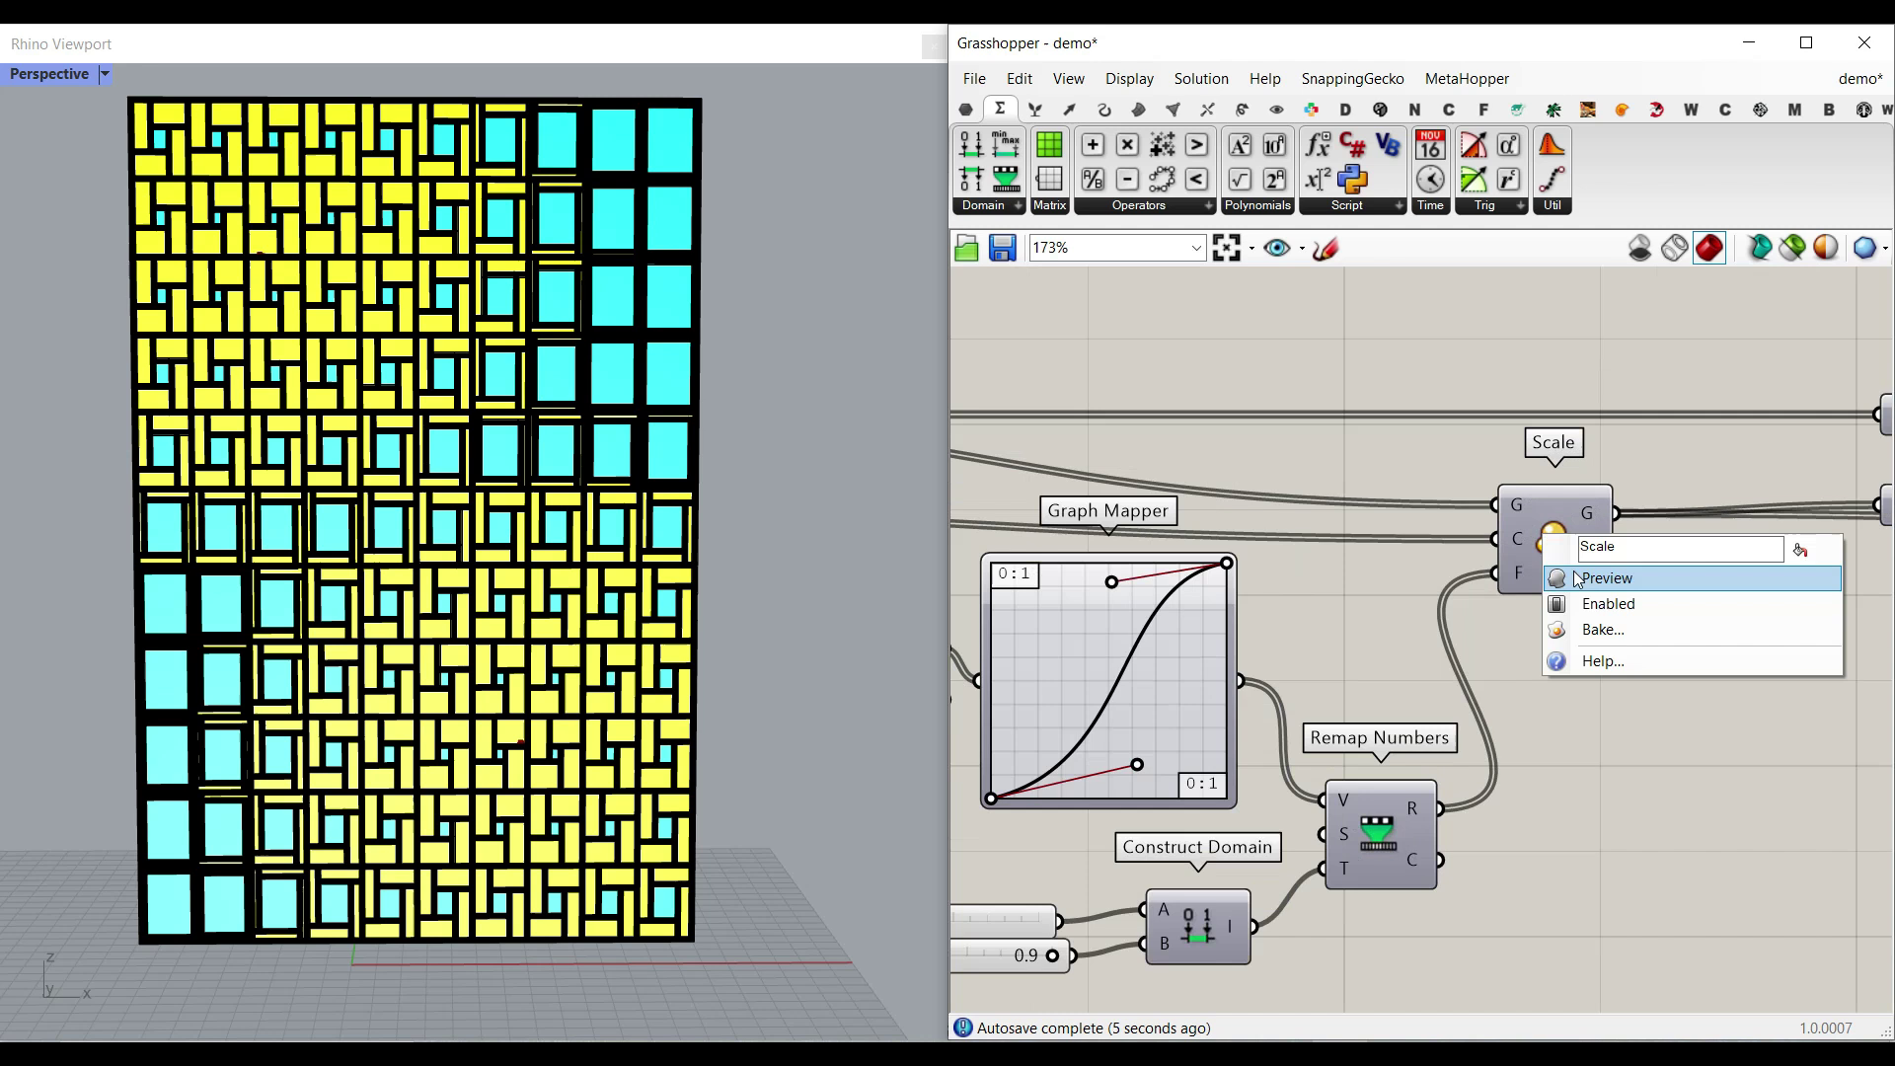
left_click(1572, 577)
left_click(1560, 548)
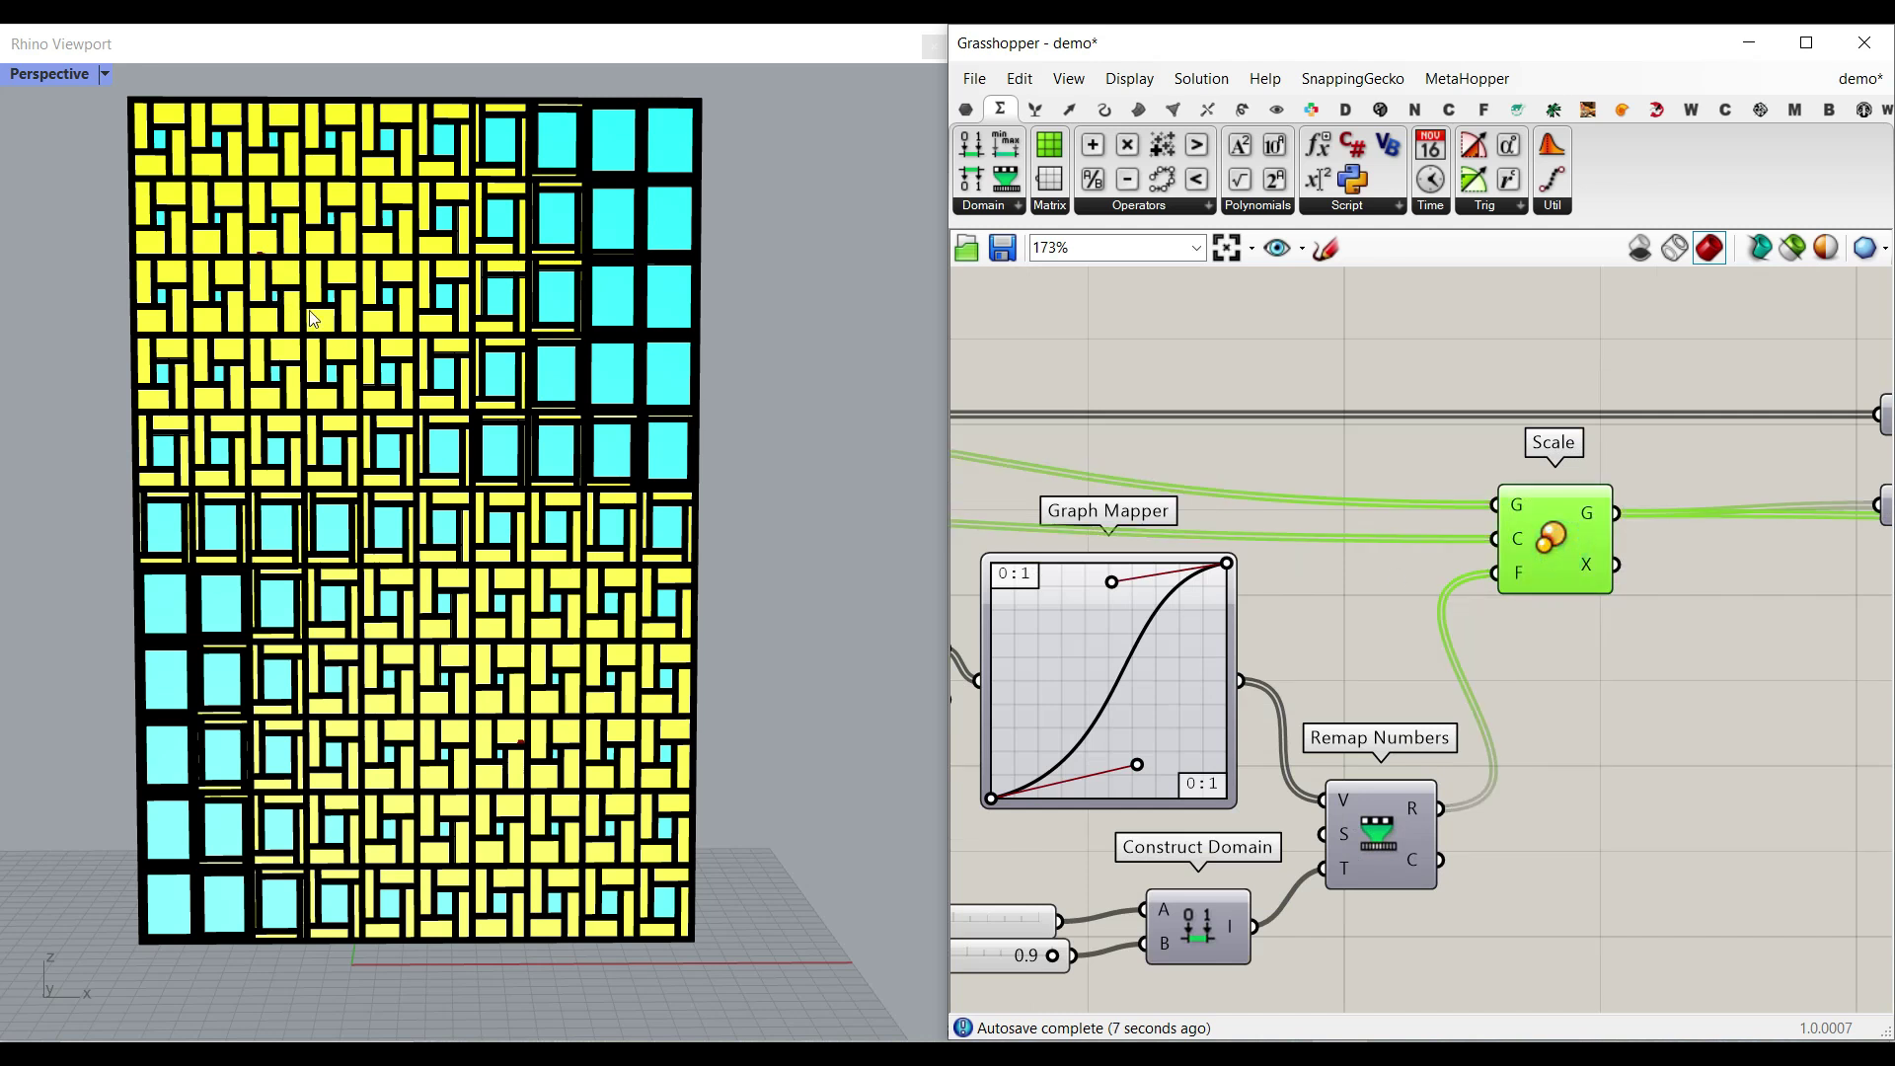
- Follow the scaled cells through Discontinuity, Shift List and Rectangle 2Pt to the yellow and cyan Custom Preview components
right_click_drag(1643, 545, 1587, 554)
right_click_drag(1737, 498, 1496, 519)
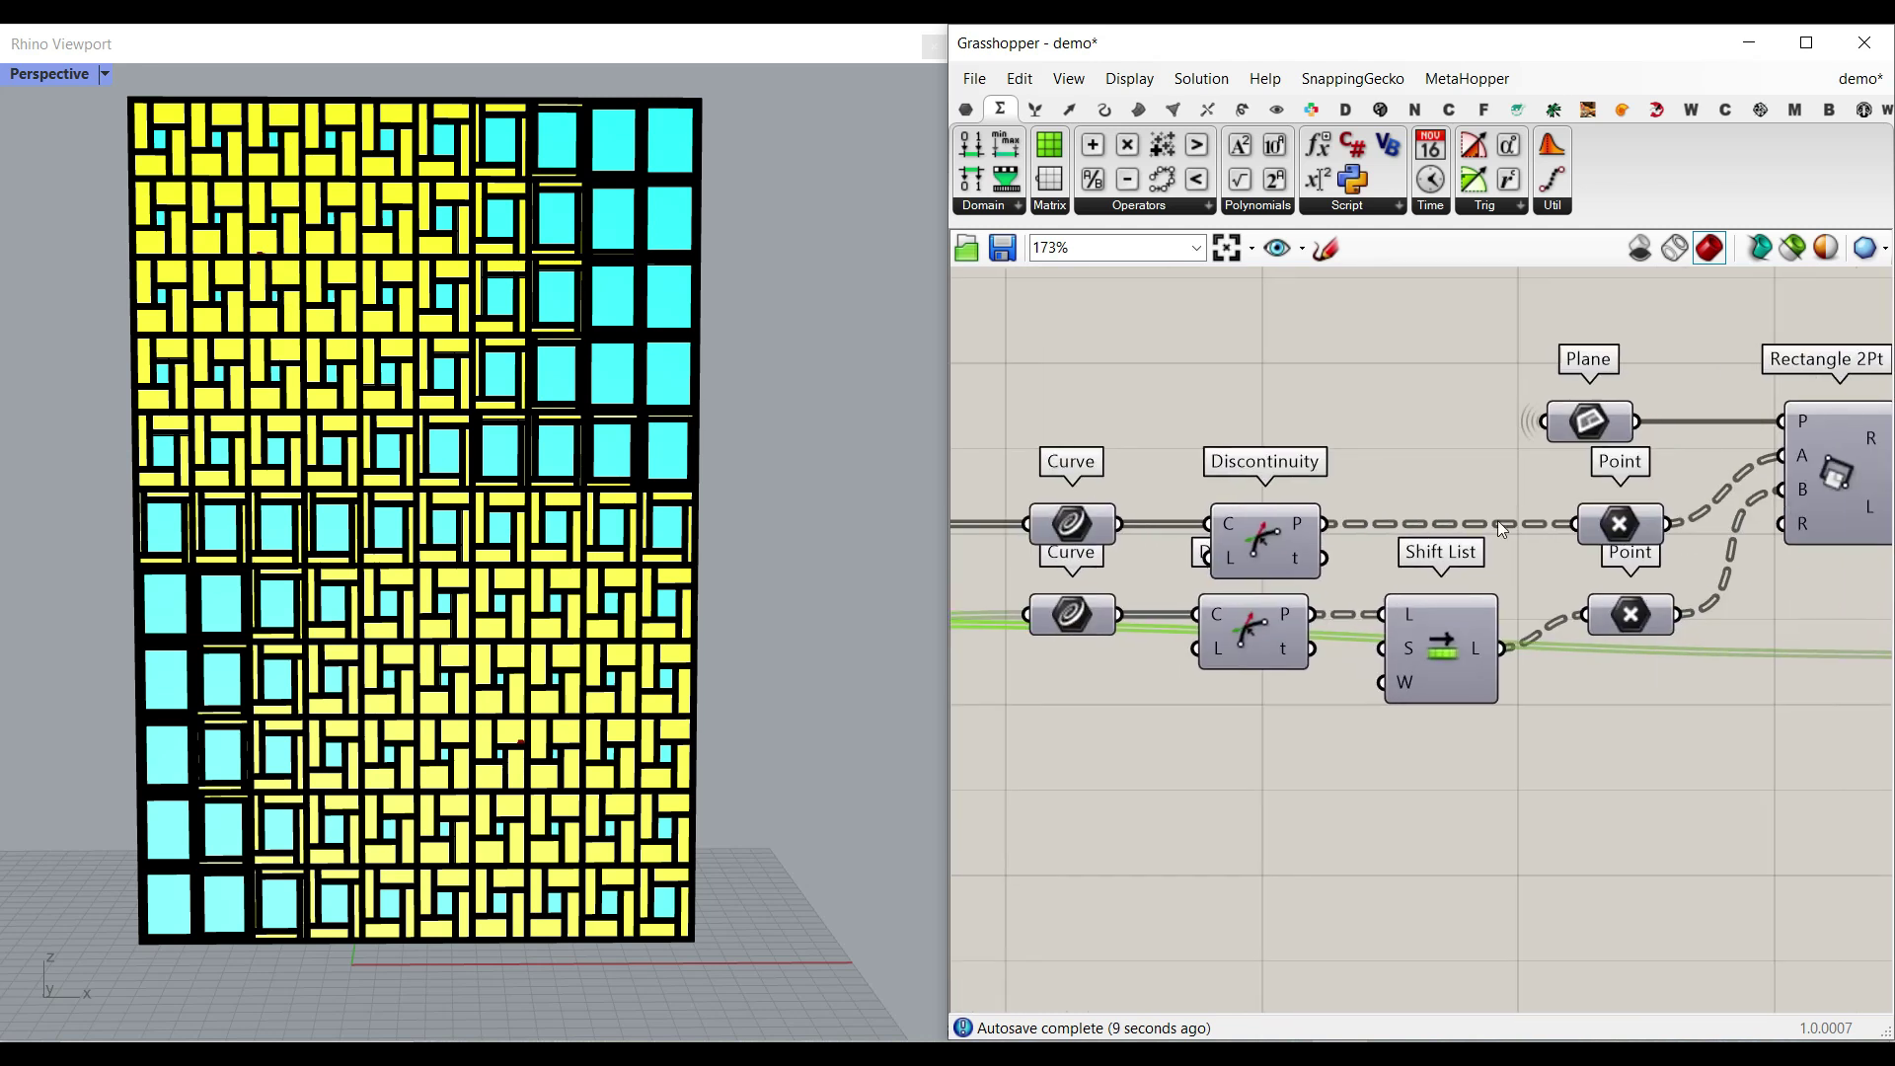
mouse_move(1682, 518)
right_mouse_down()
mouse_move(1397, 536)
mouse_move(1687, 507)
mouse_move(1352, 518)
right_mouse_up()
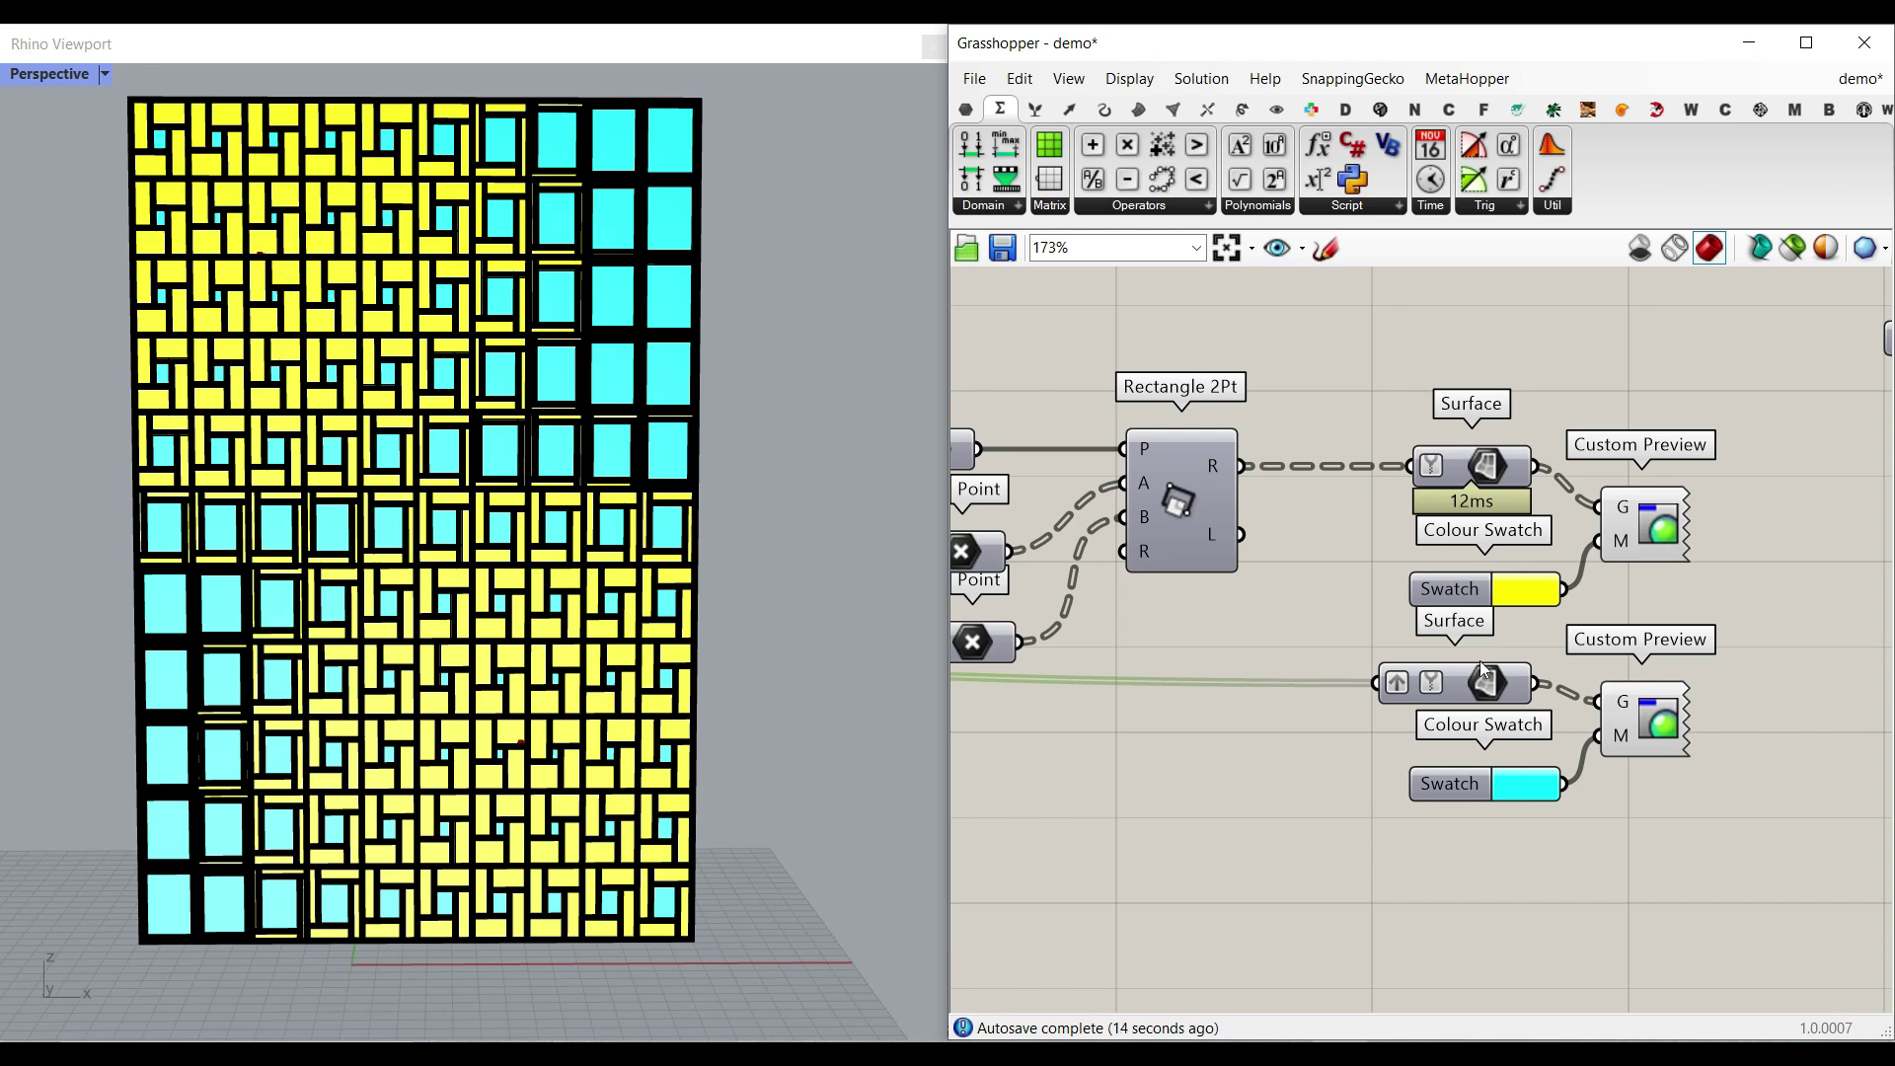
- Turn on the preview of the Brep Edges and Custom Preview components for the building mass behind the facade
right_click_drag(839, 643, 642, 656)
scroll(651, 627, "down", 4)
right_click_drag(1364, 534, 1415, 546)
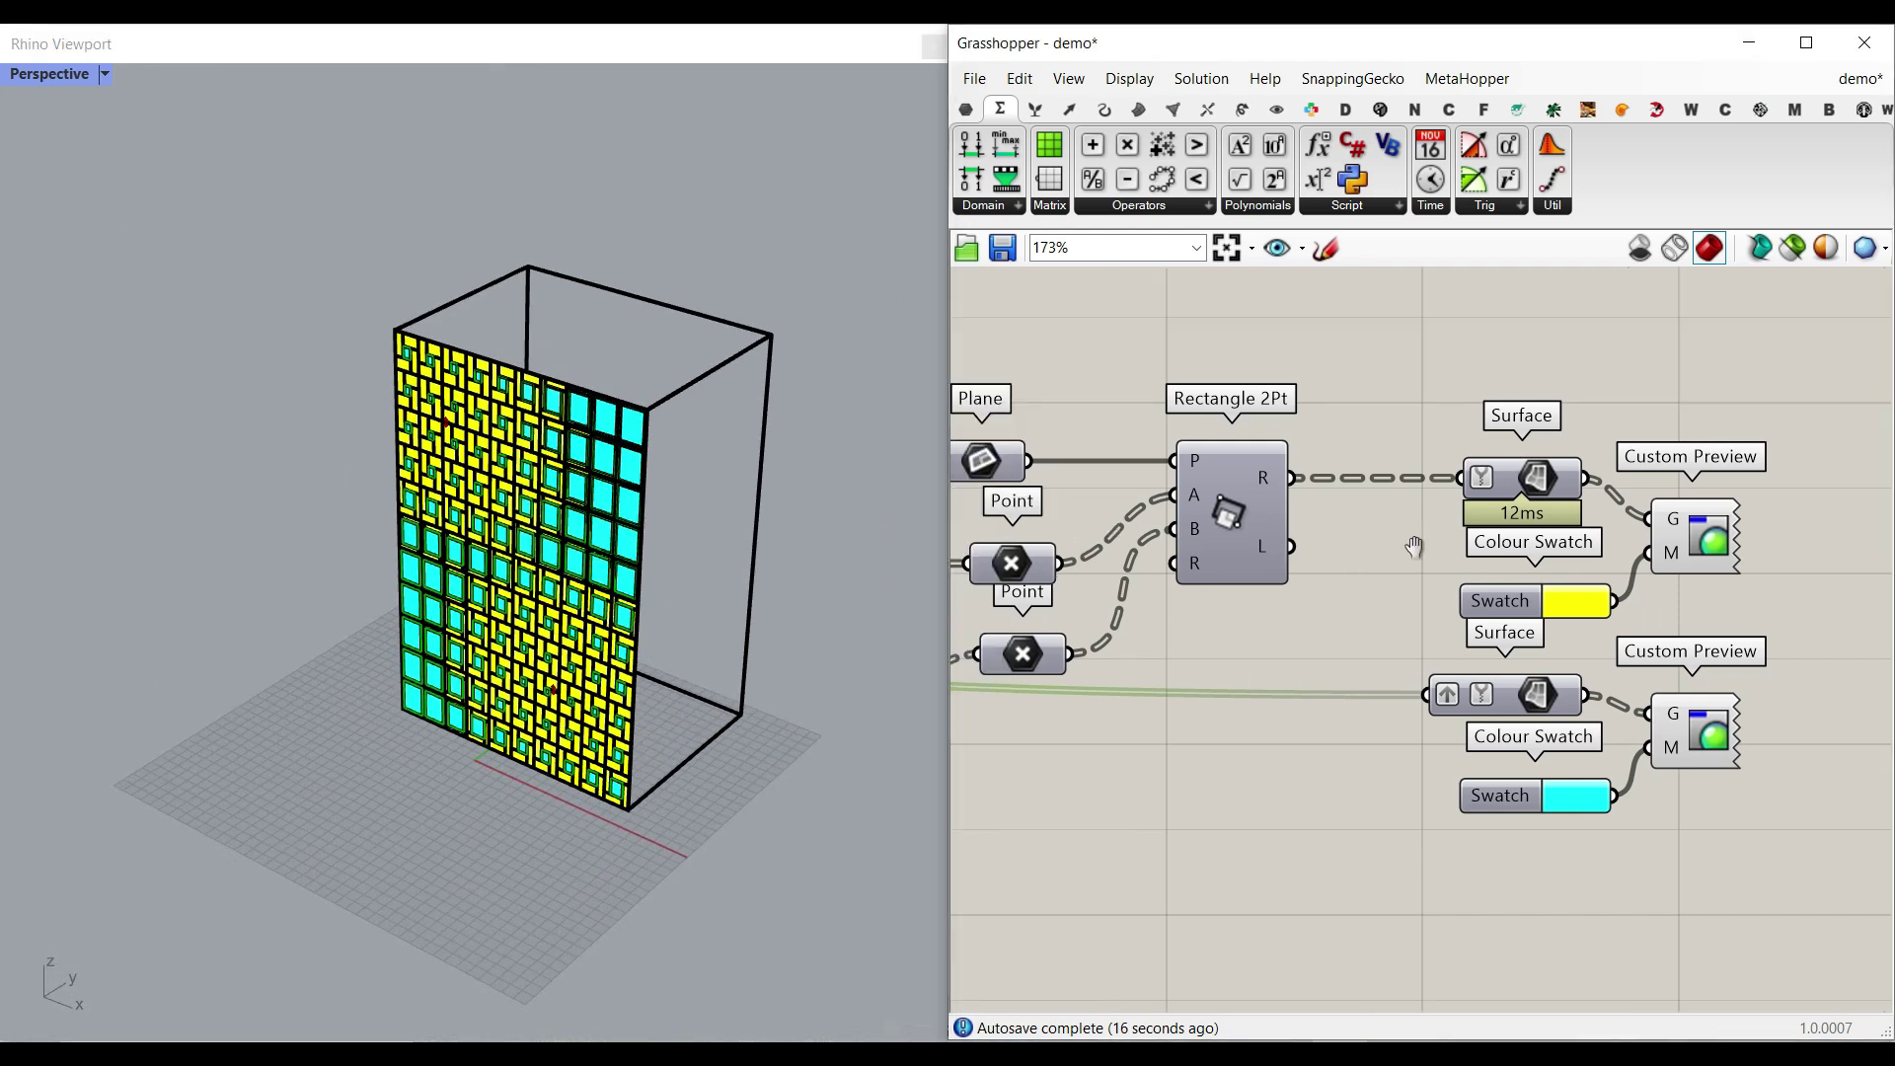
scroll(1414, 546, "down", 5)
right_click_drag(1222, 541, 1886, 685)
scroll(1427, 531, "up", 4)
left_click_drag(1515, 522, 1409, 374)
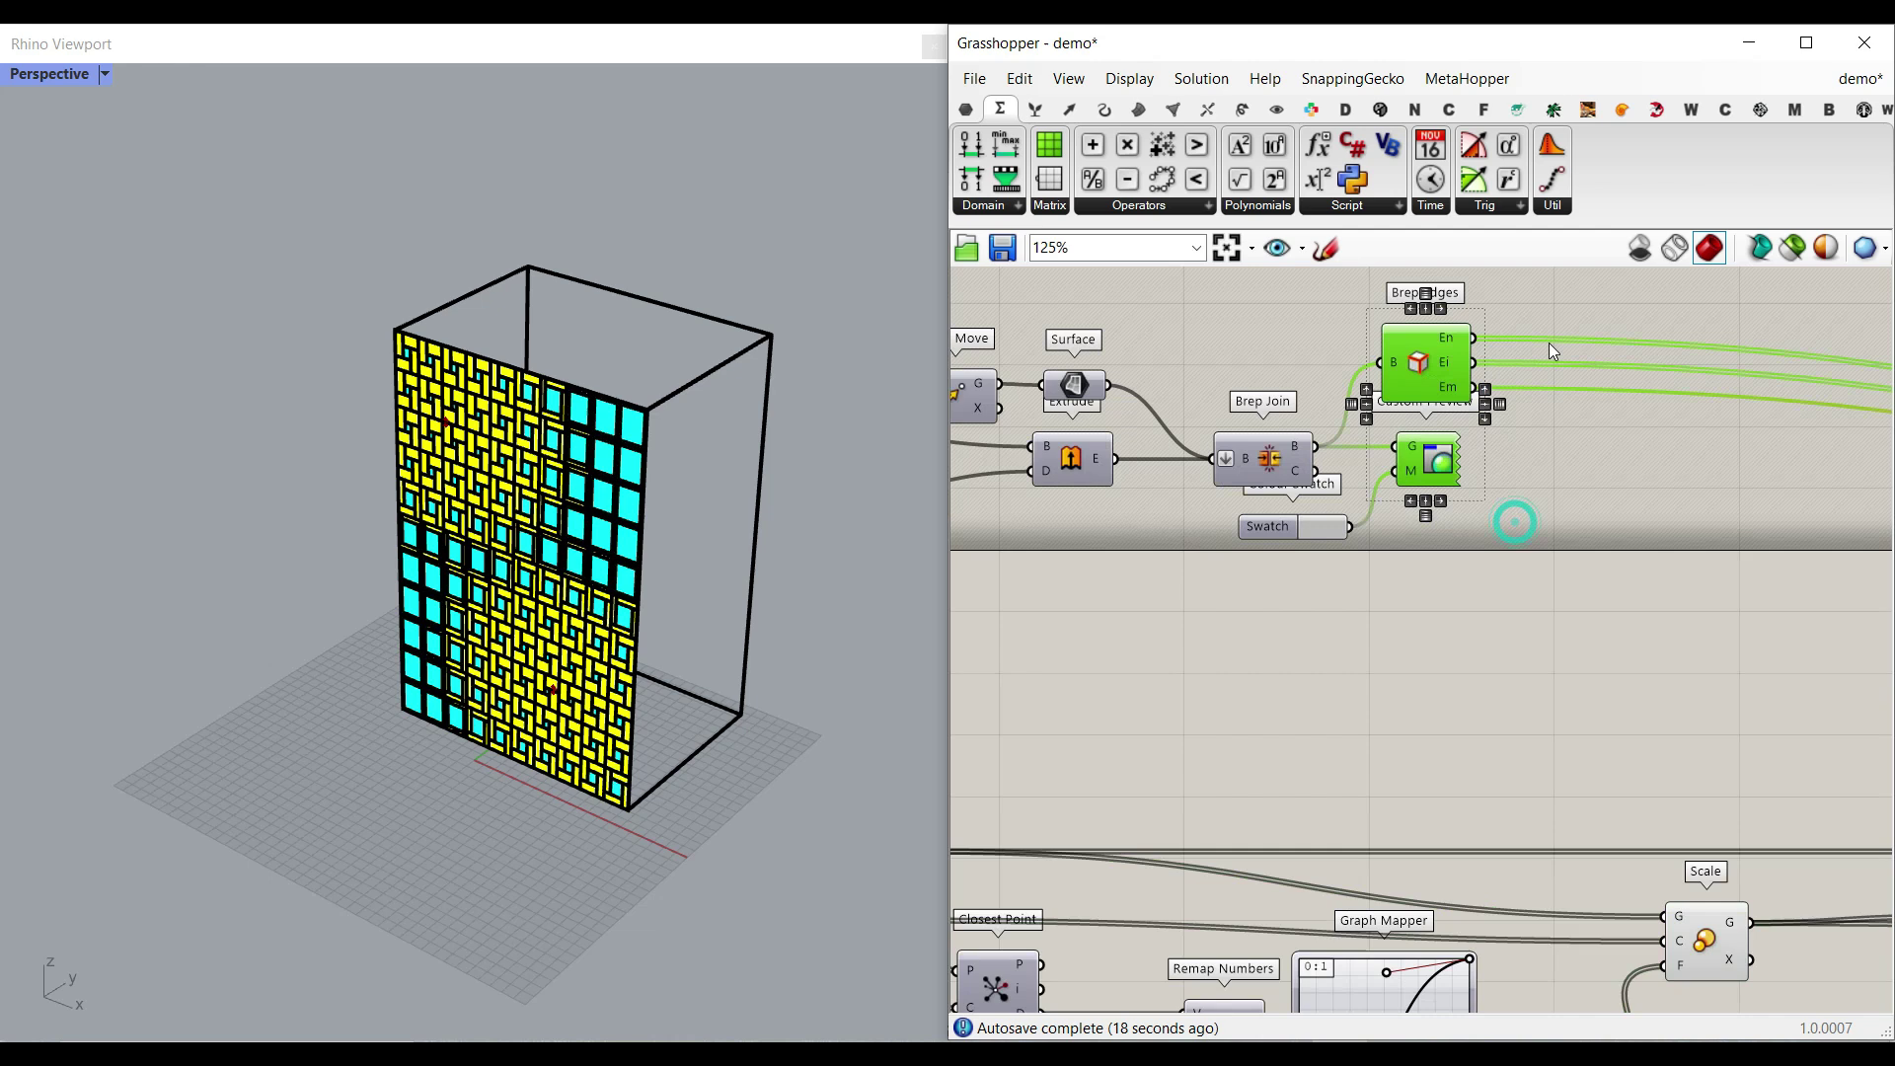
middle_click(1548, 341)
left_click(1579, 358)
left_click(1554, 540)
right_click_drag(513, 505, 545, 475)
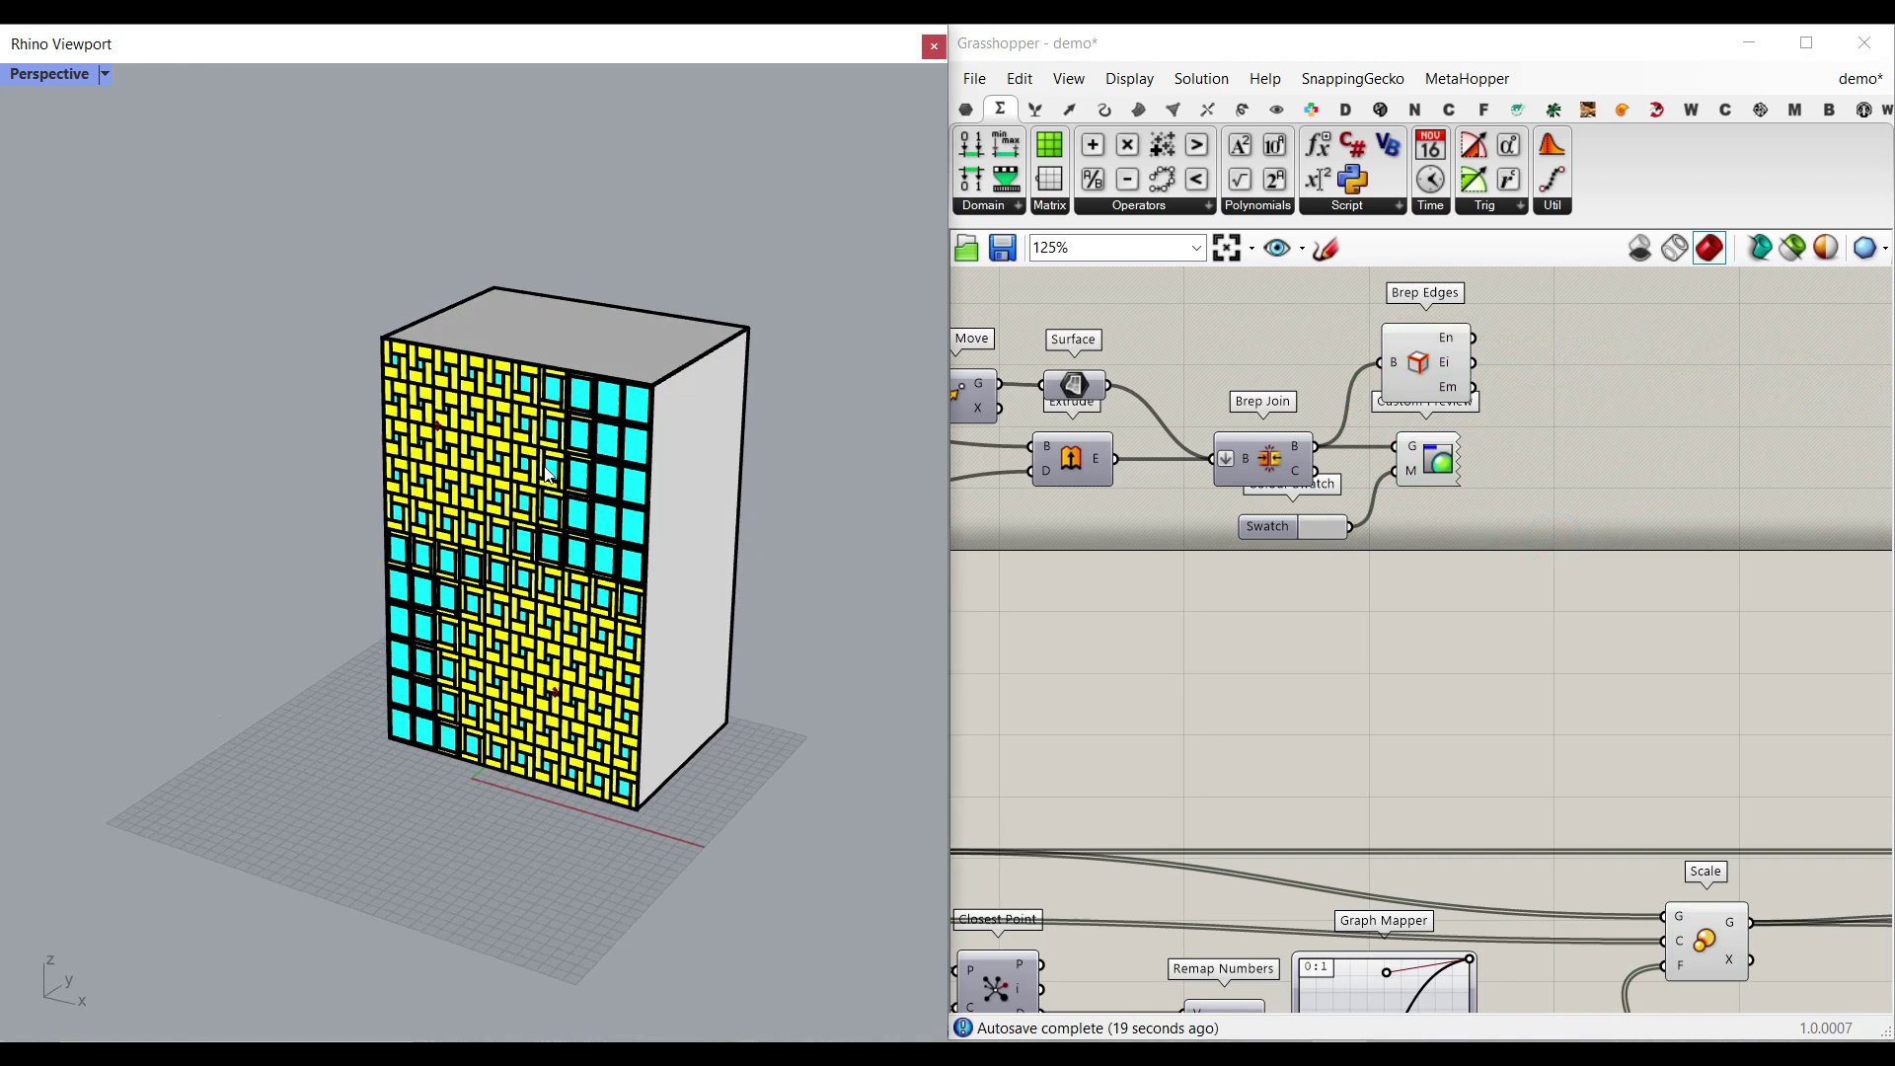
- Switch the Perspective viewport to a display mode with a white background and cast shadows
left_click(77, 75)
left_click(87, 198)
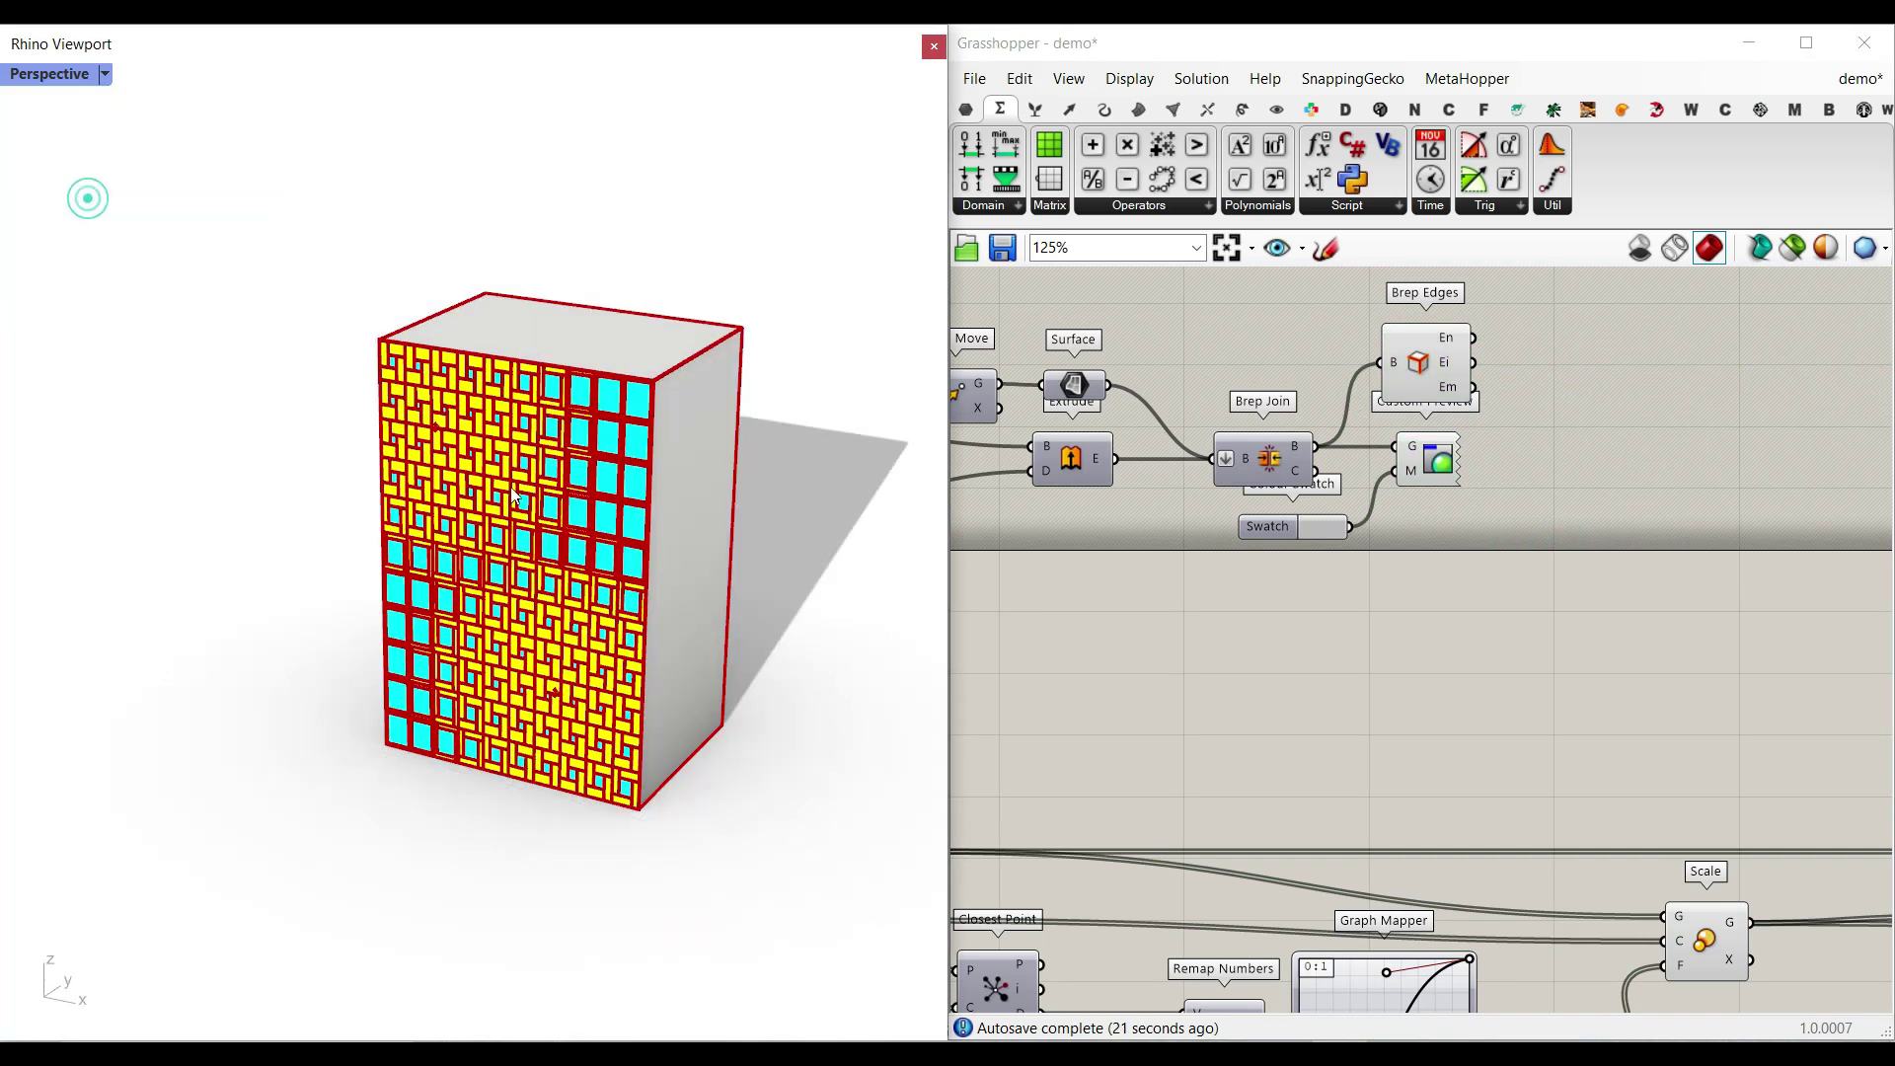
scroll(511, 496, "up", 4)
right_click_drag(523, 530, 373, 518, "shift")
right_click_drag(580, 573, 502, 563)
- Widen the facade by selecting its base curve and stretching it sideways in the Perspective viewport
right_click_drag(991, 512, 1758, 433)
left_click(1180, 781)
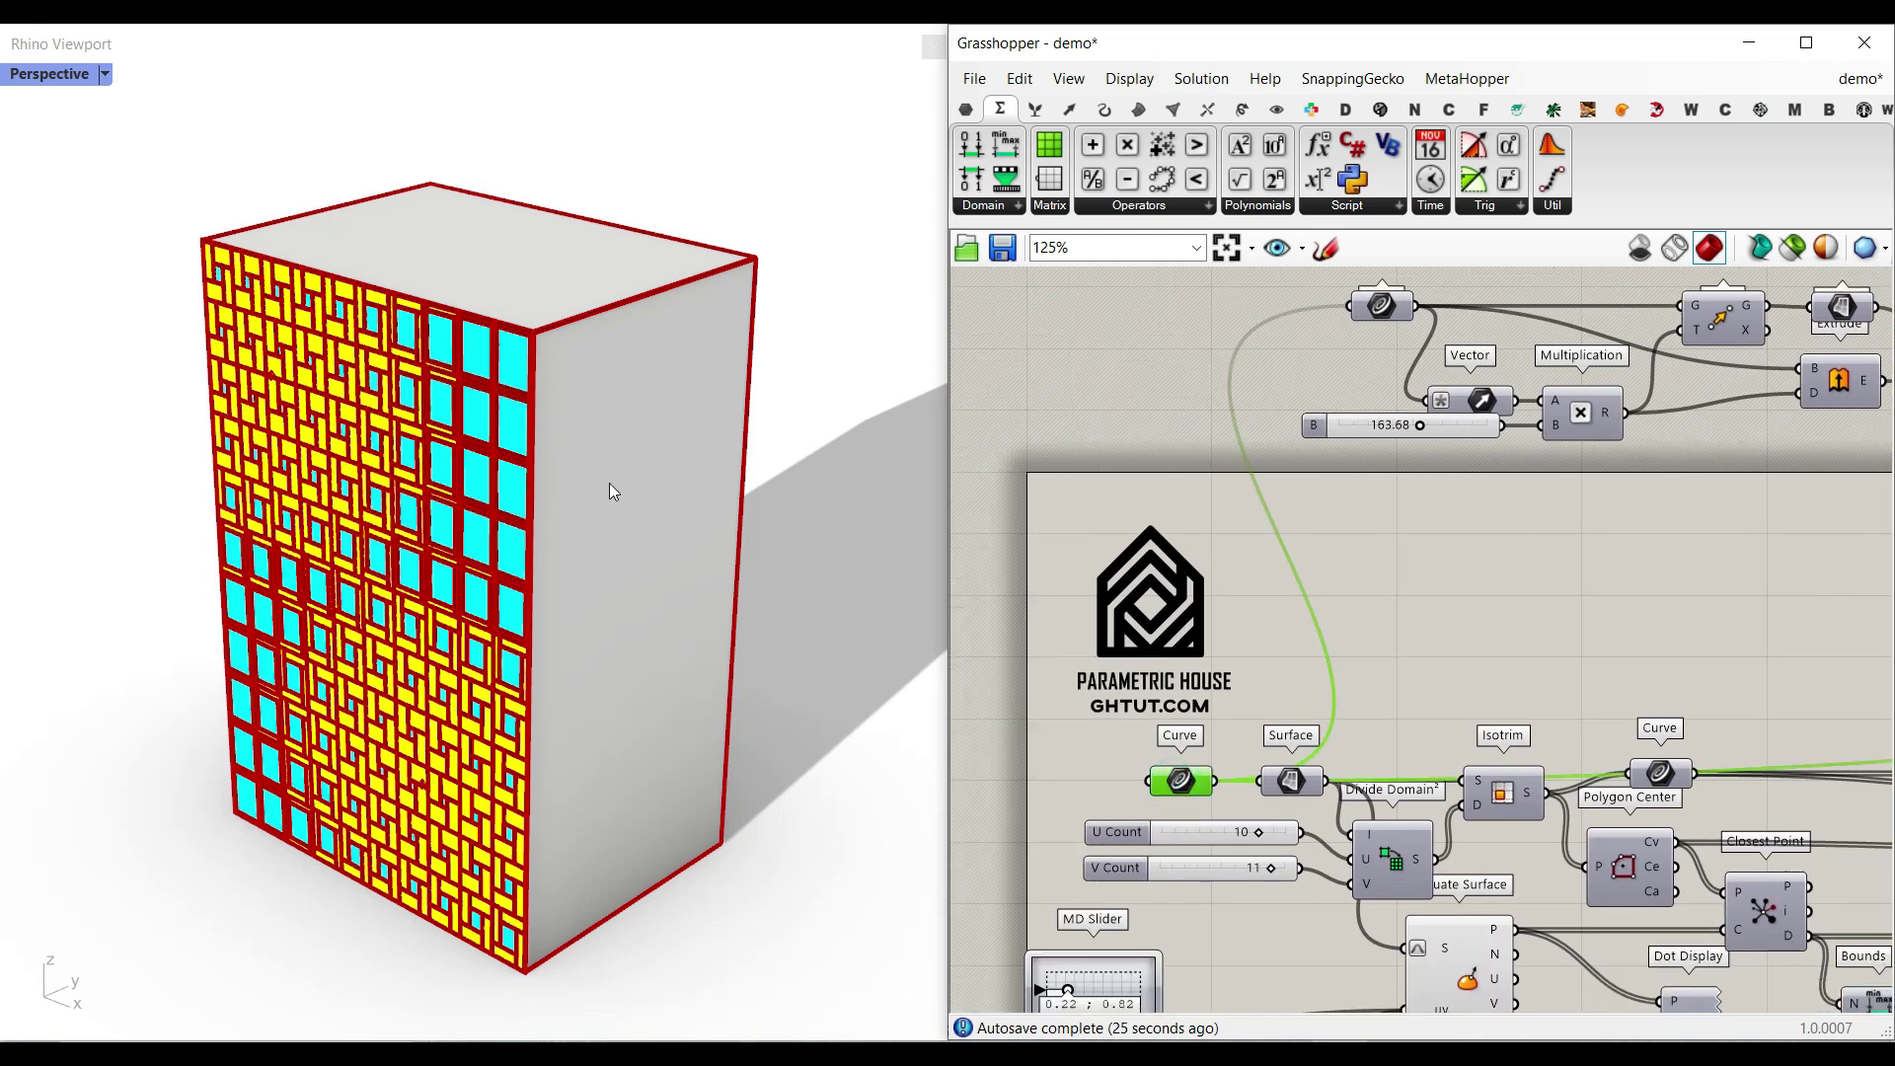
left_click(530, 439)
left_click_drag(219, 540, 163, 520)
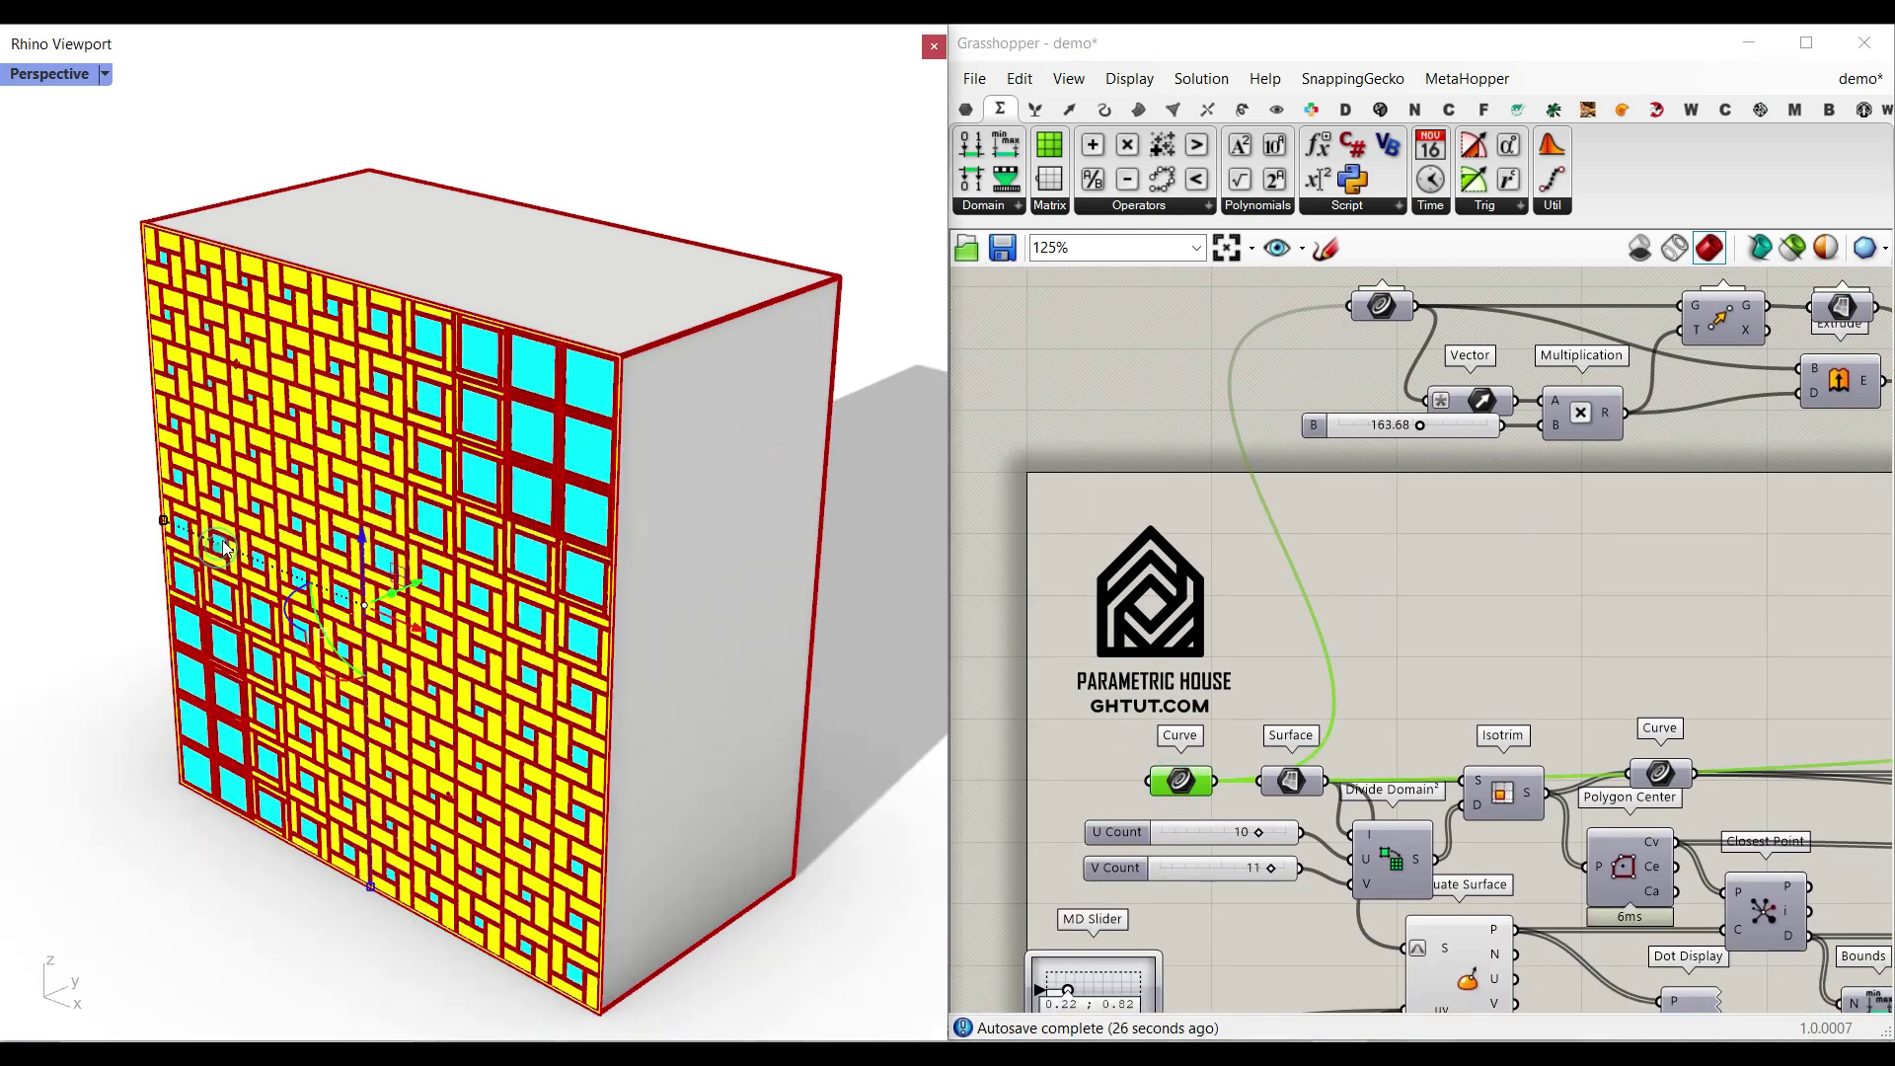
- Examine the Move component and the back of the building where it offsets the base curve
scroll(1444, 295, "up", 1)
right_click_drag(1490, 359, 1245, 501)
scroll(1496, 464, "up", 2)
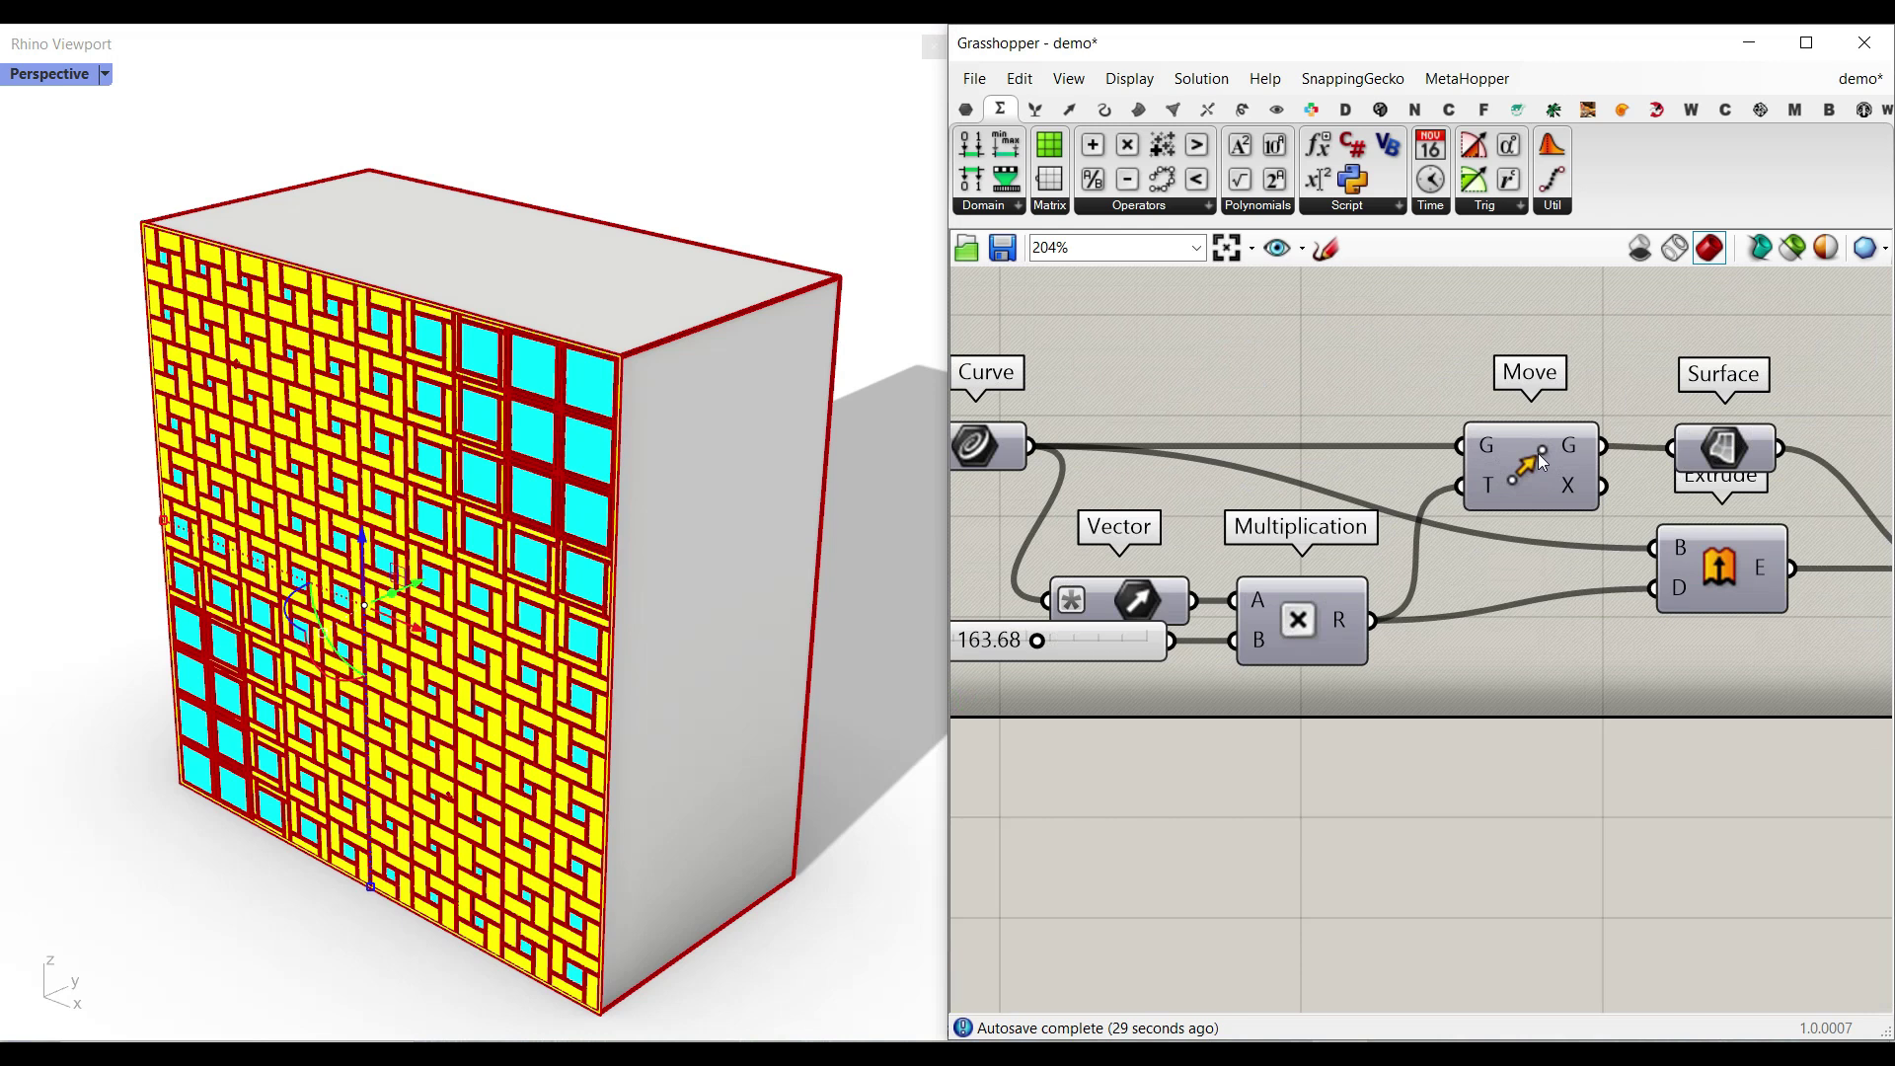
right_click(1542, 461)
left_click(1529, 463)
right_click_drag(669, 488, 548, 435)
- Set the Multiplication slider B to 194.39 to deepen the building, and check the expression on the Vector parameter
right_click_drag(1136, 625, 1268, 617)
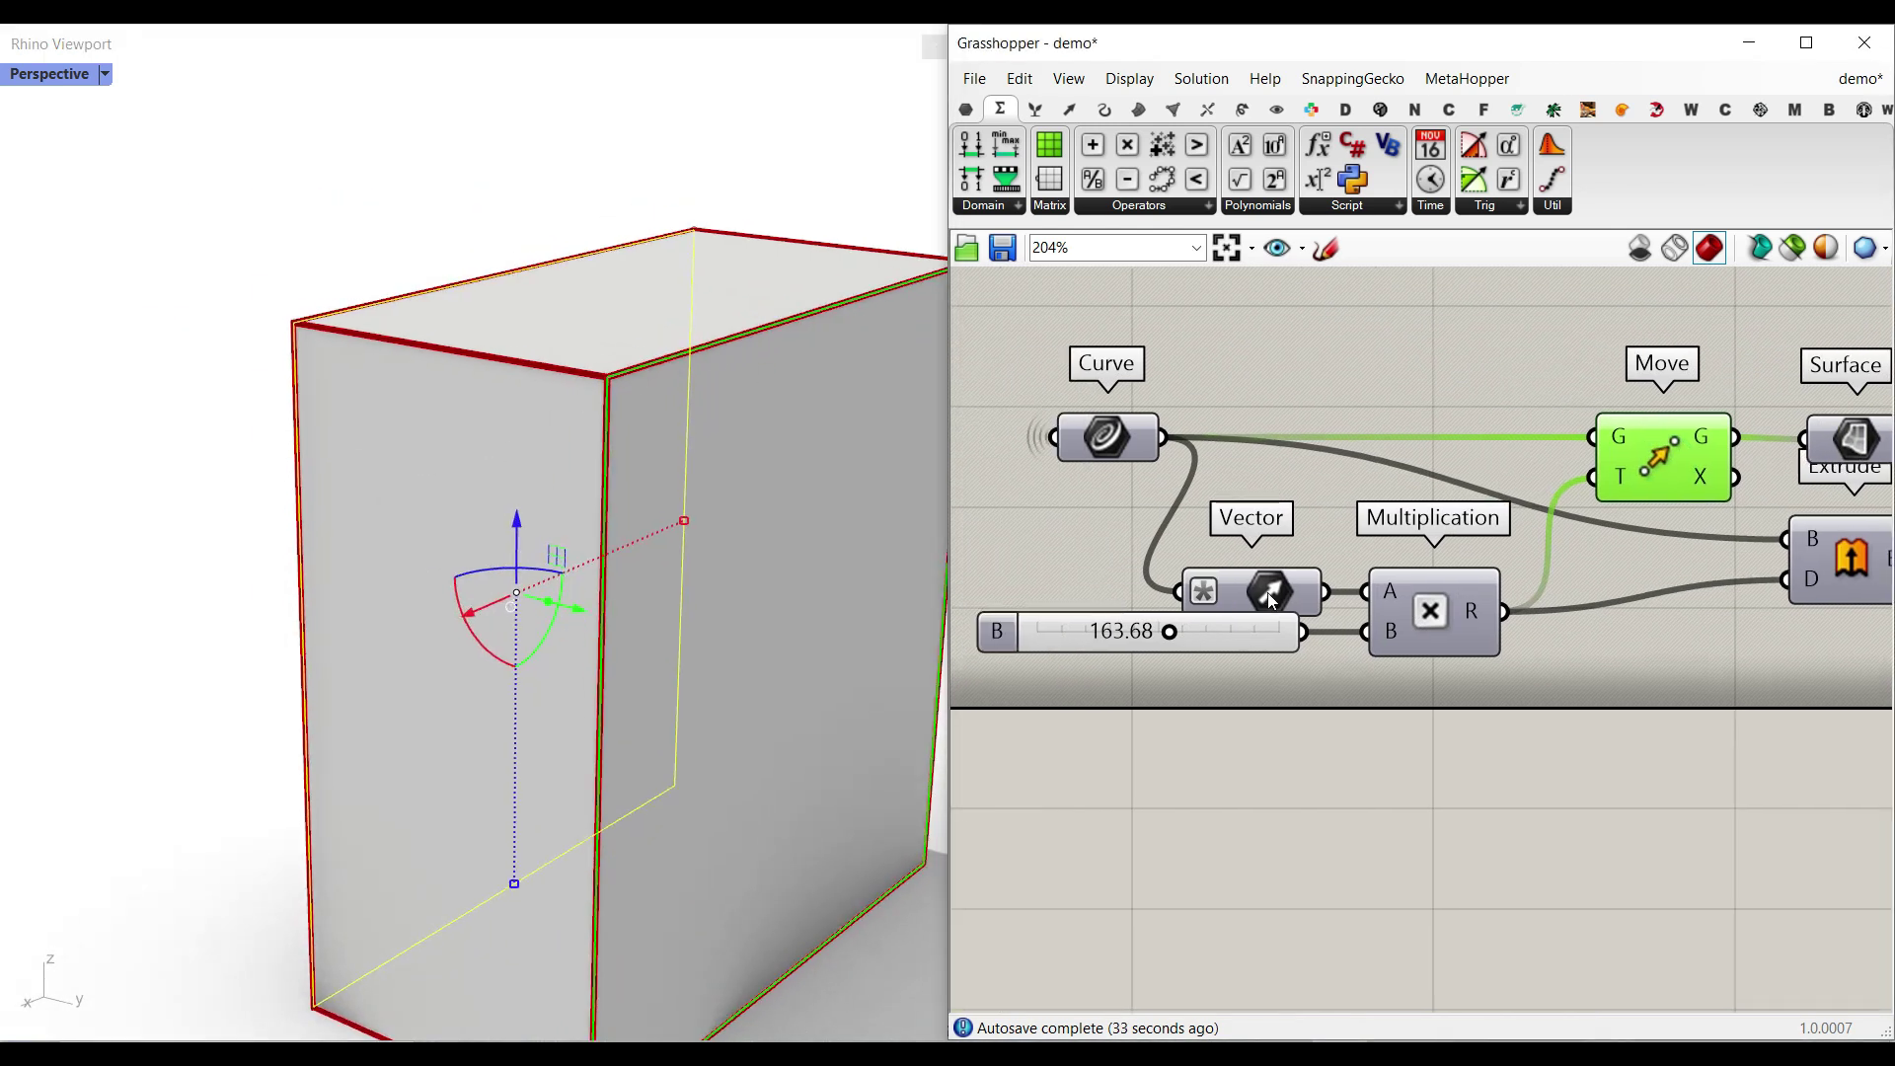
mouse_move(1175, 647)
left_mouse_down()
mouse_move(1125, 646)
mouse_move(1197, 649)
left_mouse_up()
mouse_move(1206, 599)
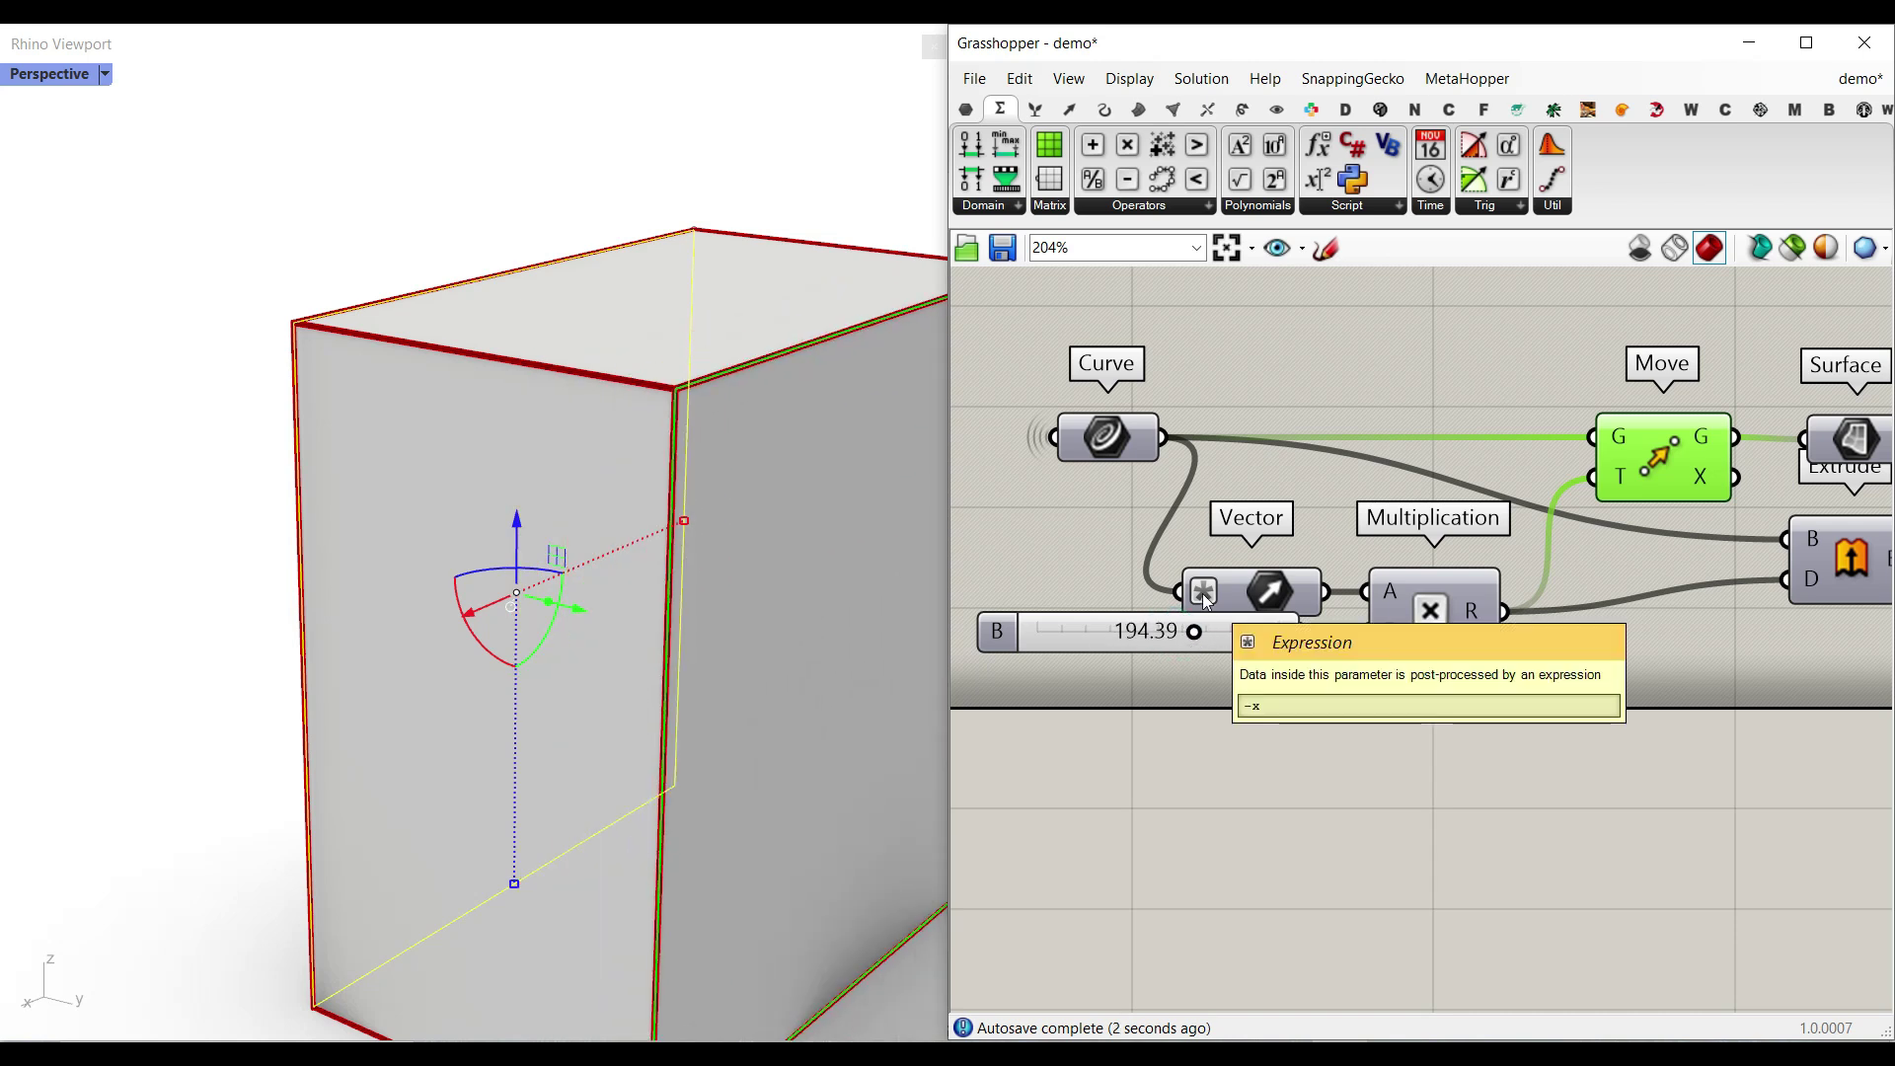
- Preview the Surface parameter after Move and inspect the back face of the building mass
right_click_drag(825, 422, 677, 460)
right_click_drag(1812, 460, 1503, 463)
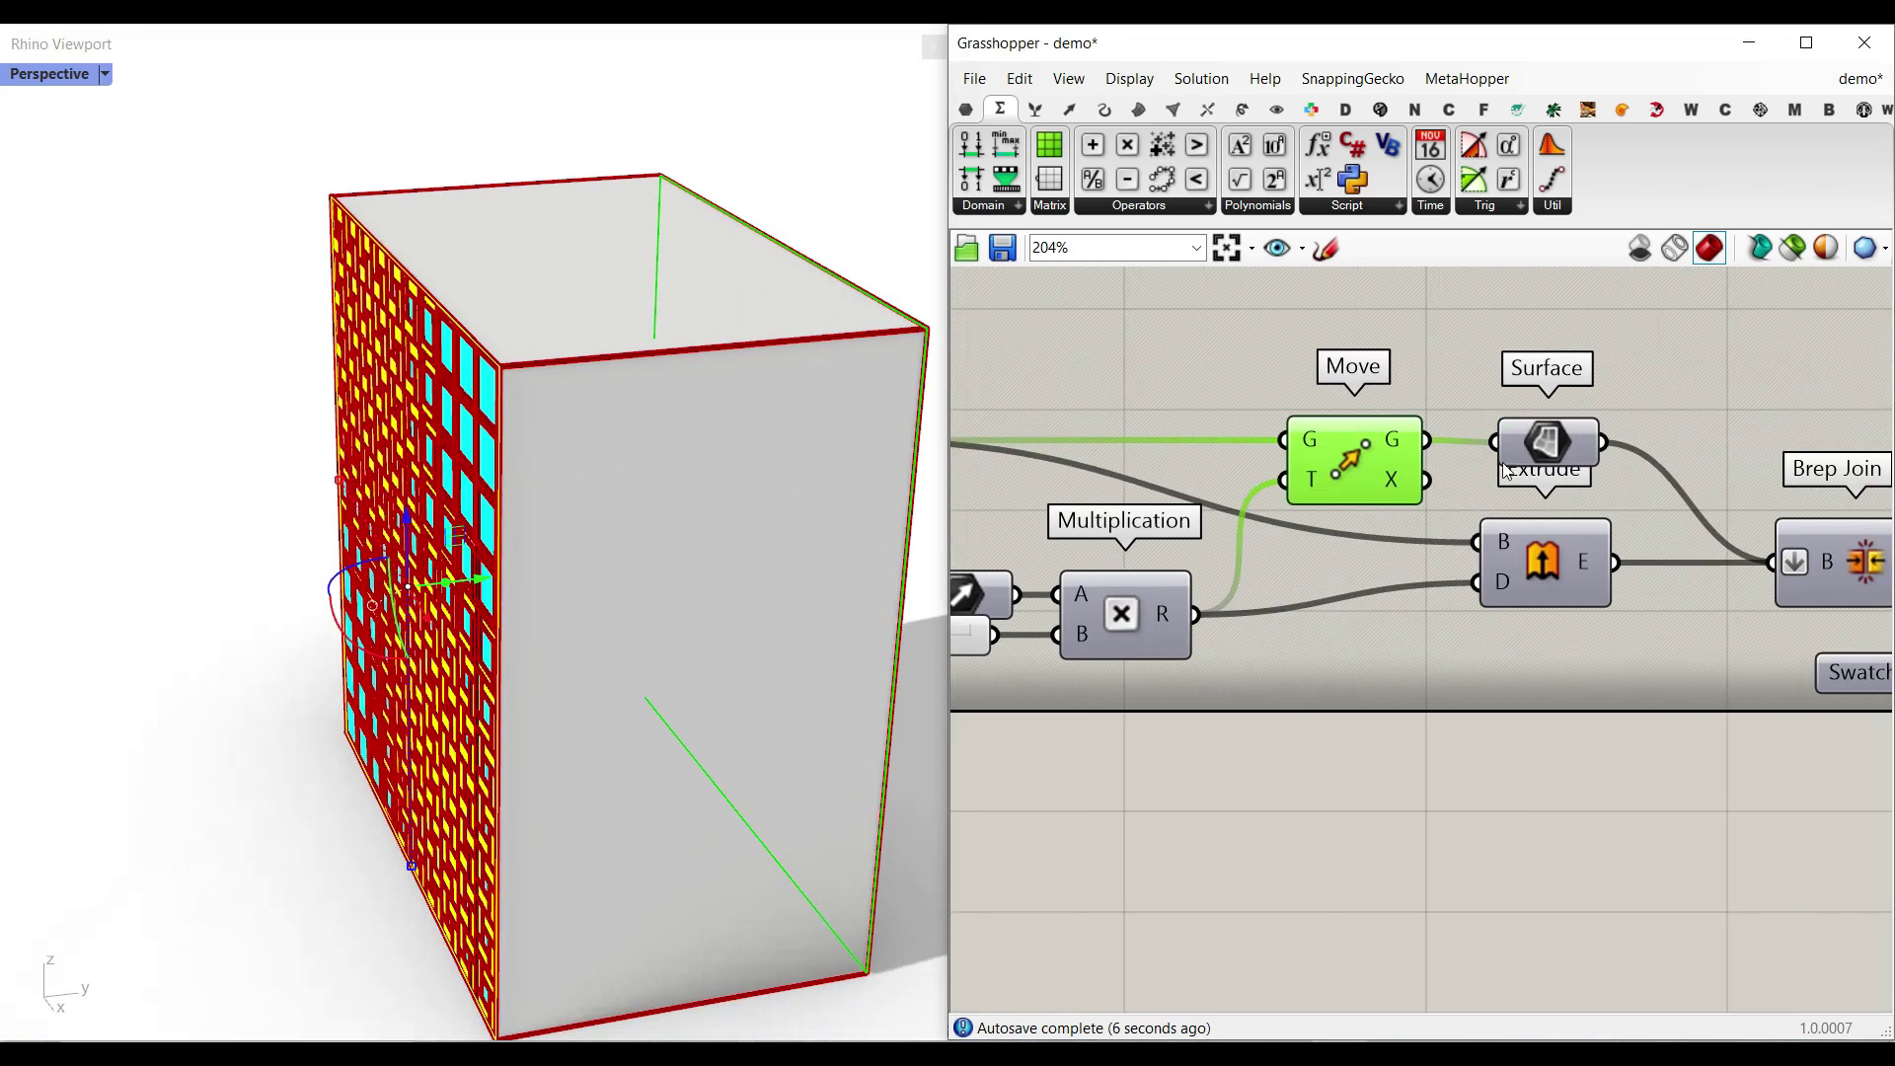
right_click(1556, 432)
left_click(1583, 474)
left_click(1556, 438)
right_click_drag(869, 479, 626, 462)
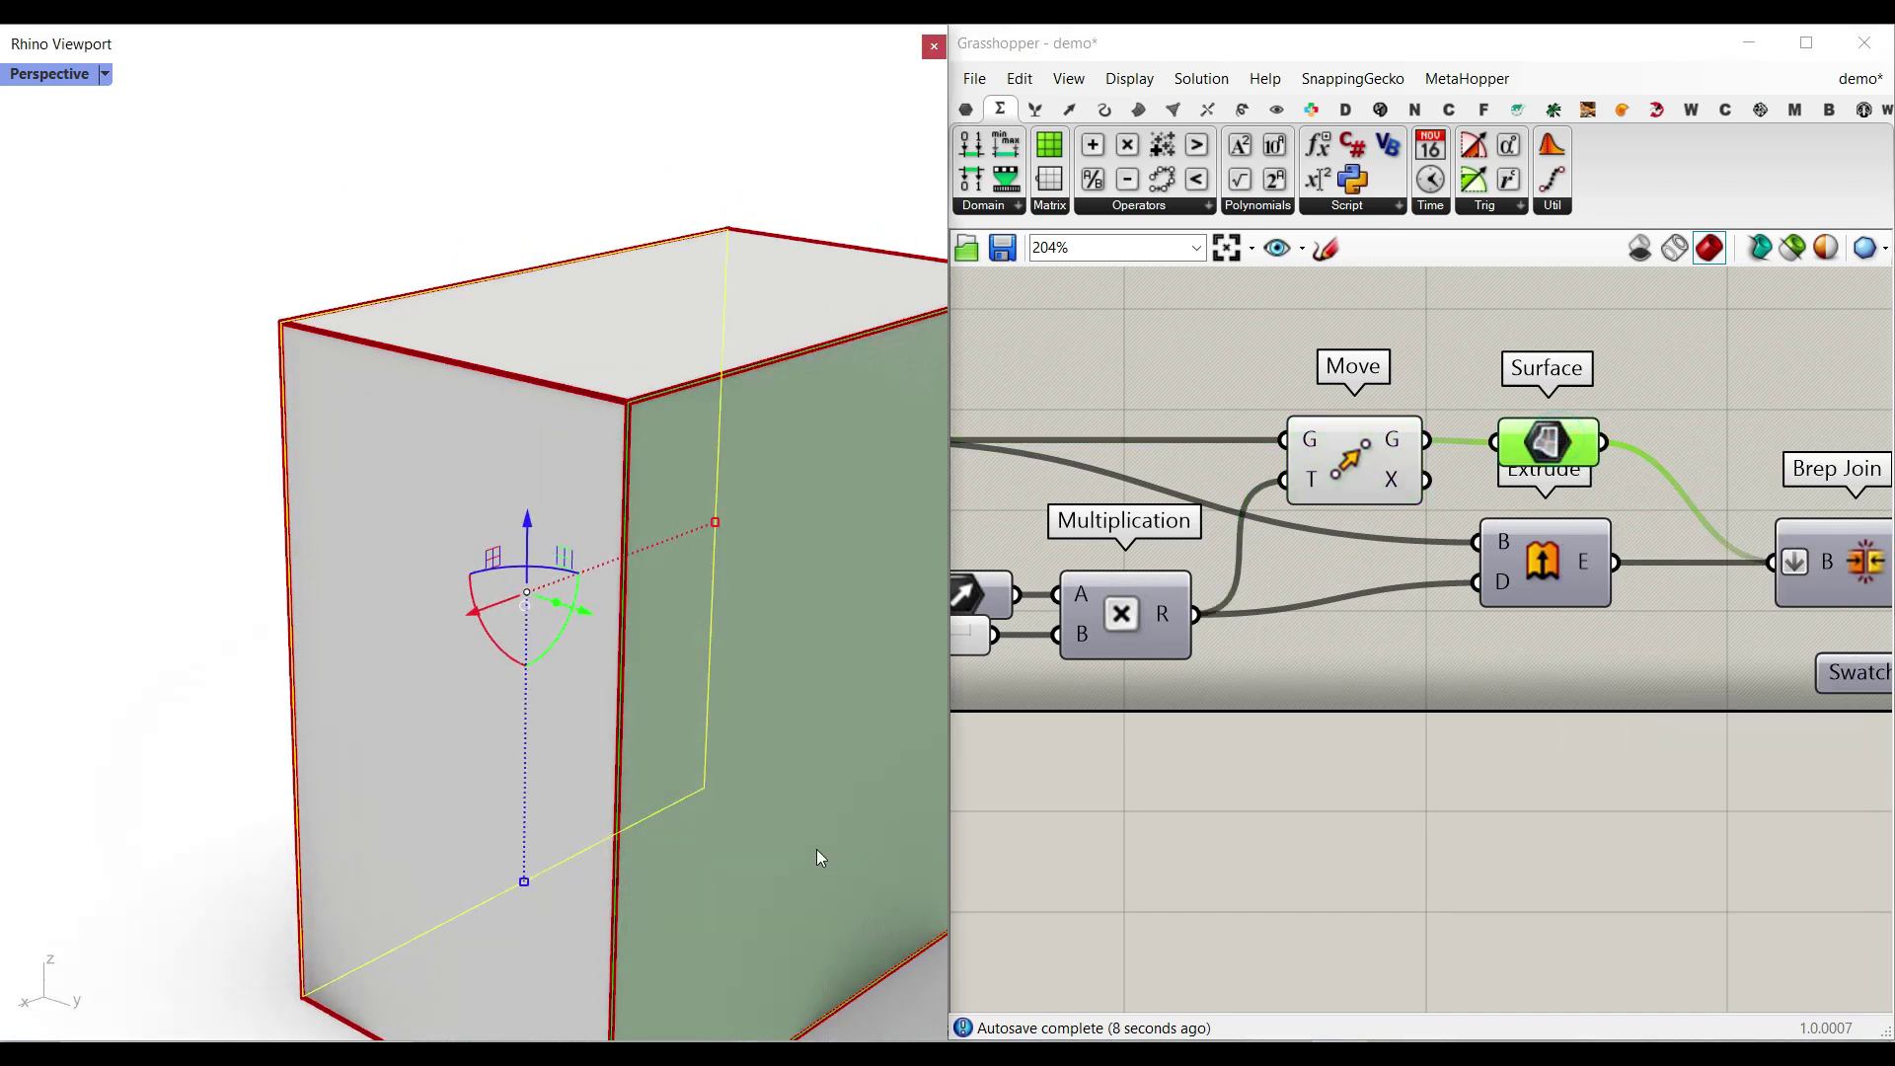
- Toggle the Extrude component's preview to inspect the walls extruded from the base curve
right_click_drag(1366, 600, 1603, 614)
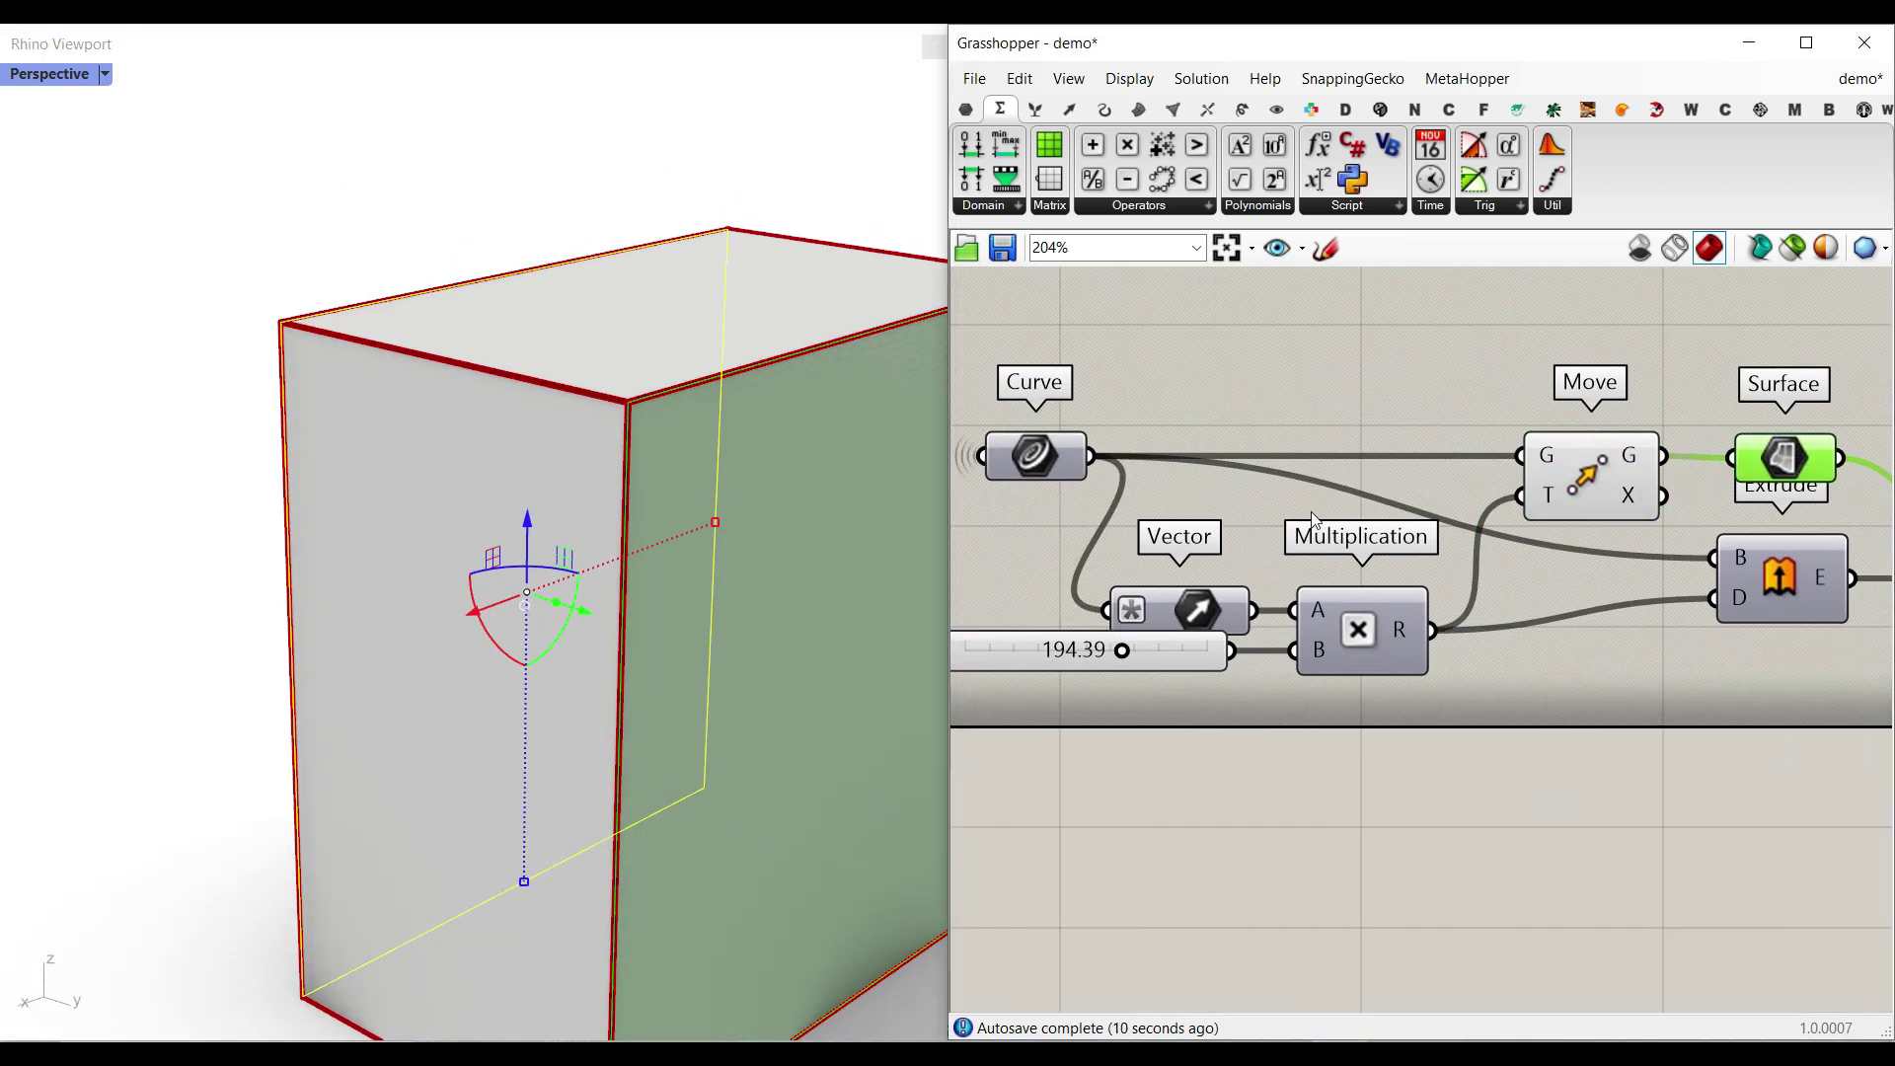
right_click(1775, 559)
left_click(1786, 601)
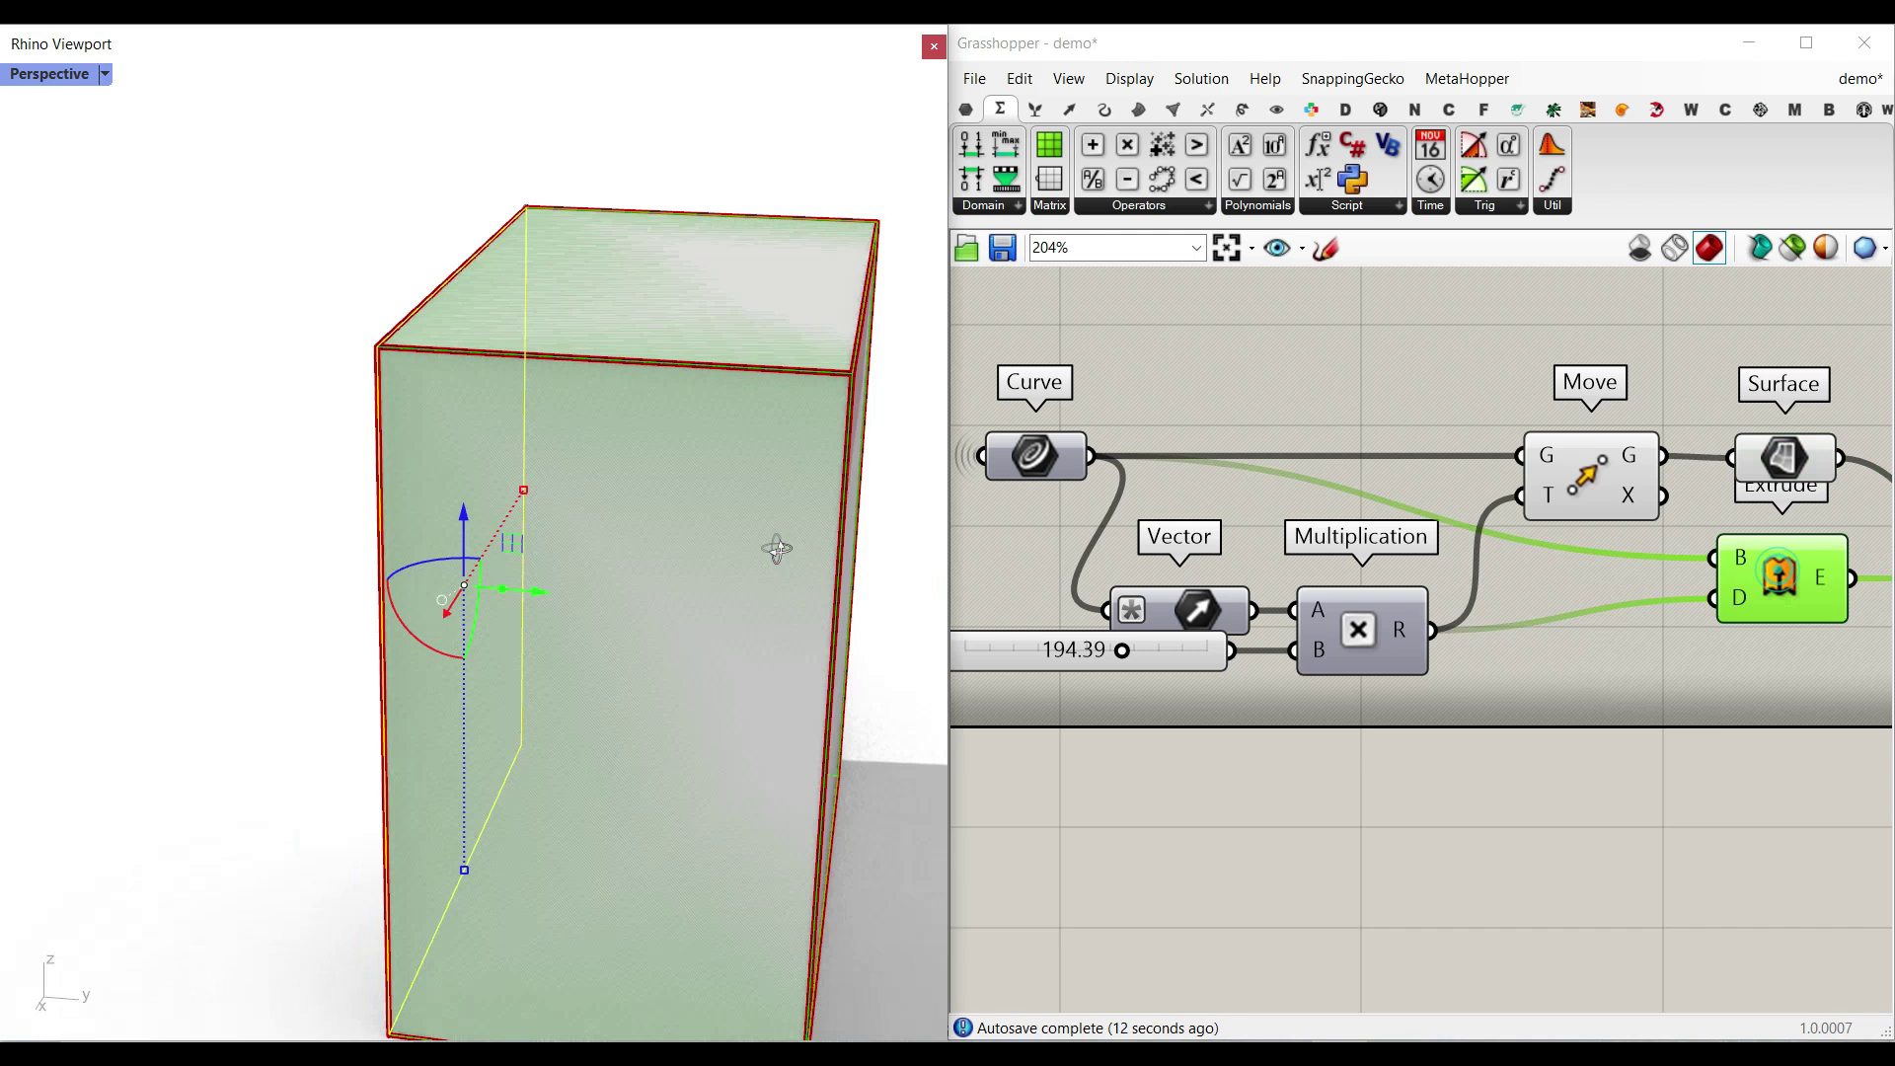
right_click(1816, 575)
left_click(1767, 614)
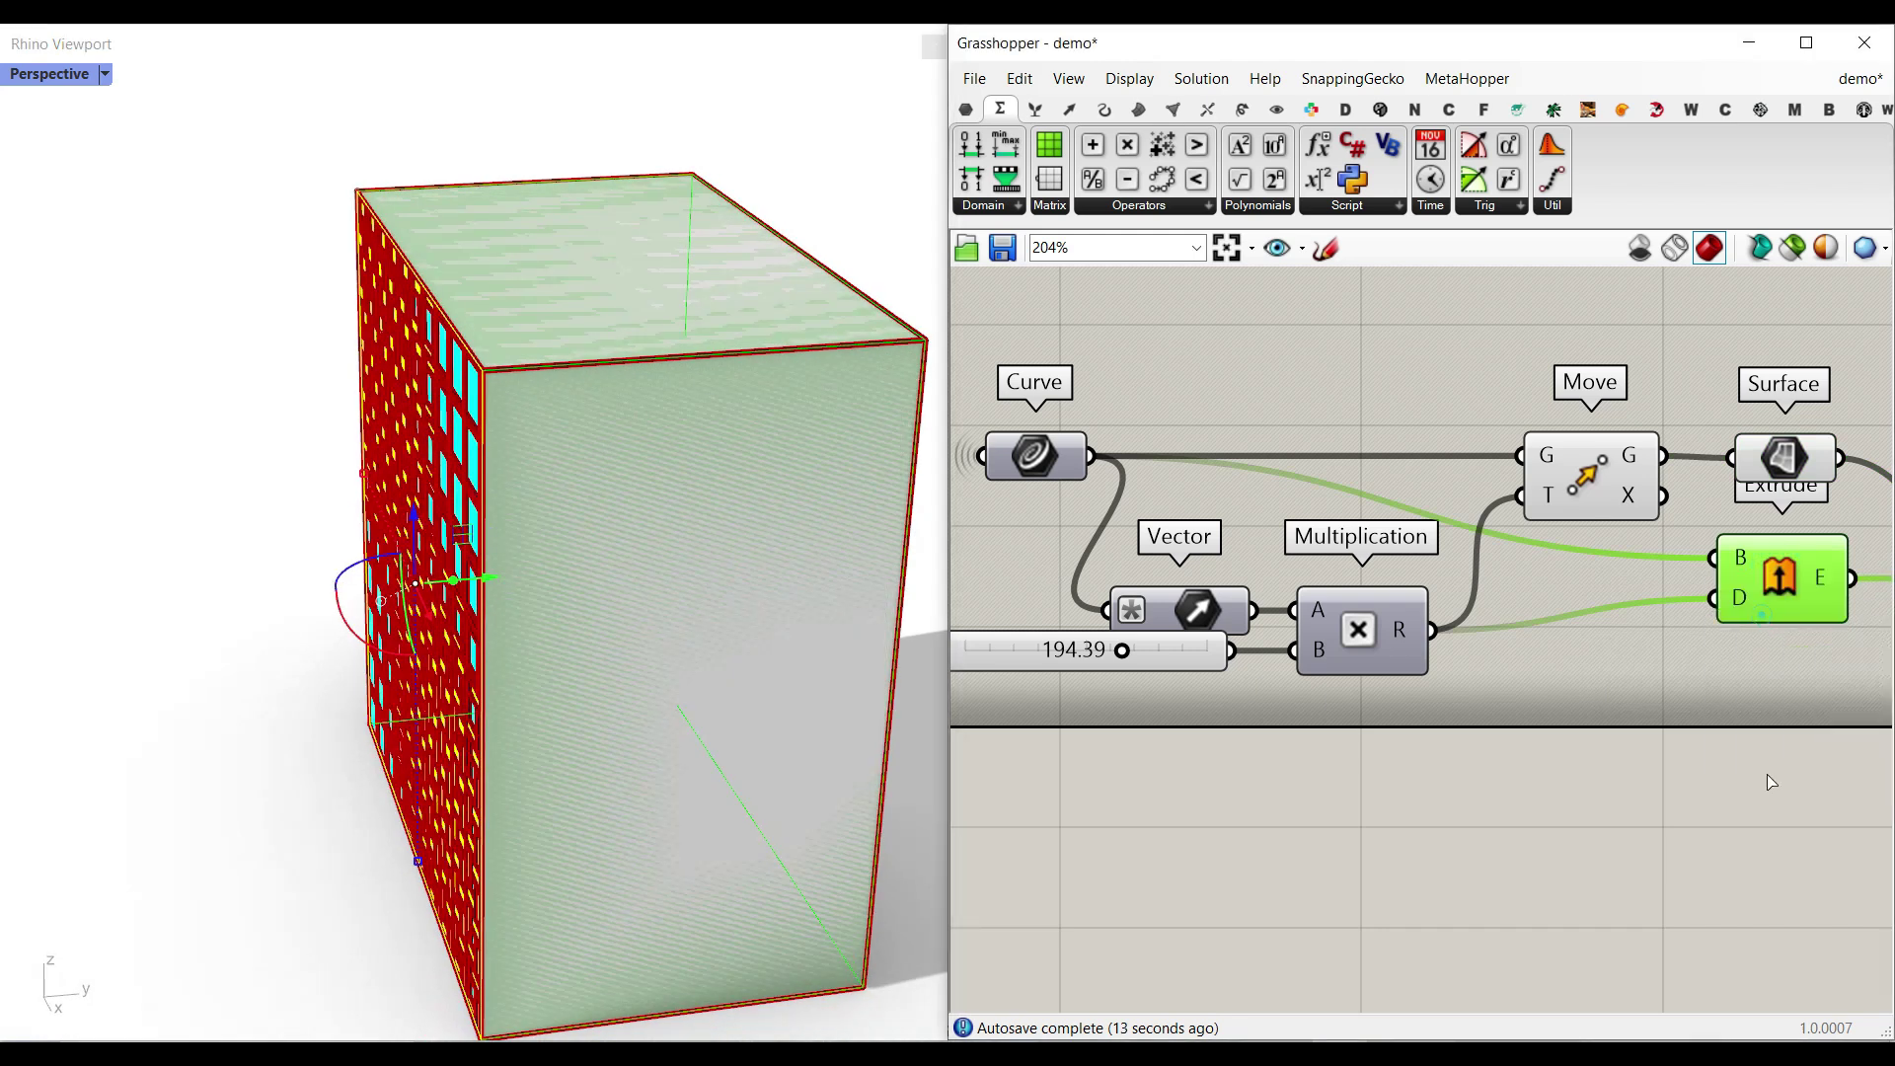
- Bake the Extrude component's walls and switch the Perspective viewport to the Shaded display mode
left_click(1724, 846)
left_click(103, 74)
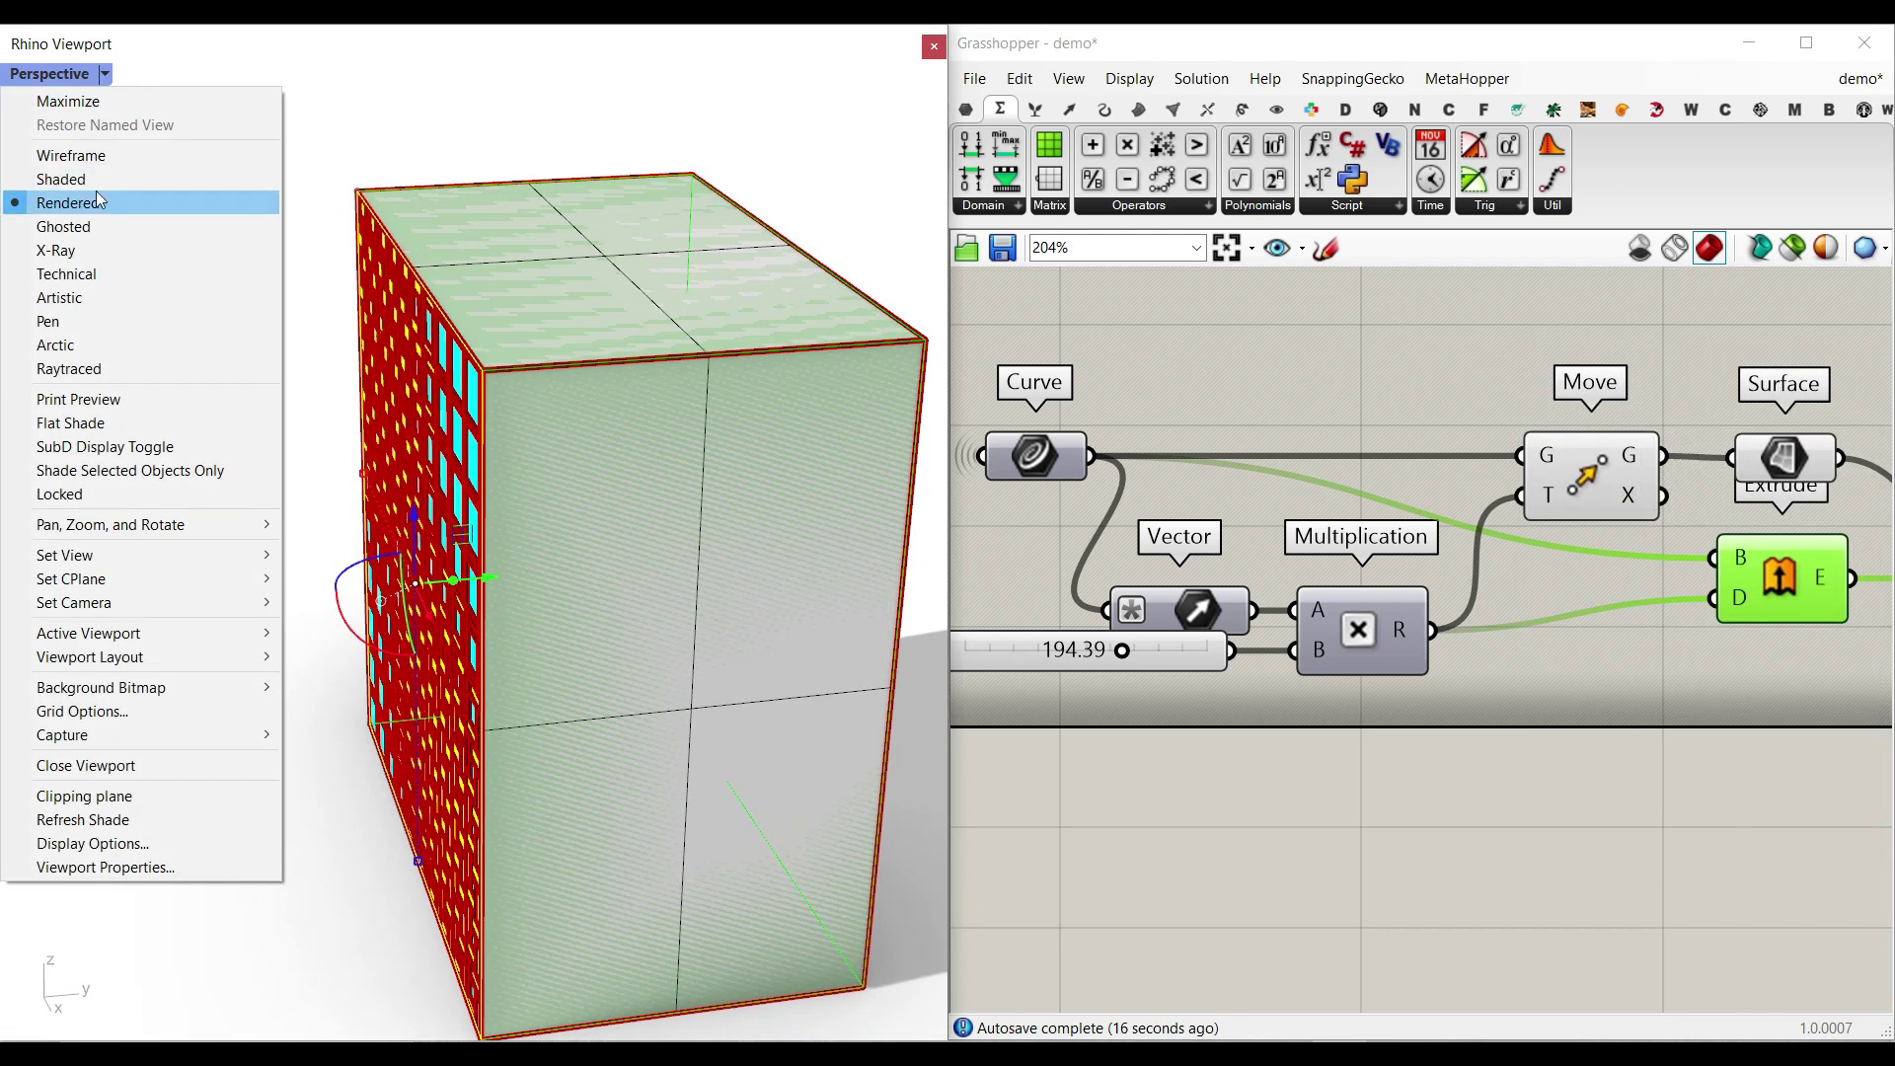
left_click(98, 195)
right_click(81, 79)
left_click(109, 181)
left_click(225, 388)
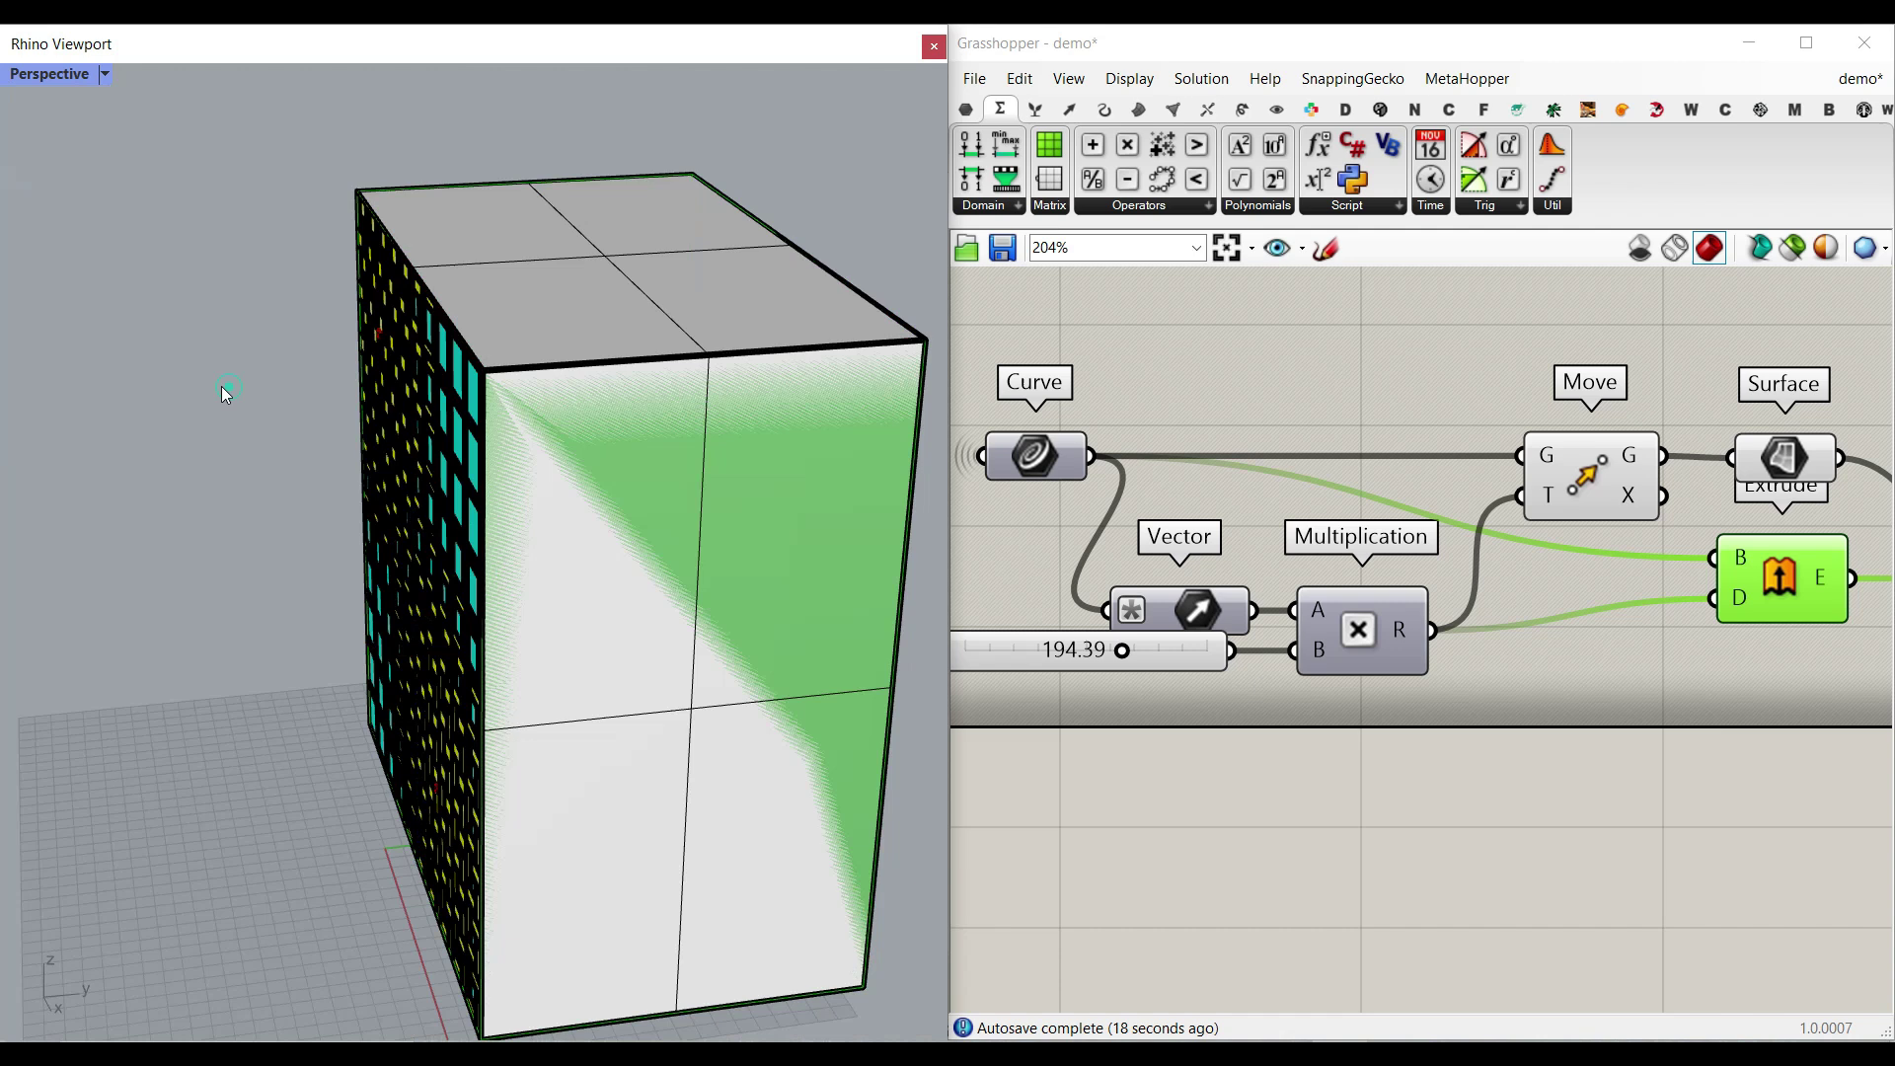
- Move the baked wall shell away from the building and inspect its open sides
scroll(225, 388, "down", 5)
right_click_drag(225, 388, 325, 482)
scroll(324, 485, "down", 8)
left_click_drag(402, 494, 245, 630)
scroll(246, 629, "up", 10)
right_click_drag(379, 748, 625, 339)
- Highlight the Surface parameter that closes the back of the building, and delete the baked wall shell
right_click_drag(1740, 488, 1499, 490)
left_click(1550, 446)
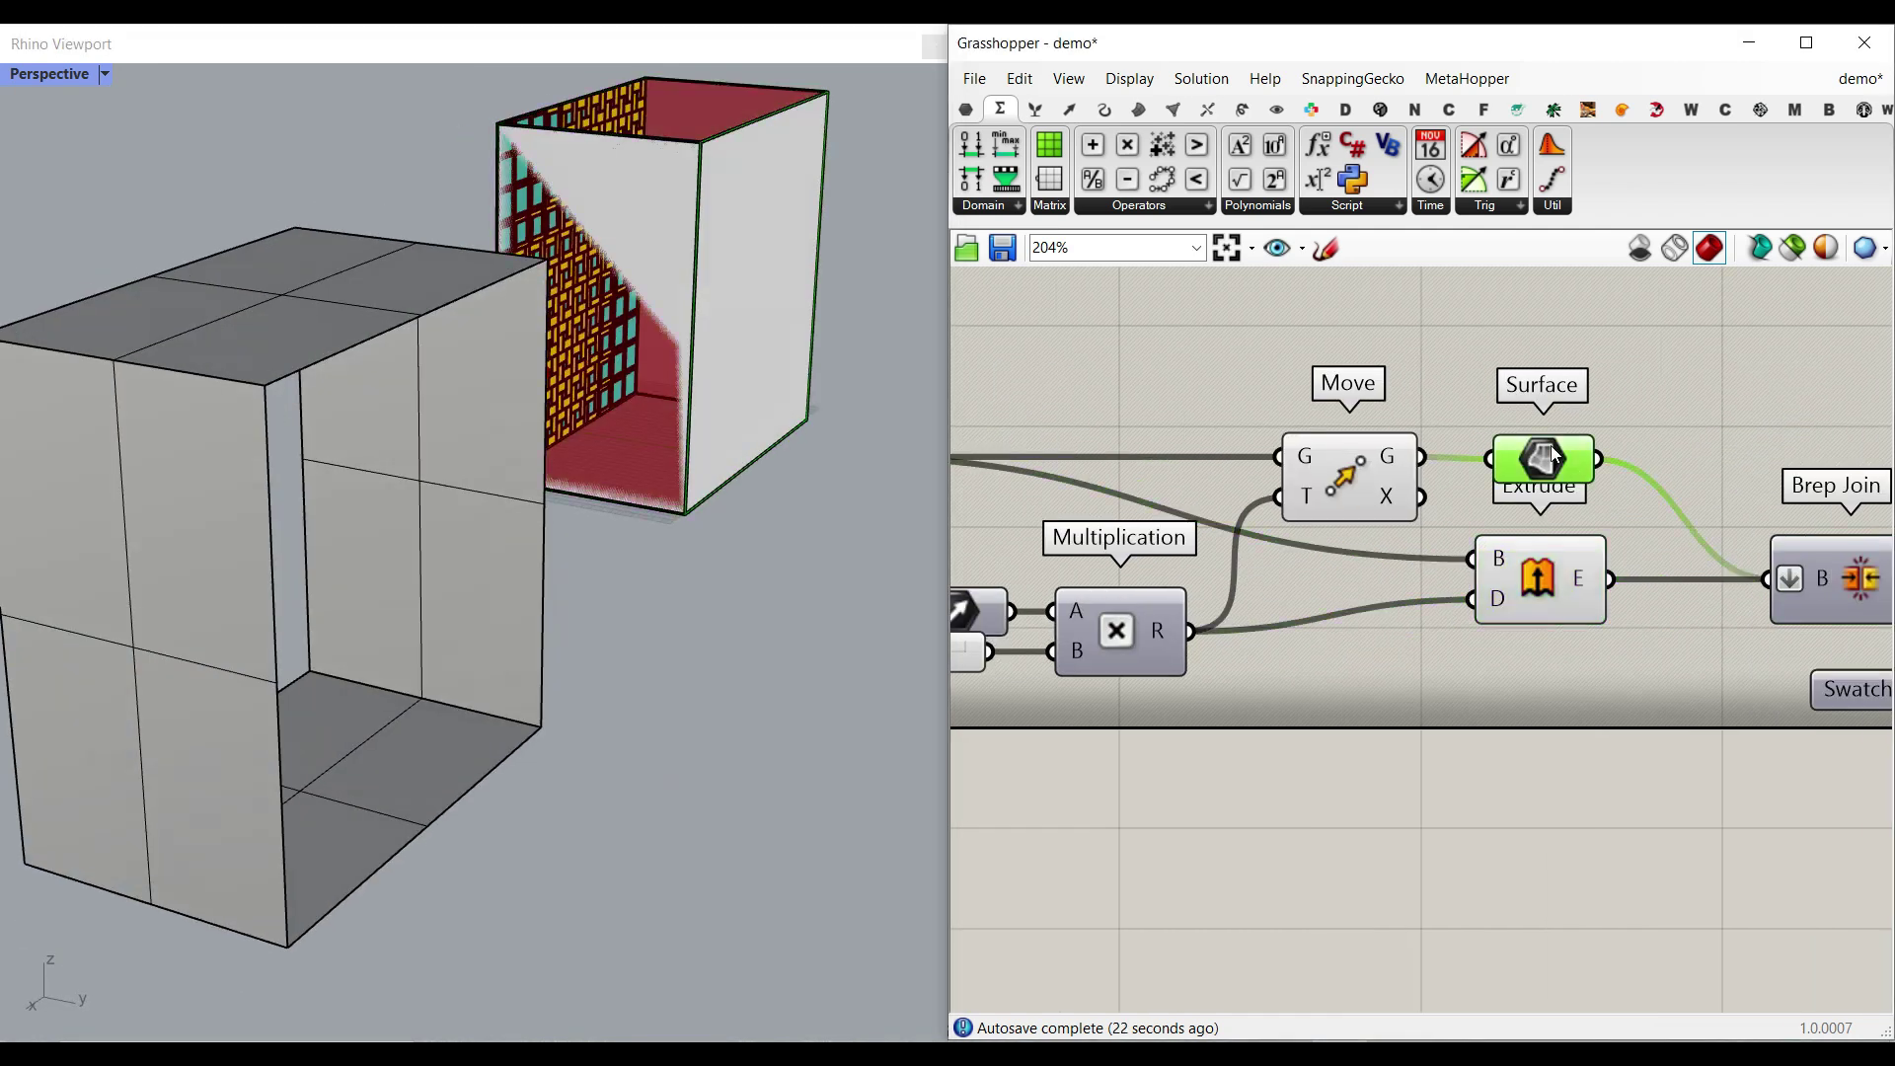
left_click(355, 571)
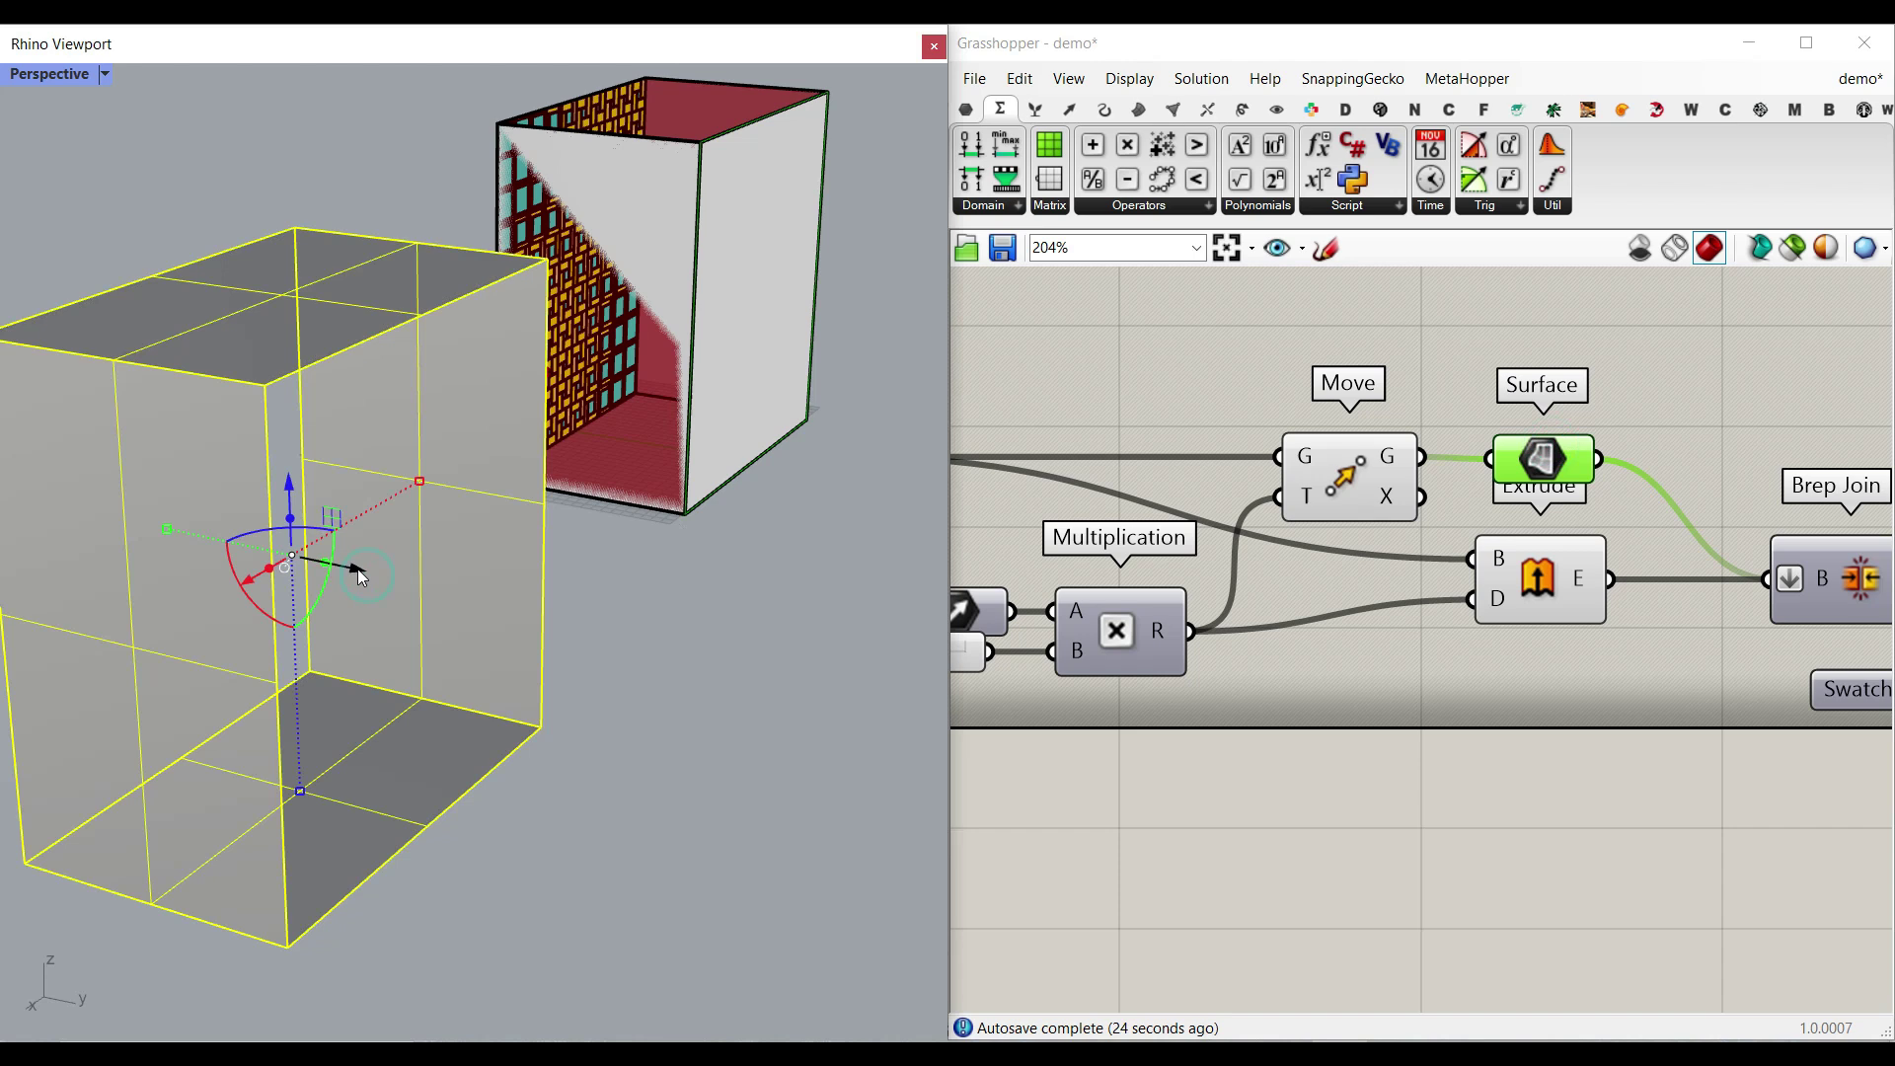
key("Delete")
- Follow the Brep Join output to Brep Edges and Custom Preview, and highlight the Custom Preview component's building mass
right_click_drag(1521, 517, 1227, 511)
right_click_drag(1589, 549, 1430, 549)
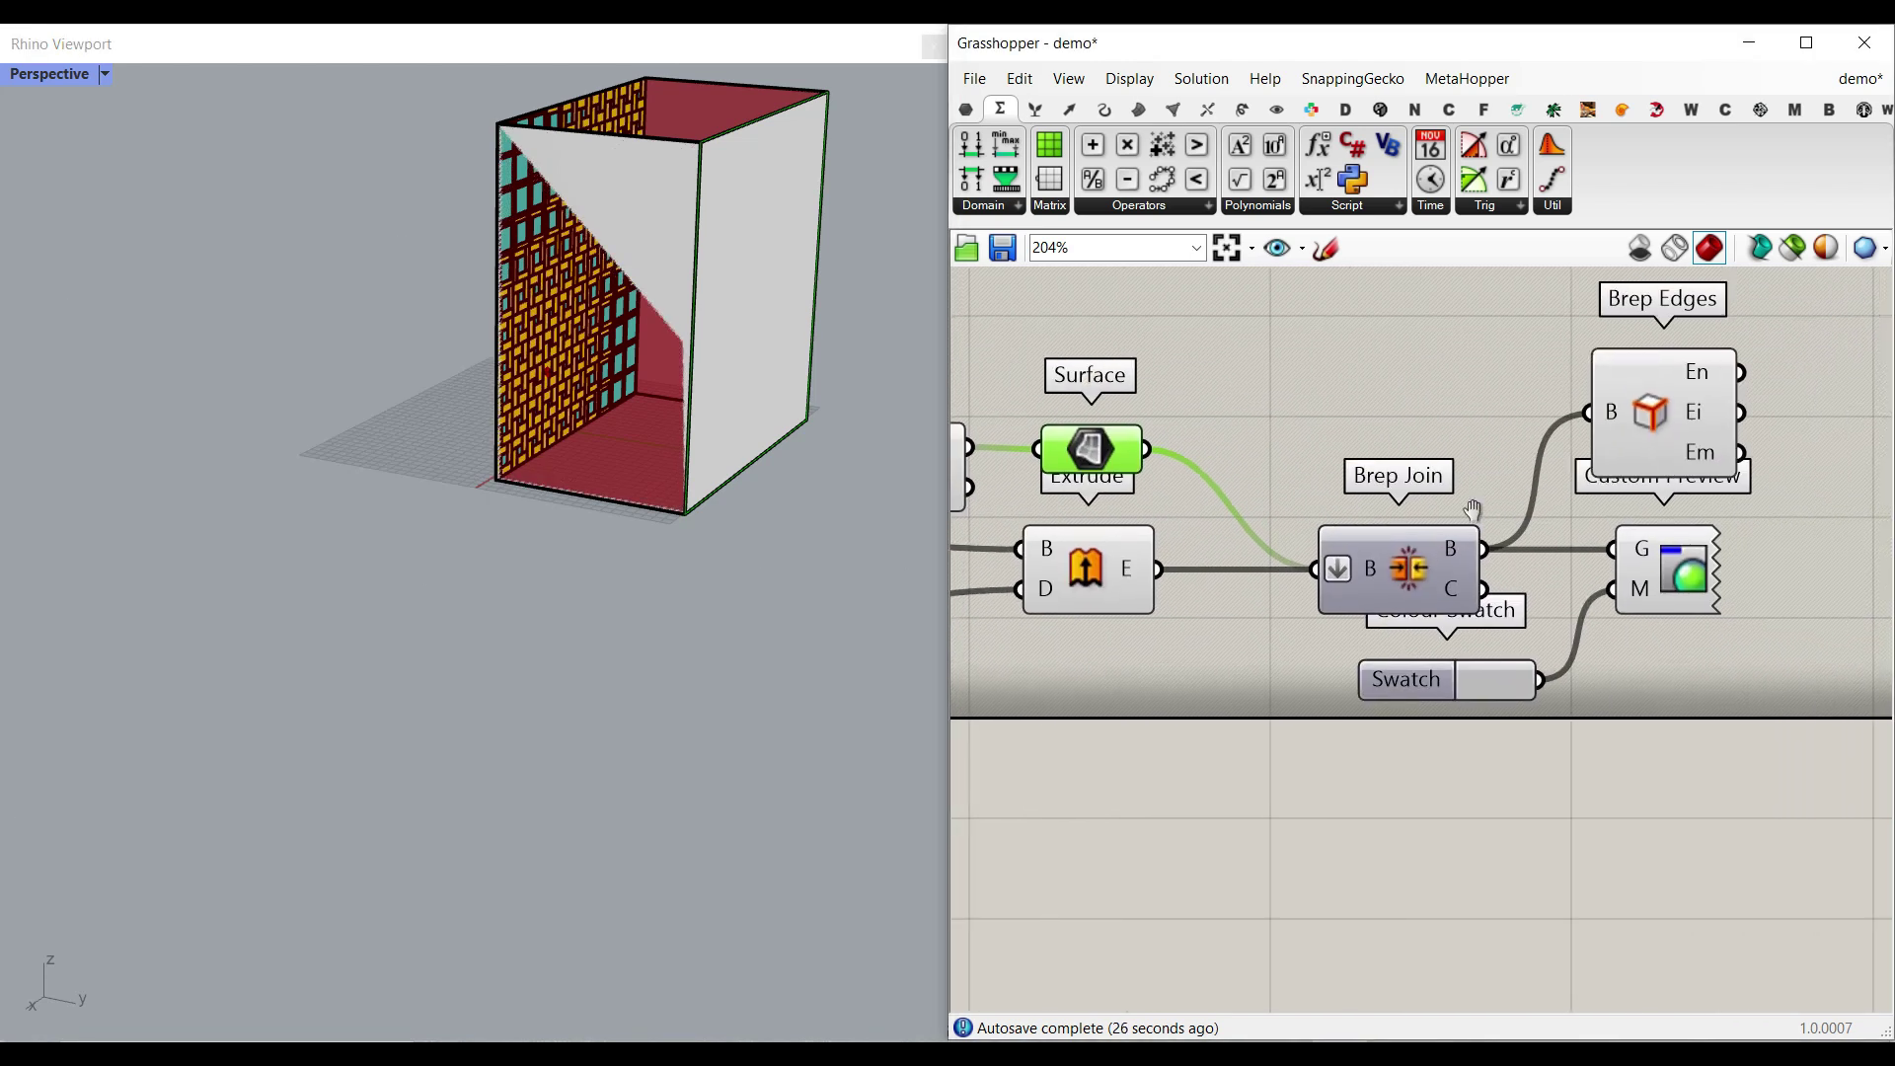
left_click(1661, 586)
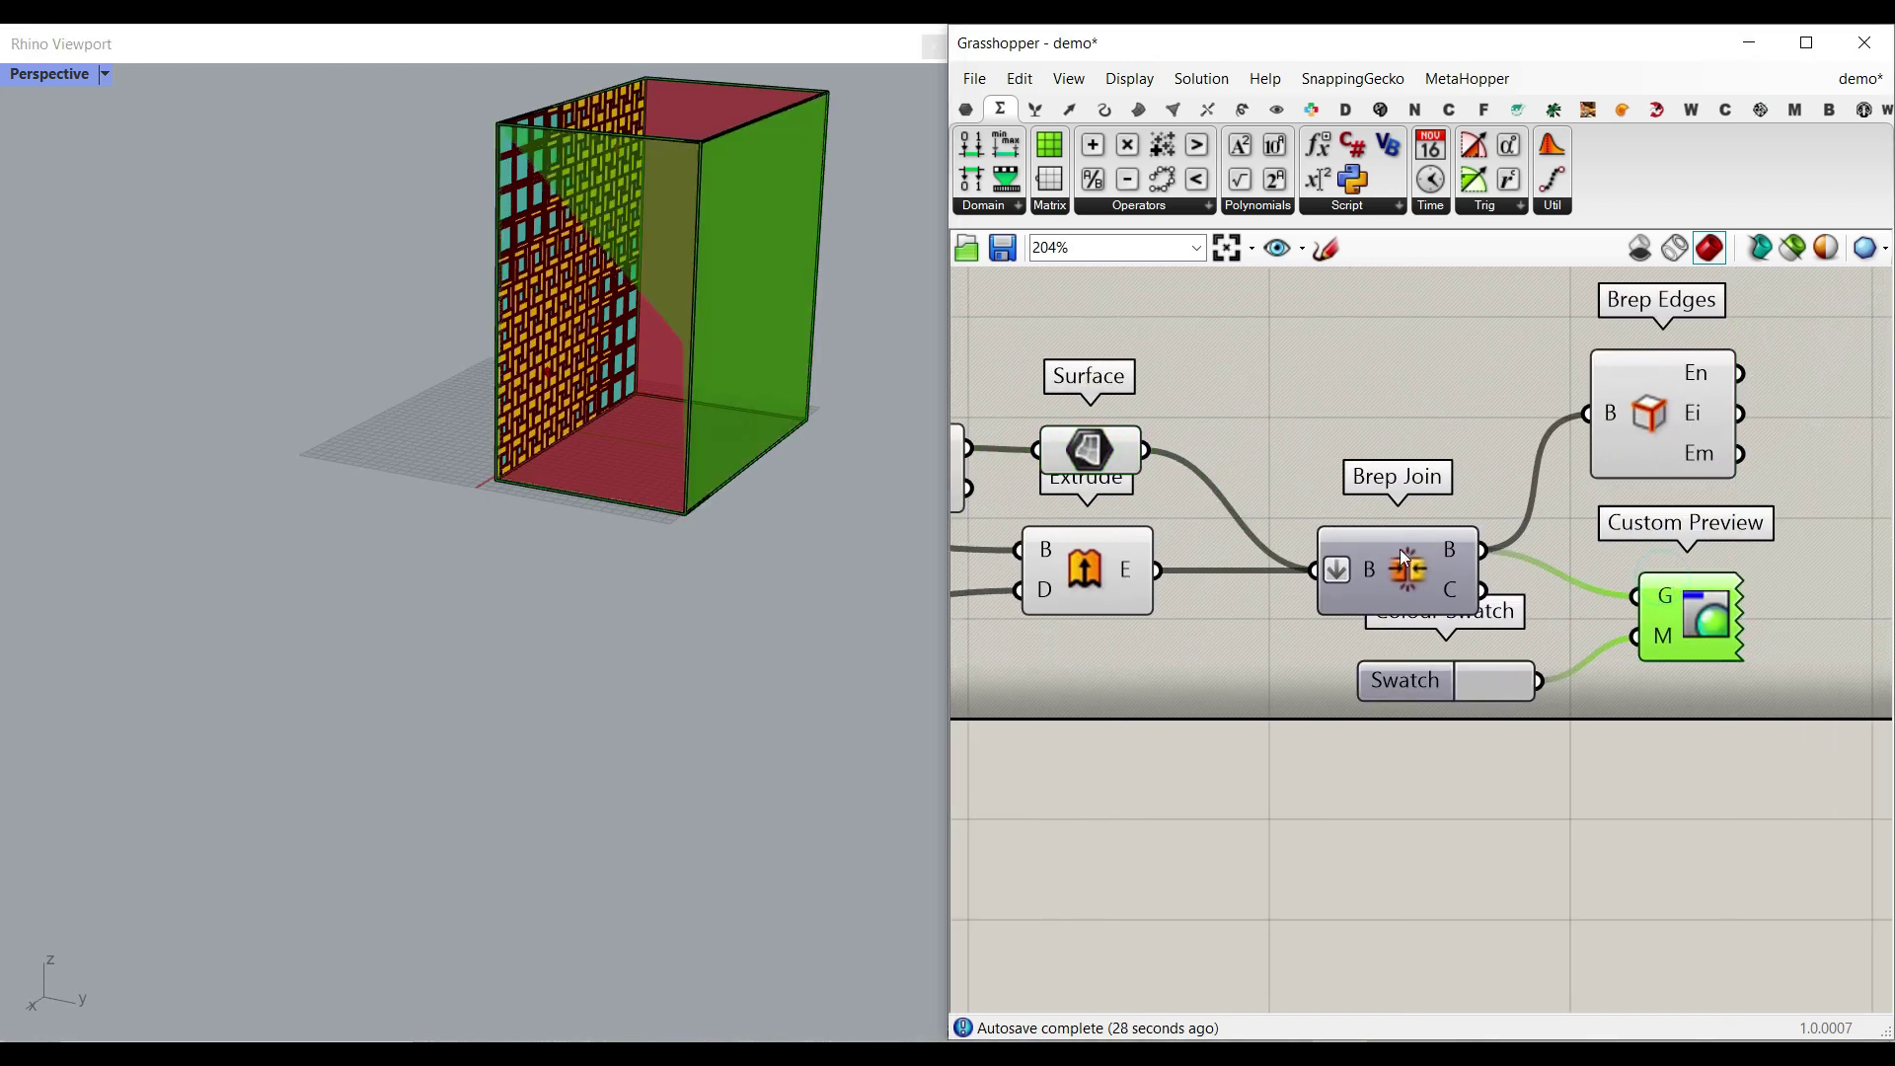
- Turn off the preview of the building mass components ahead of Brep Join, leaving Brep Edges and Custom Preview shown
scroll(1776, 583, "down", 5)
left_click_drag(1685, 630, 1308, 473)
right_click(1427, 387)
left_click(1490, 433)
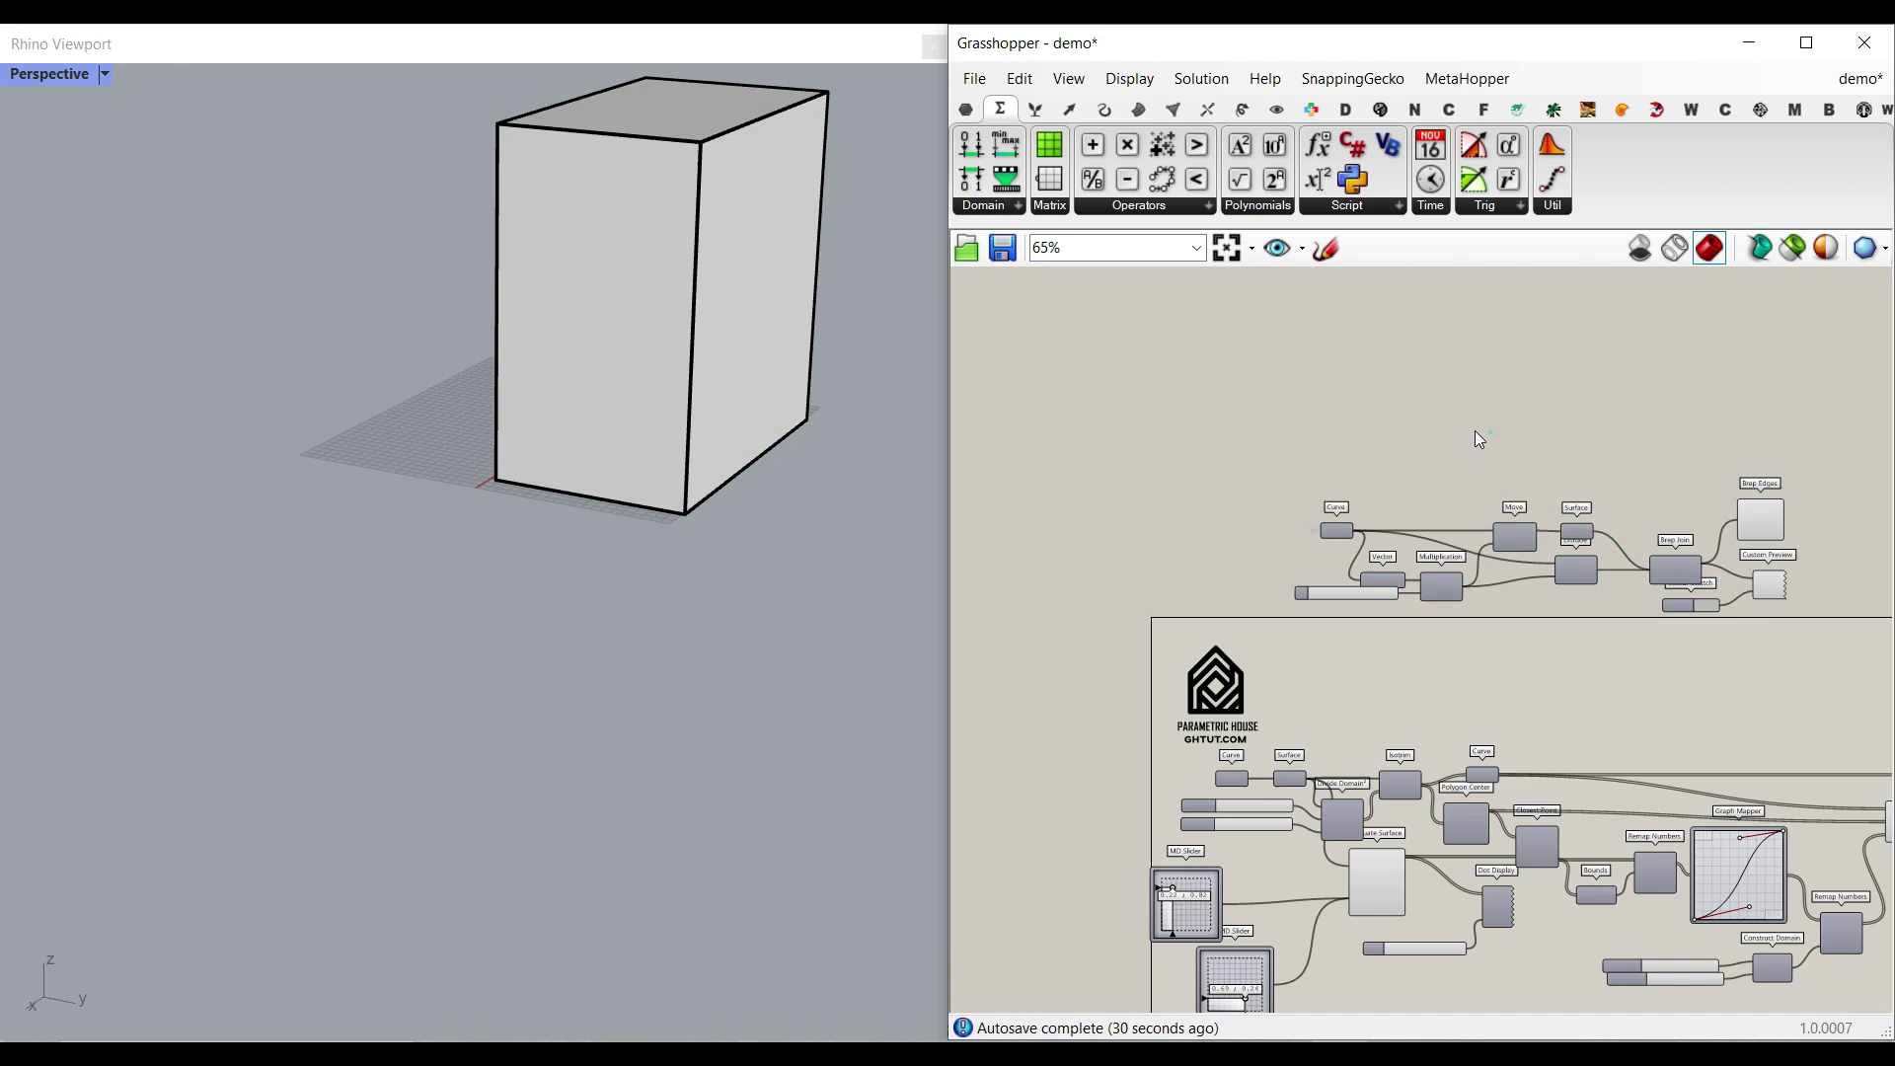
- Examine the coloured panel pattern on the front of the facade
right_click_drag(690, 434, 325, 395)
scroll(312, 381, "up", 6)
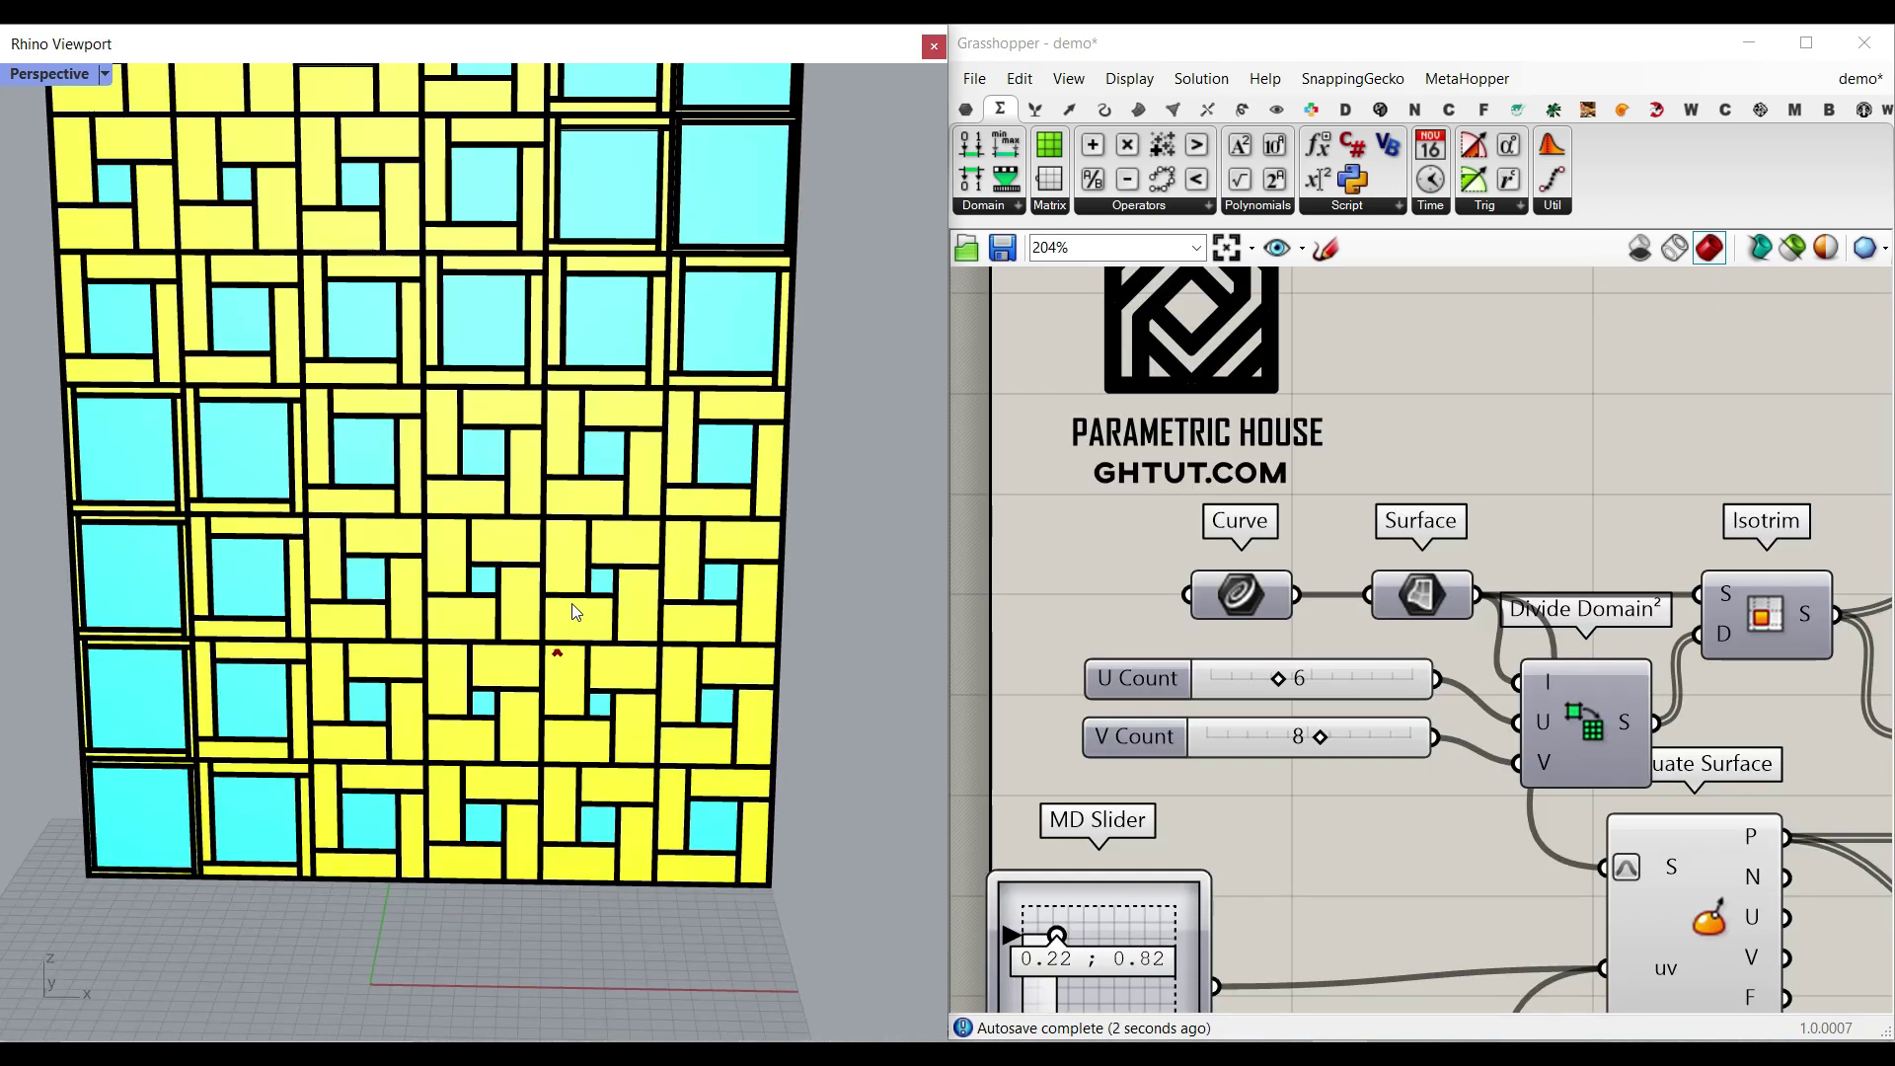
scroll(538, 621, "down", 3)
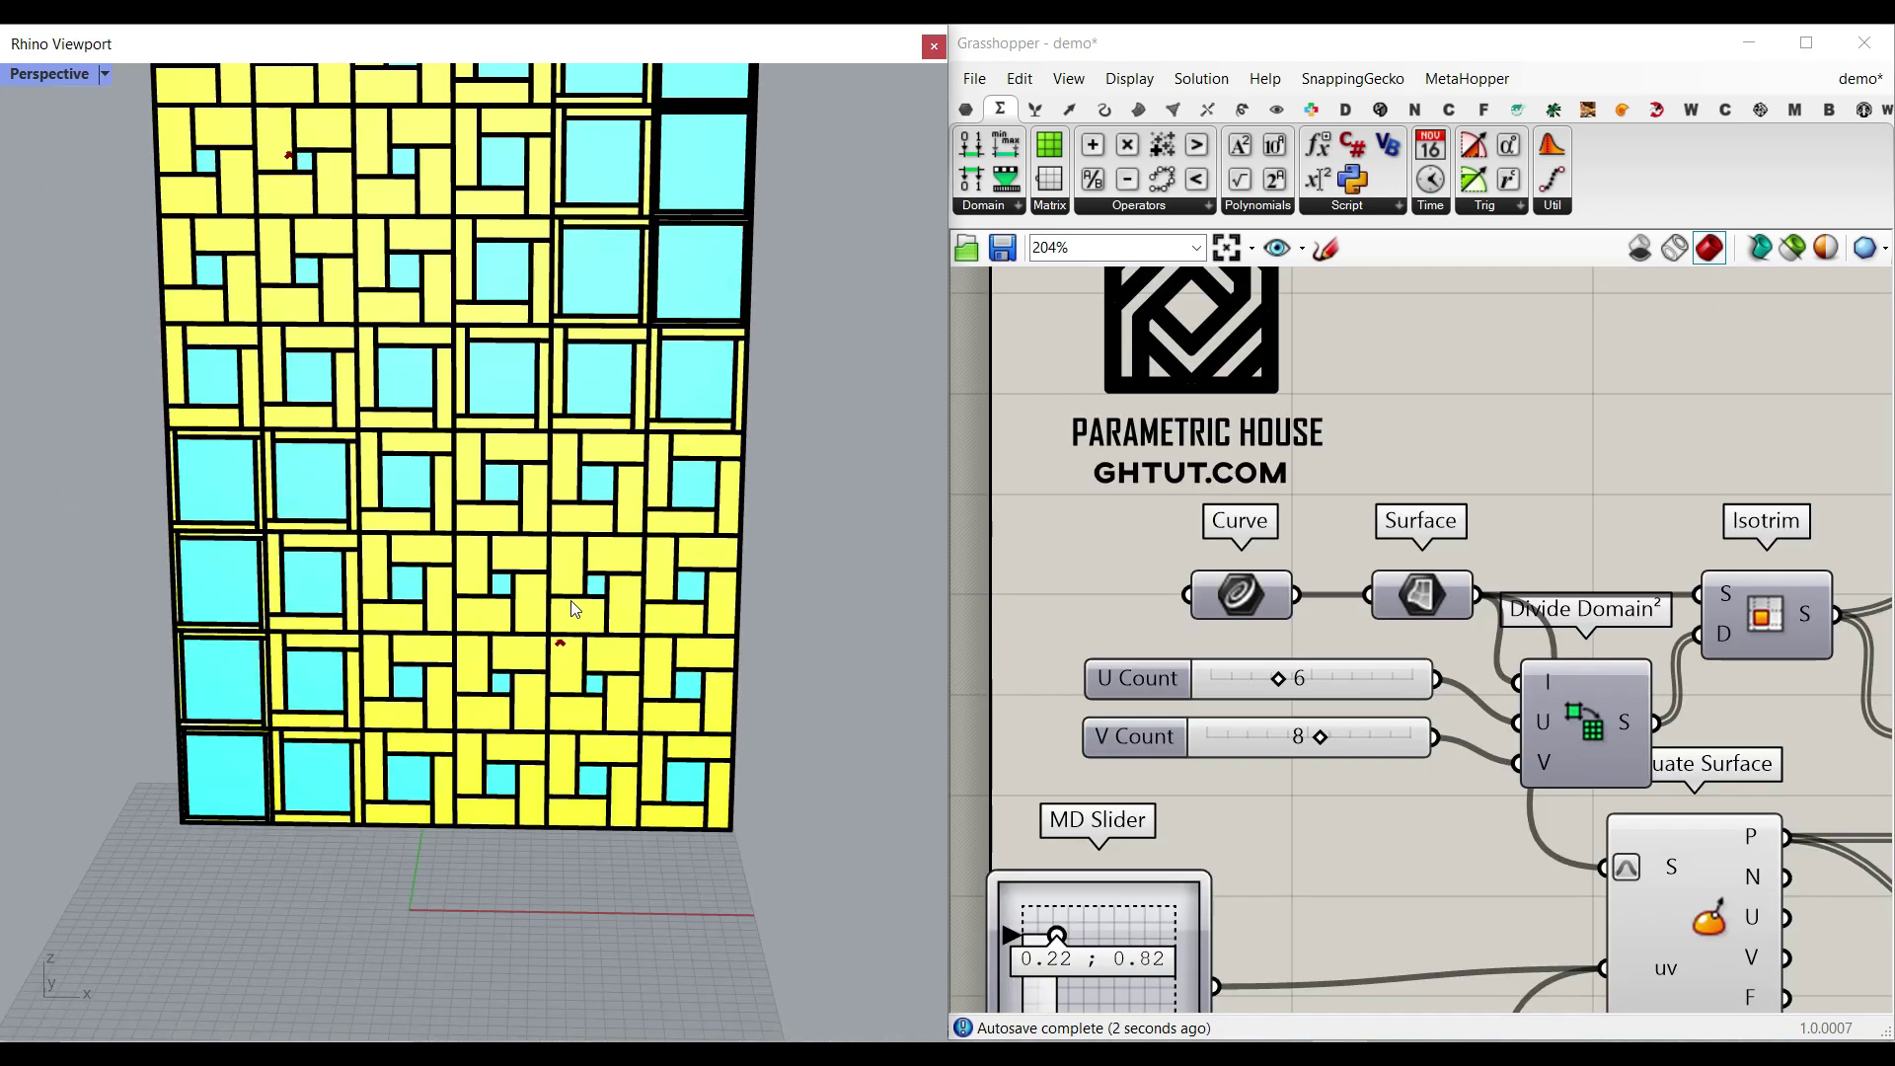